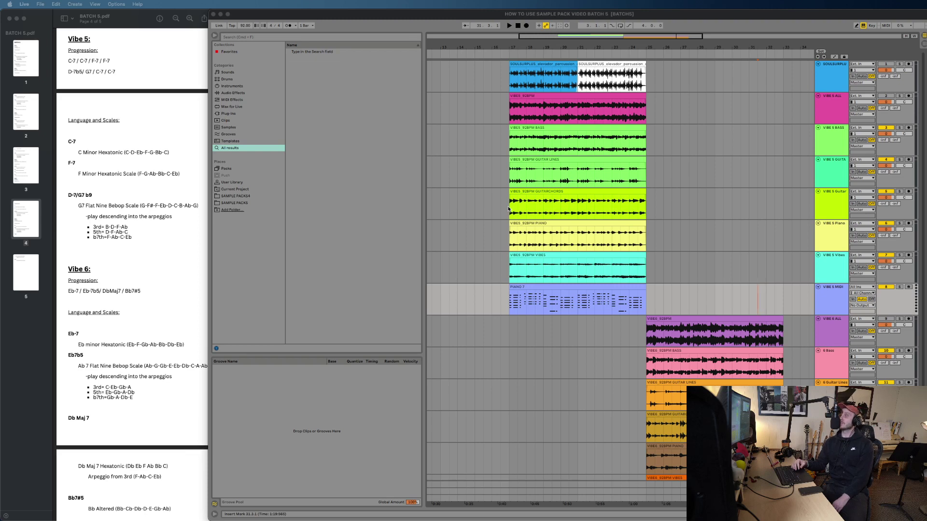
left_click(557, 225)
scroll(557, 224, "right", 2)
scroll(558, 224, "left", 3)
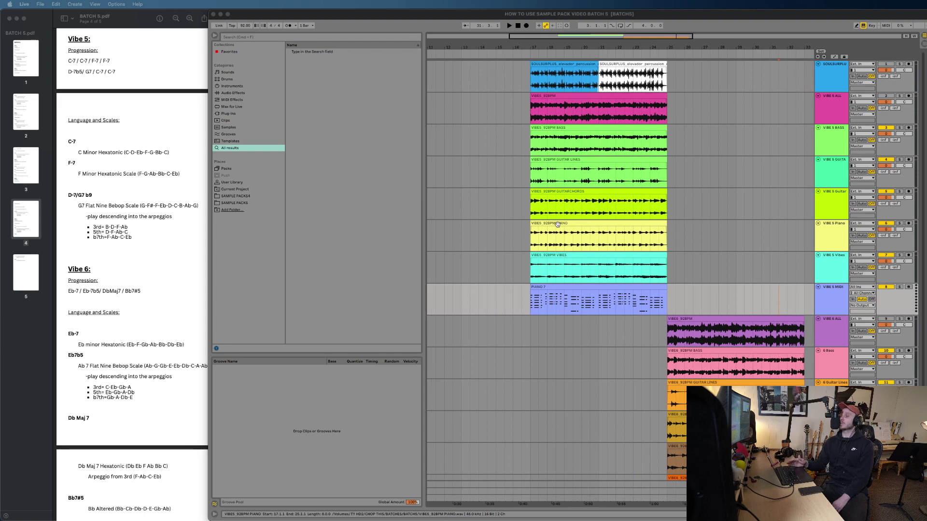
left_click(779, 300)
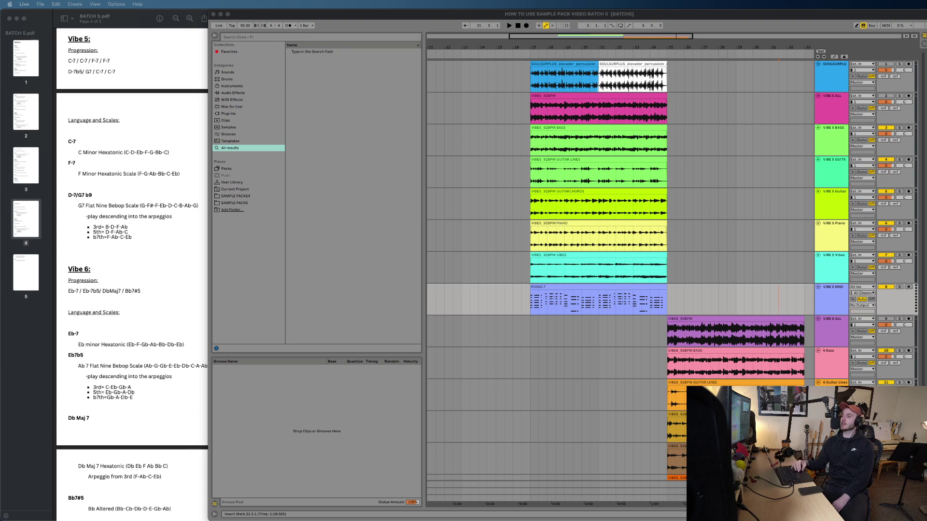
Step: Solo the SOULSURPLUS percussion track, play a bit of its loop from bar 17, and unsolo the track
left_click(562, 66)
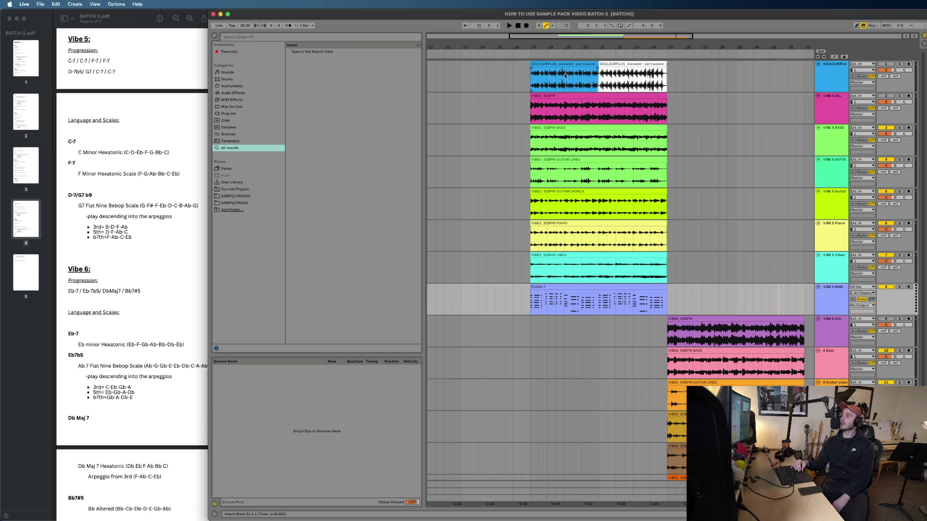
left_click(563, 66)
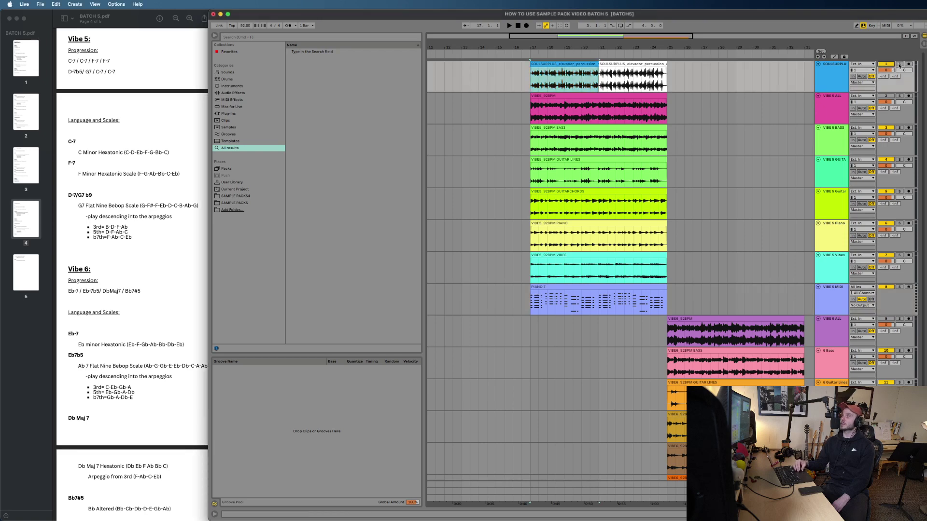
left_click(898, 64)
key("space")
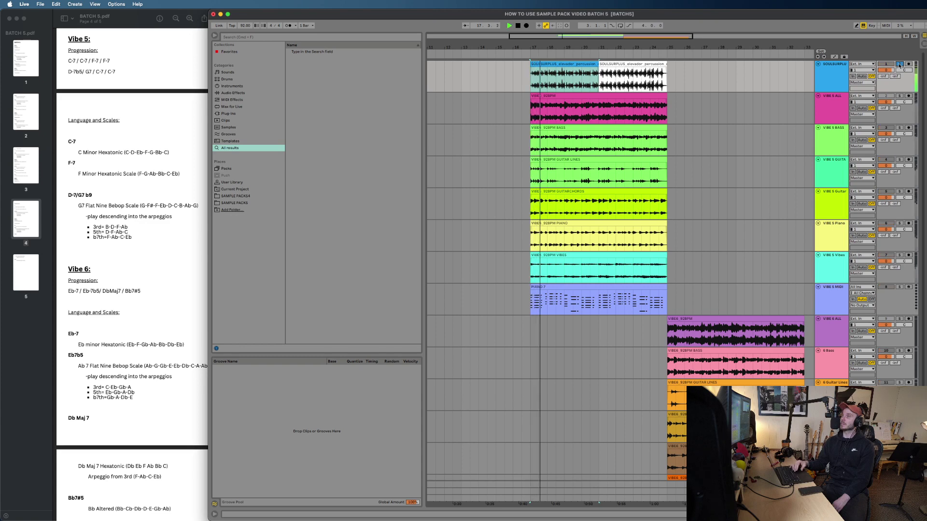
key("space")
left_click(899, 65)
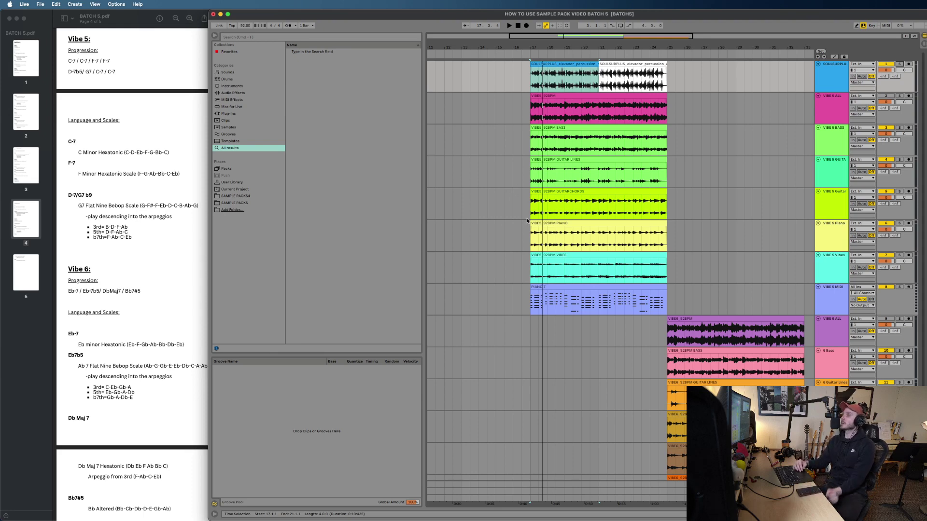
Step: Play the Vibe 6 stems together from bar 31 through to the end of their clips, and stop playback
scroll(528, 221, "right", 2)
scroll(527, 221, "right", 10)
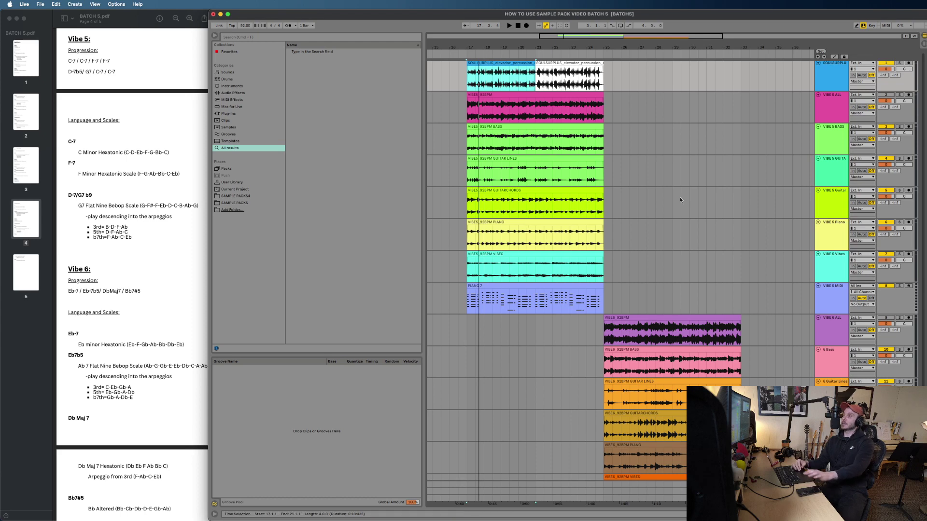
scroll(663, 174, "right", 2)
left_click(662, 175)
key("minus")
key("minus")
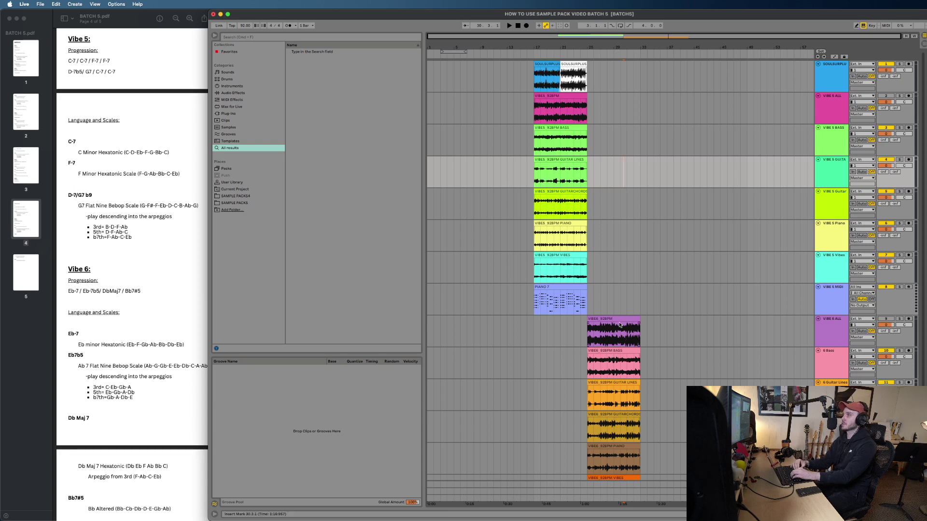
scroll(620, 324, "down", 3)
left_click(625, 308)
scroll(625, 307, "up", 5)
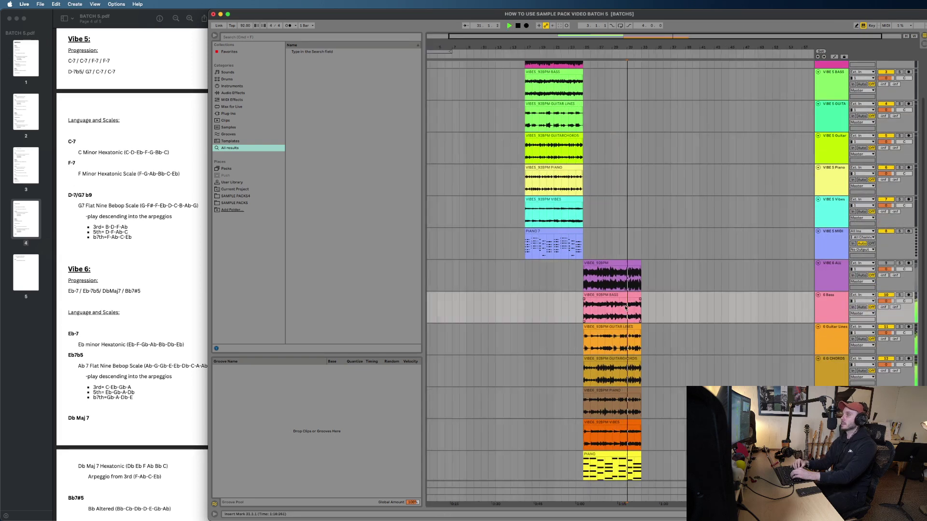
key("space")
key("minus")
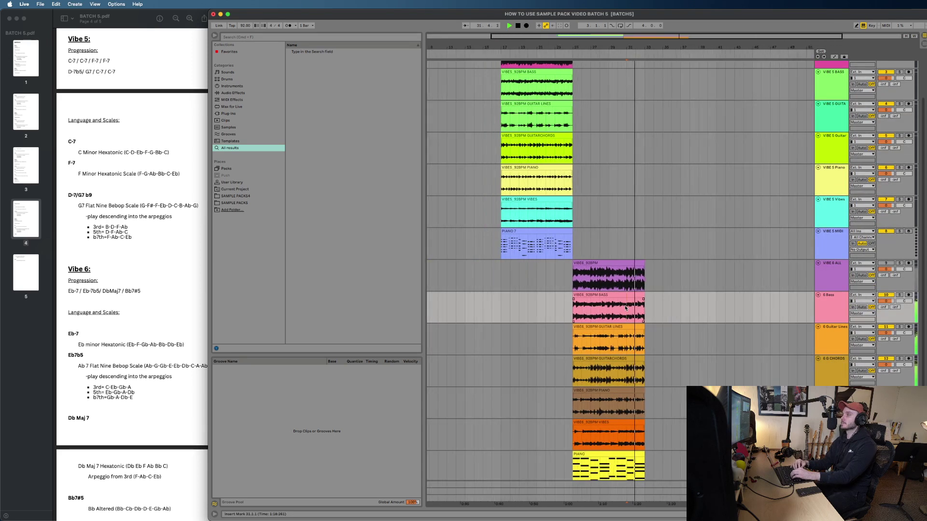
key("plus")
key("plus")
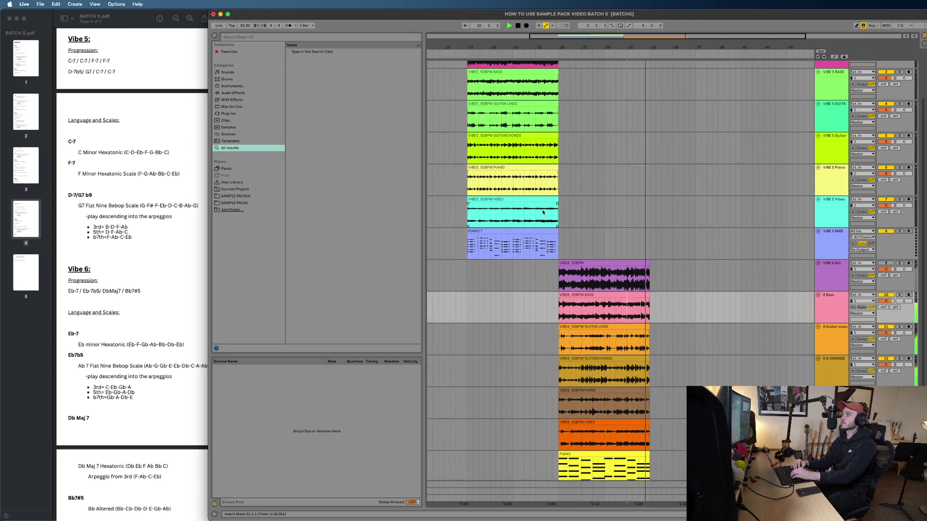
key("space")
scroll(790, 307, "up", 3)
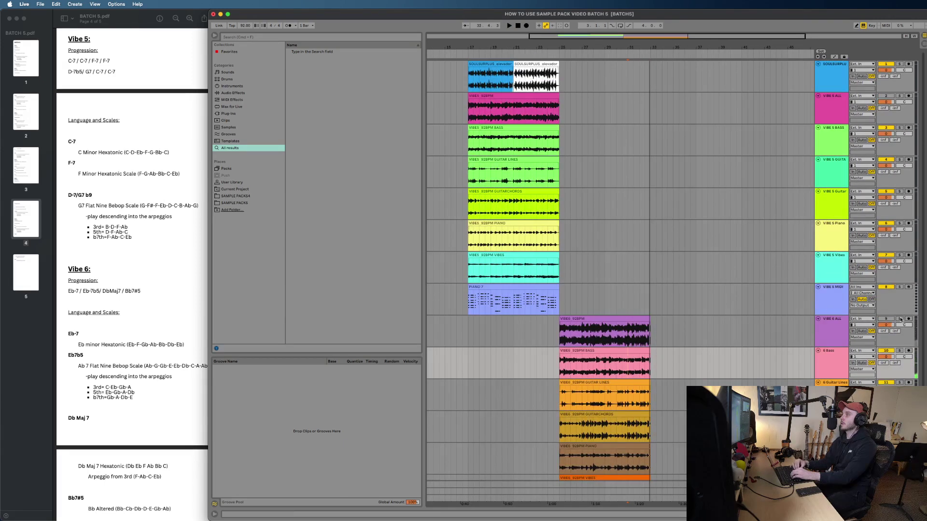
Step: Solo the Vibe 6 ALL track and move the full Vibe 5 mix clip onto it, directly after the Vibe 6 mix clip
left_click(900, 319)
scroll(742, 260, "left", 2)
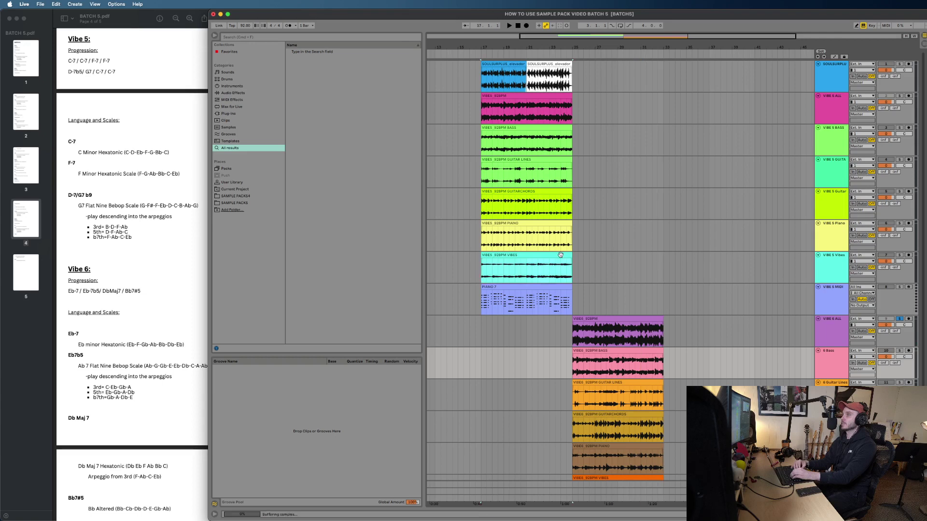
mouse_move(560, 255)
left_mouse_down()
mouse_move(708, 320)
mouse_move(720, 336)
mouse_move(561, 269)
left_mouse_up()
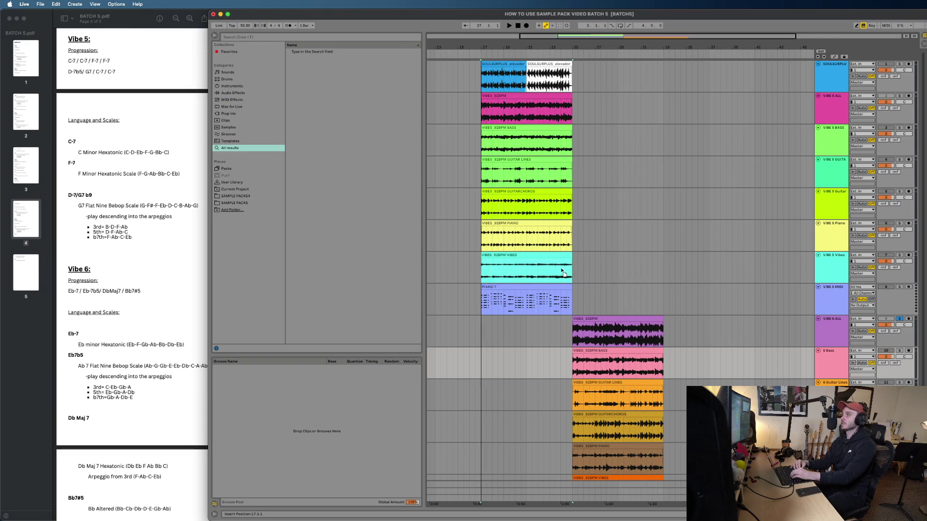
left_click(562, 263)
scroll(562, 263, "left", 1)
left_click_drag(541, 95, 721, 331)
Step: Play the transition from the end of the Vibe 6 mix clip into the Vibe 5 mix clip
left_click(663, 332)
key("space")
key("plus")
key("plus")
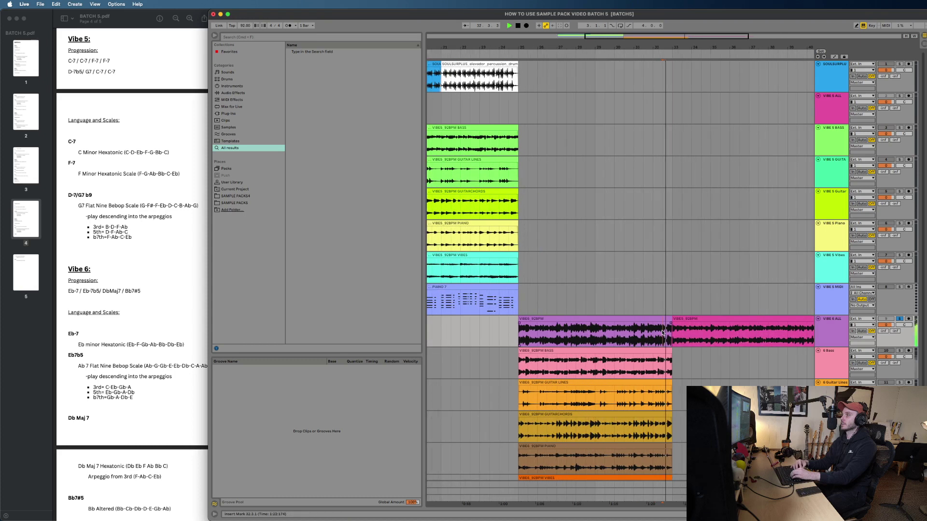
key("minus")
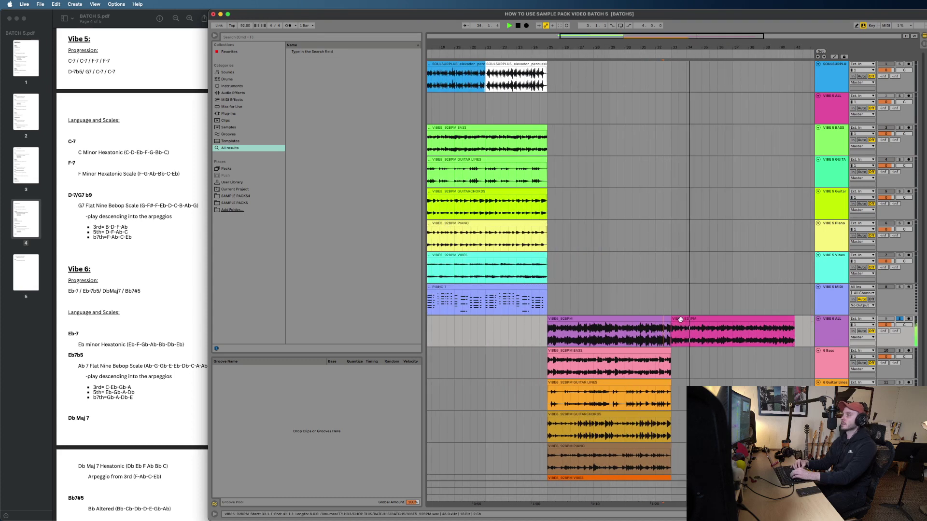
Step: Stop playback, return the Vibe 5 mix clip to bar 17 on the Vibe 5 ALL track, and unsolo the Vibe 6 ALL track
left_click(679, 320)
key("minus")
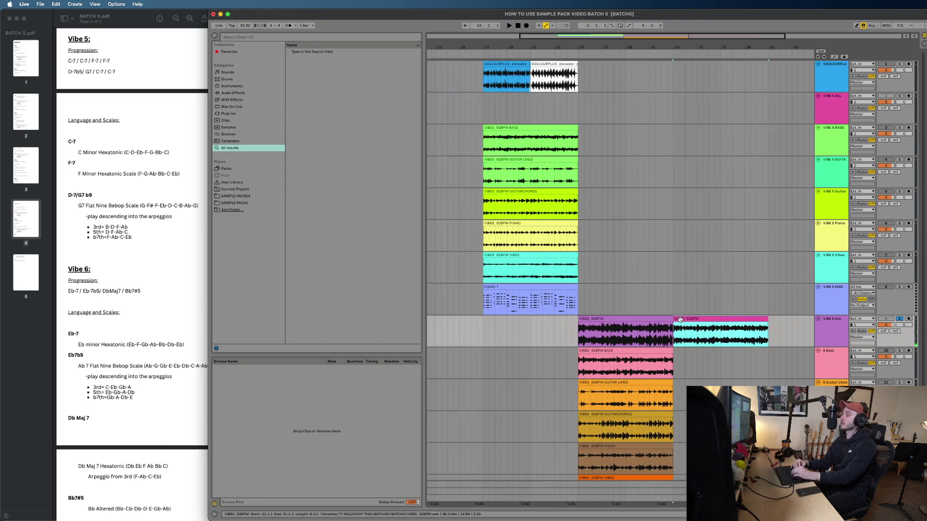
left_click_drag(680, 320, 491, 116)
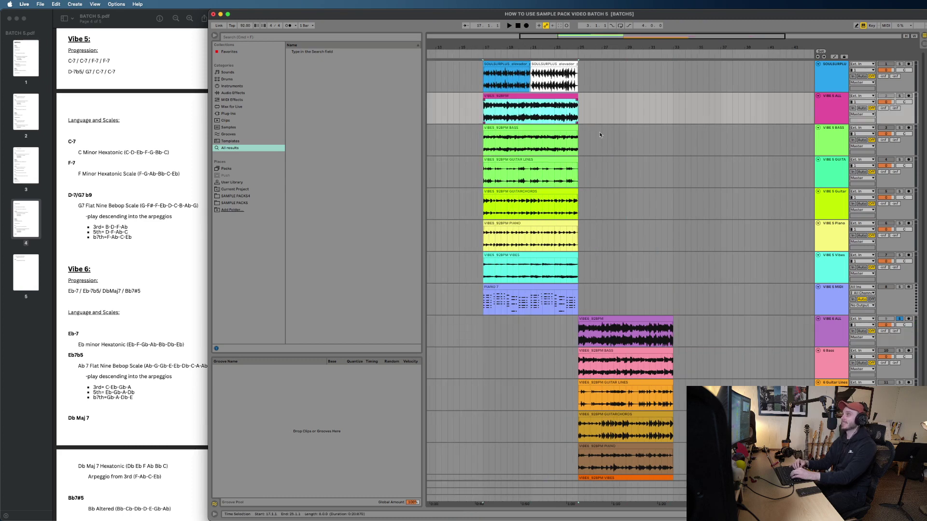
scroll(601, 138, "up", 2)
scroll(627, 226, "down", 3)
scroll(627, 225, "right", 3)
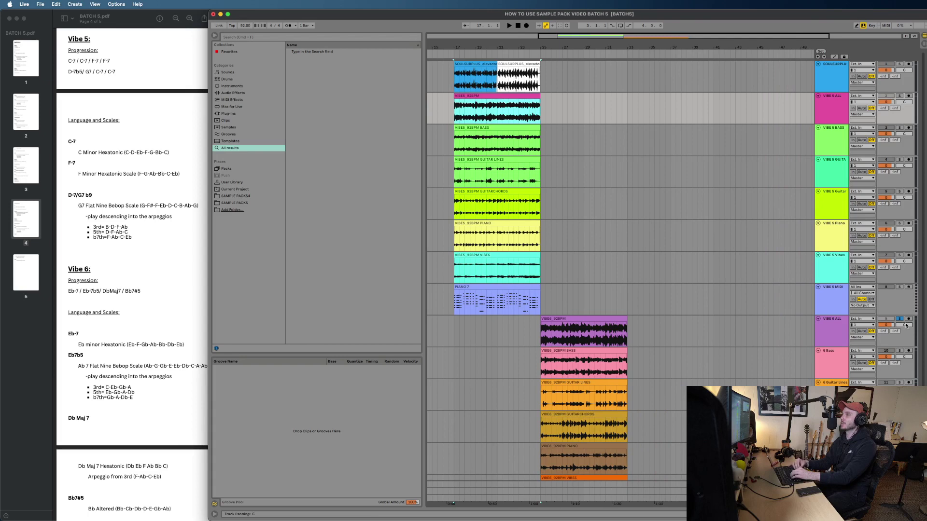
left_click(901, 320)
scroll(555, 177, "left", 2)
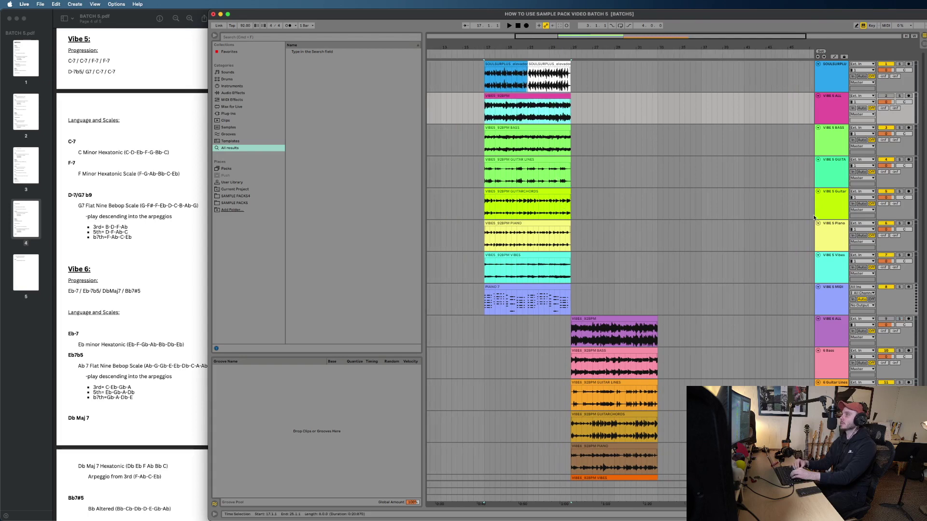
Step: Move the Vibe 5 guitar chords clip to bar 41 on its own track and play it from there
left_click_drag(556, 205, 802, 206)
key("space")
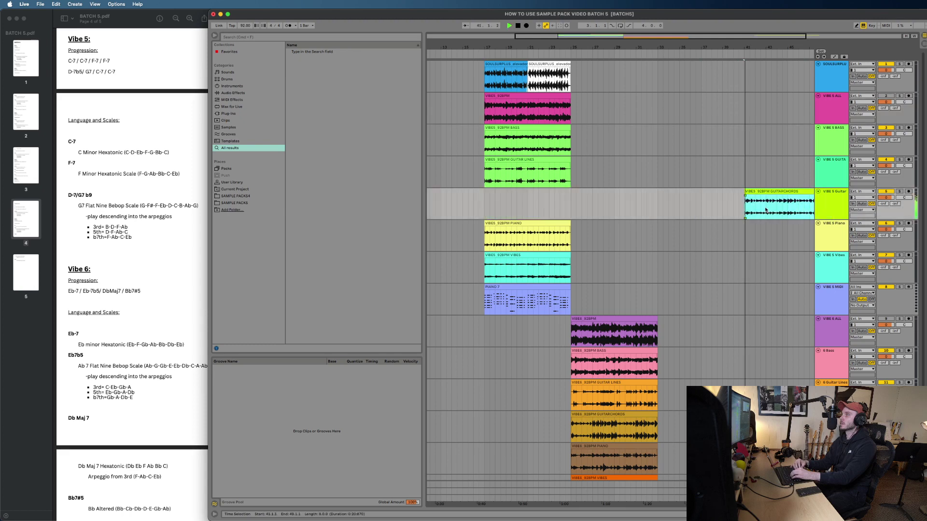
scroll(765, 207, "right", 4)
scroll(764, 206, "up", 3)
scroll(703, 242, "down", 3)
scroll(703, 242, "left", 3)
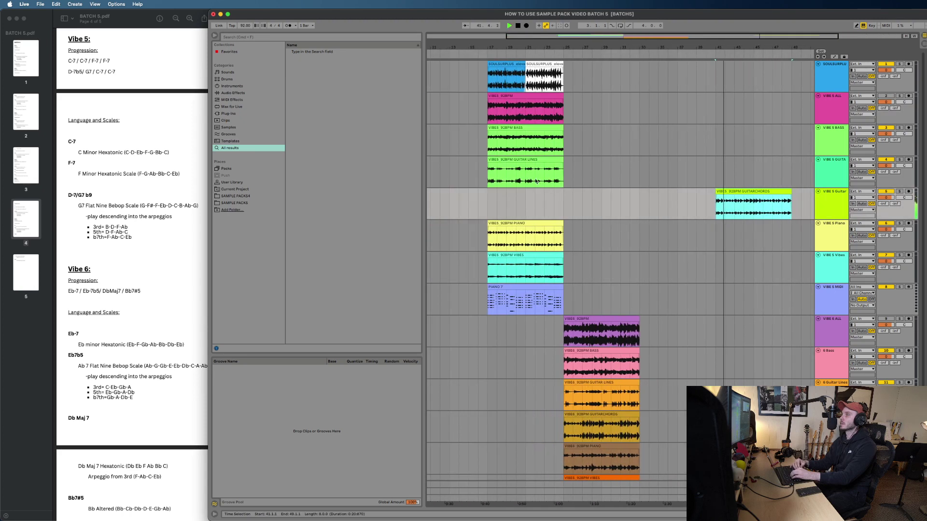
scroll(589, 247, "right", 2)
scroll(589, 247, "right", 1)
scroll(593, 245, "up", 1)
scroll(705, 228, "right", 3)
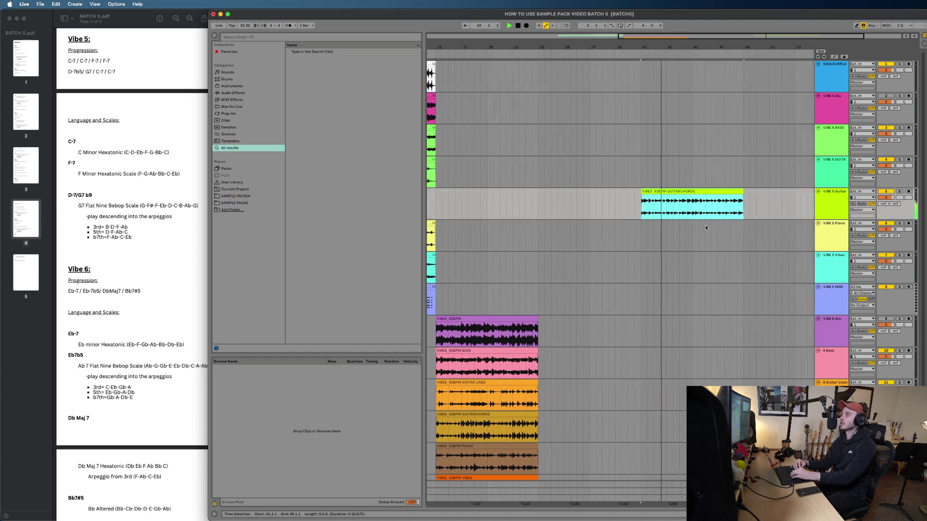
scroll(705, 228, "up", 5)
scroll(705, 228, "down", 3)
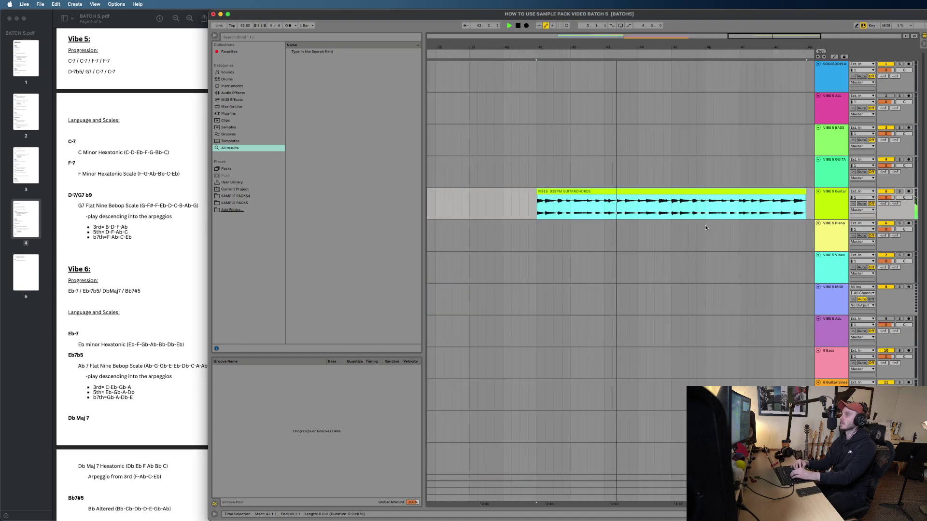
Step: Show the device chain of the Vibe 5 guitar chords track and stop playback
left_click(829, 206)
double_click(828, 206)
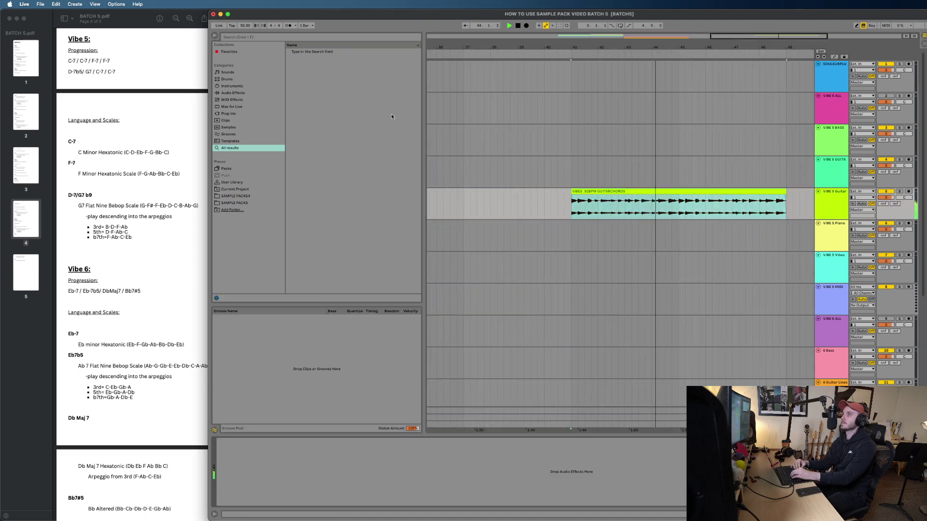
scroll(521, 174, "down", 2)
key("space")
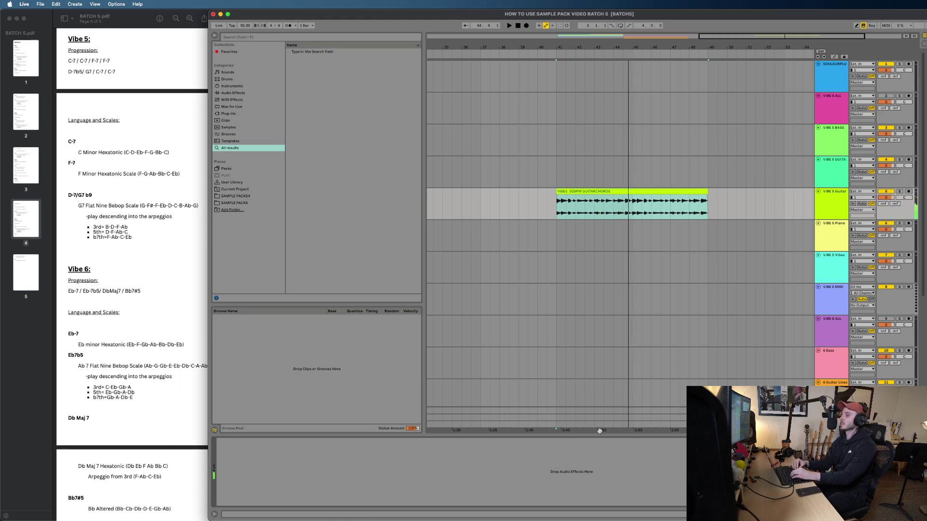
Step: Import the LF_fx_vinyl_noise_02 sample at bar 41, move it to a new audio track below the percussion track, and start playback
key("super+Tab")
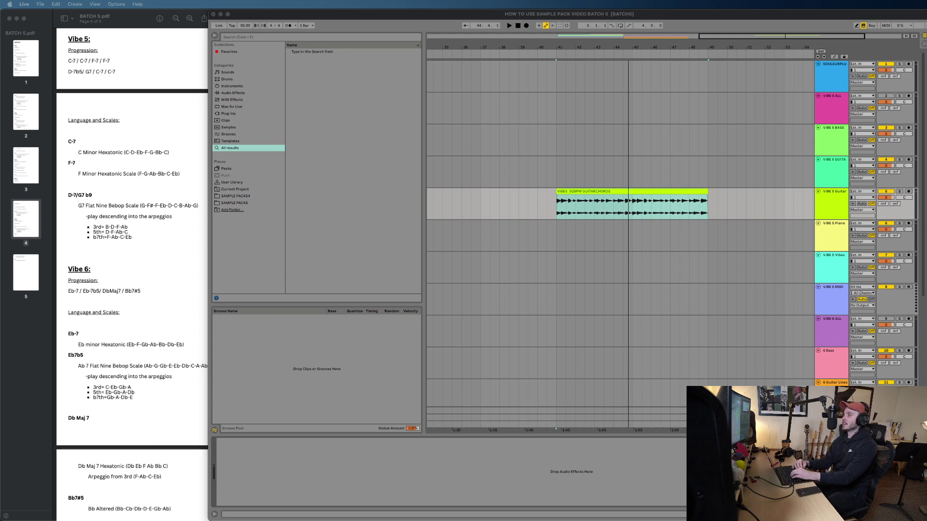
left_click_drag(407, 423, 557, 168)
left_click(843, 84)
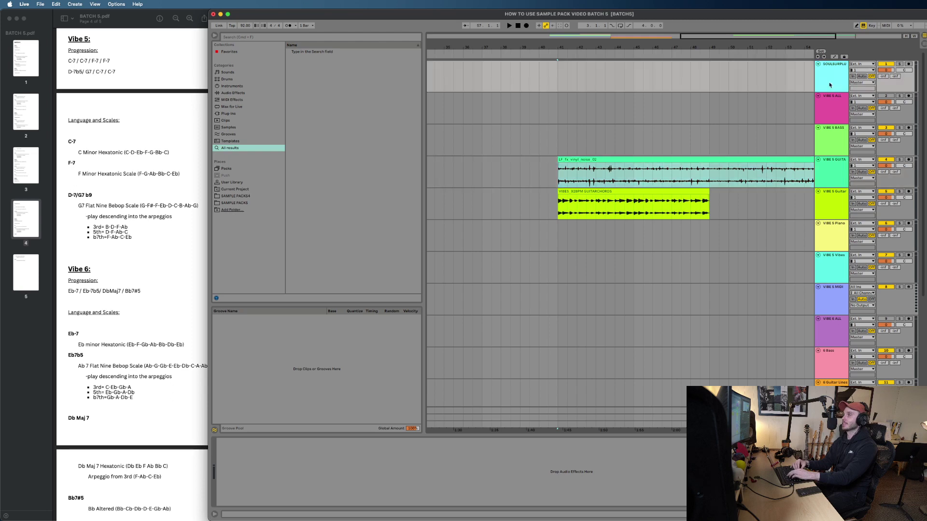
key("super+t")
left_click(628, 189)
left_click_drag(628, 189, 629, 98)
key("space")
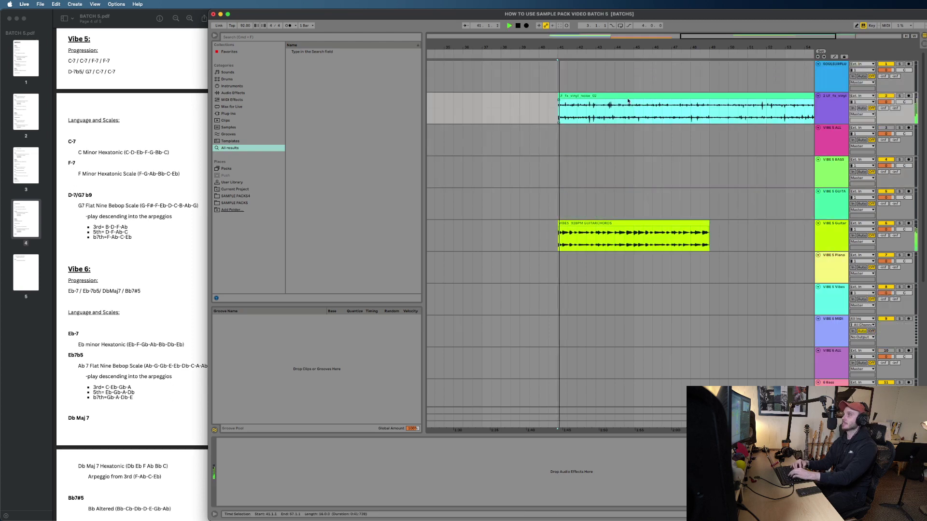
Step: Lower the vinyl noise clip's gain to about -11 dB and close the clip's detail view
key("minus")
double_click(630, 97)
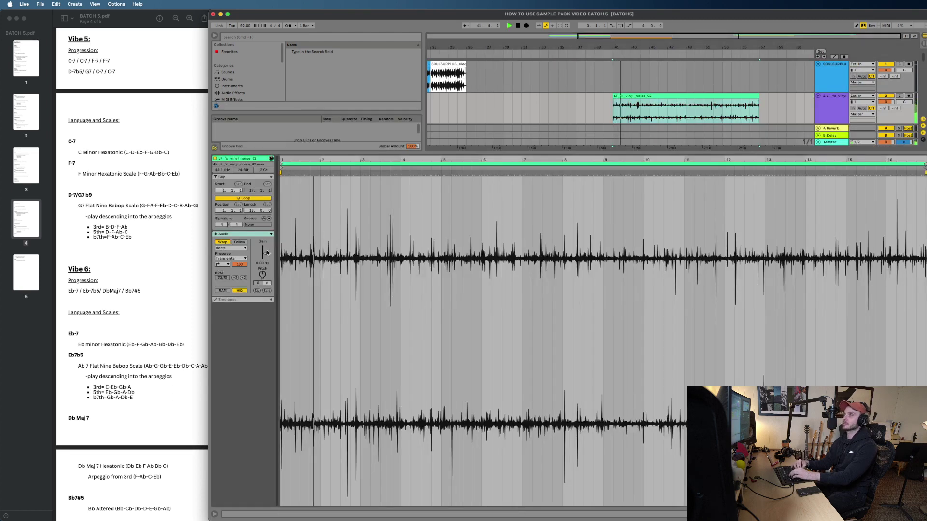
left_click_drag(263, 253, 264, 275)
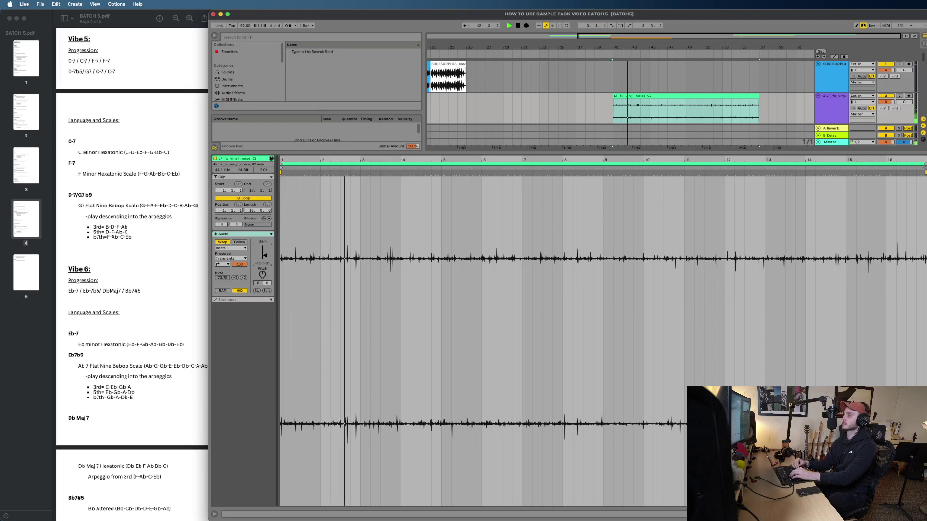
key("super+alt+l")
Step: Copy the Vibe 5 bass clip to bar 41 on the same track, aligned with the guitar chords clip
scroll(714, 294, "left", 3)
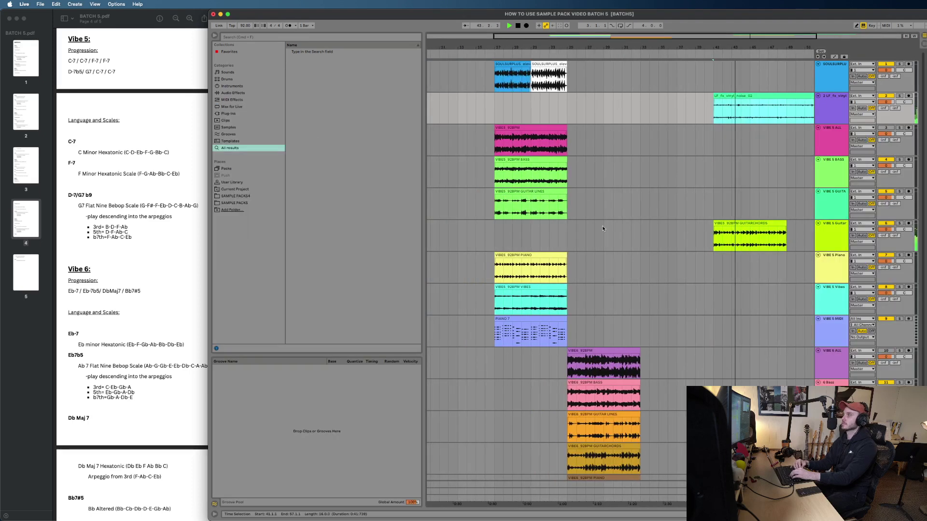
scroll(603, 225, "up", 3)
left_click(530, 162)
scroll(646, 209, "right", 4)
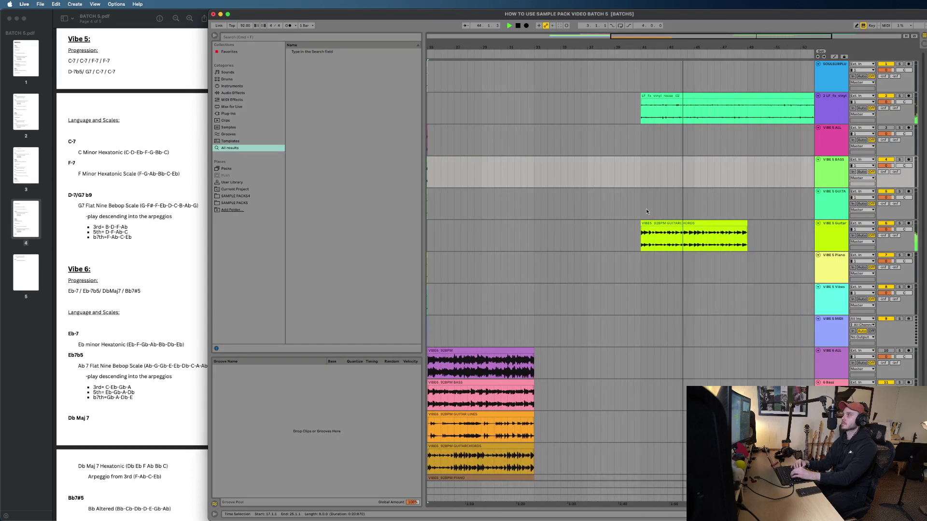
left_click(641, 172)
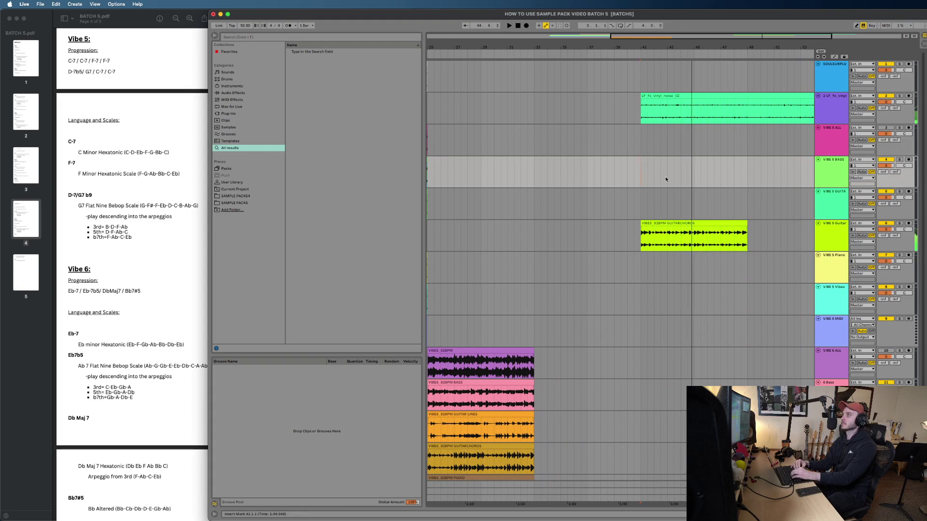
key("super+v")
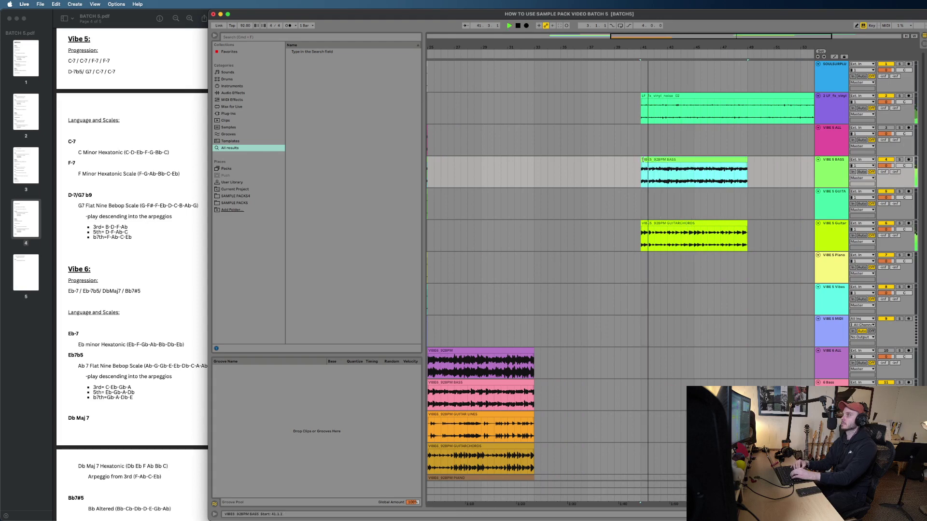
Step: Trim the start of the copied Vibe 5 bass clip to bar 48 and stop playback
left_click_drag(642, 160, 715, 168)
key("space")
key("space")
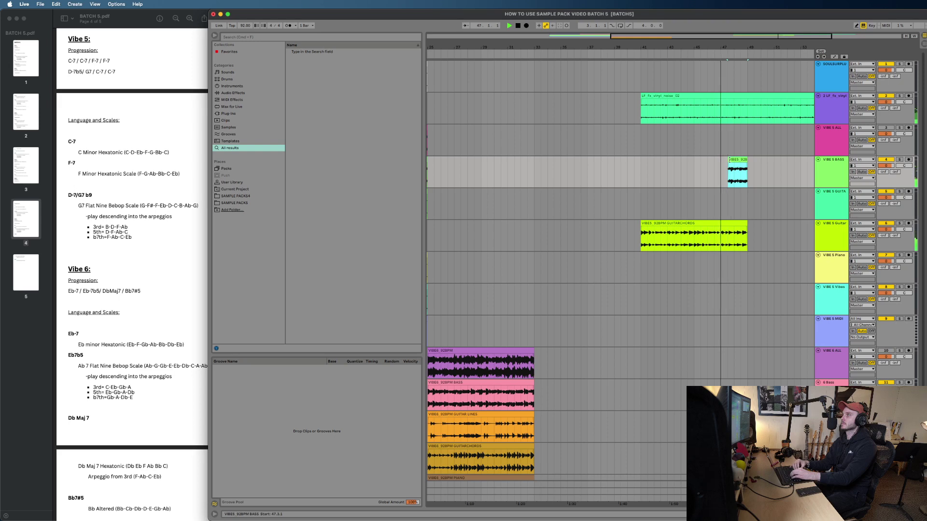
key("z")
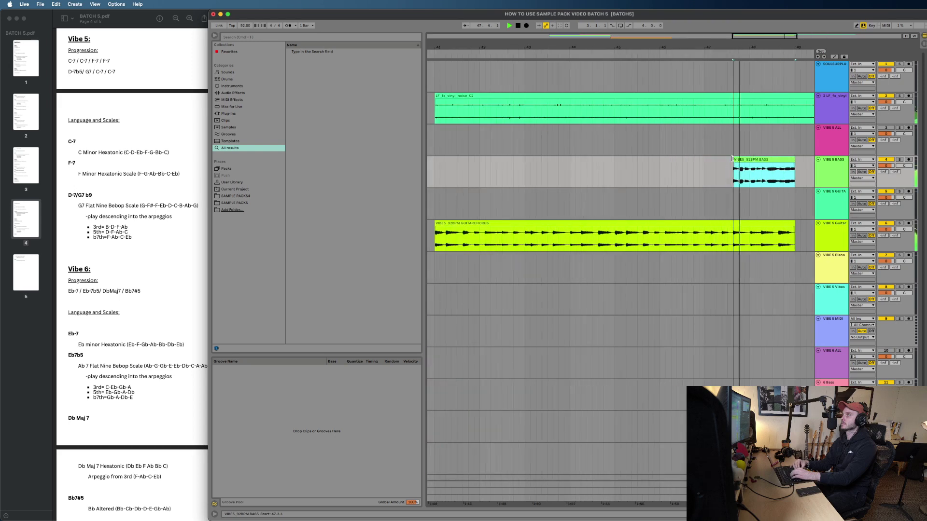
left_click_drag(727, 168, 754, 168)
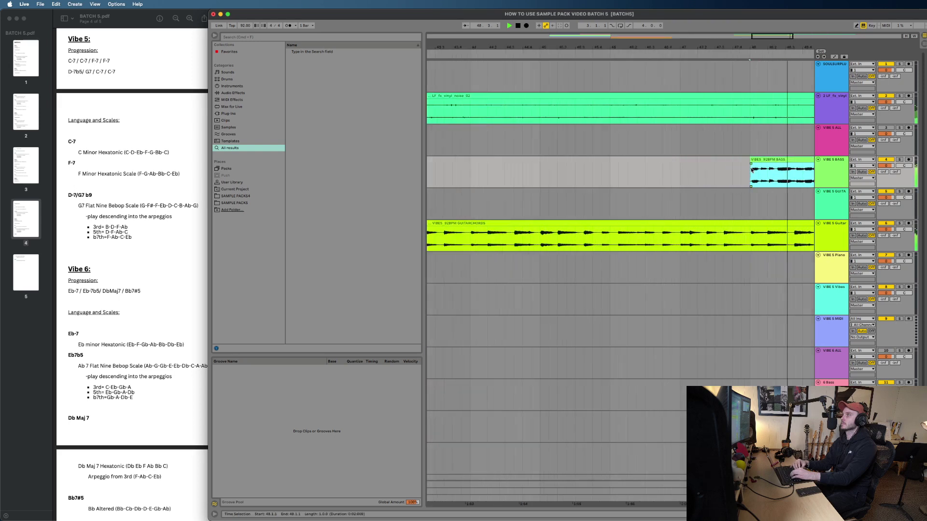
key("z")
key("space")
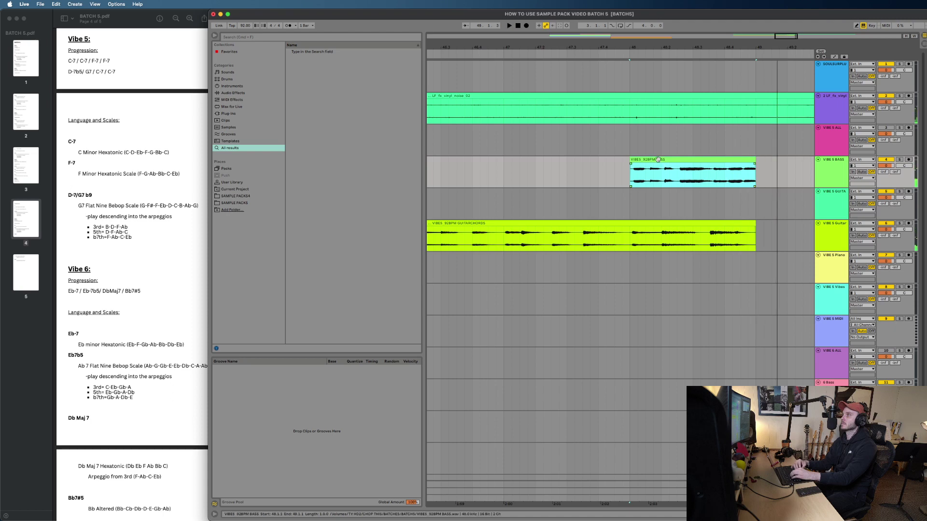
Step: Inspect the trimmed bass clip's waveform in its detail view and close the view
double_click(657, 159)
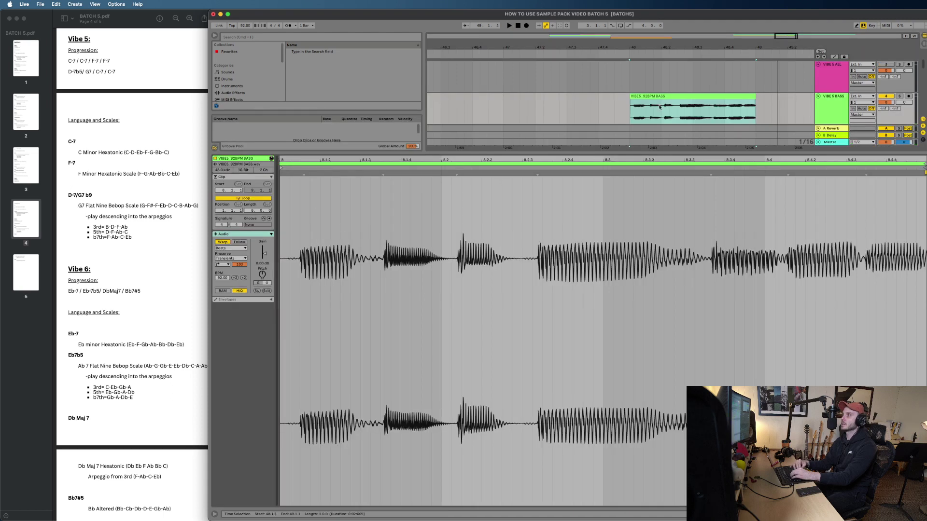
scroll(657, 110, "up", 1)
left_click(922, 514)
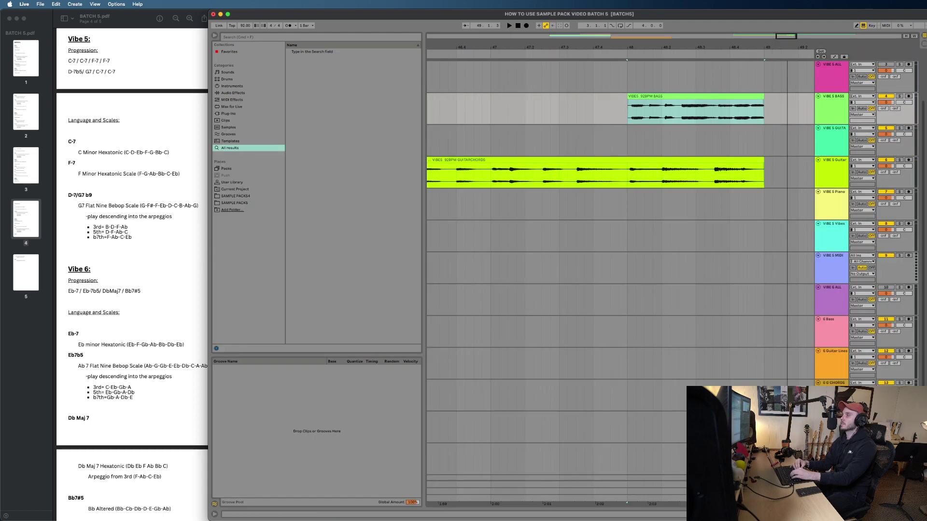
Step: Split the guitar chords clip at bar 48 and align the second part's first chord with the bar line
scroll(736, 226, "up", 4)
left_click(632, 96)
scroll(624, 154, "up", 1)
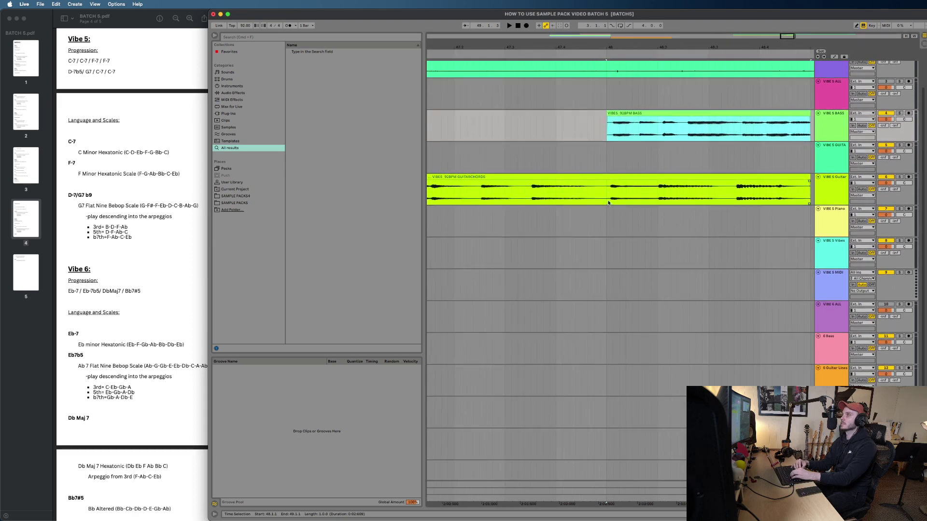
left_click(605, 193)
scroll(617, 194, "up", 4)
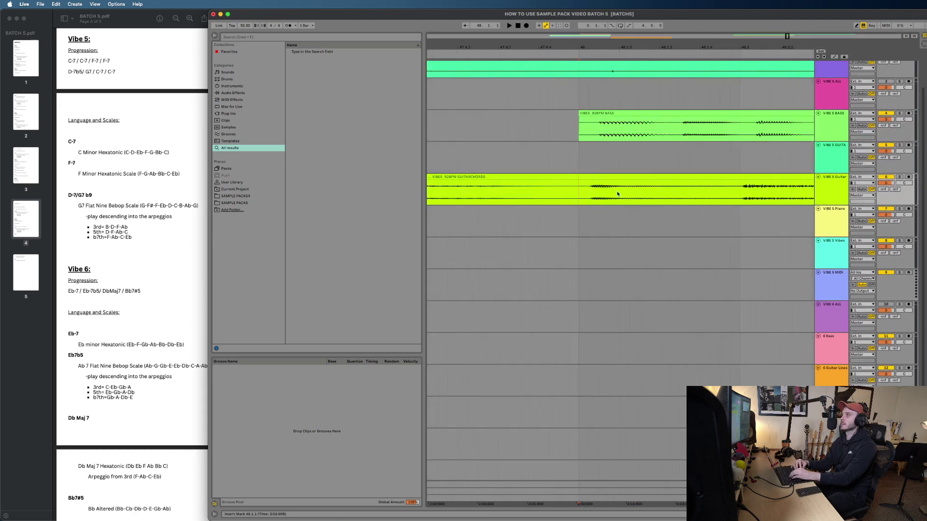
key("super+e")
left_click_drag(593, 178, 586, 178)
key("space")
key("minus")
key("space")
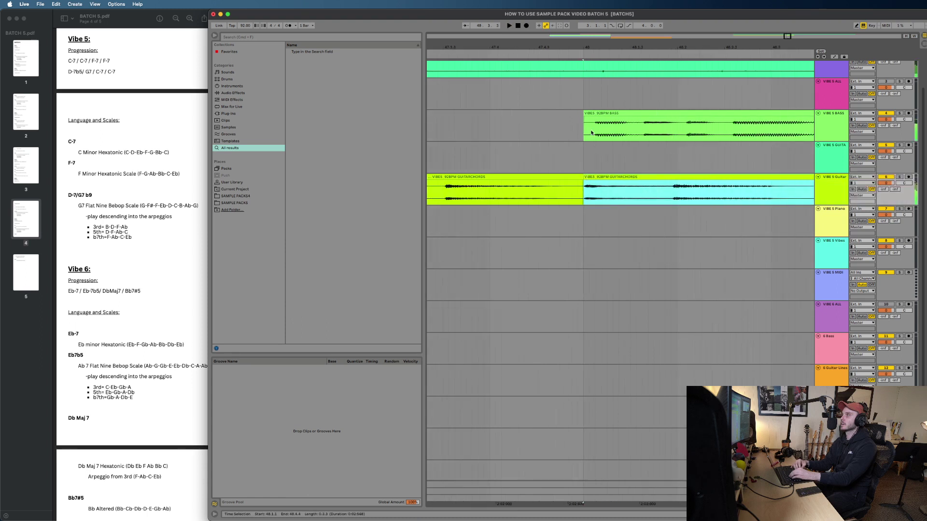
Step: Trim the lead-in of the short bass clip and align its first note with bar 48
left_click_drag(585, 116, 595, 116)
key("space")
key("minus")
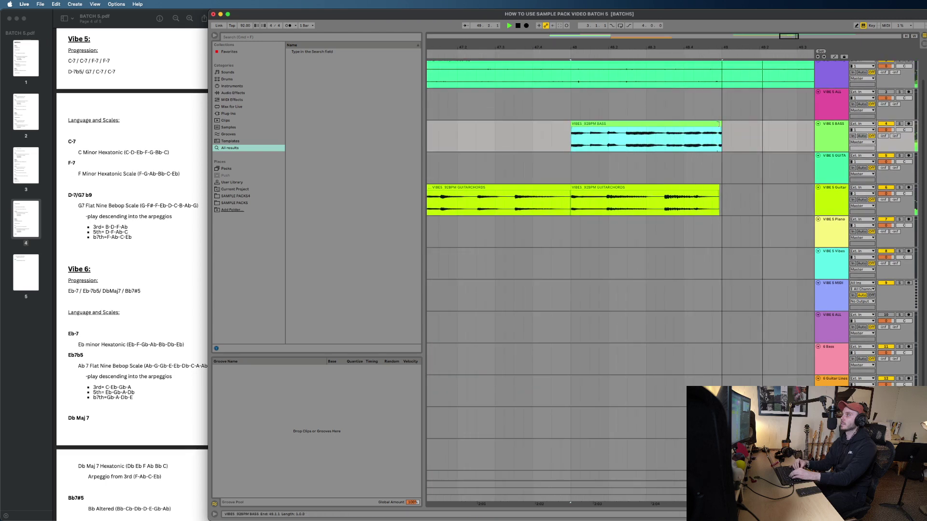
Step: Play back the section from bar 48 to check the timing of the bass against the guitar chords
key("space")
key("space")
scroll(717, 128, "down", 5)
scroll(717, 128, "up", 2)
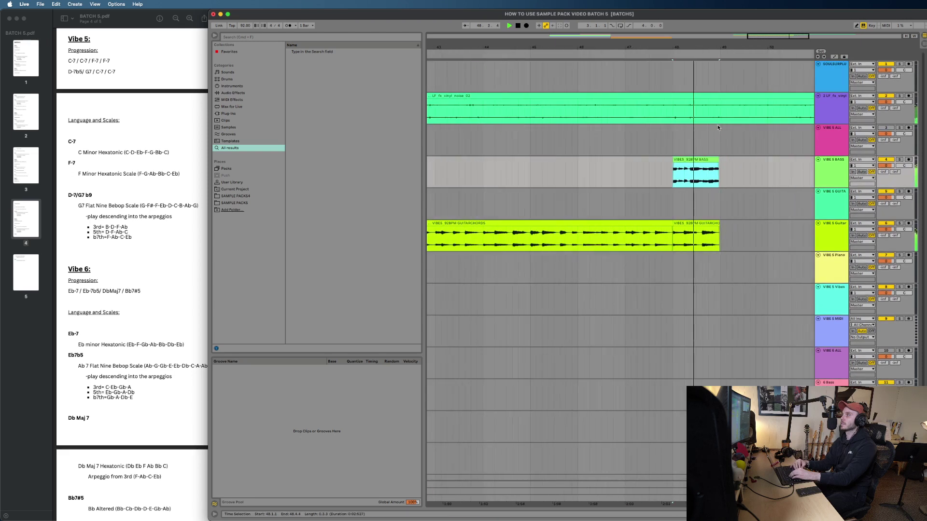
scroll(717, 128, "down", 3)
scroll(717, 128, "up", 2)
scroll(717, 128, "down", 4)
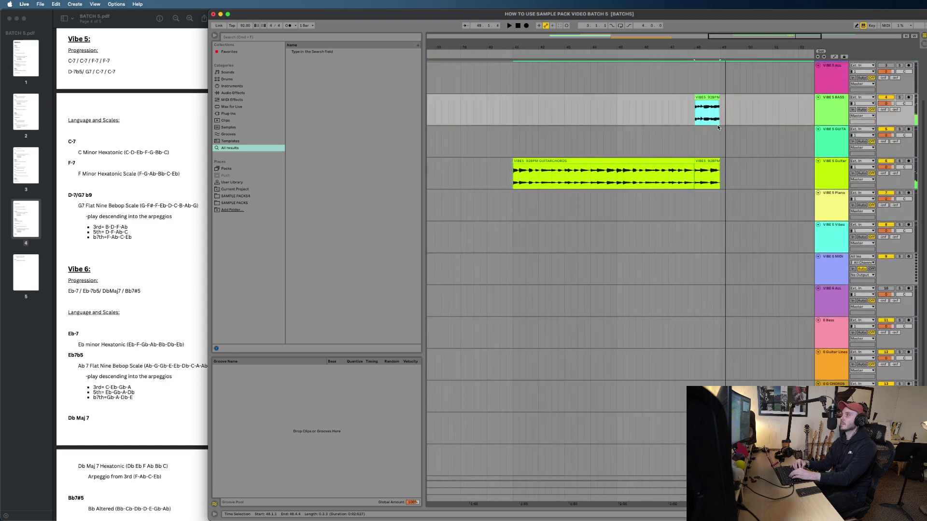
key("space")
key("space")
scroll(718, 128, "up", 1)
scroll(717, 127, "up", 1)
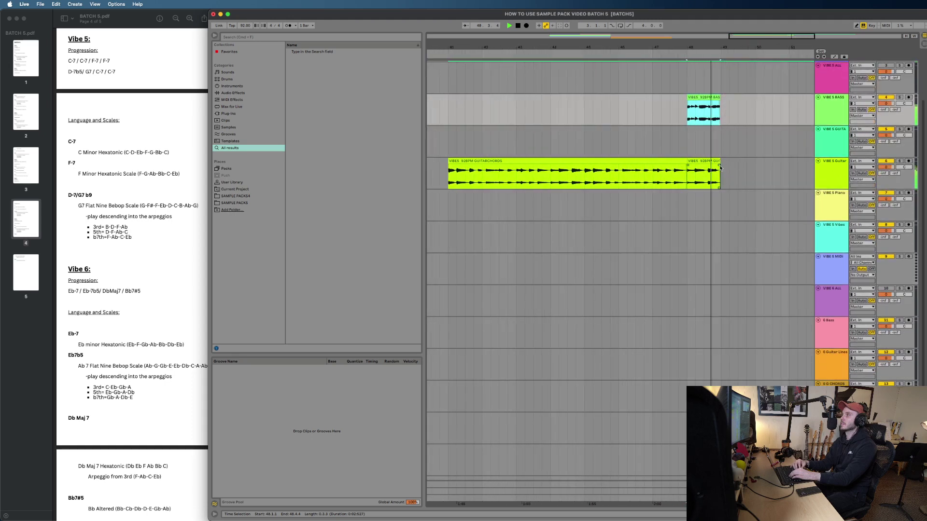
Step: Extend the last guitar chords clip to bar 49 and duplicate both guitar chords clips directly after it
key("space")
left_click(657, 161)
left_click(697, 162, "shift")
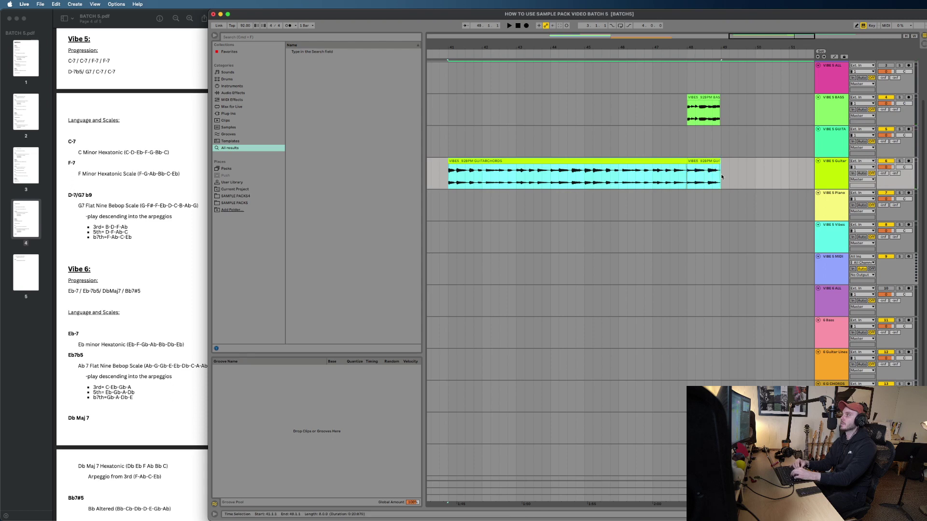
key("super+d")
scroll(722, 177, "down", 3)
key("space")
scroll(575, 99, "down", 5)
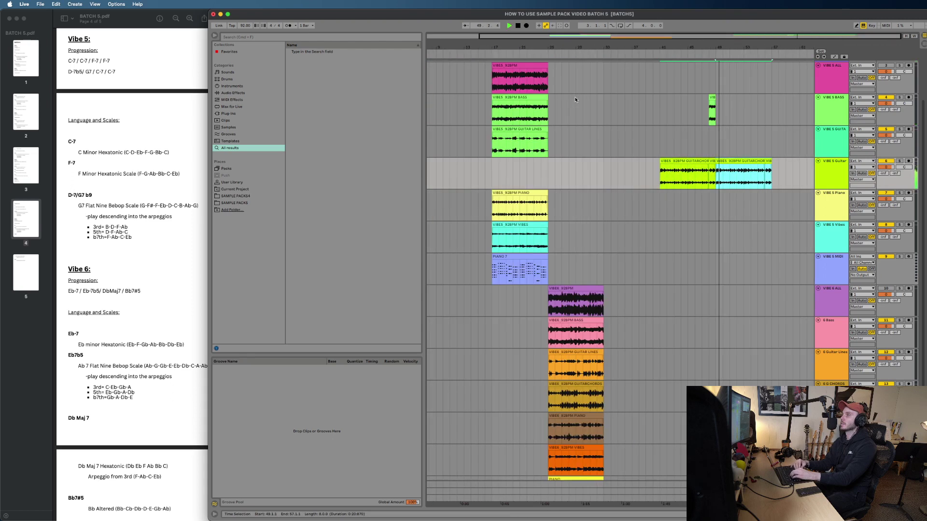
Step: Copy the full original Vibe 5 bass clip to bar 49 on the same track
left_click(532, 97)
key("super+c")
left_click(717, 117)
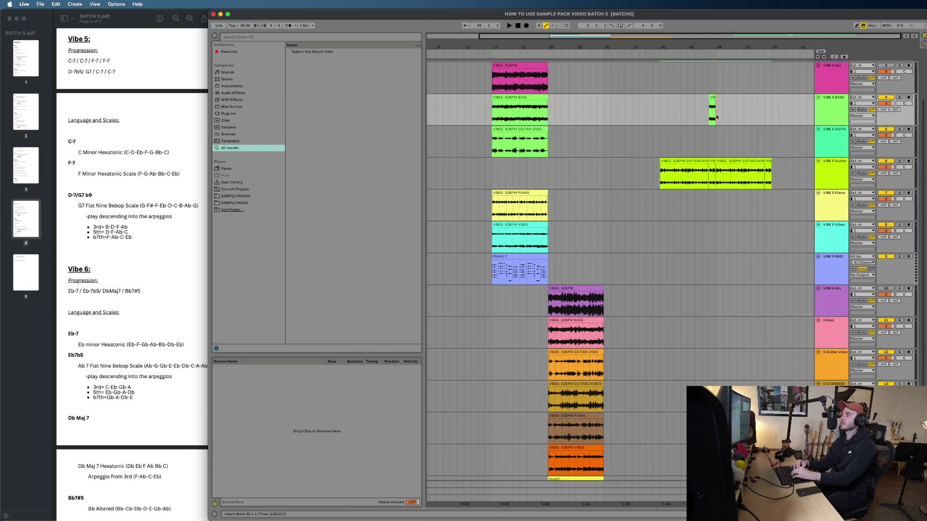
key("super+v")
Step: Play the arrangement from bar 48 to check the bass entrance with the guitar chords
left_click(705, 119)
left_click(709, 119)
key("space")
scroll(709, 119, "up", 5)
scroll(709, 119, "down", 3)
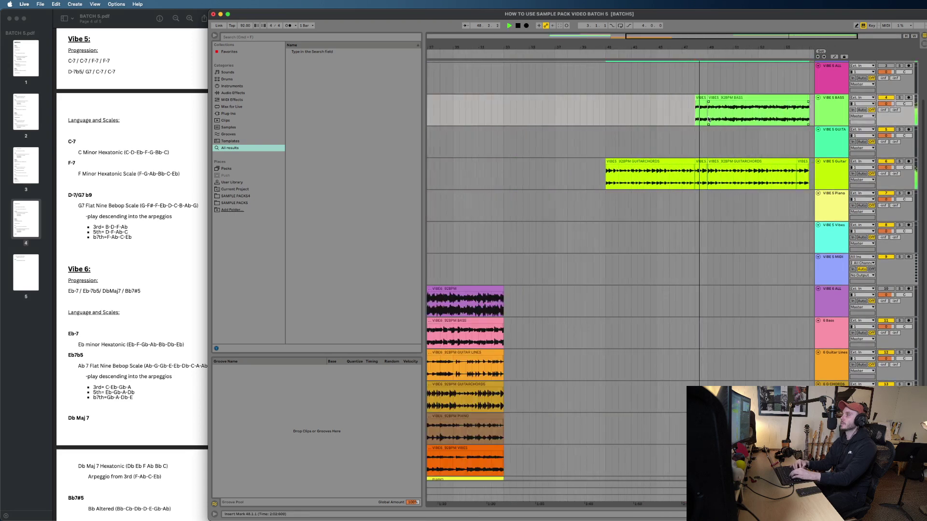
scroll(709, 120, "right", 1)
scroll(708, 119, "up", 2)
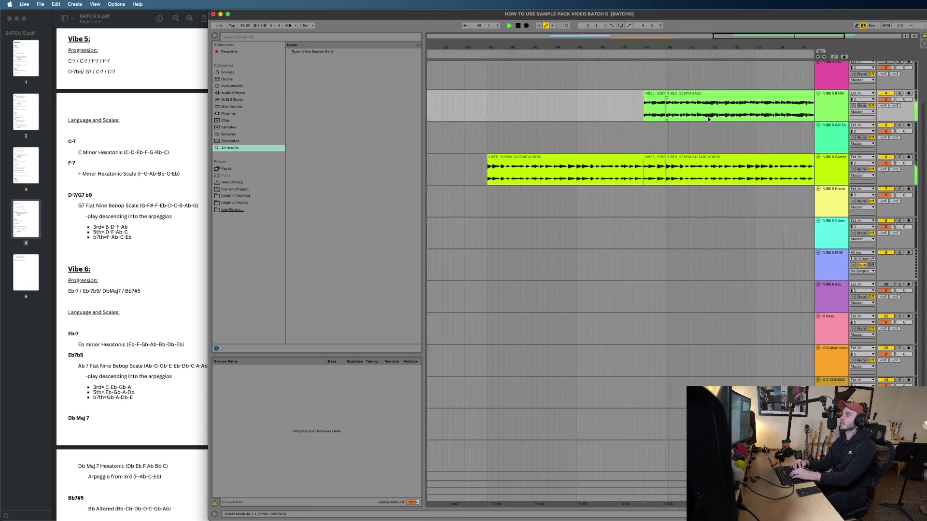
scroll(663, 120, "up", 1)
scroll(663, 119, "down", 5)
scroll(663, 119, "up", 2)
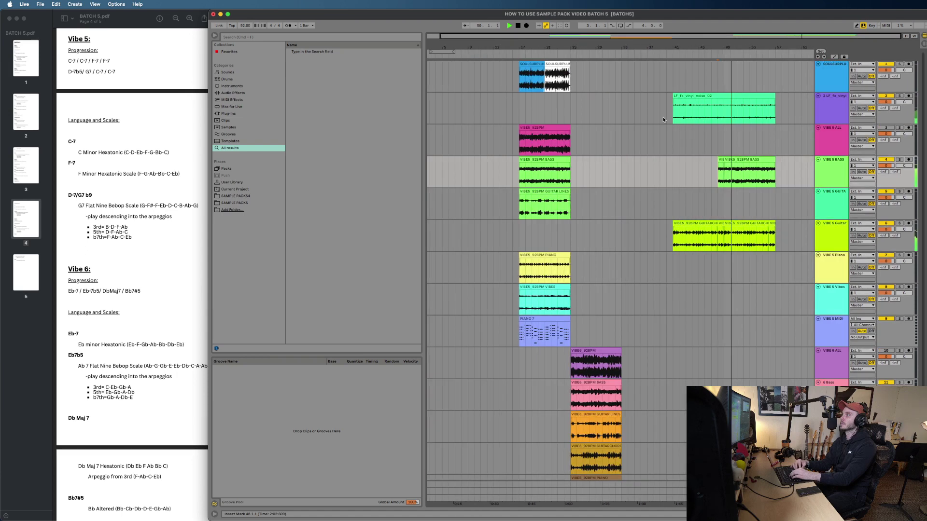
Step: Add an audio track below the VIBE 5 ALL track and copy the SOULSURPLUS percussion loop to it at bar 49
left_click(539, 65)
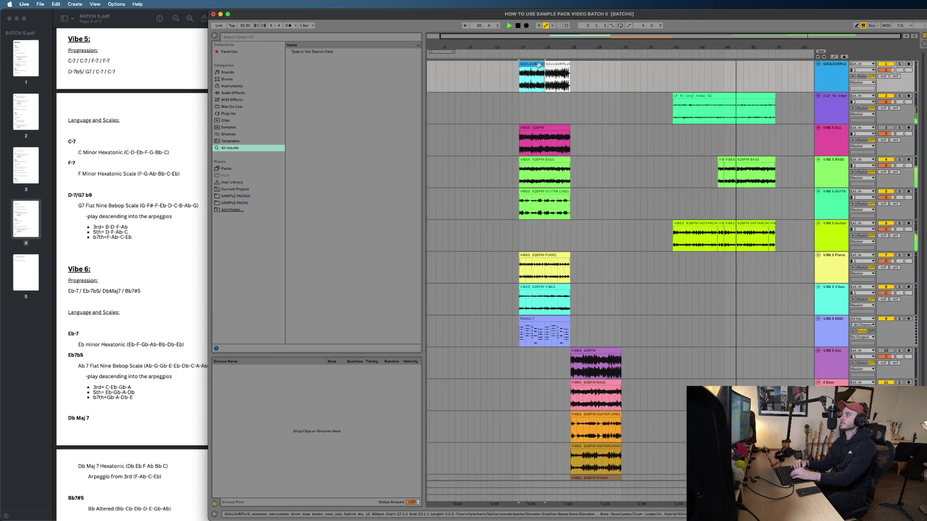
left_click(827, 89)
left_click(830, 113)
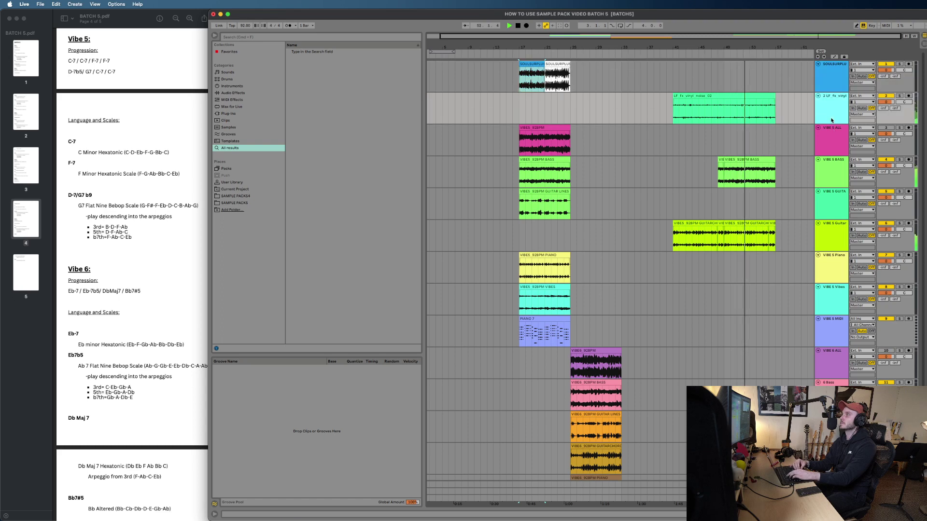
left_click(832, 132)
key("super+t")
left_click(534, 66)
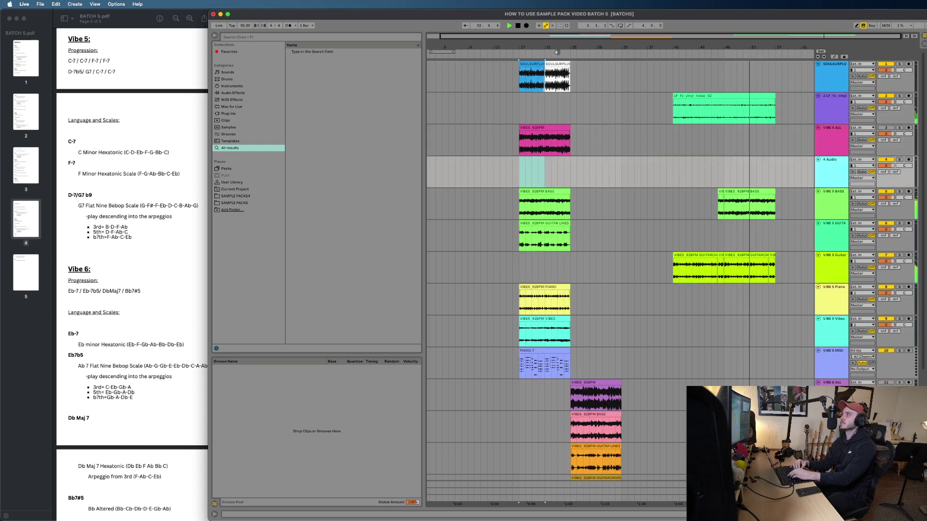
left_click_drag(535, 66, 742, 170)
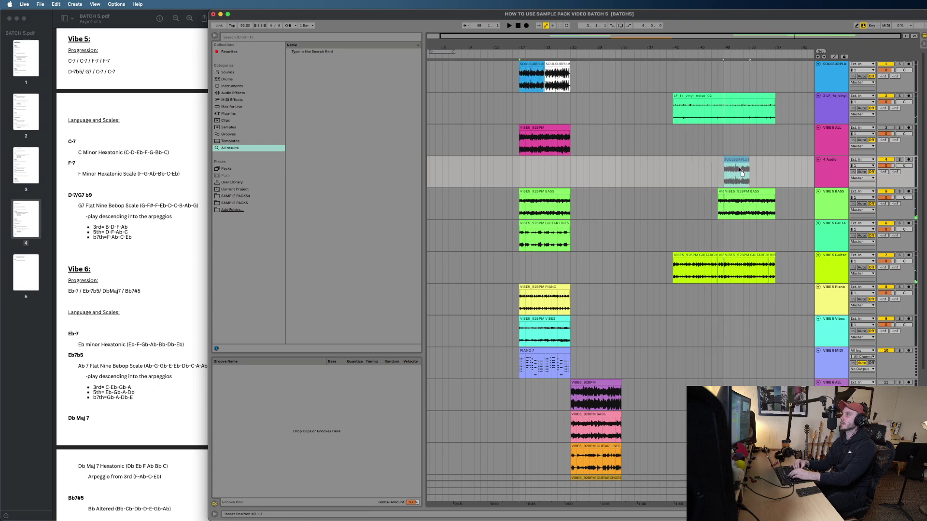
Step: Duplicate the percussion loop so that it continues from bar 53 to bar 57
scroll(739, 169, "up", 3)
scroll(739, 169, "up", 2)
scroll(739, 170, "up", 3)
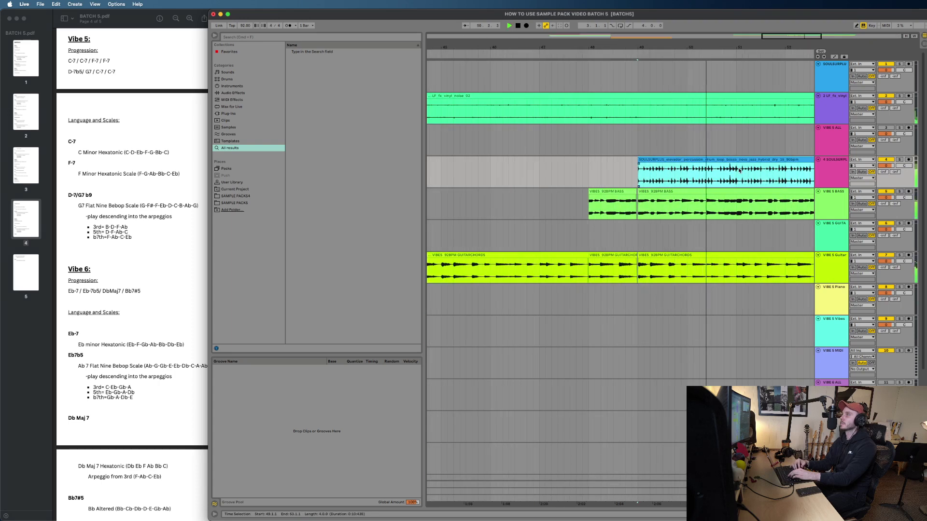
scroll(739, 170, "up", 2)
scroll(739, 170, "down", 3)
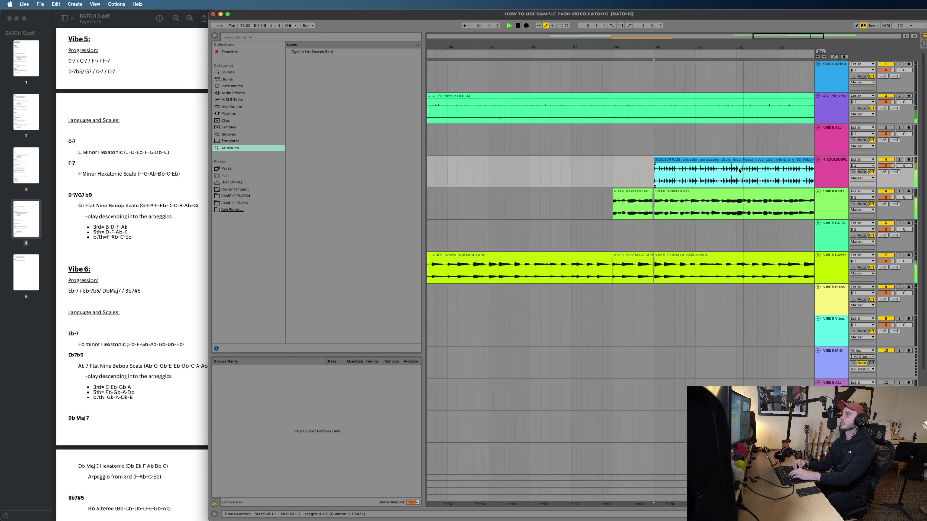
scroll(698, 165, "up", 3)
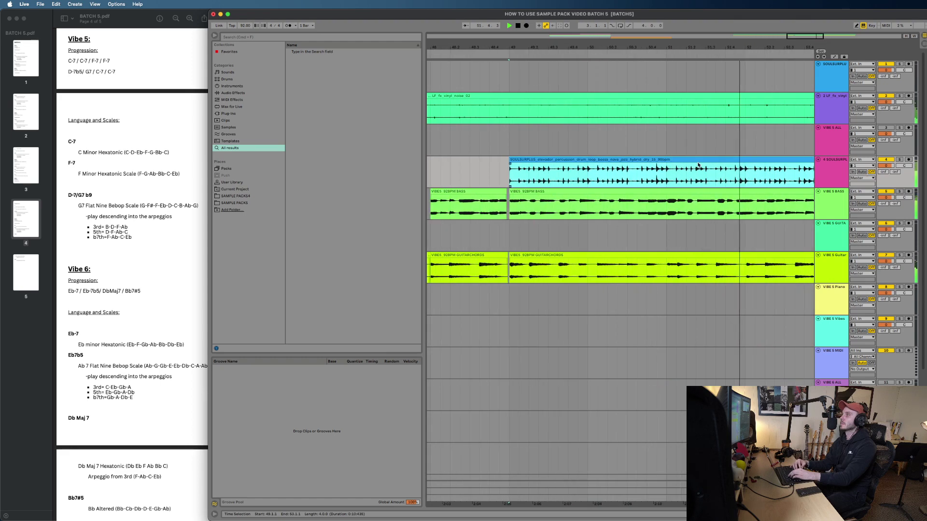
scroll(698, 165, "down", 4)
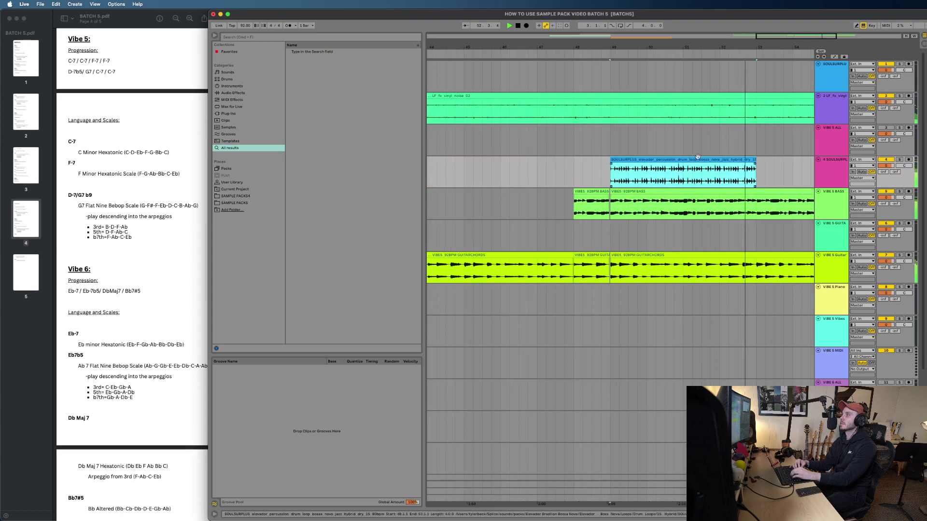
left_click(696, 163)
left_click(696, 160)
key("super+d")
scroll(719, 164, "down", 1)
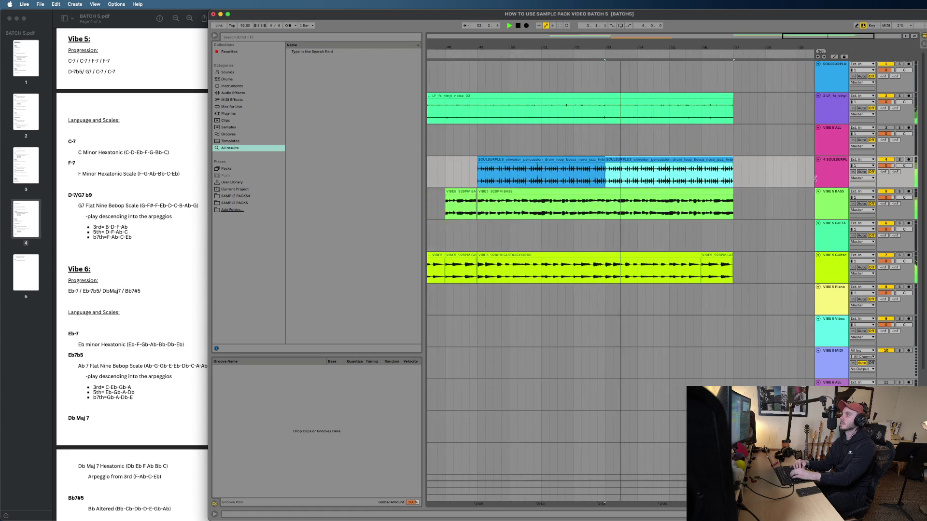
Step: Rename the new percussion loop's track as PERCUSSION
left_click(825, 174)
key("super+r")
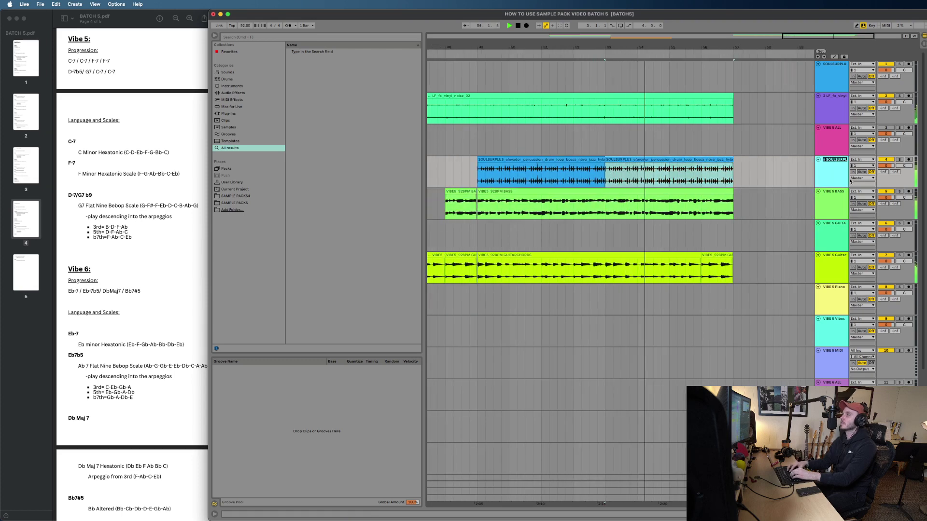
type("PERCUS")
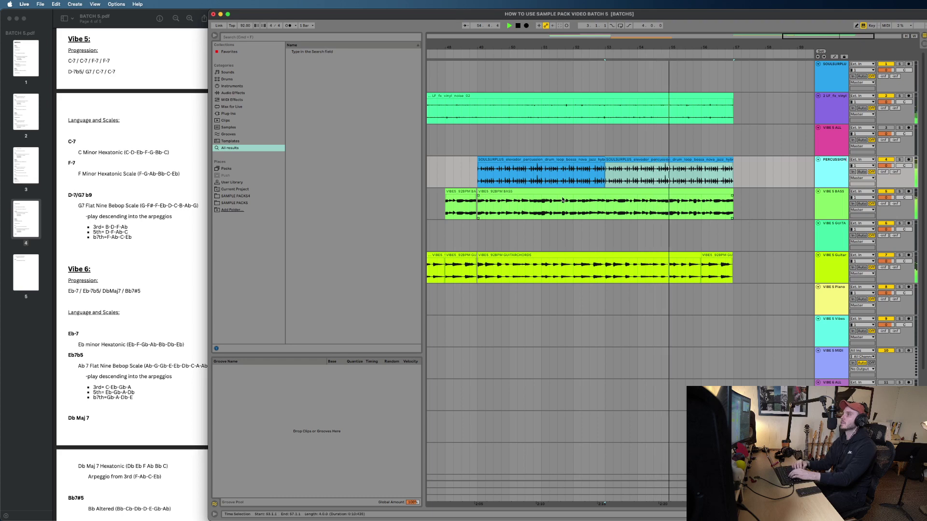
type("SION")
Step: Place the insert marker at bar 49, stop playback, and add a new MIDI track below the PERCUSSION track
left_click(494, 175)
scroll(494, 176, "left", 2)
scroll(499, 175, "down", 3)
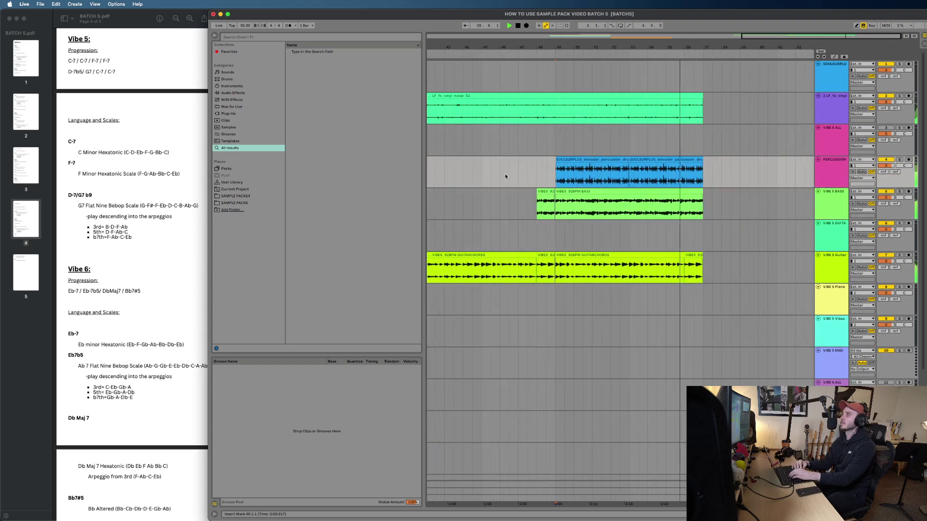
key("space")
key("super+t")
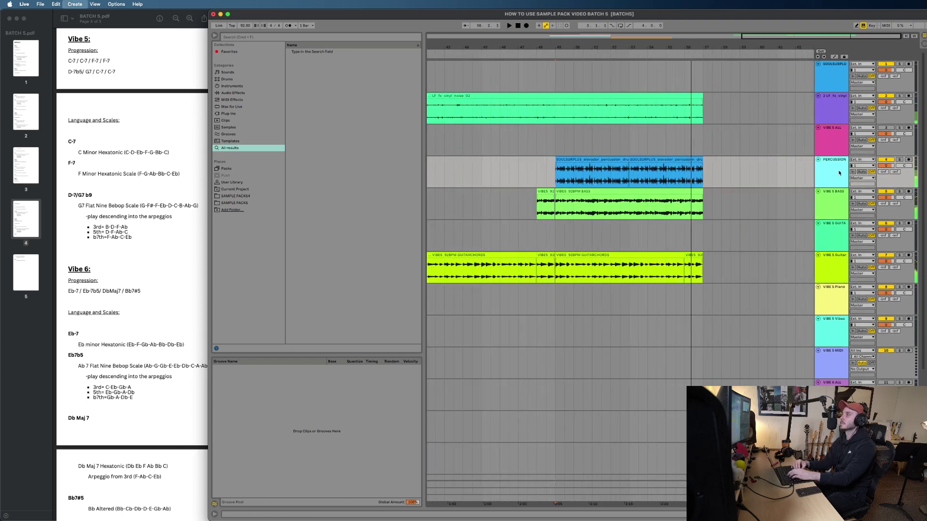
key("super+z")
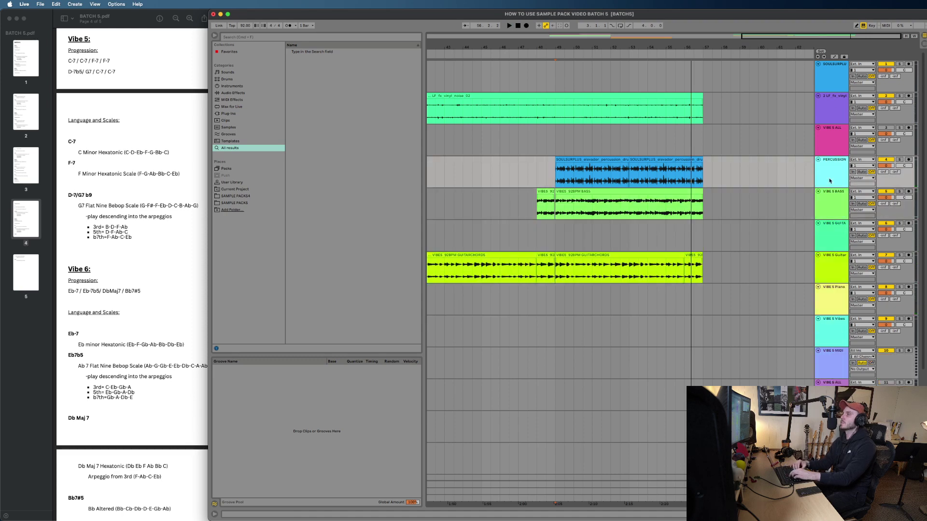
key("super+shift+t")
Step: Load the BOOMBAP-TANE KIT drum rack onto the new MIDI track and start playback to try its pads
left_click(238, 88)
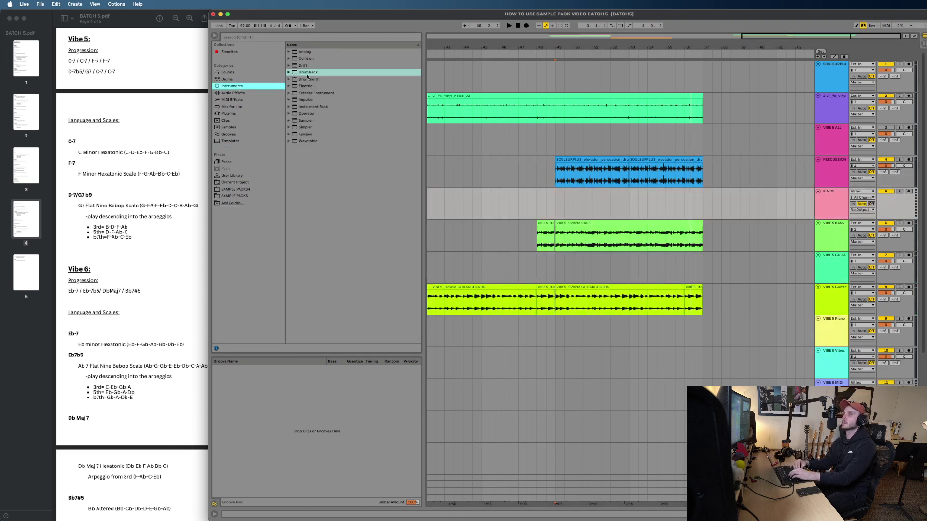
left_click(288, 73)
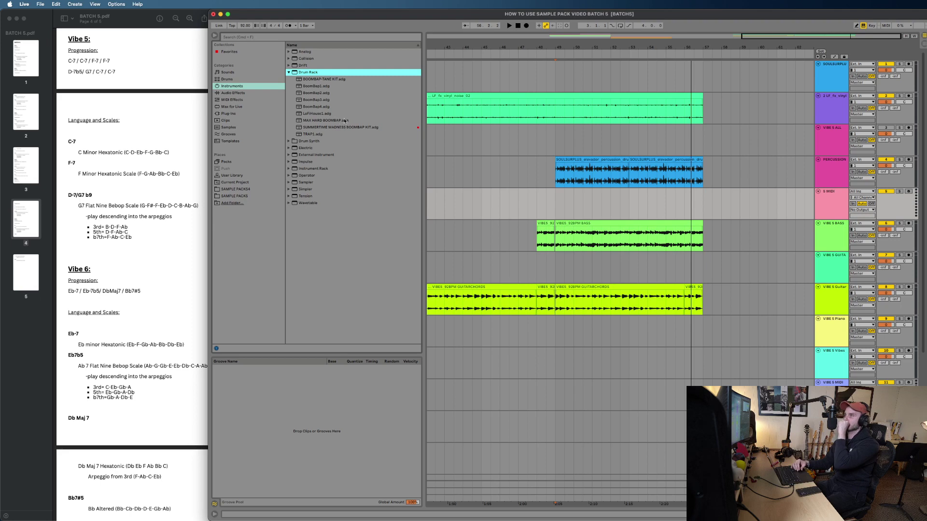
double_click(343, 79)
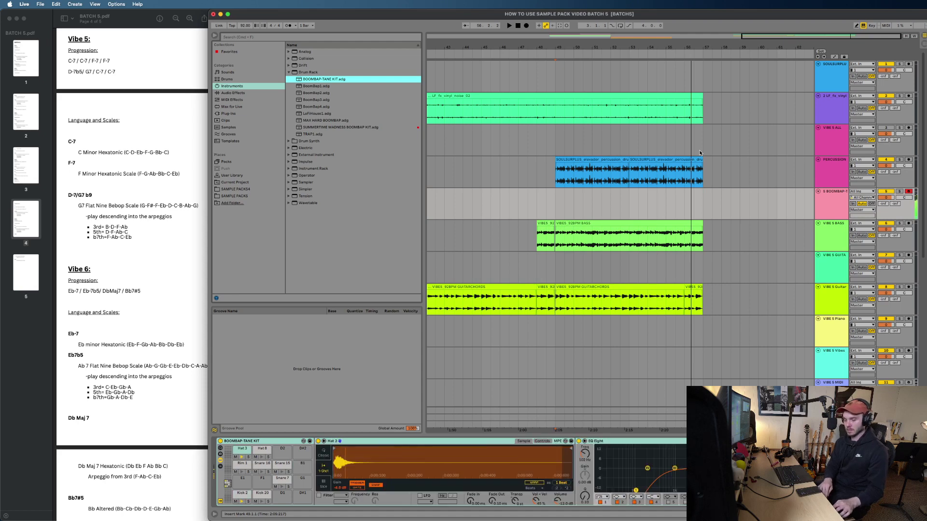
key("space")
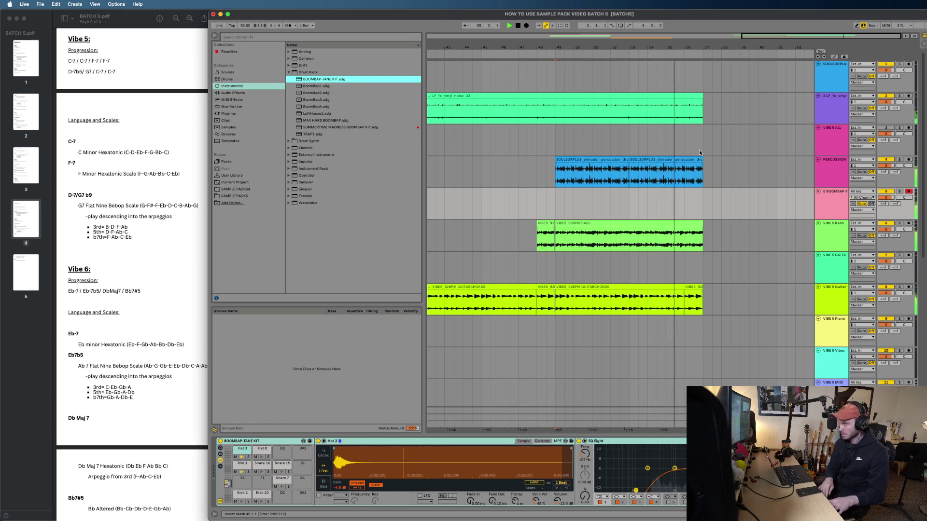
Step: Record a short Hat 3, Rim 1 and Kick 2 pattern on the drum track, starting at bar 49
left_click(550, 197)
key("space")
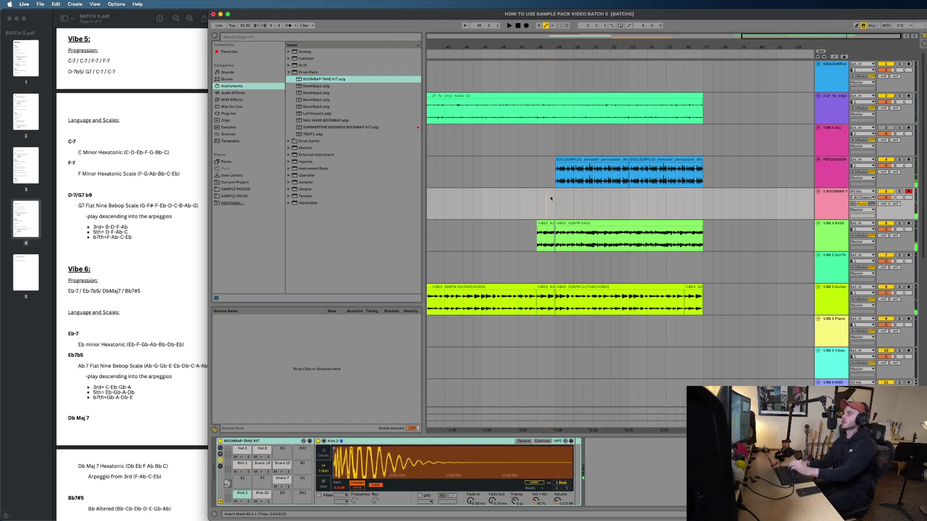
scroll(553, 198, "up", 4)
left_click(554, 194)
scroll(554, 195, "right", 2)
scroll(553, 194, "down", 3)
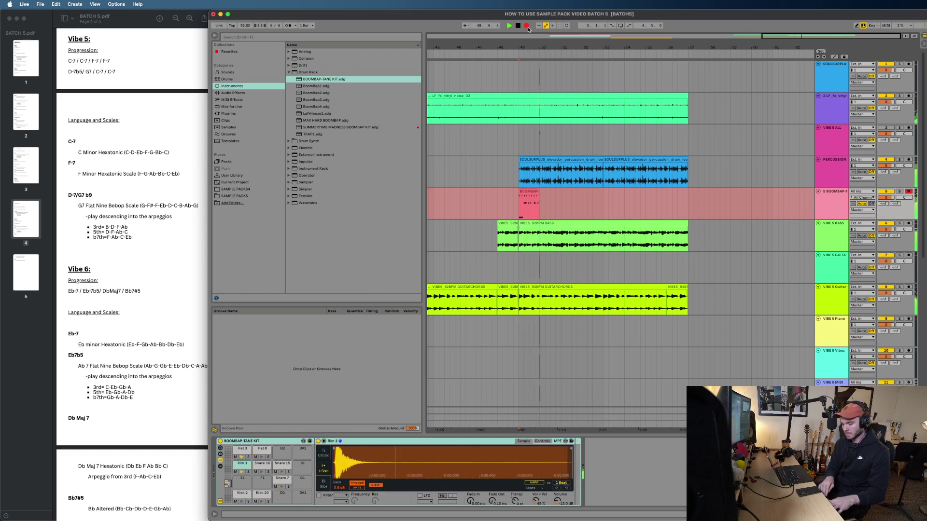
key("space")
scroll(547, 118, "up", 3)
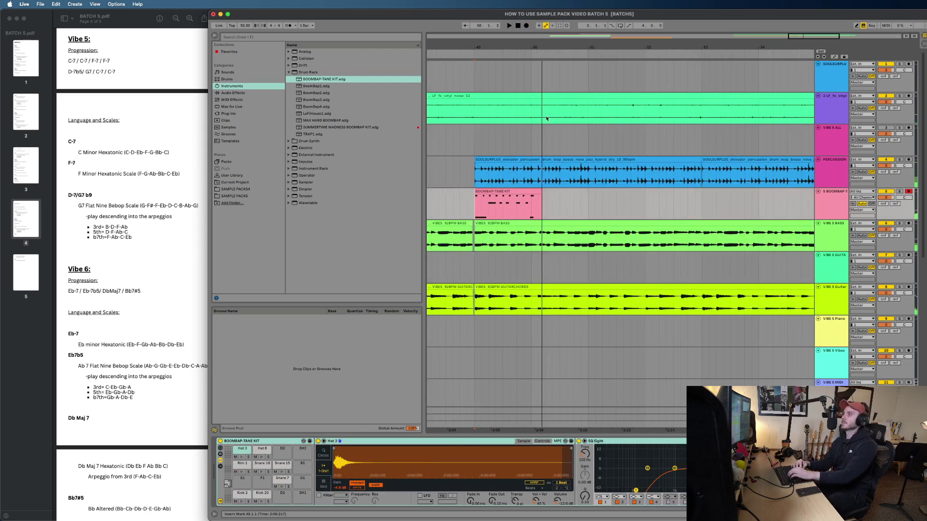
Step: Open the recorded drum clip for note editing and move its first Rim 1 note to 1.1.3
double_click(535, 194)
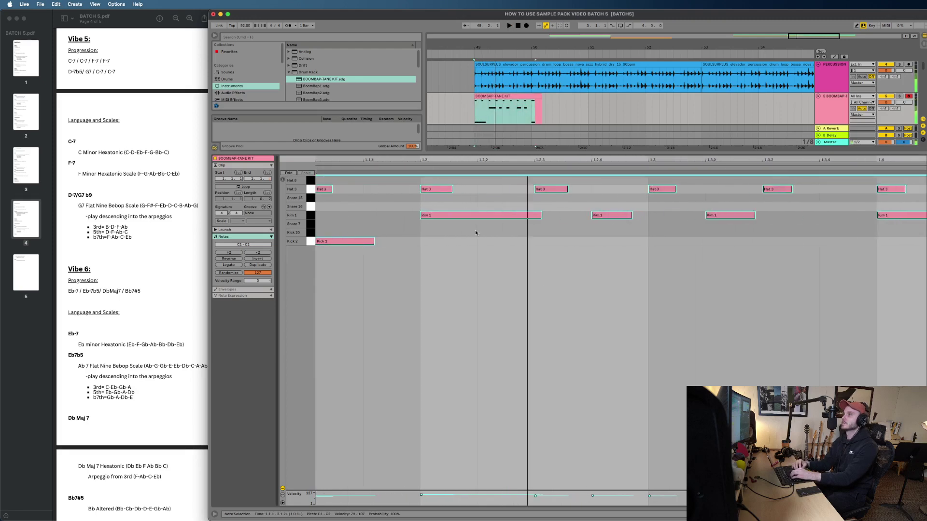
key("space")
scroll(445, 220, "right", 3)
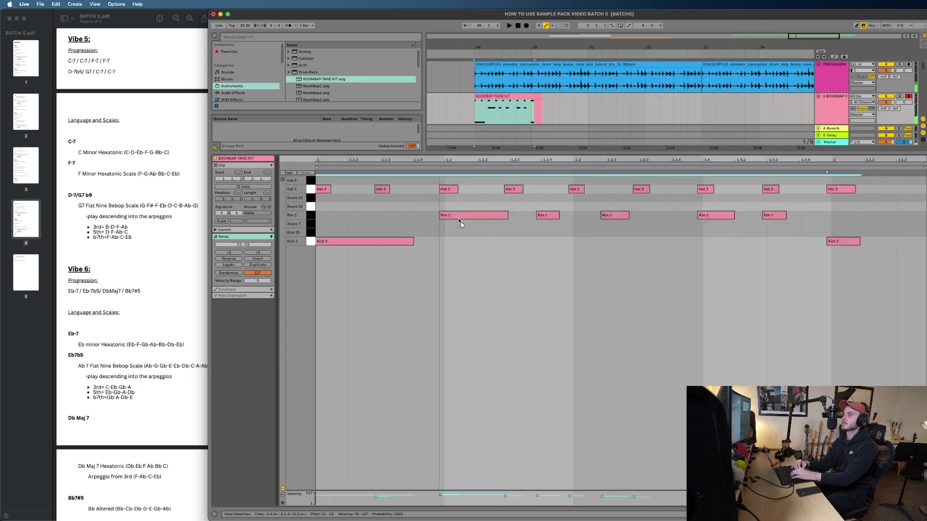
scroll(421, 224, "left", 3)
left_click(443, 255)
left_click_drag(479, 216, 415, 217)
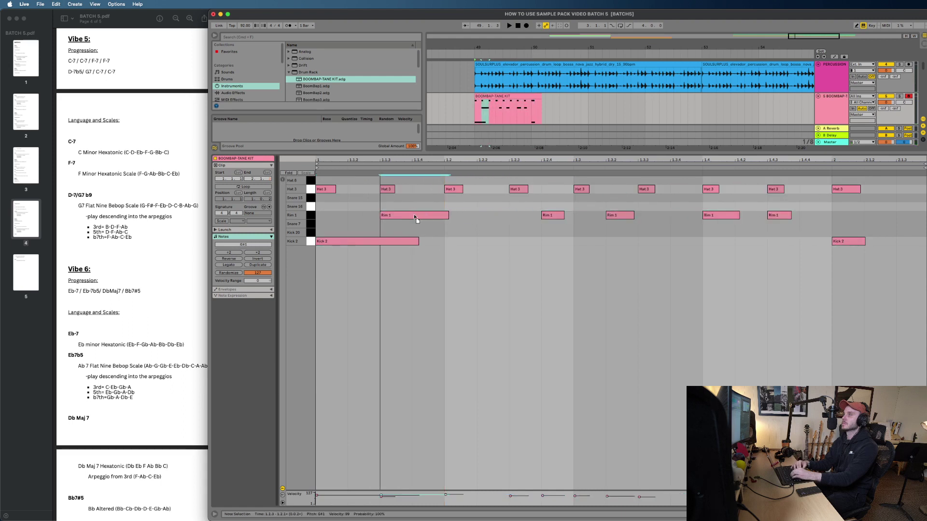
key("space")
key("space")
Step: Move the second, third and fourth Rim 1 notes to 1.2.2, 1.3 and 1.3.4 respectively
left_click_drag(552, 217, 489, 221)
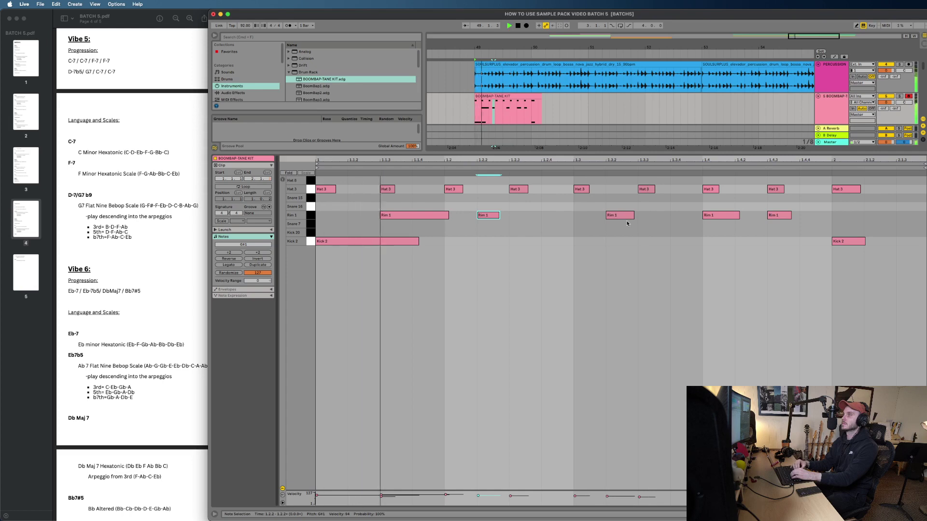
left_click_drag(619, 220, 587, 219)
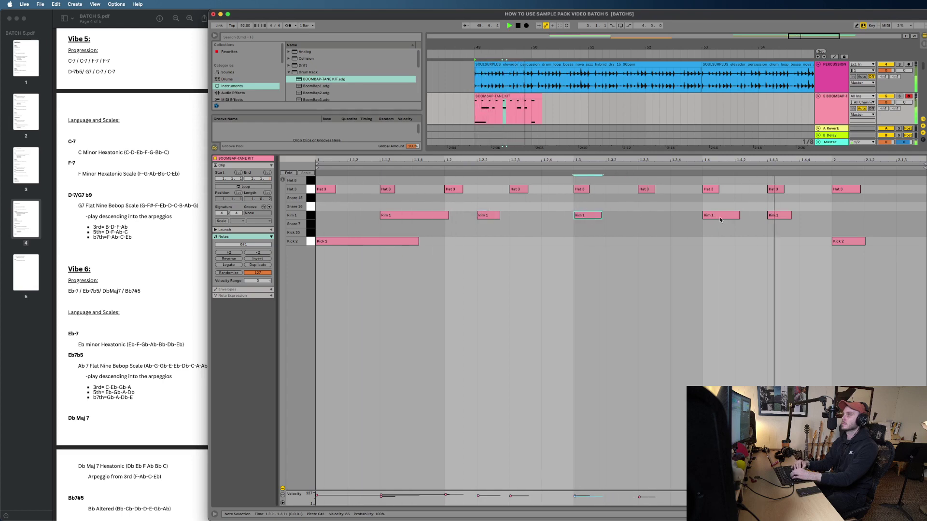
left_click_drag(720, 219, 702, 218)
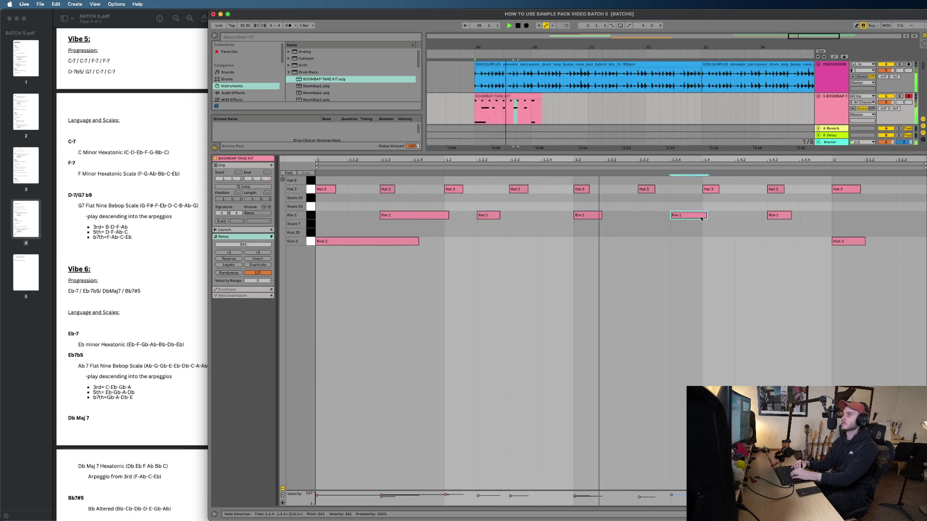
Step: Draw a Kick 2 note at 1.3.3 and replace the existing Kick 2 note at the start of bar 2
left_click(848, 244)
key("space")
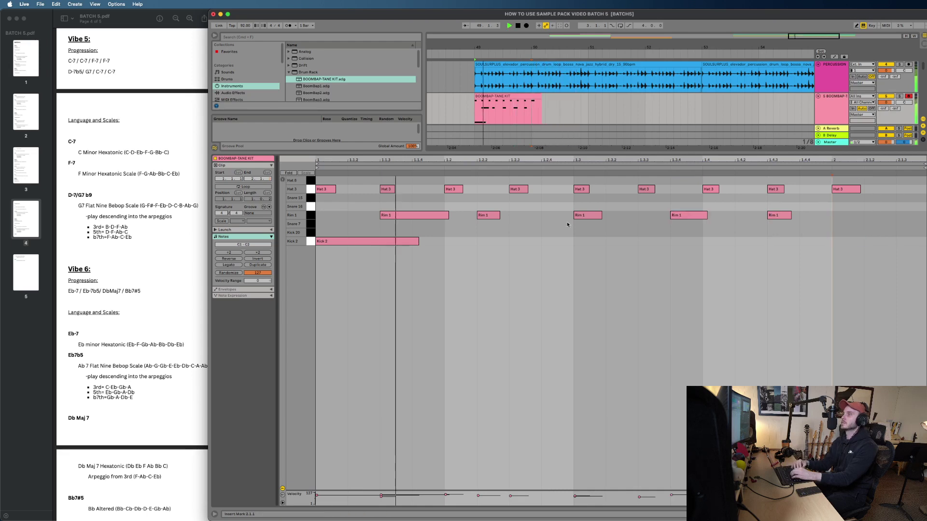
key("b")
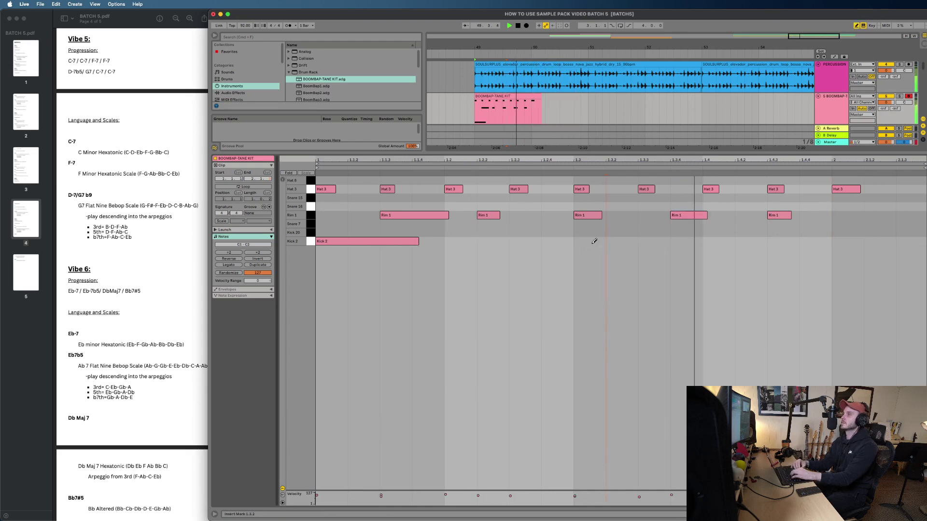
left_click(646, 241)
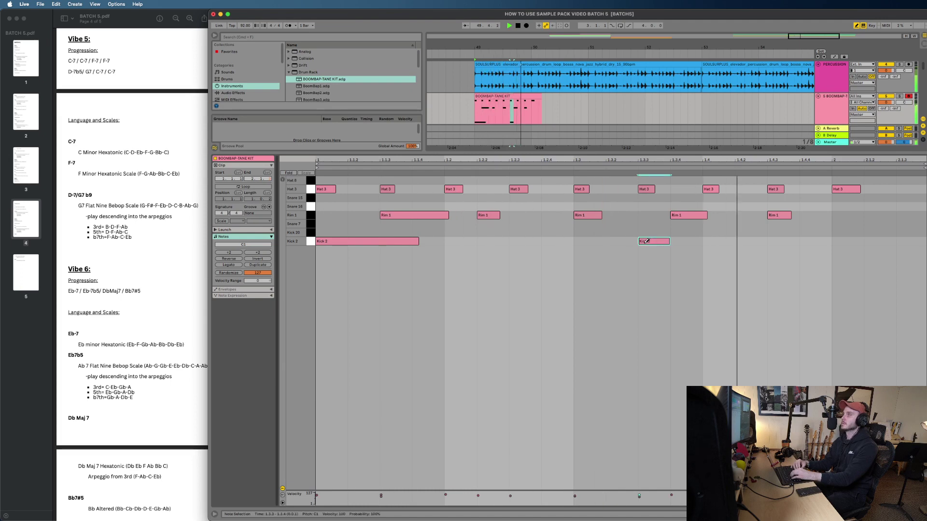
key("space")
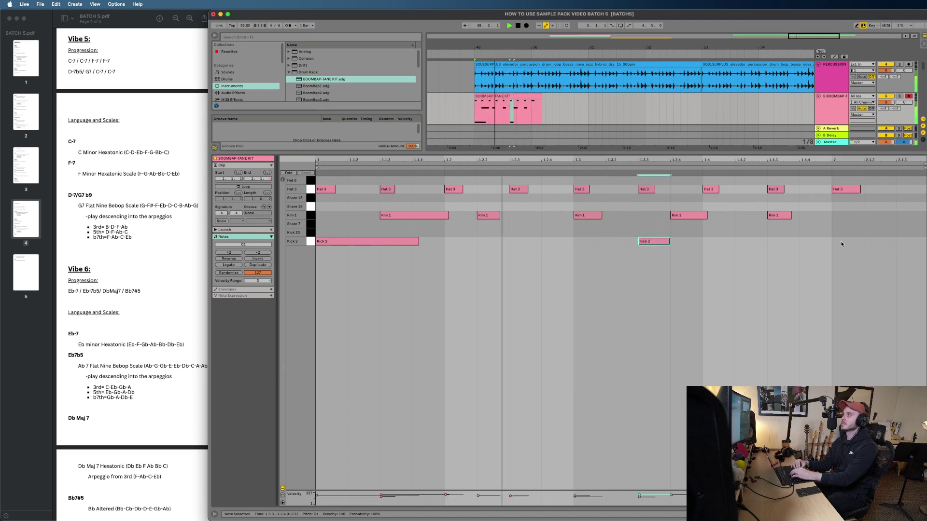
left_click(842, 240)
left_click(843, 239)
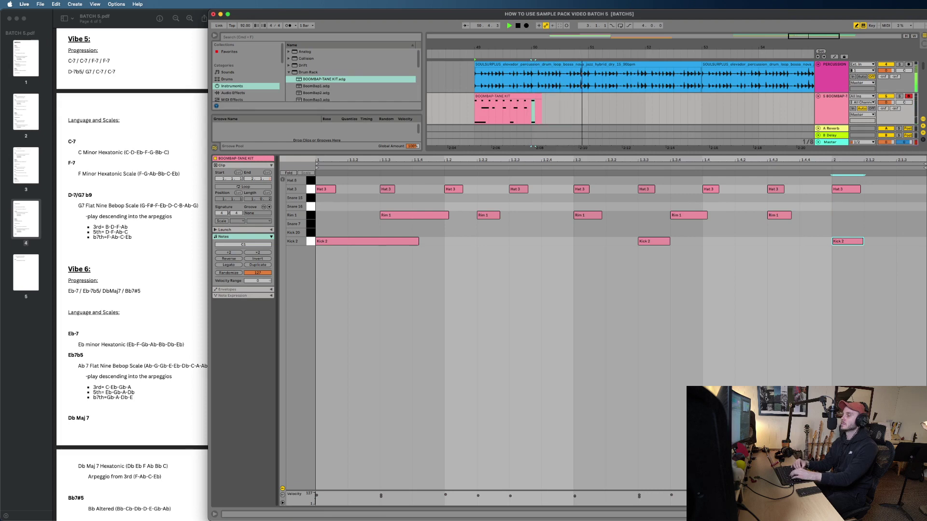
Step: Return to the arrangement and trim the end of the drum clip to bar 50, making it one bar long
key("super+alt+l")
key("space")
key("space")
scroll(765, 265, "up", 4)
scroll(590, 155, "up", 4)
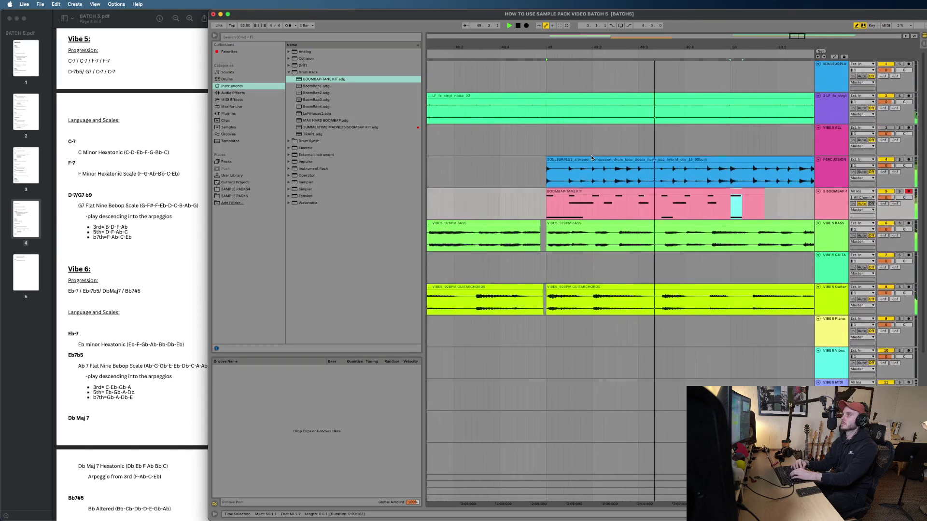
key("space")
left_click_drag(764, 193, 730, 194)
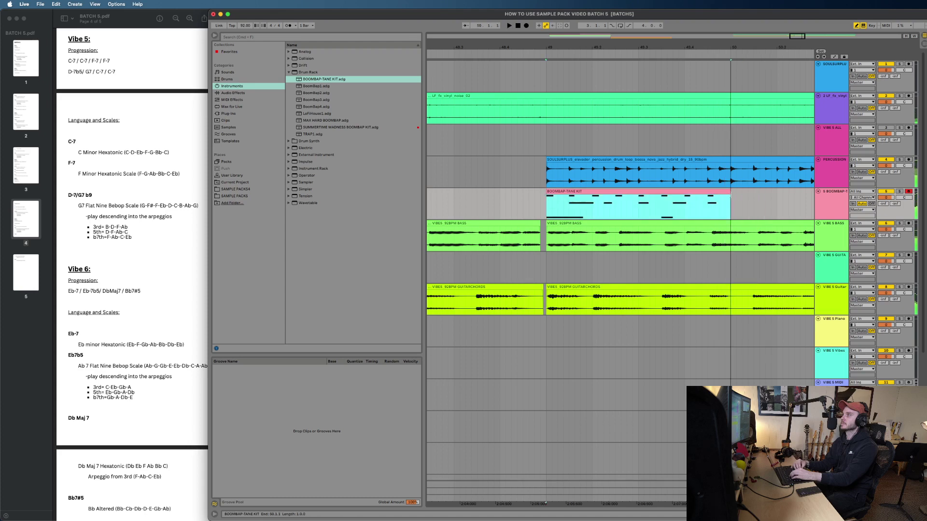
Step: Move the drum clip's kick notes from Kick 2 to Kick 20 and draw another Kick 20 note at 1.4.4
key("space")
key("super+alt+l")
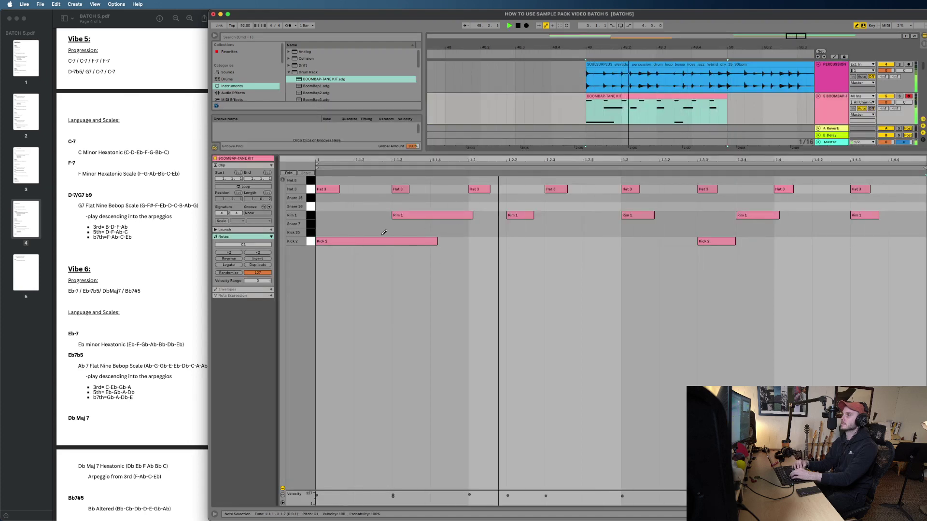
left_click(327, 241)
key("space")
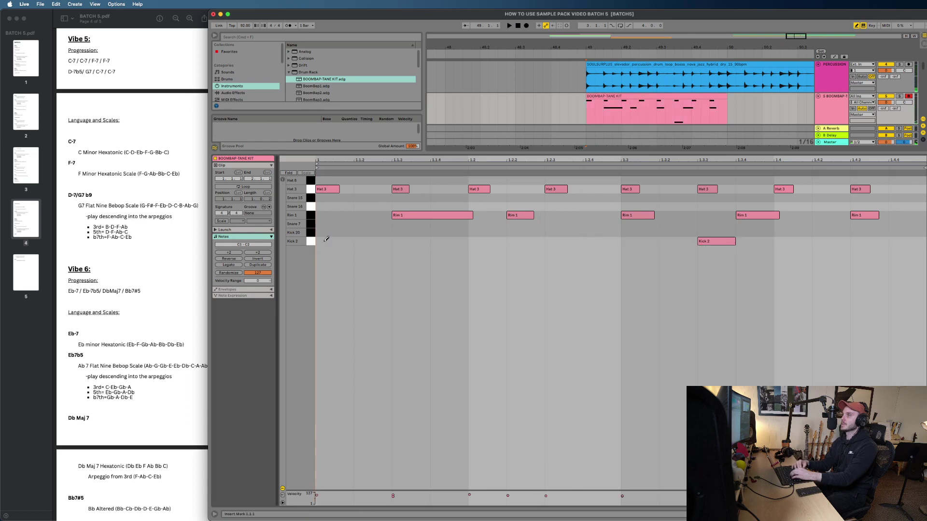
left_click(321, 243)
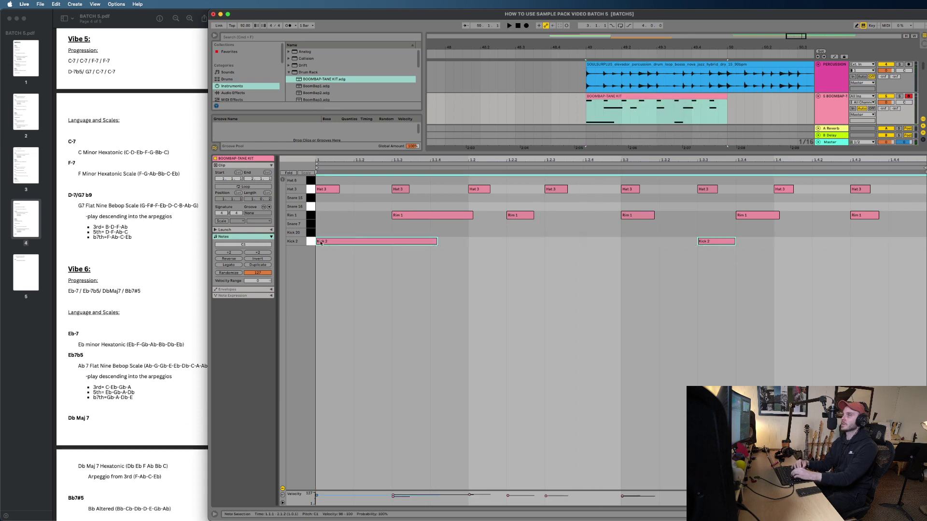
key("Up")
key("space")
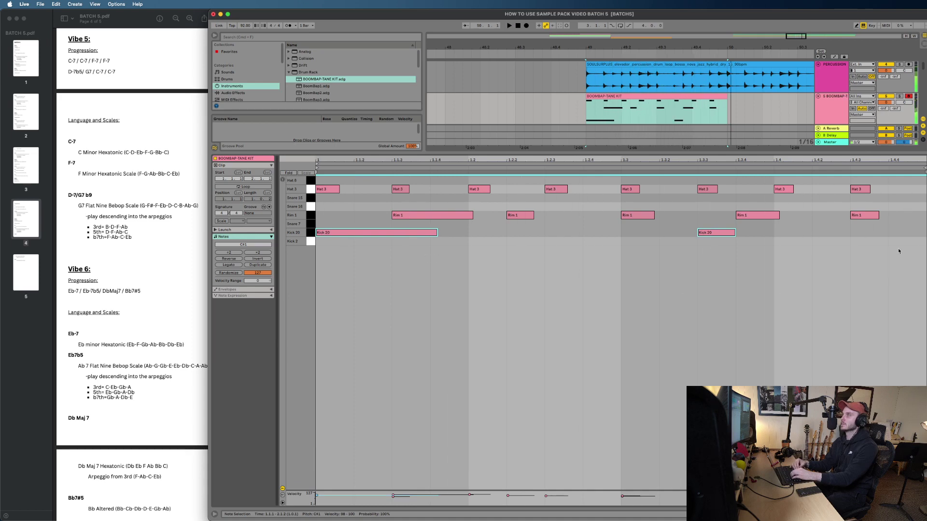
left_click(905, 231)
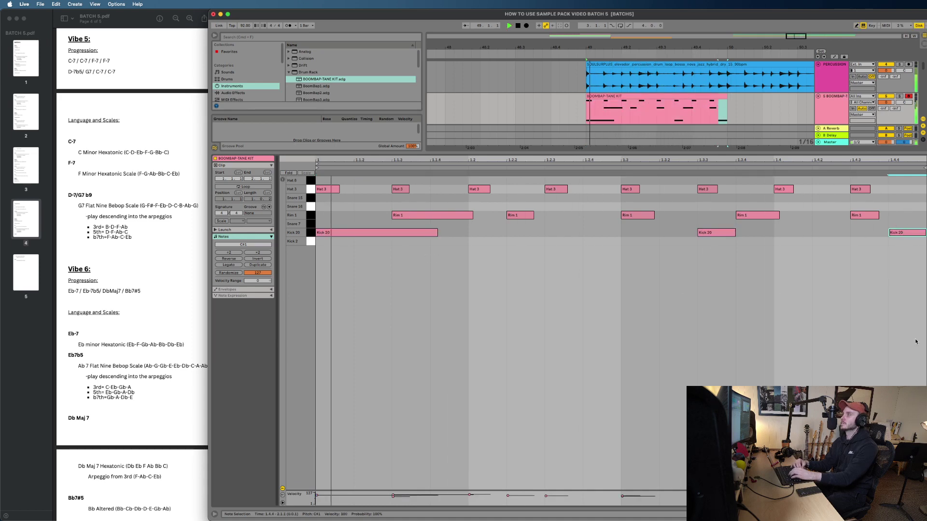
Step: Duplicate the one-bar drum clip three times in the arrangement so that the pattern fills bars 49 to 53
key("super+alt+l")
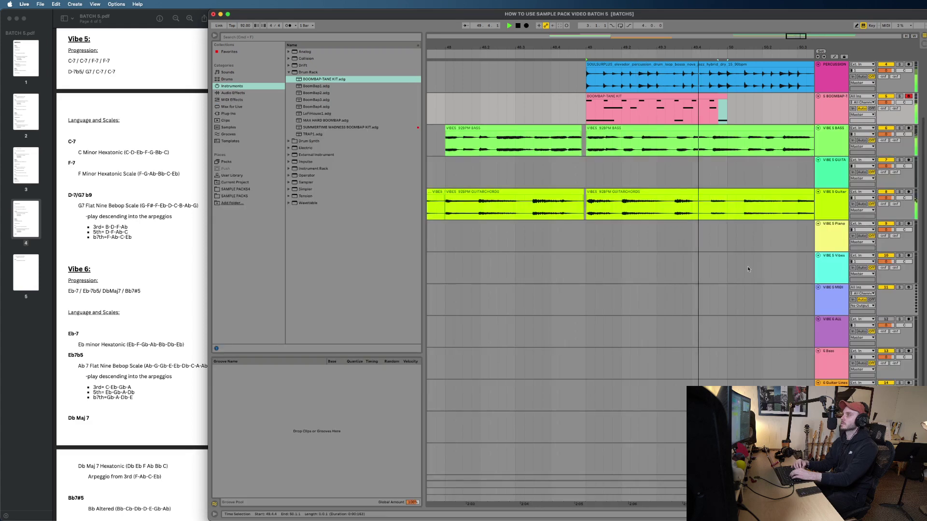
left_click(709, 96)
key("super+d")
scroll(708, 95, "down", 5)
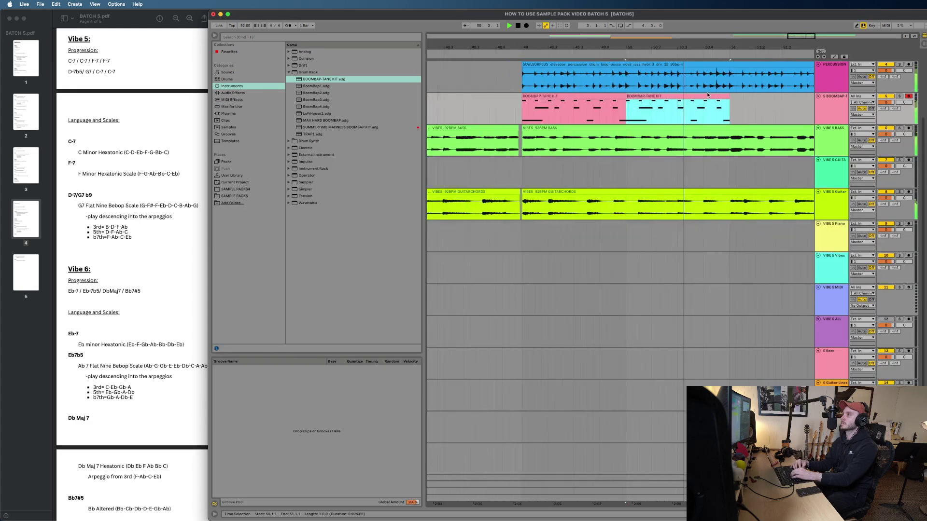
scroll(707, 95, "right", 2)
key("super+d")
key("minus")
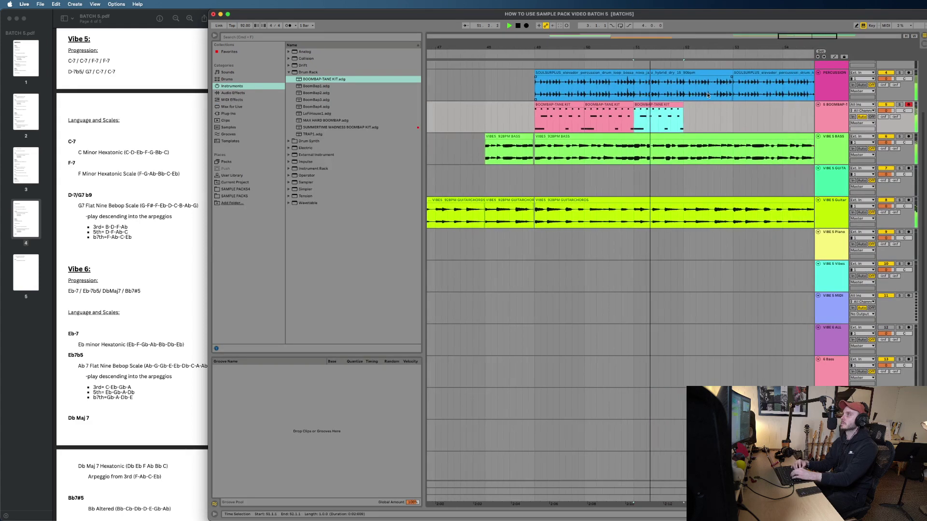
key("super+d")
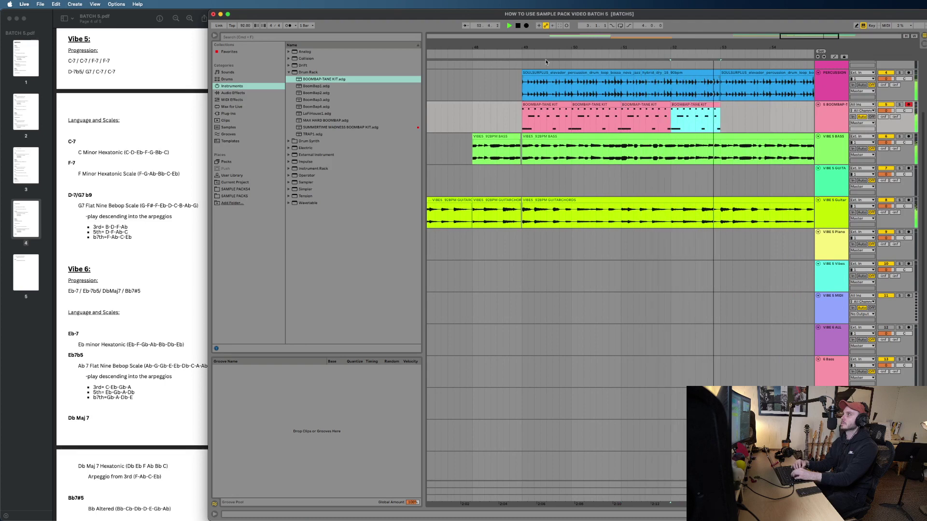
Step: Select the percussion and drum clips from bar 49 to bar 53, loop that range and play it
left_click(708, 94, "shift")
key("super+l")
key("space")
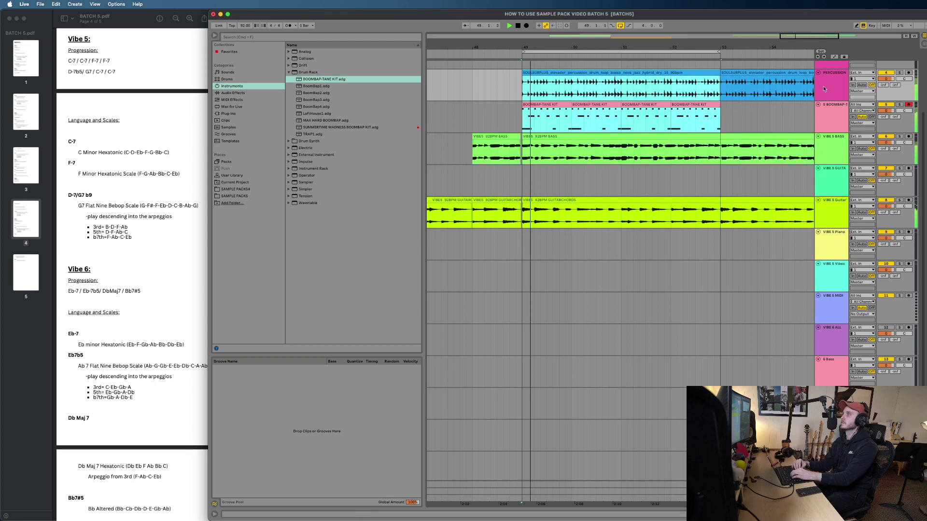
Step: Show the drum track's devices and lower the sample gain of the Rim 1 pad
double_click(832, 88)
double_click(832, 114)
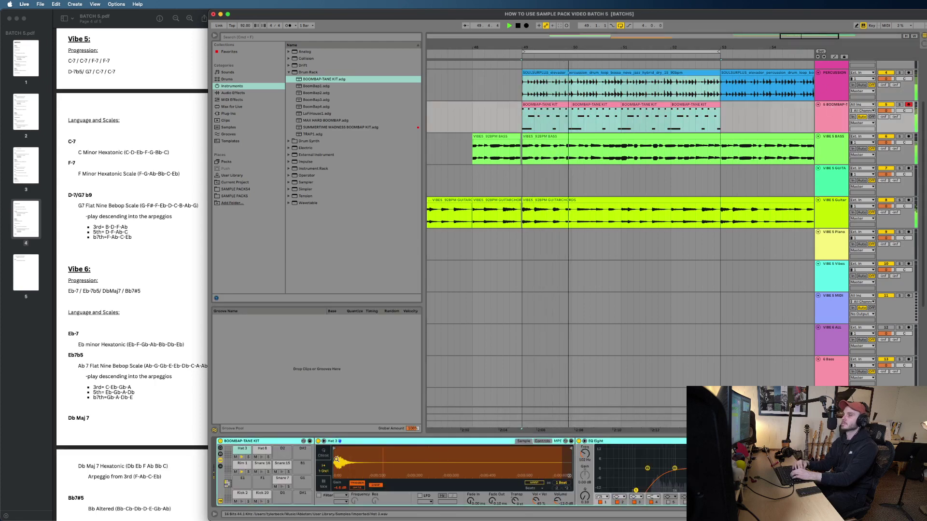
left_click(242, 463)
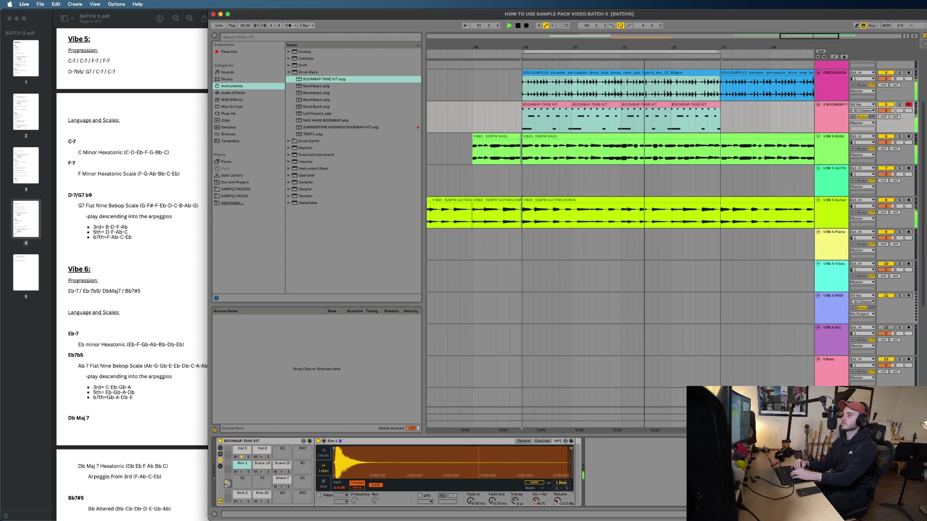
left_click_drag(337, 487, 336, 502)
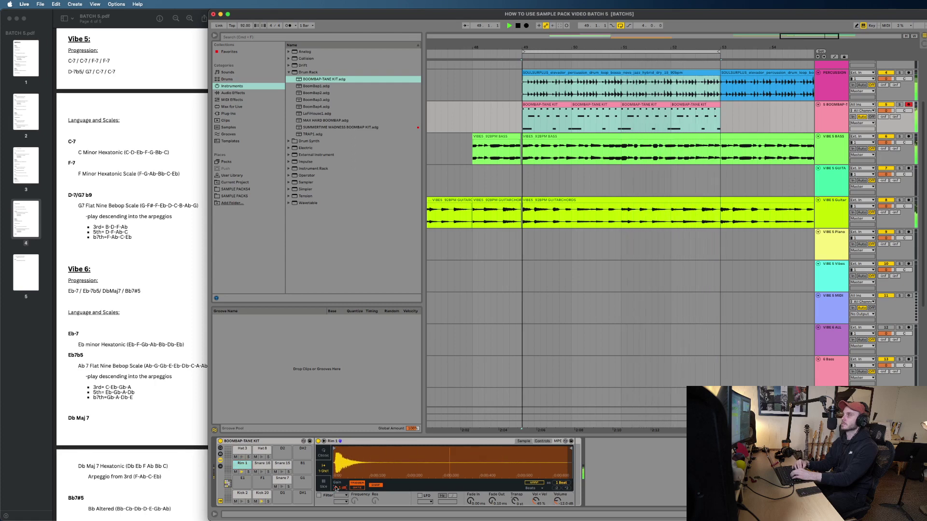
Step: Shorten the first Kick 20 note in the drum clip to end at 1.1.3, audition the pattern and close the clip editor
left_click(261, 495)
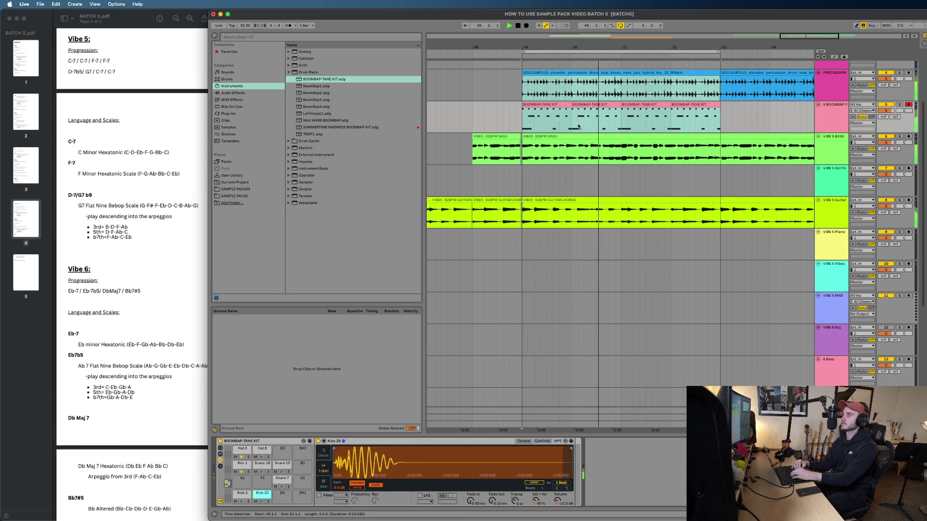
double_click(552, 103)
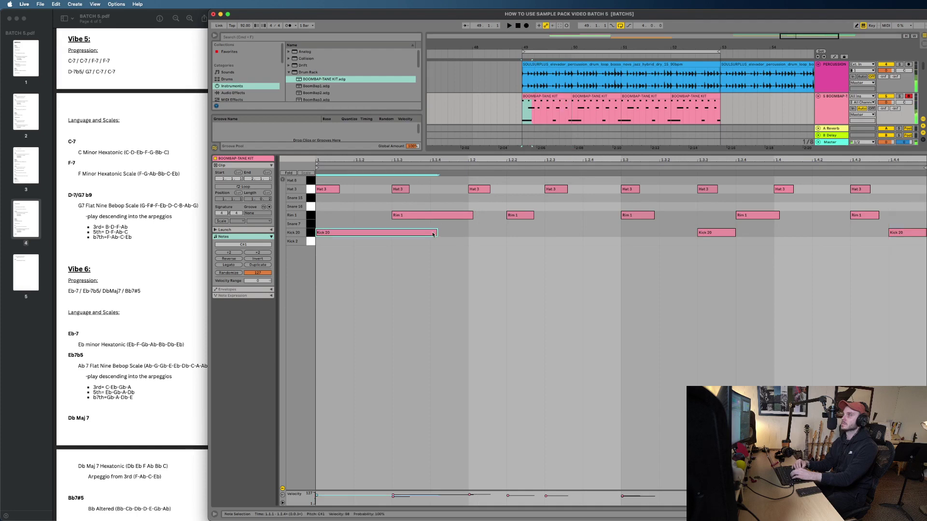
left_click_drag(435, 233, 387, 236)
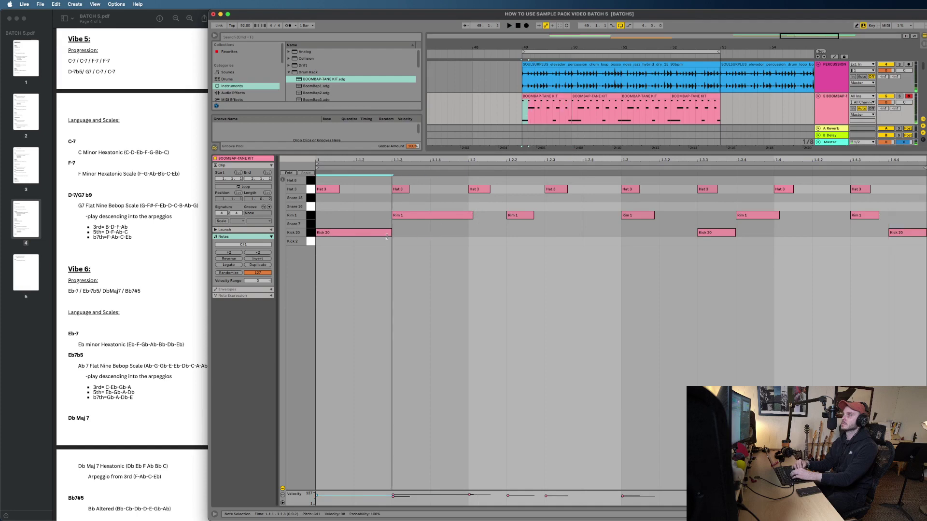
left_click(716, 233)
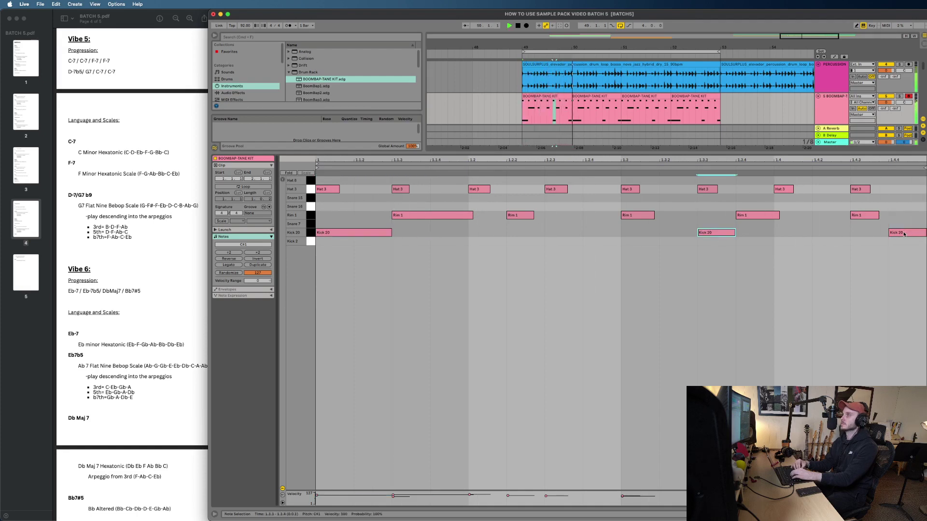
mouse_move(487, 519)
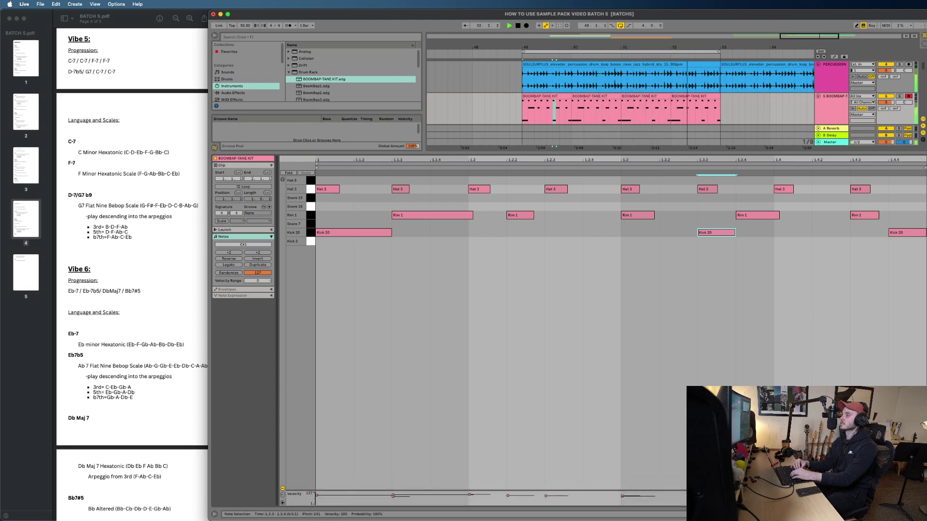
key("alt+super+l")
Step: Play the arrangement from bar 41, where the guitar chords begin
scroll(736, 327, "down", 5)
scroll(736, 327, "up", 2)
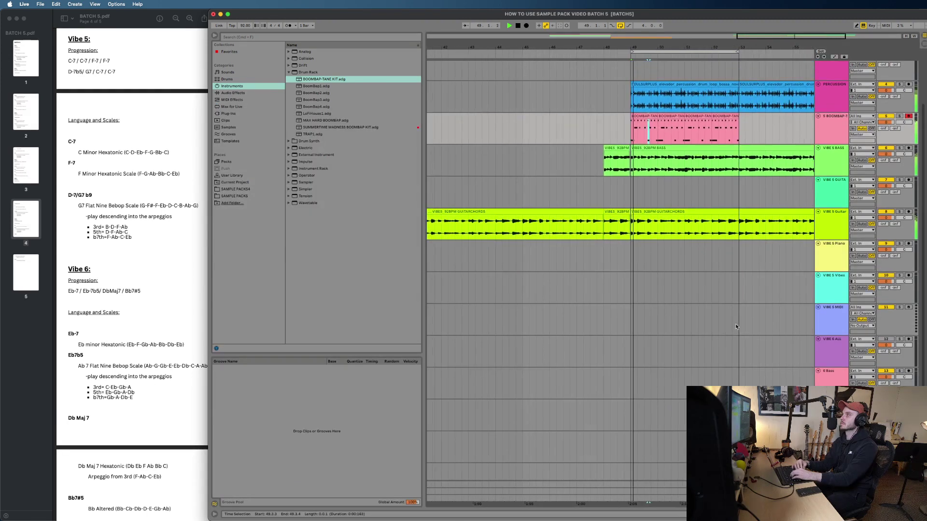
scroll(736, 326, "down", 2)
scroll(698, 238, "down", 5)
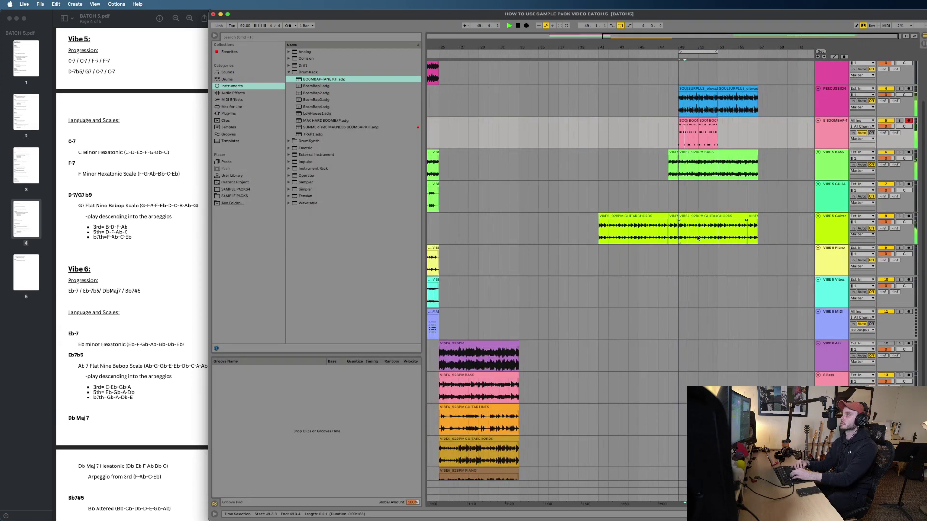
scroll(697, 238, "up", 5)
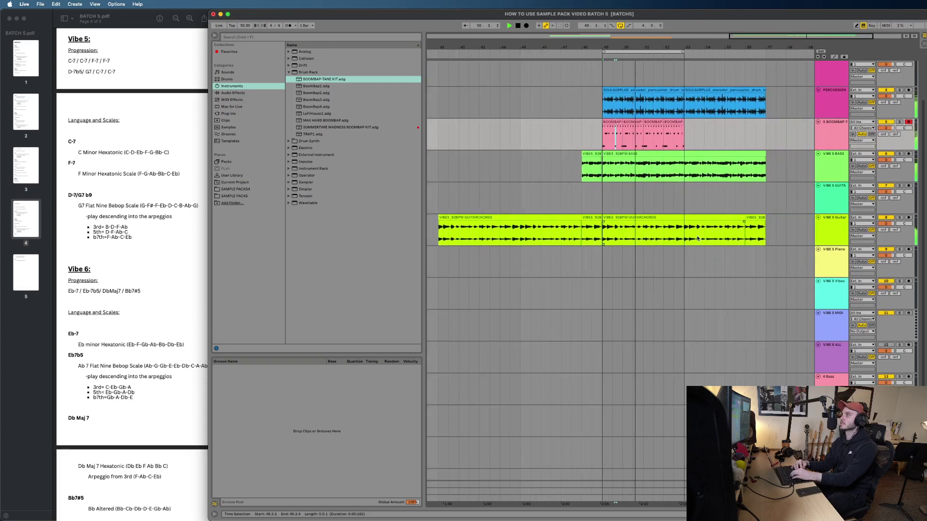
left_click(436, 201)
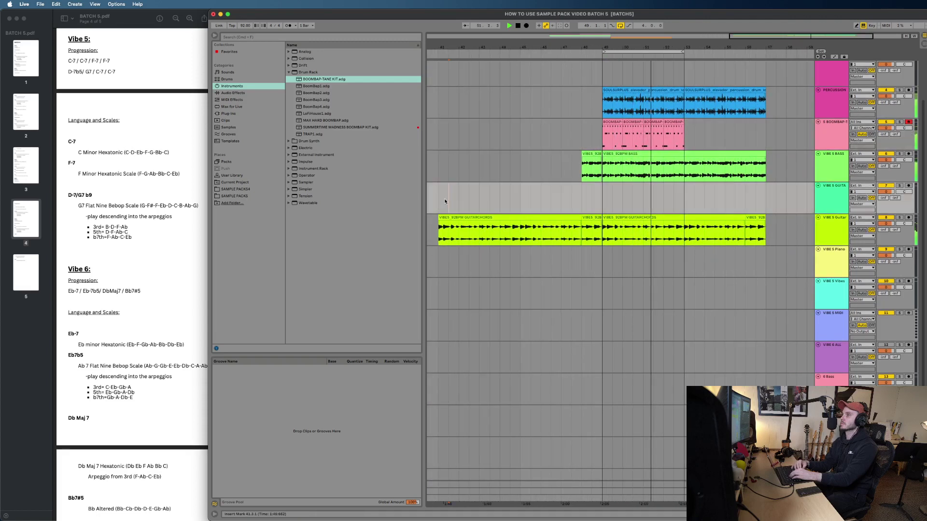
key("space")
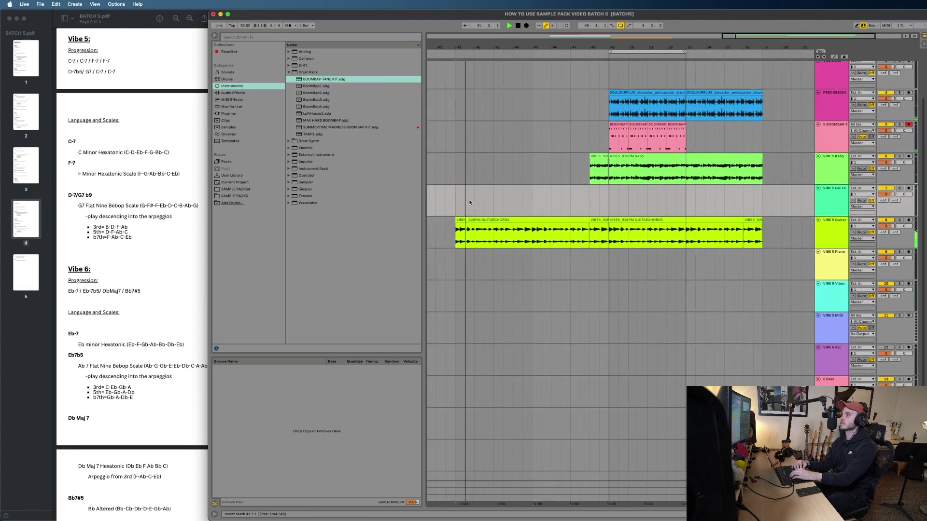
Step: Play the original Vibe 5 stems from bar 17 and briefly solo the Vibes track
scroll(469, 203, "down", 5)
scroll(470, 203, "left", 5)
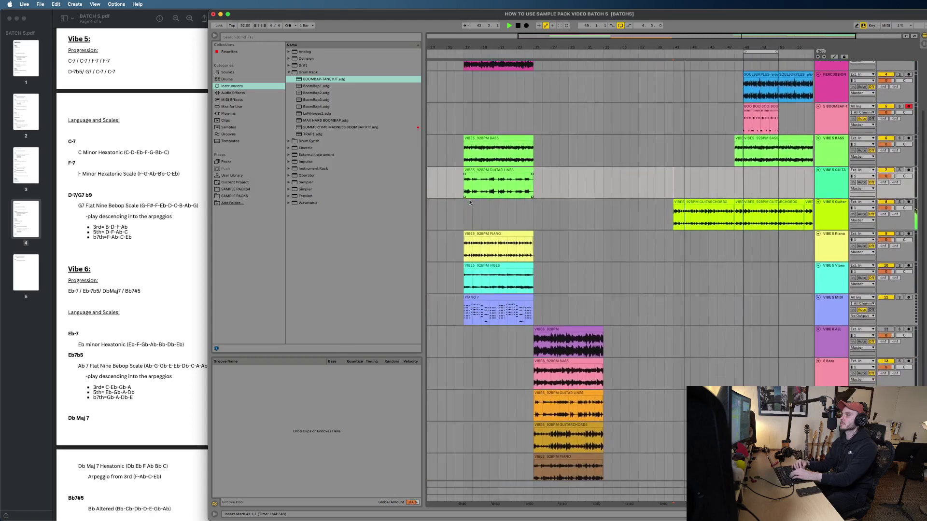
scroll(519, 260, "up", 3)
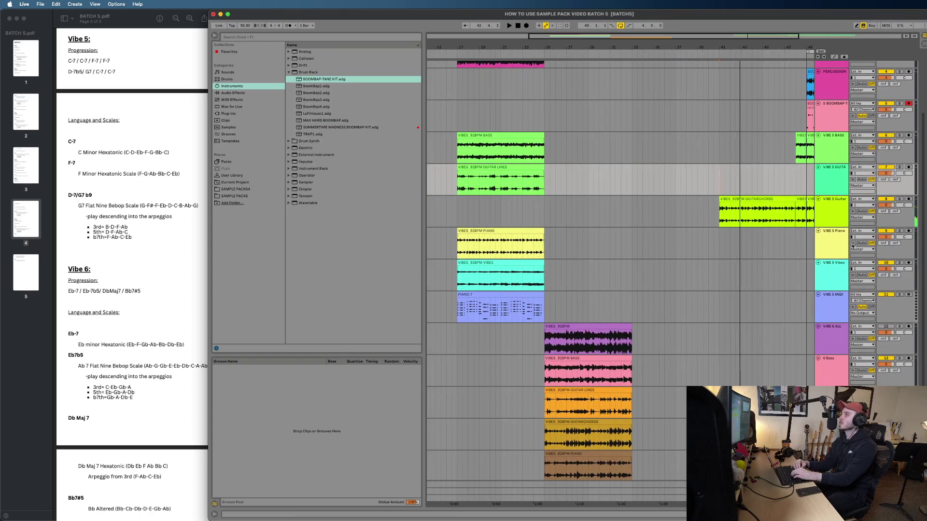
scroll(766, 235, "down", 5)
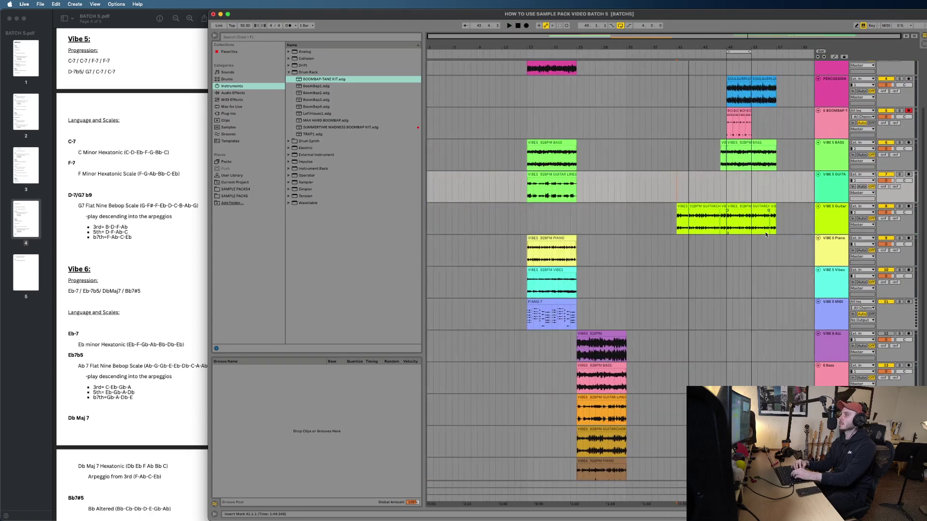
left_click(526, 290)
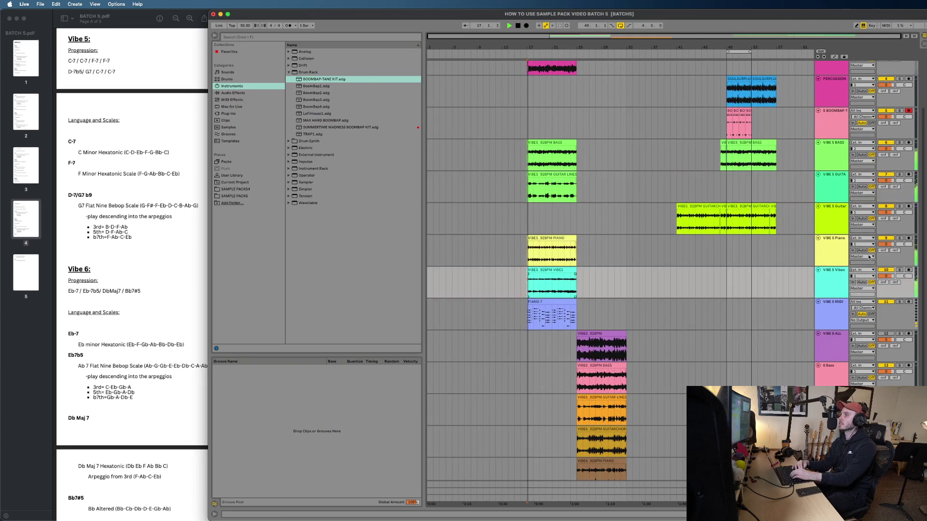
left_click(899, 270)
left_click(899, 270)
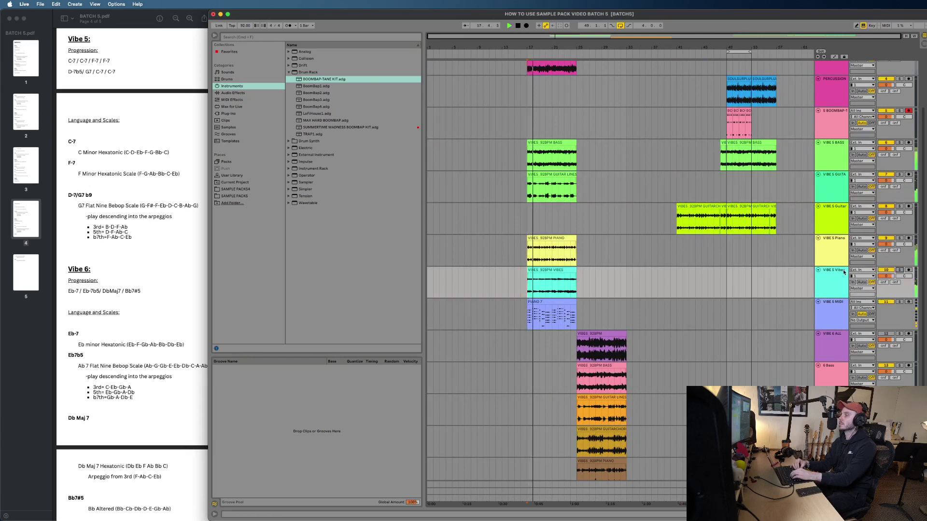
Step: Deactivate the original Vibe 5 piano and vibes clips at bar 17 and stop playback
scroll(614, 275, "up", 5)
scroll(576, 279, "down", 2)
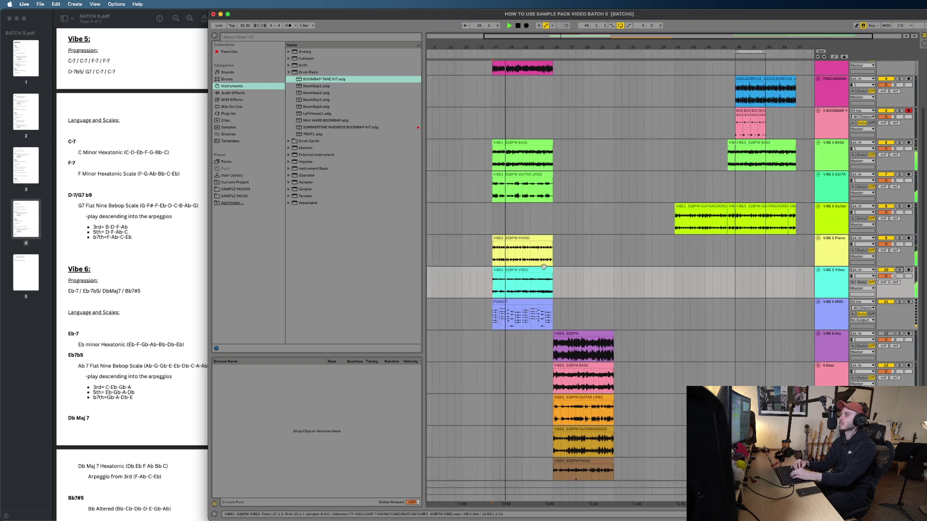
left_click(533, 237)
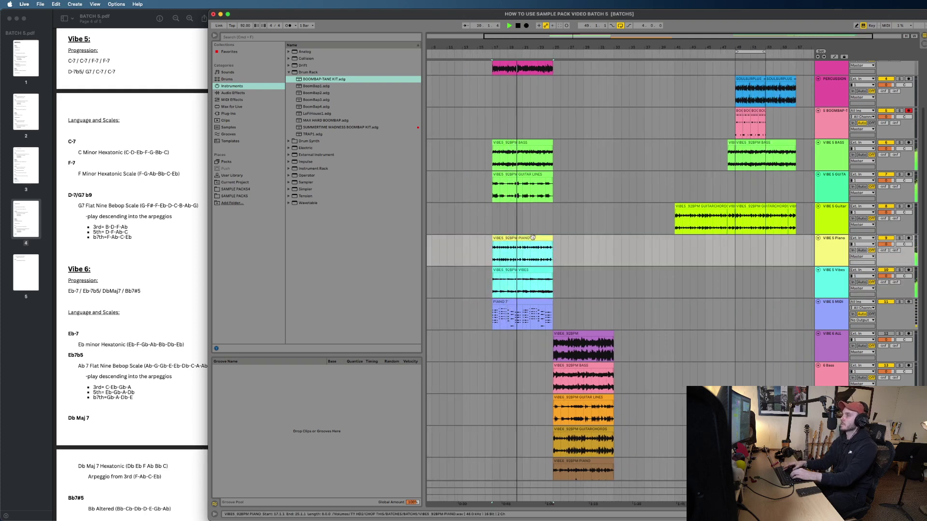
key("0")
key("space")
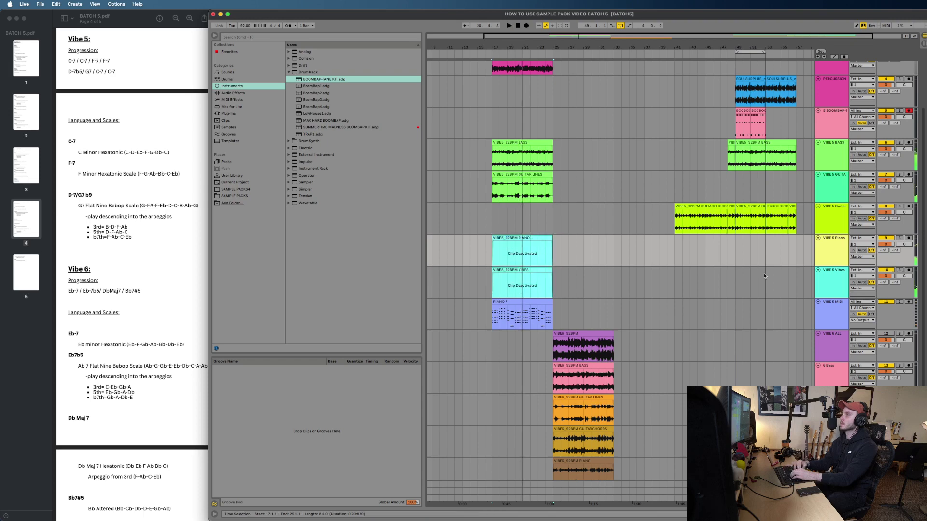
Step: Copy the PIANO 7 MIDI clip from bar 17 to bar 49 on the Vibe 5 MIDI track
left_click(738, 255)
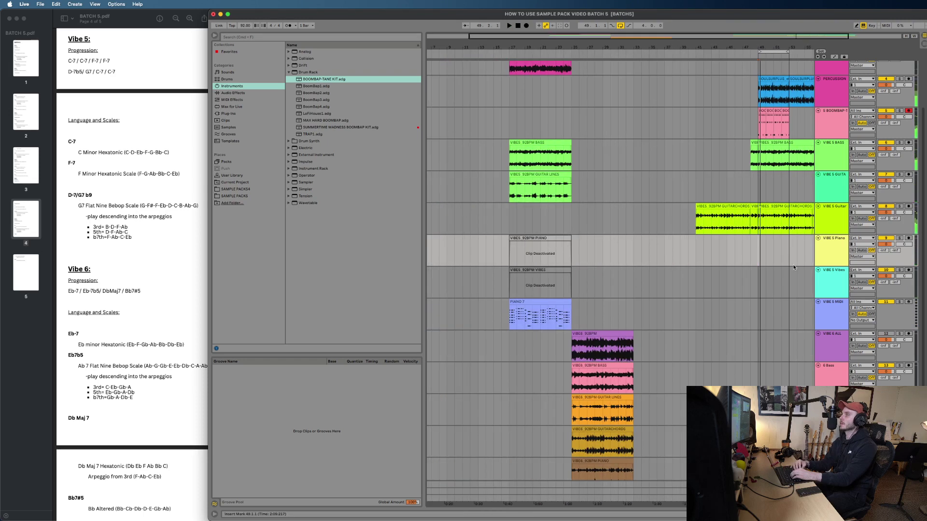
left_click(539, 302)
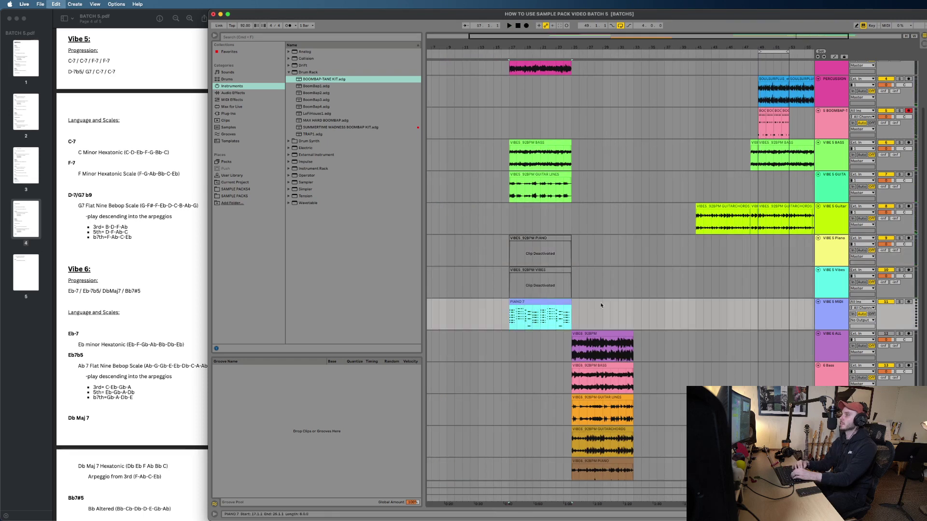
left_click(758, 312)
key("ctrl+v")
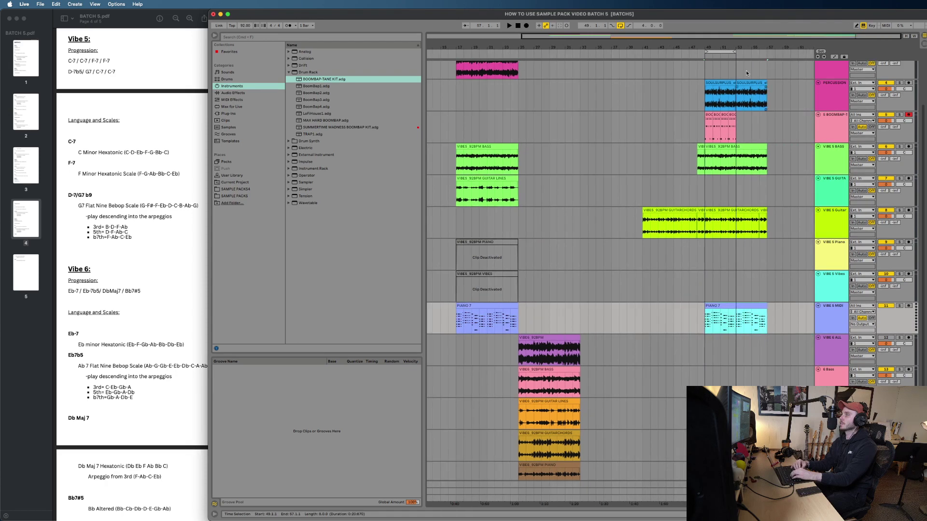
Step: Extend the arrangement loop to bar 57 and duplicate the four drum clips to fill bars 53 to 57
left_click_drag(734, 53, 765, 54)
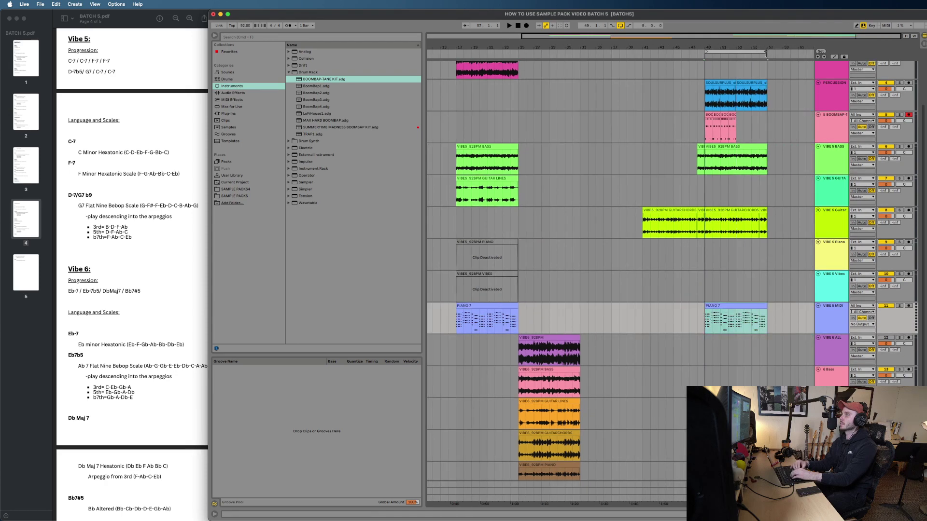
left_click(707, 118)
key("super+d")
Step: Play the looped section from bar 49 with the piano MIDI clip in place, and stop playback
scroll(733, 194, "down", 3)
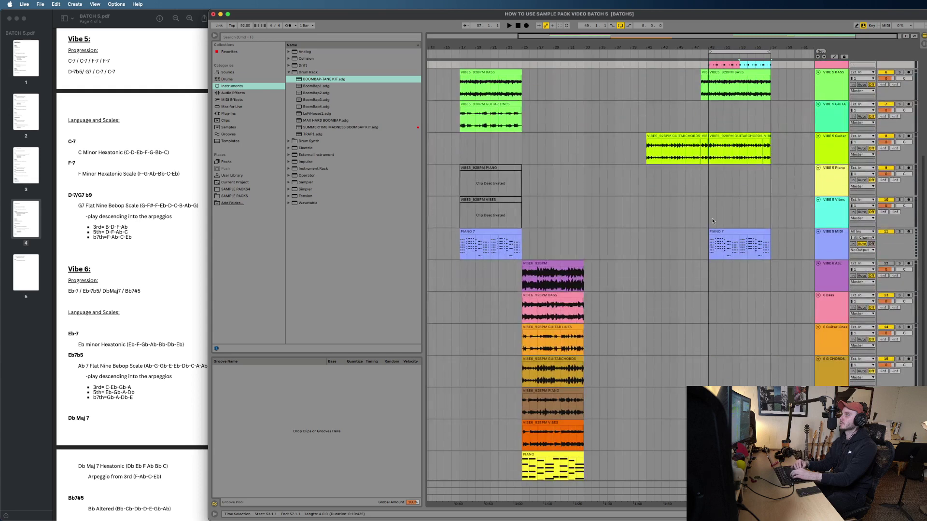
left_click(707, 213)
key("plus")
key("space")
scroll(708, 216, "up", 3)
scroll(707, 215, "right", 2)
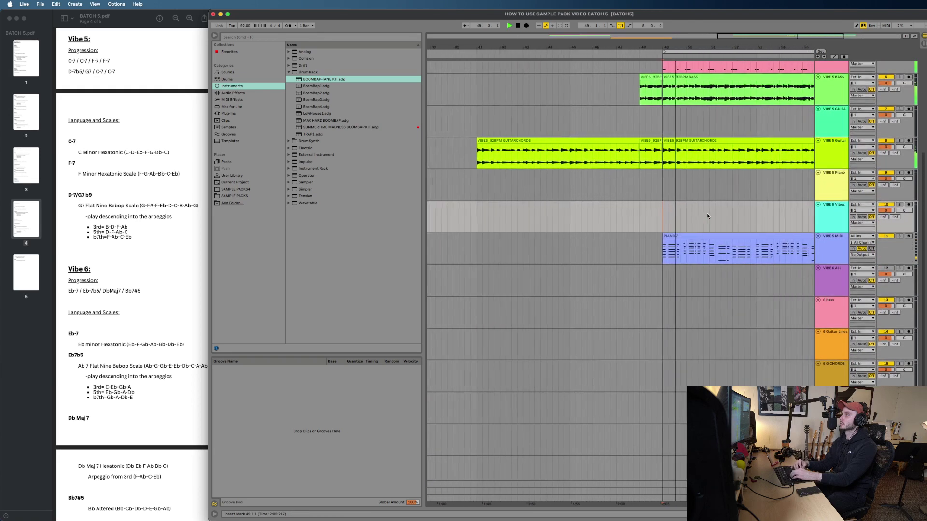
scroll(707, 216, "down", 1)
scroll(707, 216, "up", 3)
key("space")
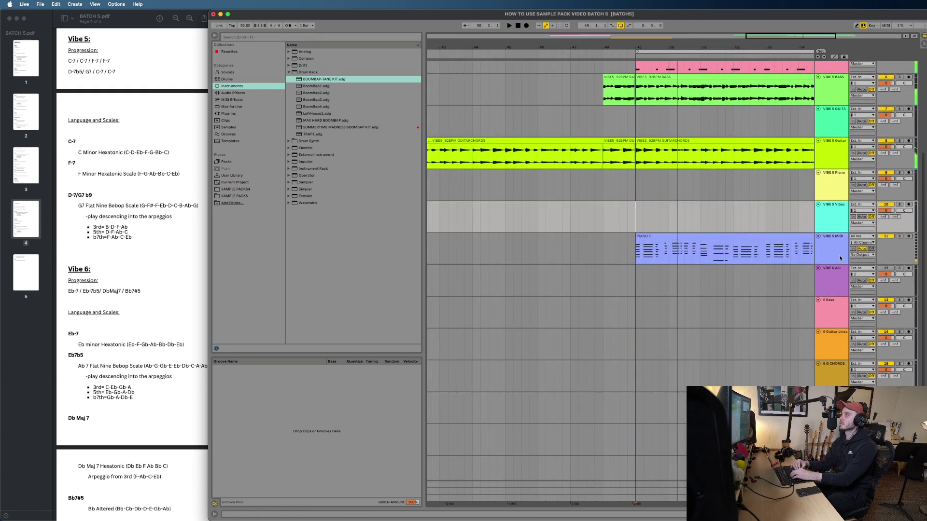
Step: Load the WARMGIANT.adg instrument rack onto the Vibe 5 MIDI track
double_click(839, 255)
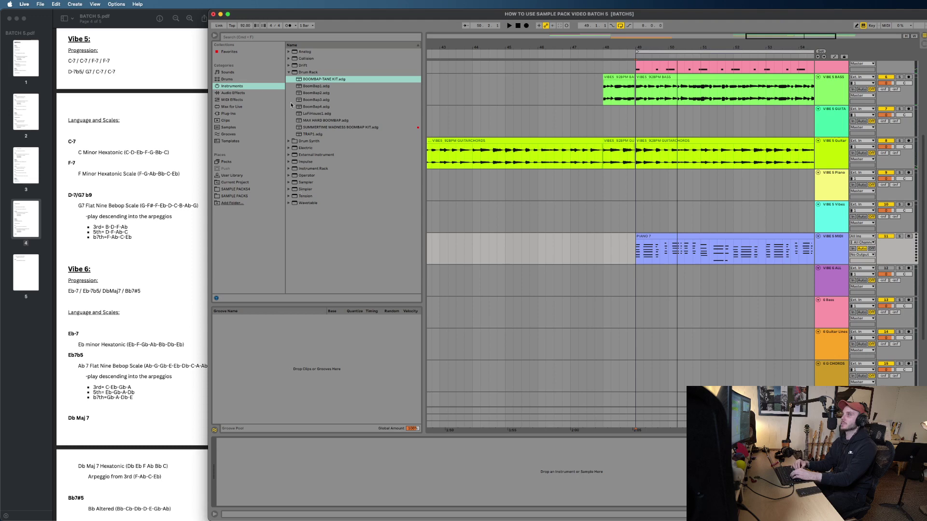
left_click(288, 170)
scroll(345, 234, "down", 5)
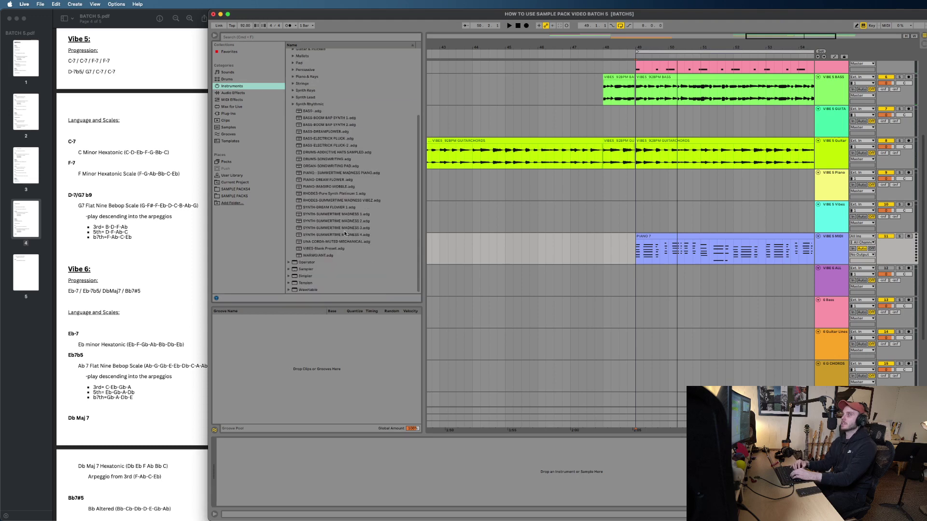
double_click(318, 255)
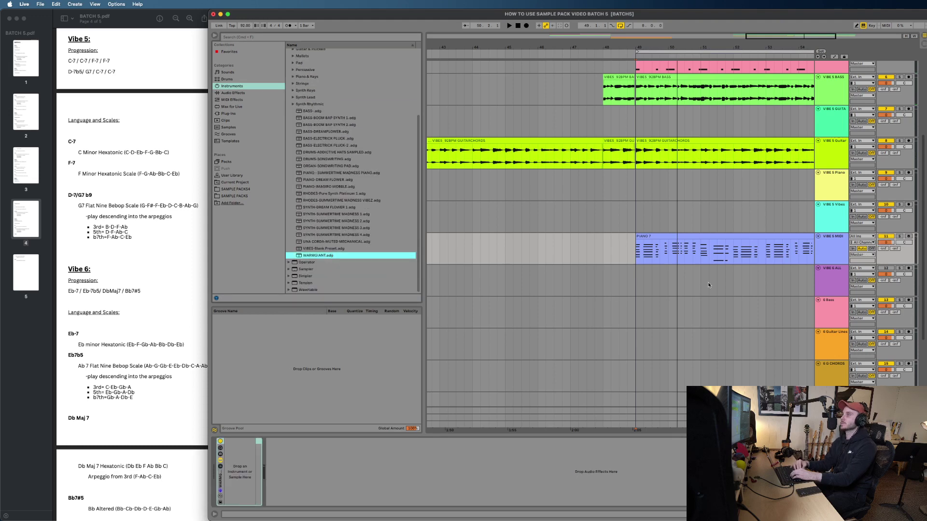
Step: Play from bar 49 with the piano instrument and examine the notes of the PIANO 7 clip
left_click(637, 255)
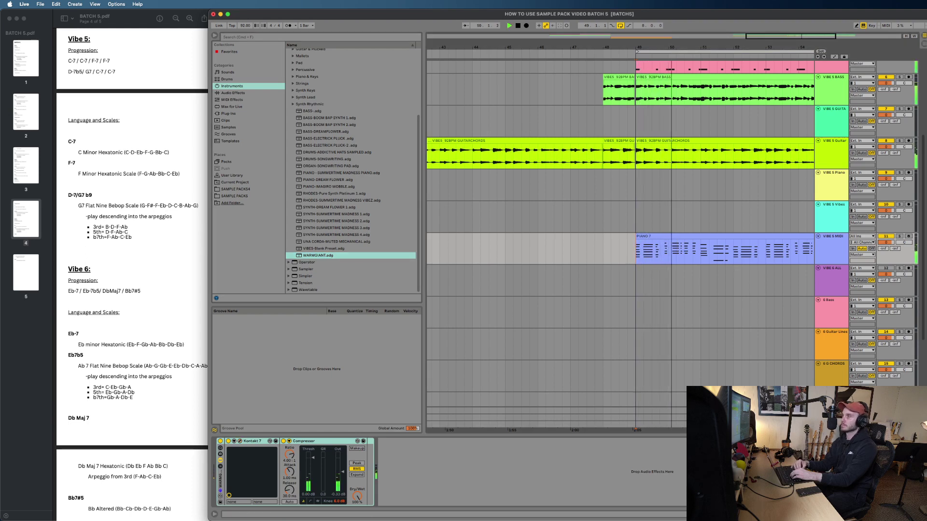
double_click(680, 235)
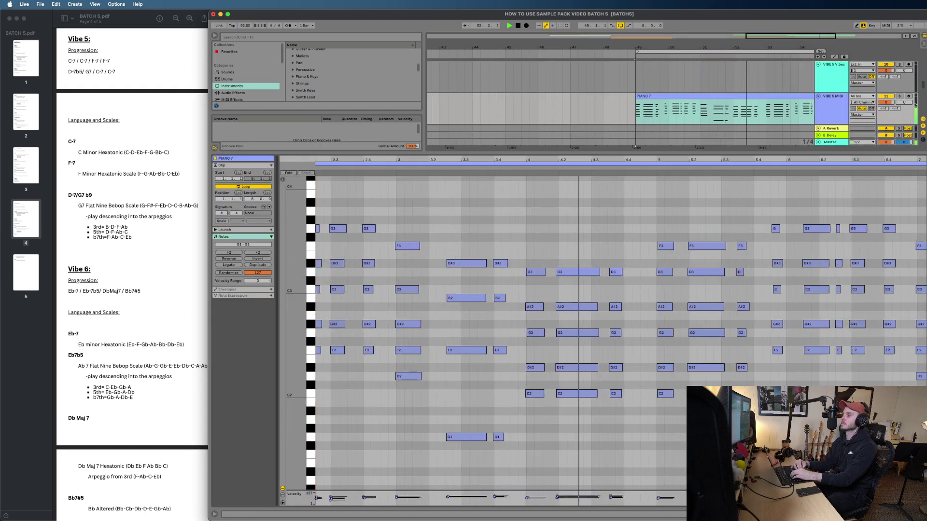
left_click(922, 515)
Step: Add a Utility audio effect after the Compressor on the Vibe 5 MIDI track and lower its gain to -2.78 dB
double_click(830, 221)
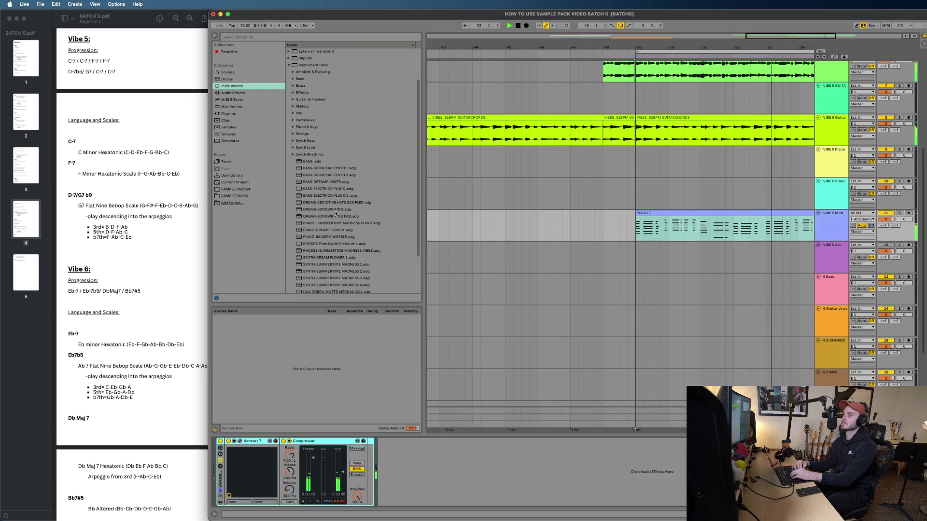
left_click(233, 94)
left_click_drag(339, 142, 418, 471)
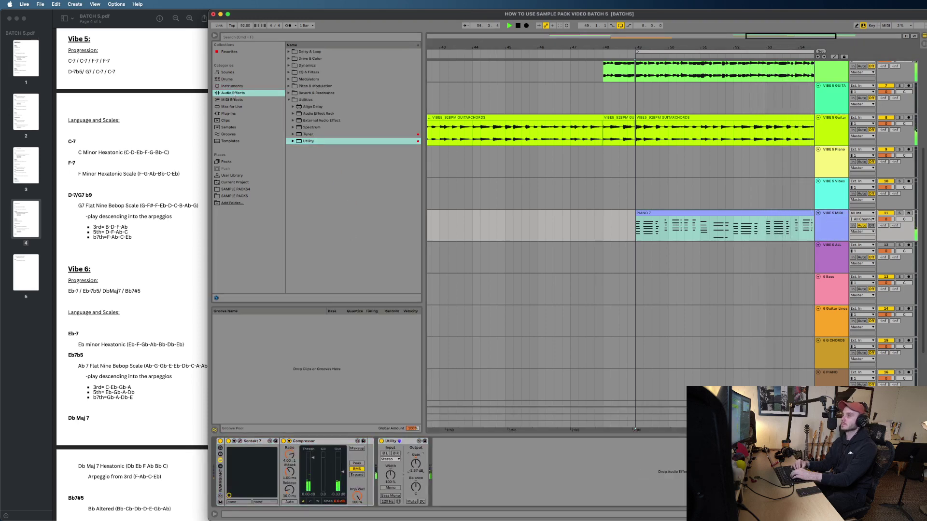
scroll(577, 275, "right", 3)
scroll(576, 275, "down", 3)
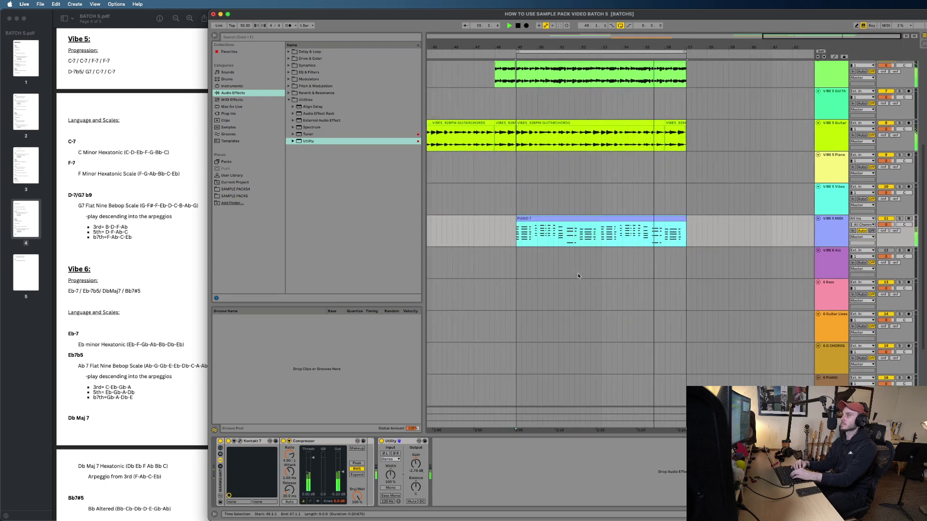
Step: Hide the browser and bring the looped drum, bass, guitar and piano clips into view during playback
scroll(577, 275, "up", 3)
left_click(215, 36)
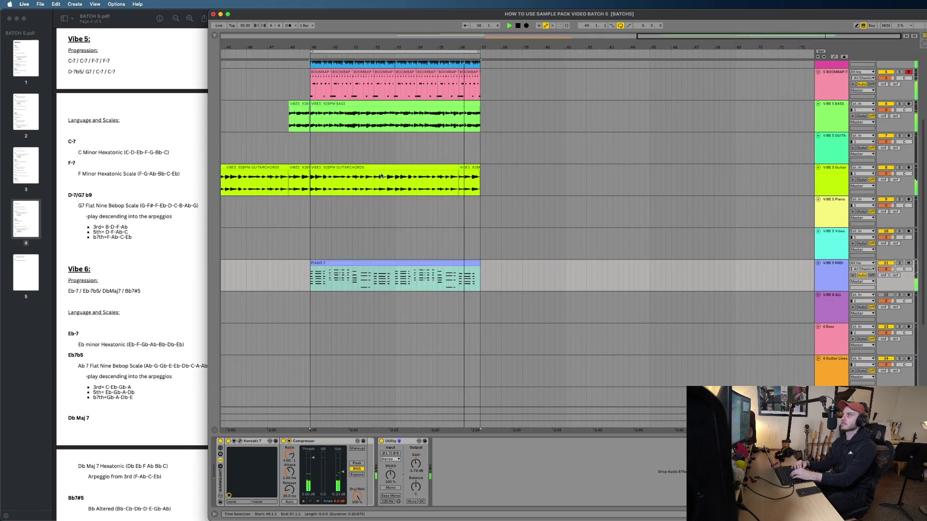
scroll(381, 176, "up", 4)
scroll(381, 175, "left", 5)
scroll(381, 175, "down", 3)
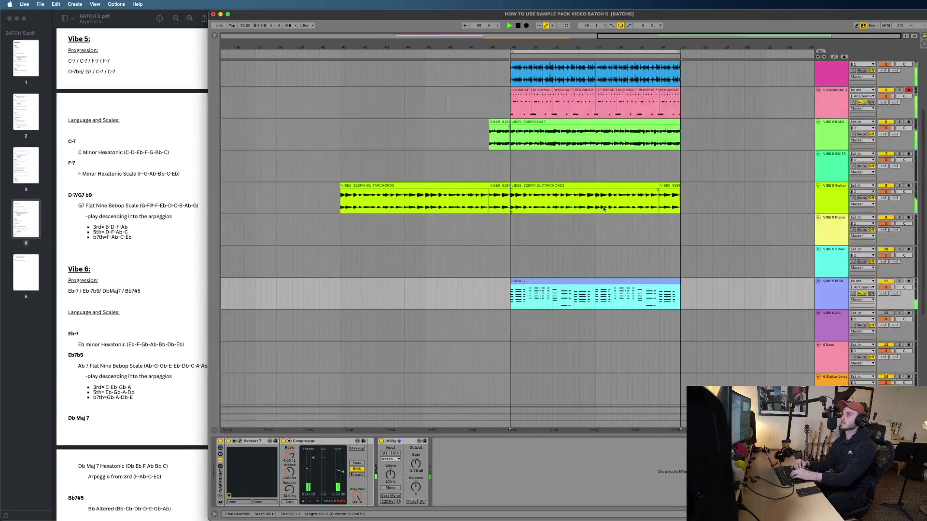
Step: Move the VIBE 5 MIDI track up between the VIBE 5 Guitar chords track and the VIBE 5 Piano track
scroll(747, 230, "down", 3)
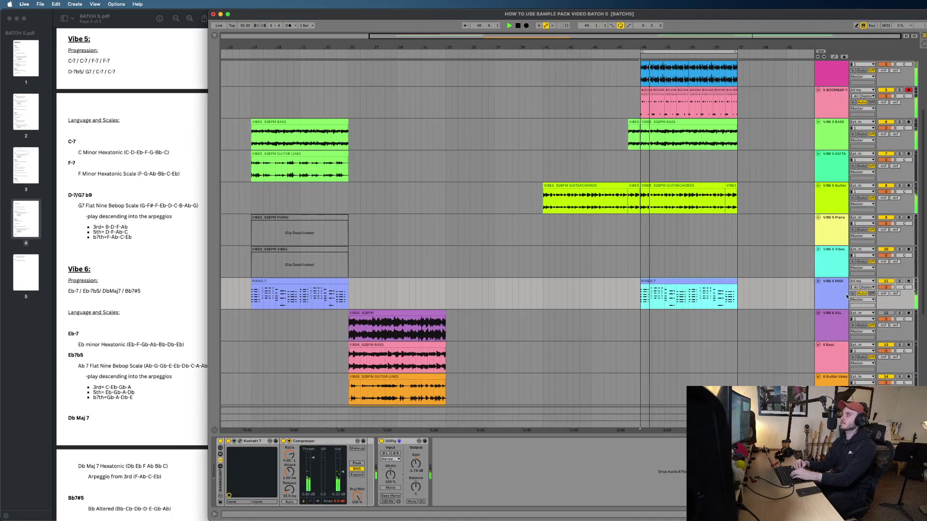
left_click(837, 224)
scroll(838, 231, "down", 6)
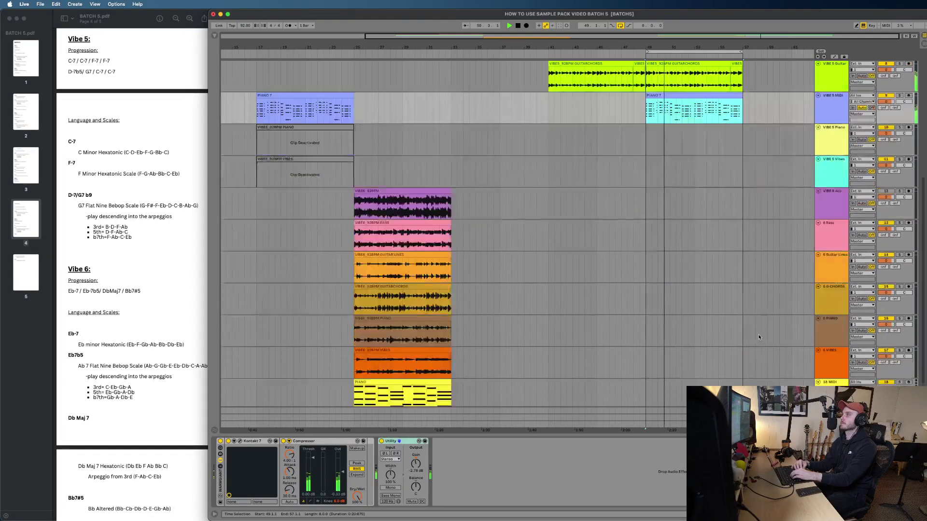
left_click(838, 378)
scroll(837, 378, "up", 7)
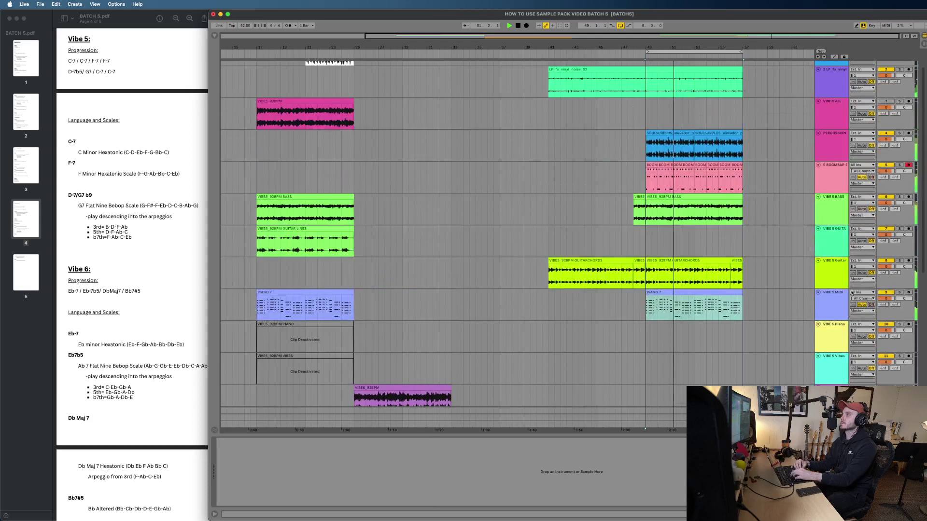
left_click(836, 350)
left_click(727, 342)
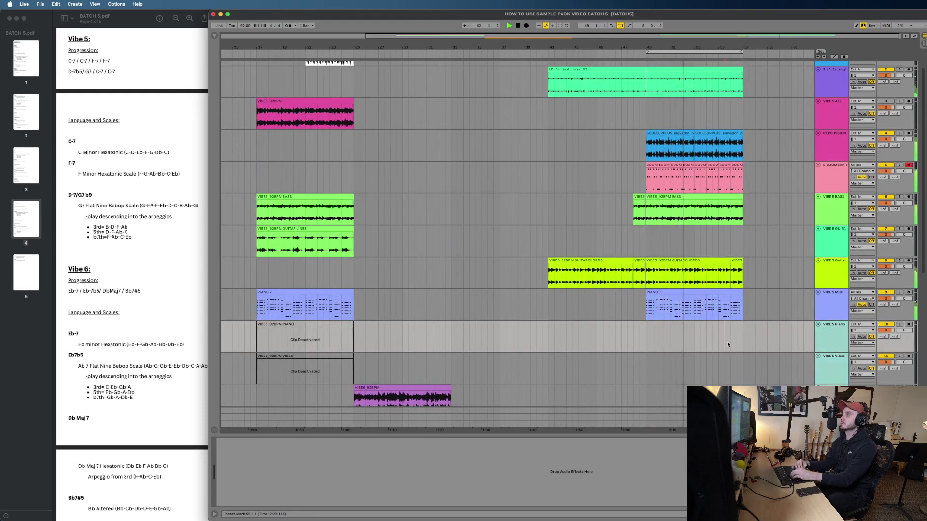
scroll(727, 342, "down", 2)
scroll(727, 343, "down", 2)
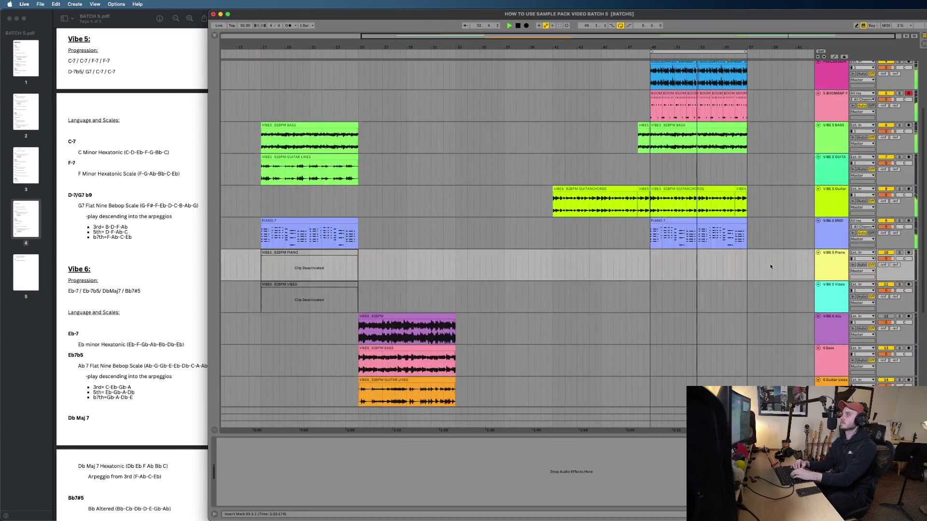
Step: Raise the clip gain of the two VIBE 5 BASS clips in the looped section to about 4.75 dB
scroll(764, 263, "up", 2)
scroll(738, 247, "up", 2)
scroll(772, 212, "up", 2)
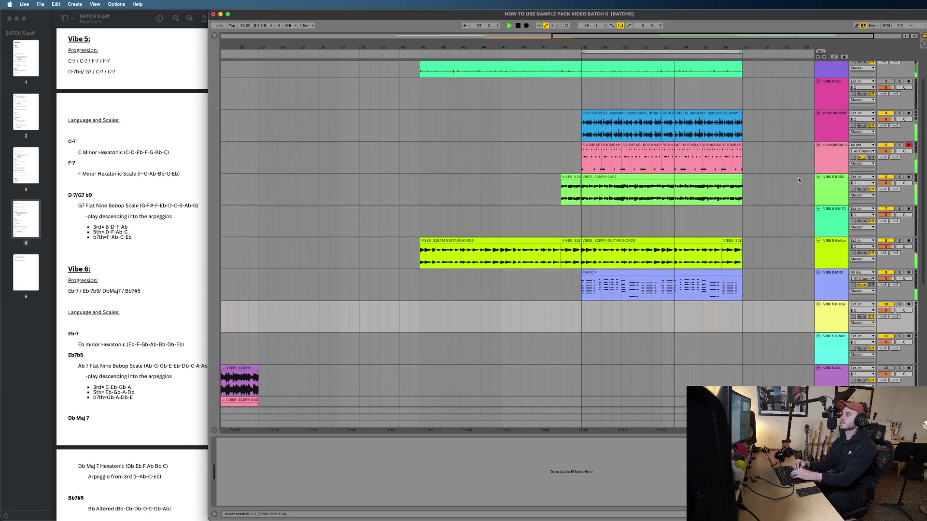
left_click(731, 178)
double_click(576, 178, "shift")
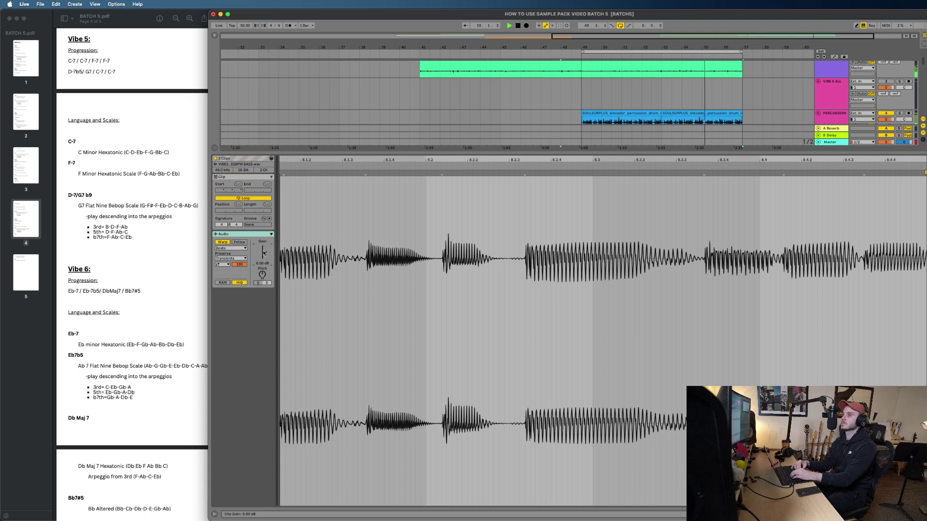
left_click_drag(263, 253, 264, 244)
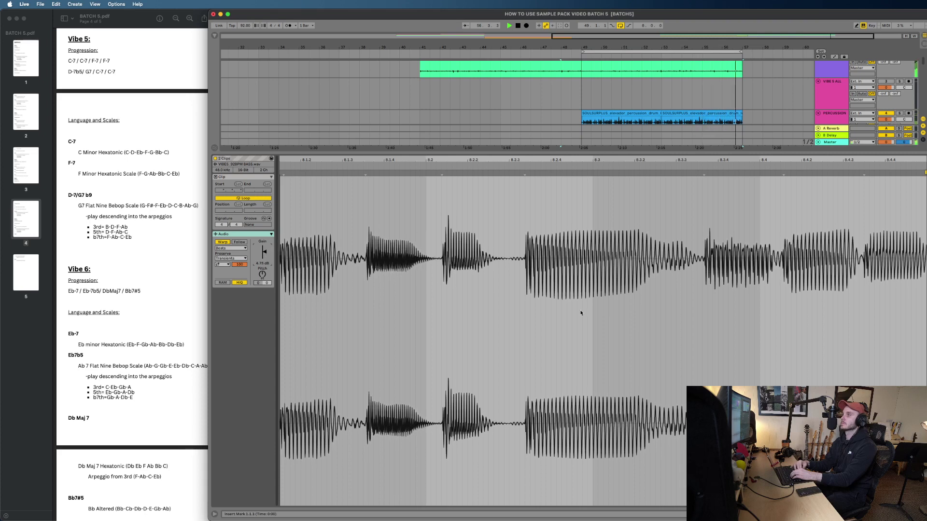
left_click(923, 514)
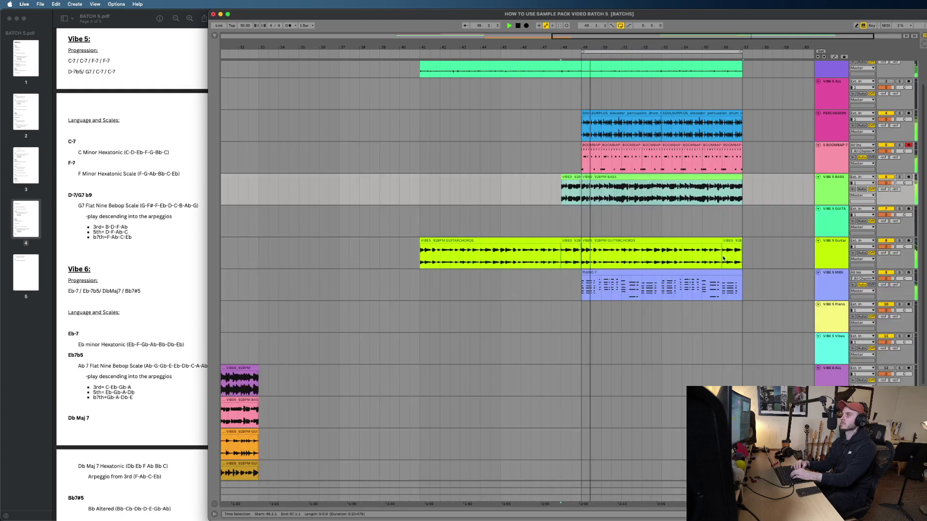
Step: Cut the silence at the start of the bar 49 bass clip and align its first note to 49.1.1
scroll(553, 221, "up", 4)
scroll(540, 203, "up", 2)
key("plus")
key("plus")
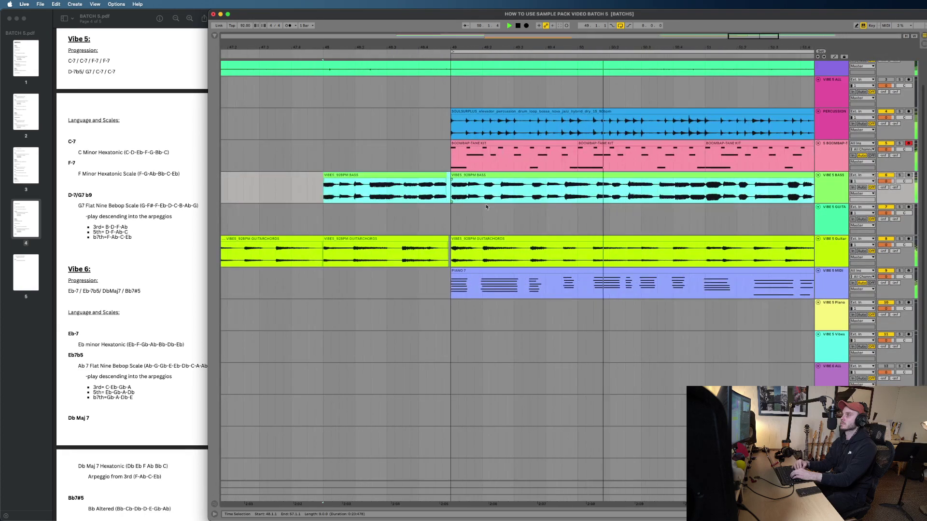
key("plus")
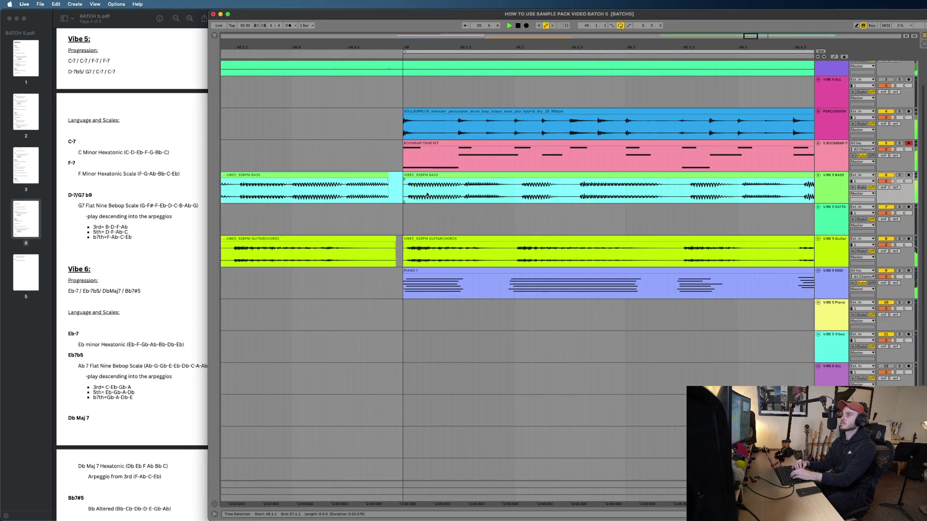
left_click(421, 193)
key("plus")
key("space")
key("plus")
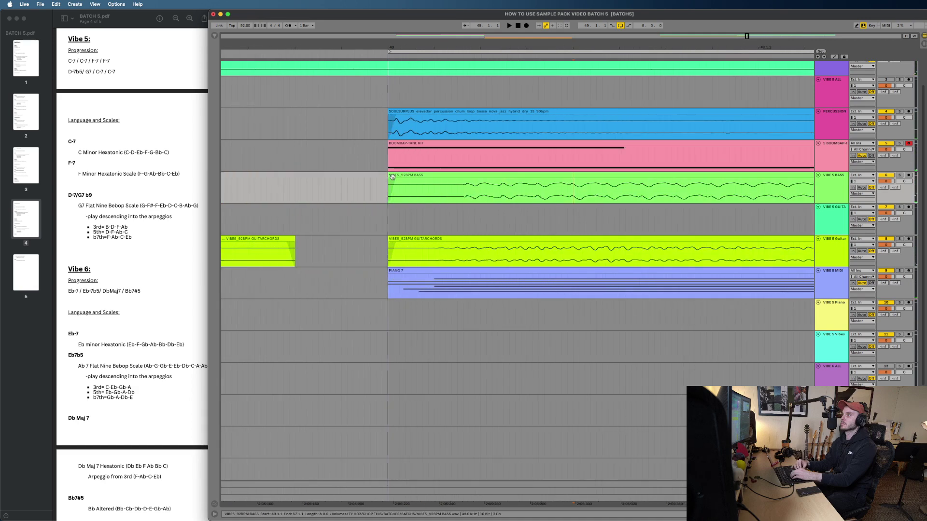
mouse_move(391, 176)
left_mouse_down()
mouse_move(472, 176)
mouse_move(397, 176)
left_mouse_up()
key("space")
key("minus")
key("minus")
key("minus")
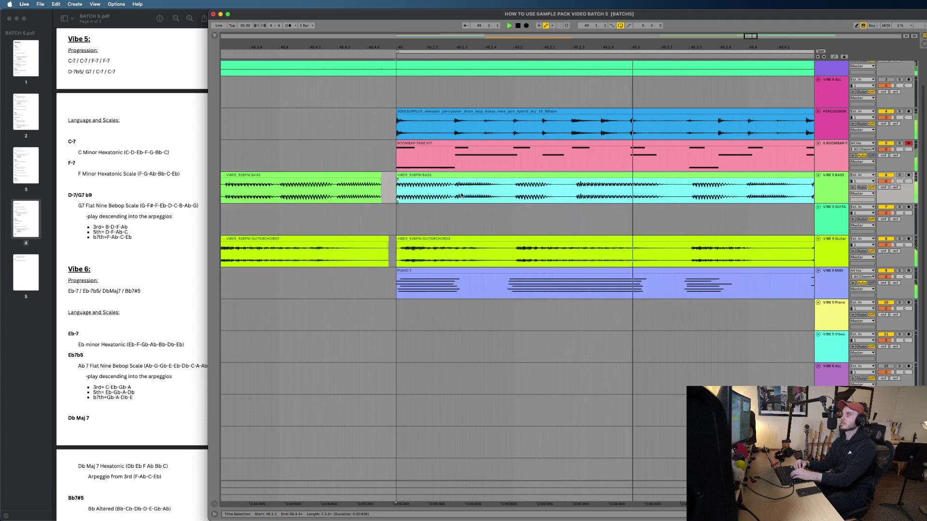
Step: Play on from bar 49 and check the bass timing against the drums, guitar and piano up to bar 53
scroll(461, 195, "up", 2)
key("minus")
scroll(461, 195, "right", 2)
scroll(597, 204, "right", 4)
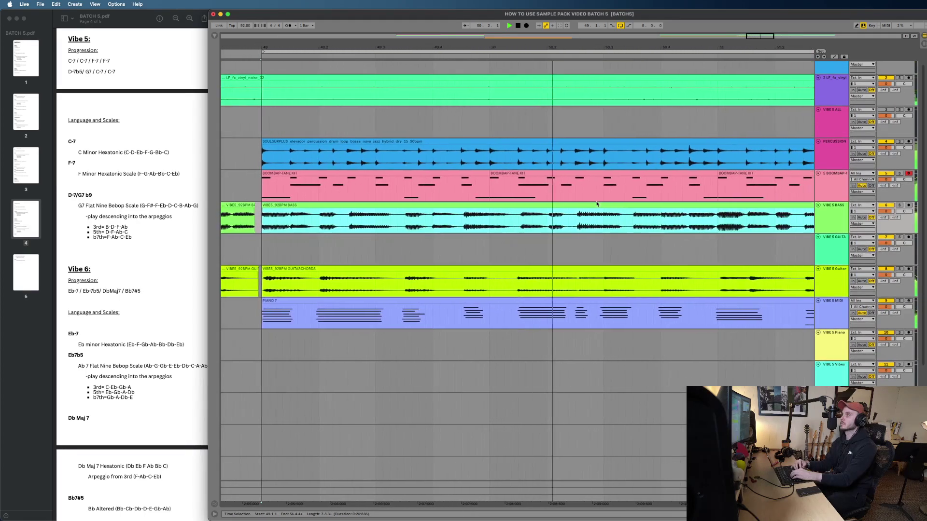
scroll(596, 204, "right", 2)
scroll(596, 204, "right", 3)
key("minus")
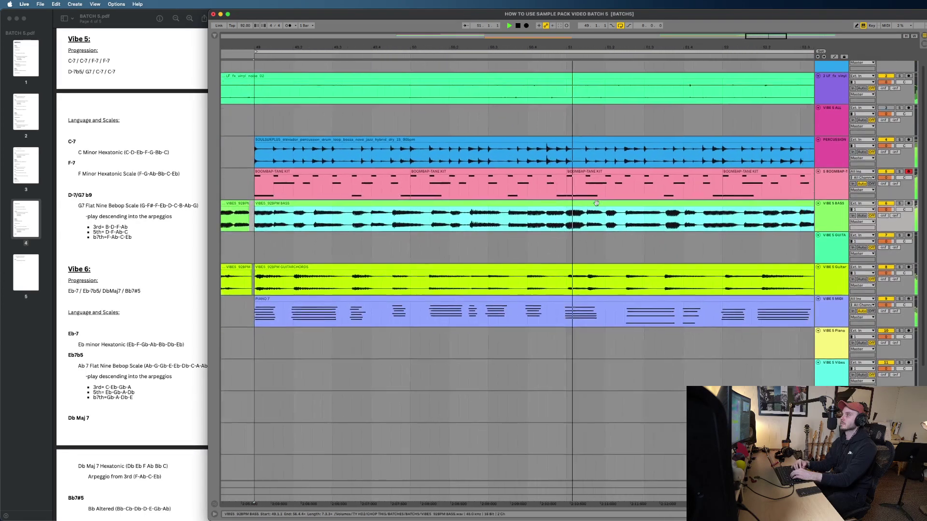
scroll(597, 205, "right", 2)
scroll(597, 206, "down", 1)
key("minus")
scroll(598, 206, "right", 2)
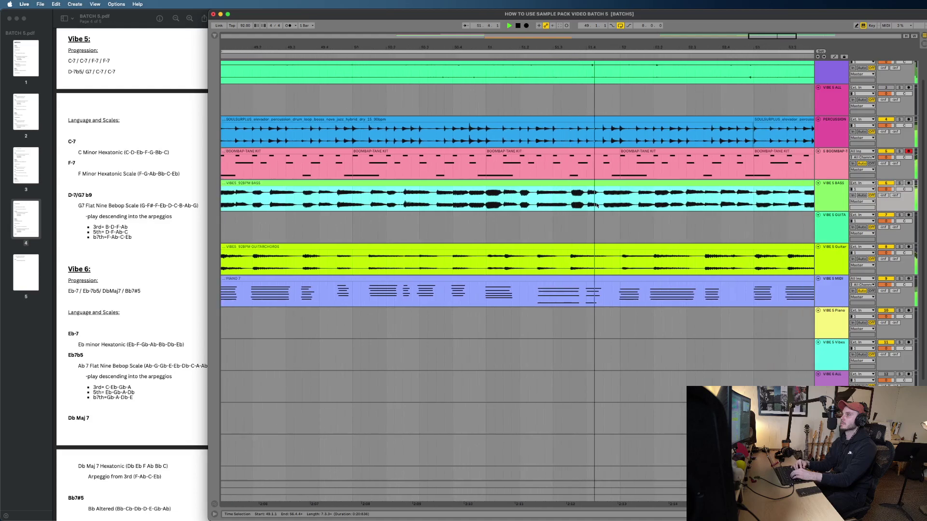
scroll(597, 205, "right", 5)
scroll(597, 206, "up", 1)
scroll(596, 205, "right", 2)
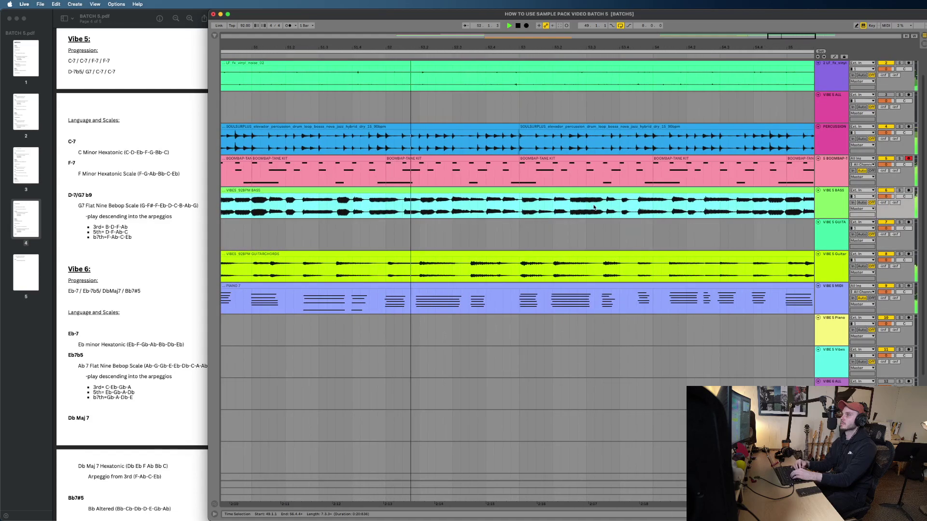
Step: Split the bass clip at the note just after bar 53 and move the second part to start at 53.1.1
left_click(518, 209)
key("plus")
key("plus")
key("plus")
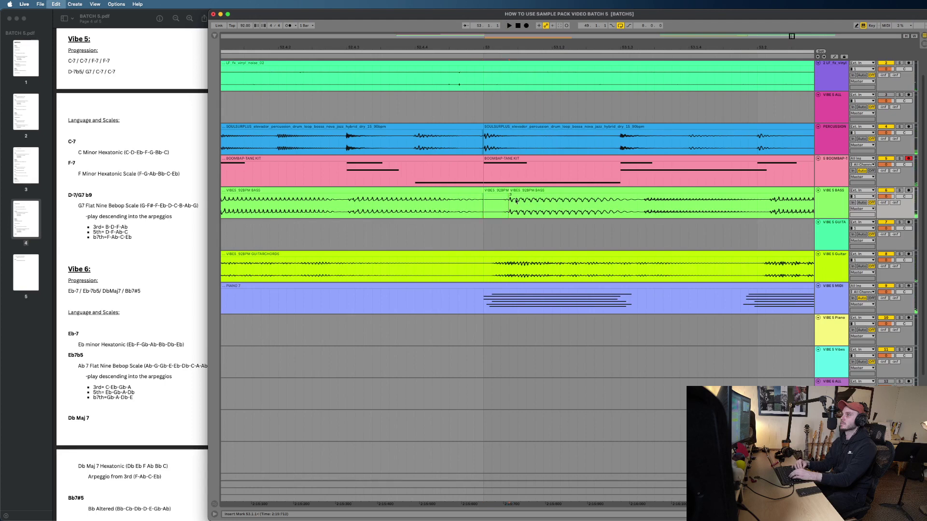
left_click_drag(519, 191, 493, 192)
key("space")
key("minus")
key("minus")
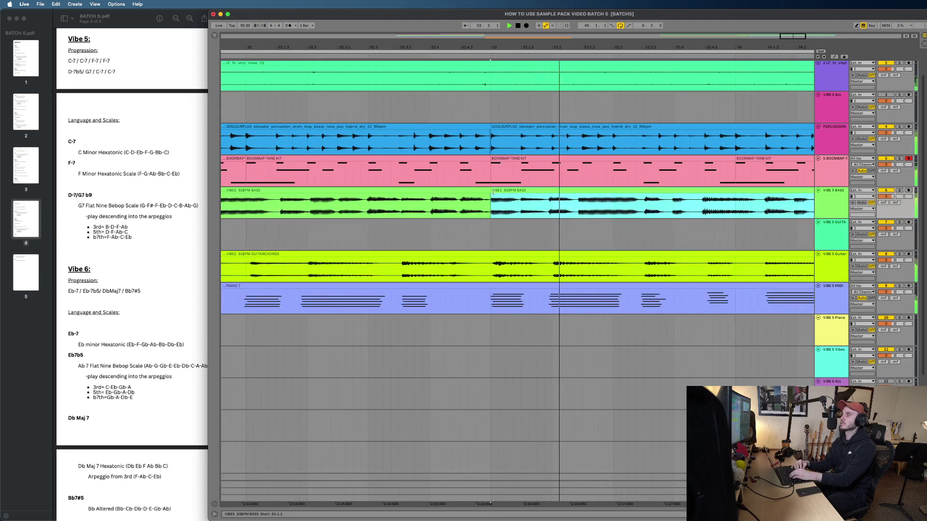
key("minus")
key("minus")
Step: Extend the end of the last bass clip slightly toward bar 57
scroll(548, 213, "right", 3)
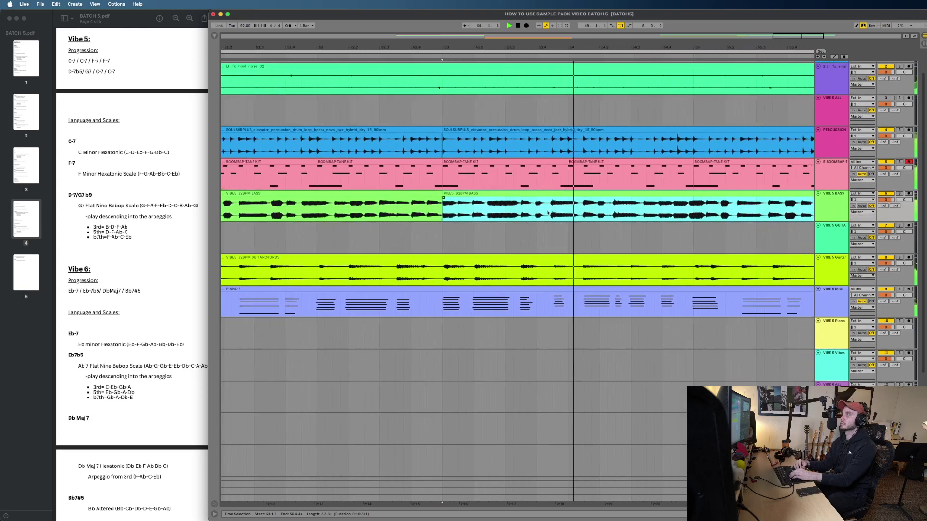
scroll(548, 212, "right", 10)
scroll(705, 209, "up", 3)
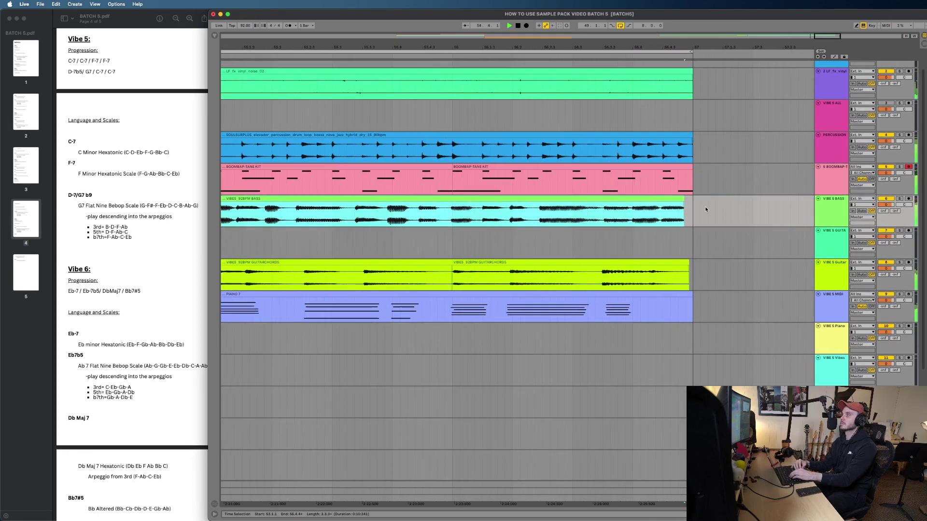
scroll(705, 209, "up", 1)
mouse_move(683, 202)
left_mouse_down()
mouse_move(697, 202)
mouse_move(684, 202)
left_mouse_up()
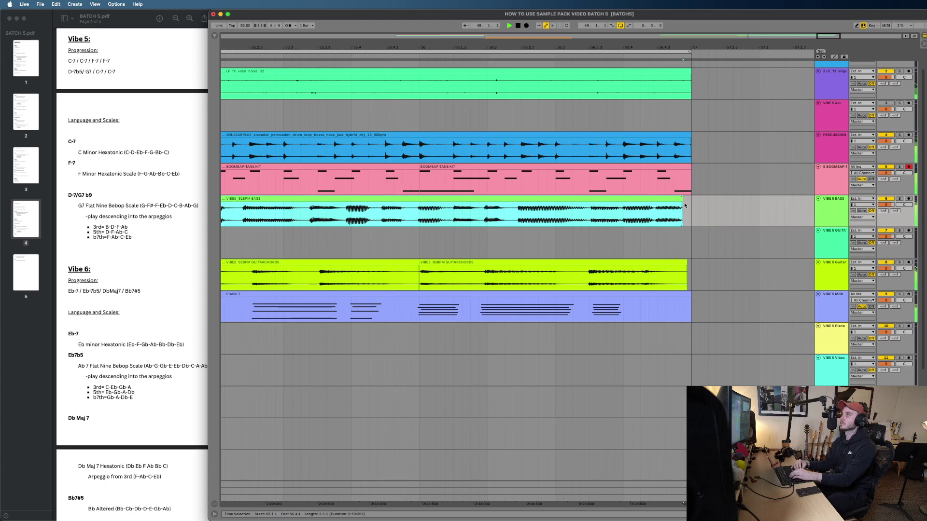
Step: Split the guitar chords clip at the chord just after bar 51 and move the second part to 51.1.1
scroll(684, 205, "down", 6)
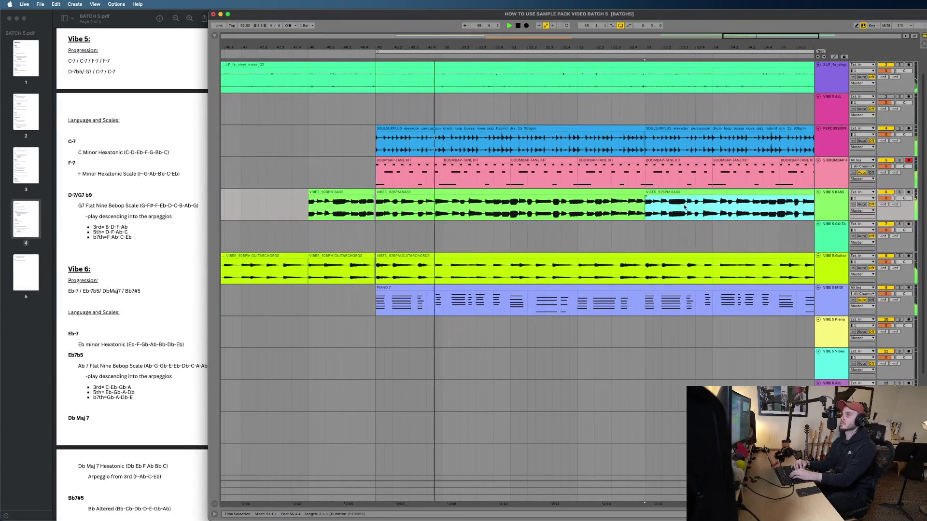
scroll(465, 235, "down", 1)
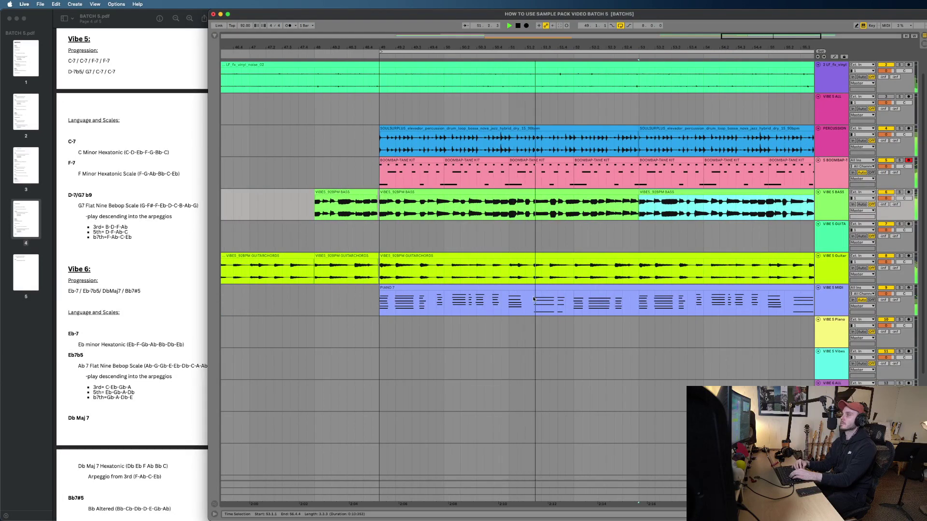
scroll(455, 277, "up", 3)
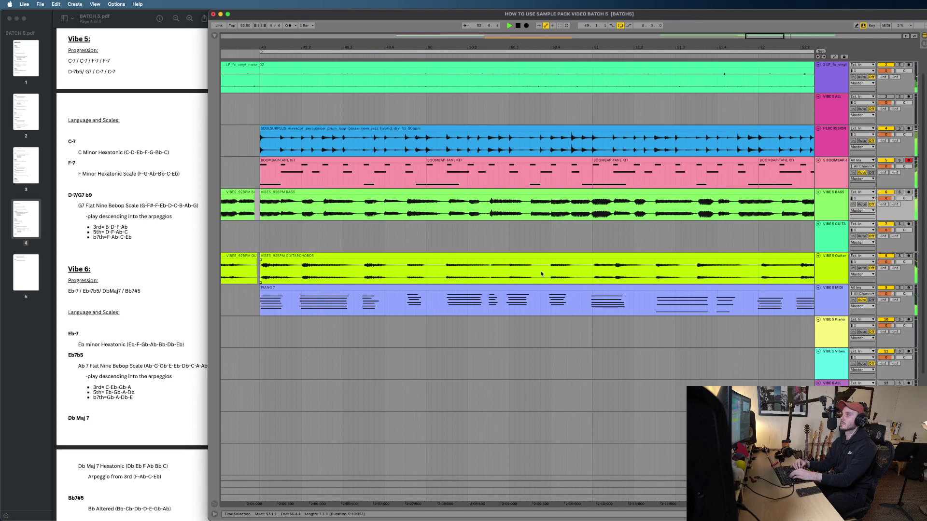
scroll(541, 274, "right", 2)
scroll(541, 274, "up", 3)
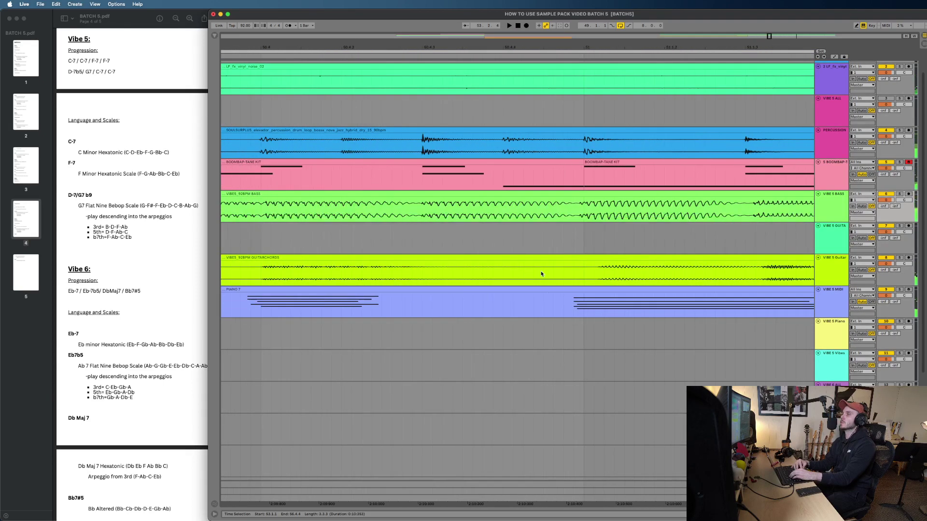
left_click(597, 274)
scroll(597, 273, "up", 2)
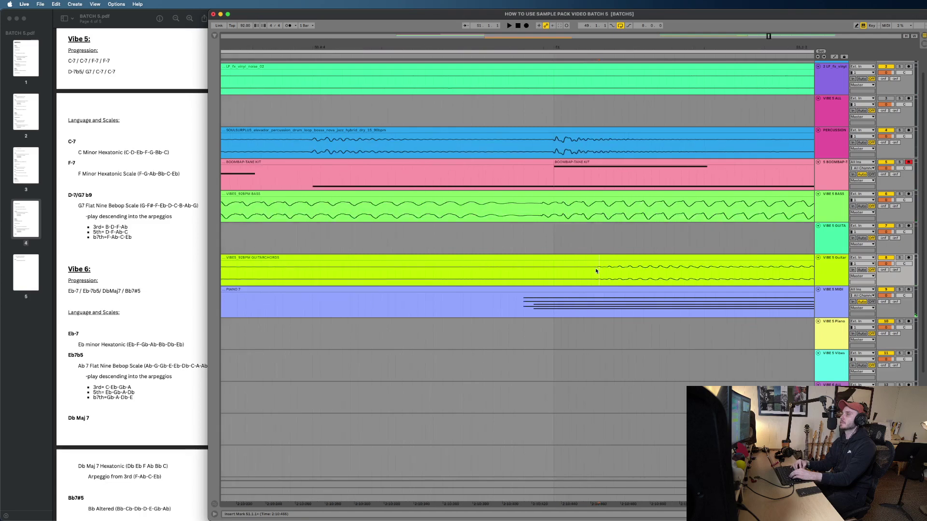
scroll(591, 273, "down", 4)
left_click(595, 260)
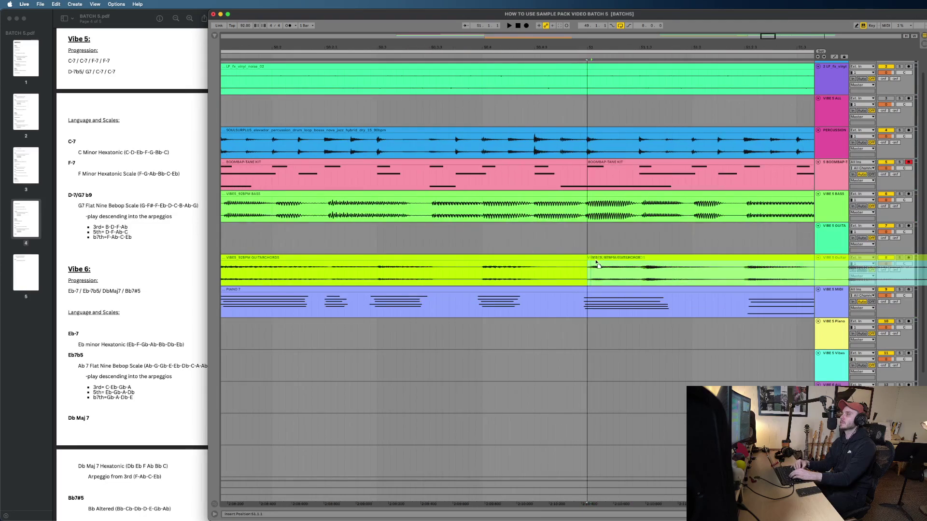
key("space")
Step: Listen to the realigned bass and guitar clips, then replay the section from bar 49
scroll(595, 261, "down", 5)
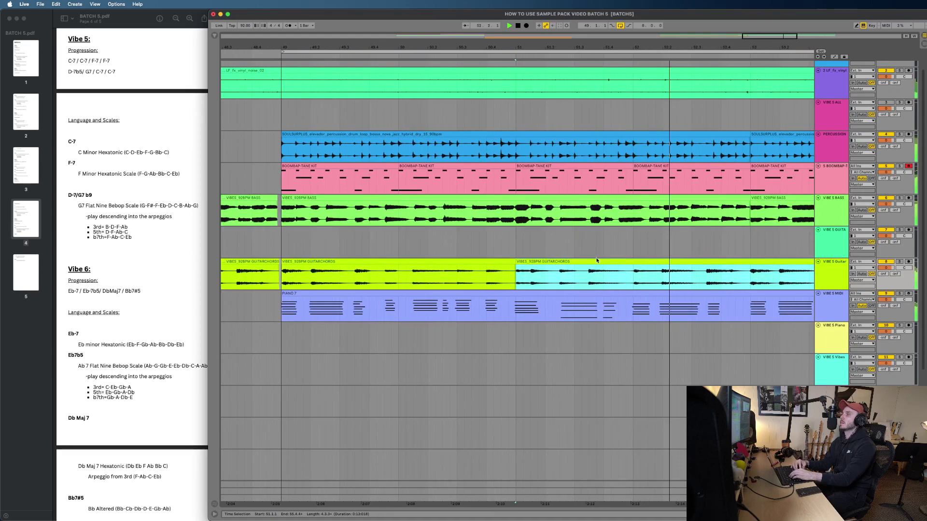
scroll(596, 260, "down", 2)
scroll(606, 207, "down", 4)
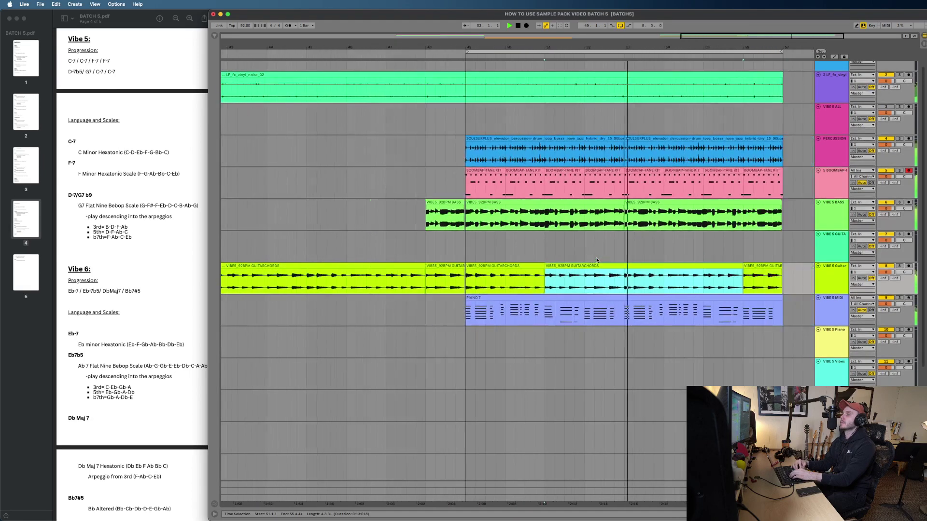
key("space")
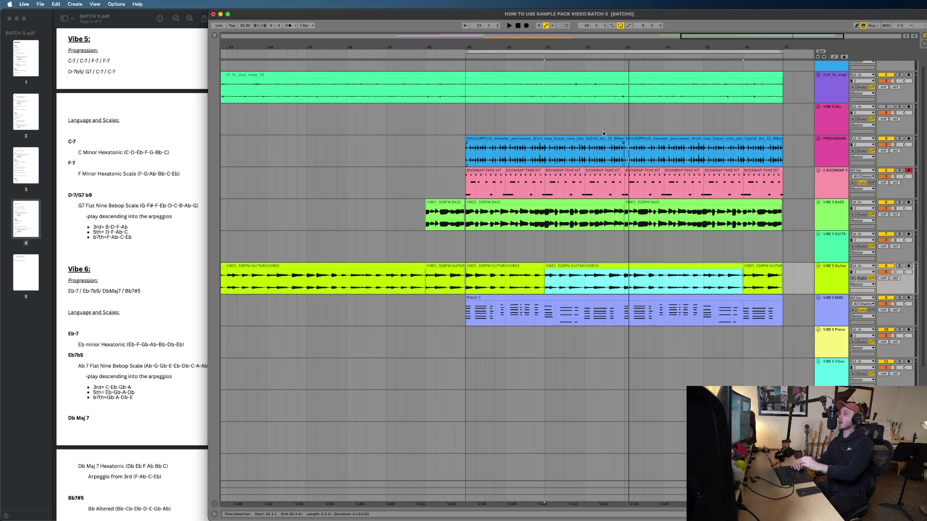
left_click(469, 226)
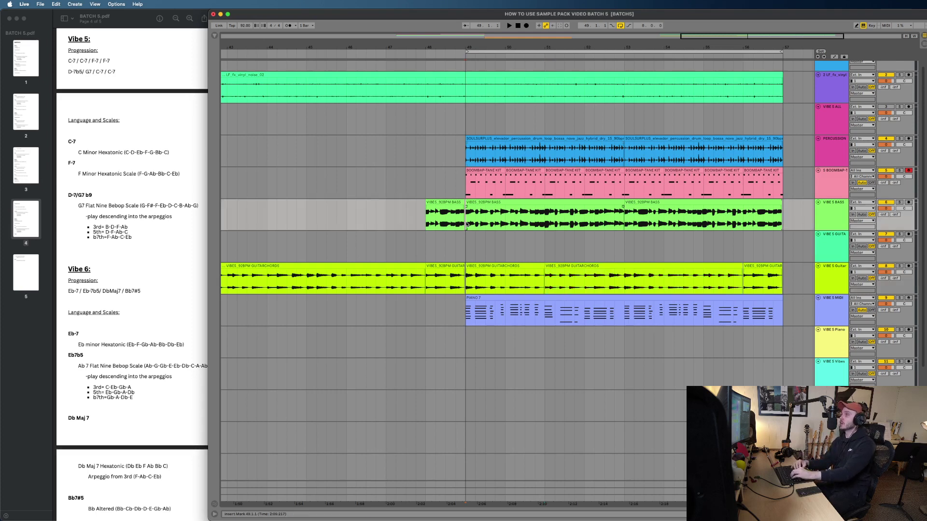
key("space")
Step: Move the LF_fx_vinyl noise track below the VIBE 5 ALL track, directly above PERCUSSION
scroll(509, 241, "down", 2)
scroll(509, 242, "up", 3)
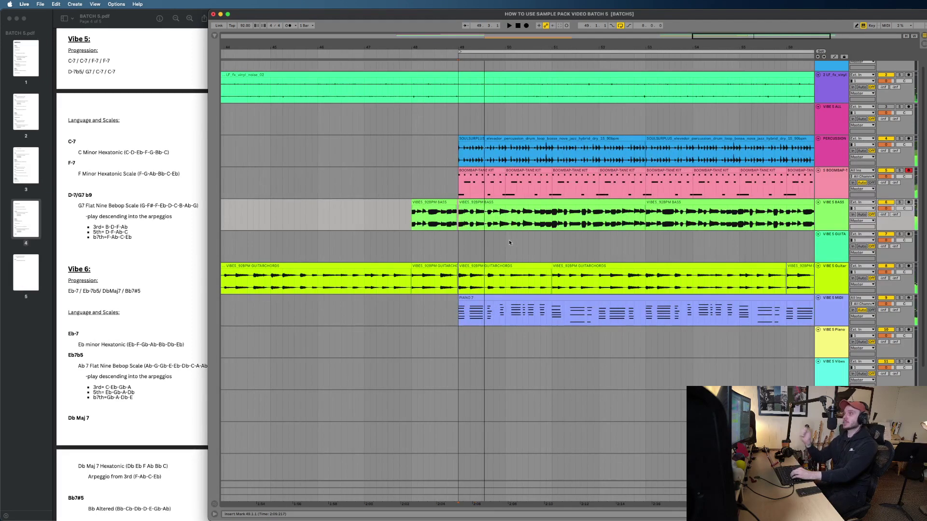
scroll(707, 183, "up", 1)
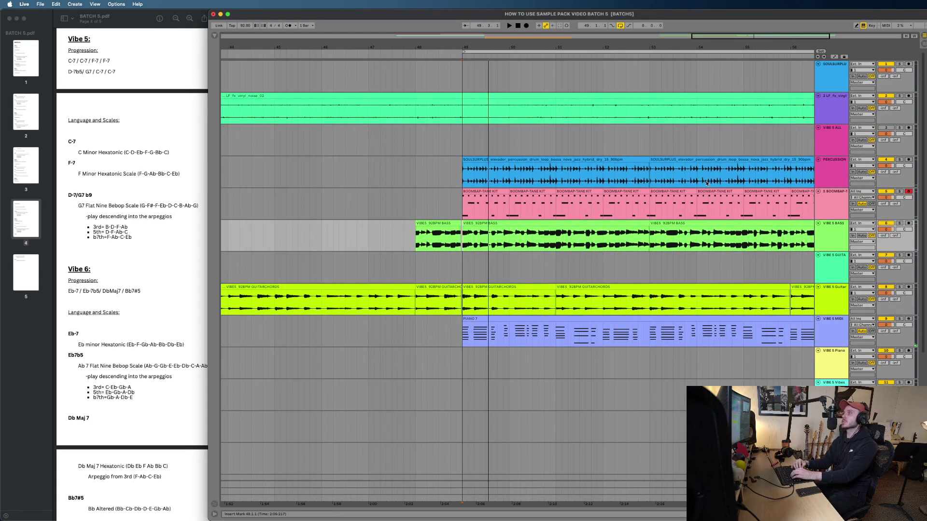
left_click_drag(833, 104, 836, 157)
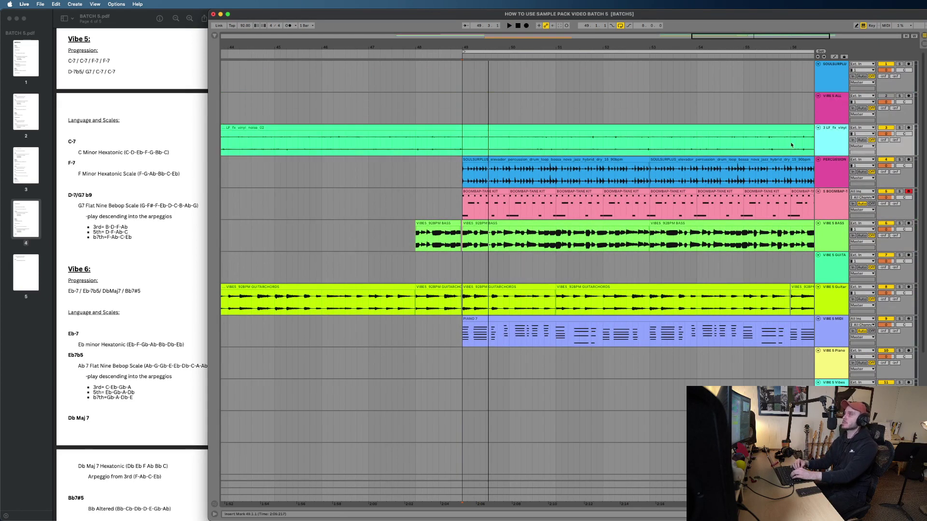
Step: Rename the LF_fx_vinyl track to VINYL while playing the section from bar 49
key("space")
left_click(831, 140)
key("super+r")
type("VINYL")
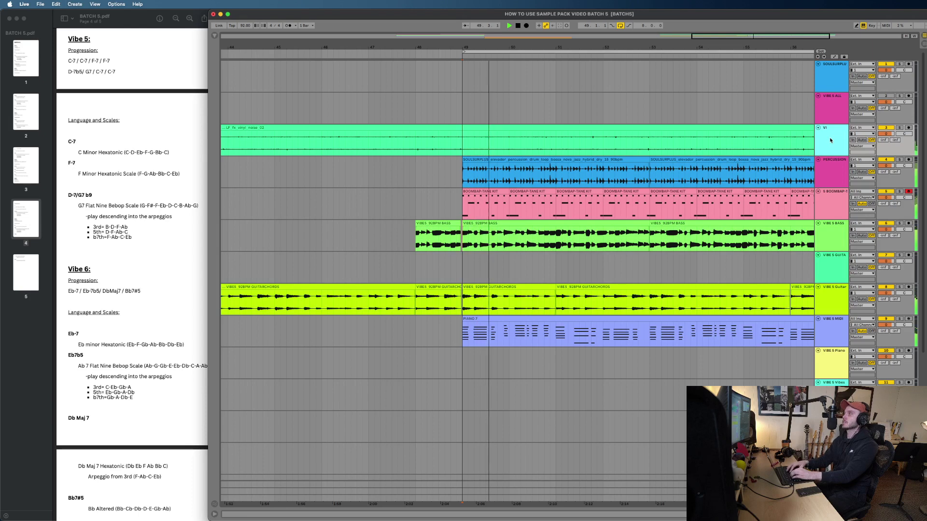
key("Return")
left_click(463, 207)
scroll(547, 244, "down", 2)
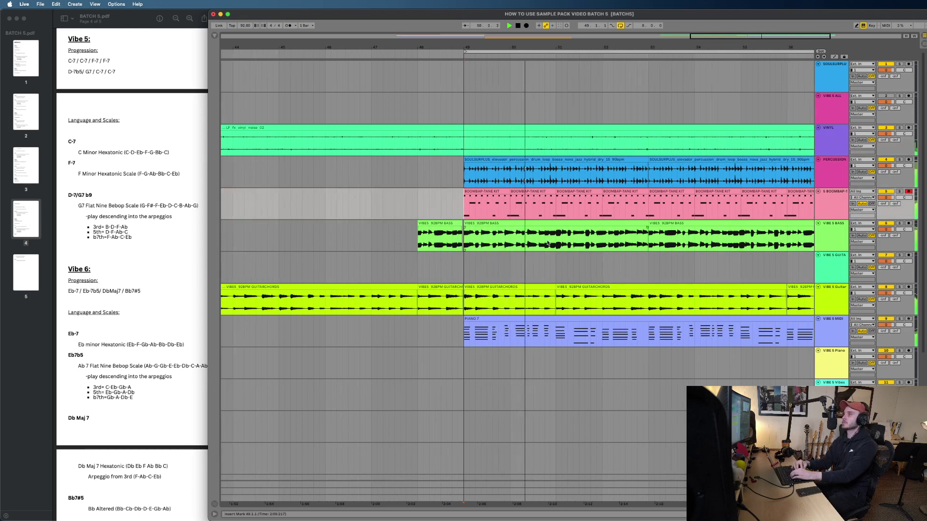
key("space")
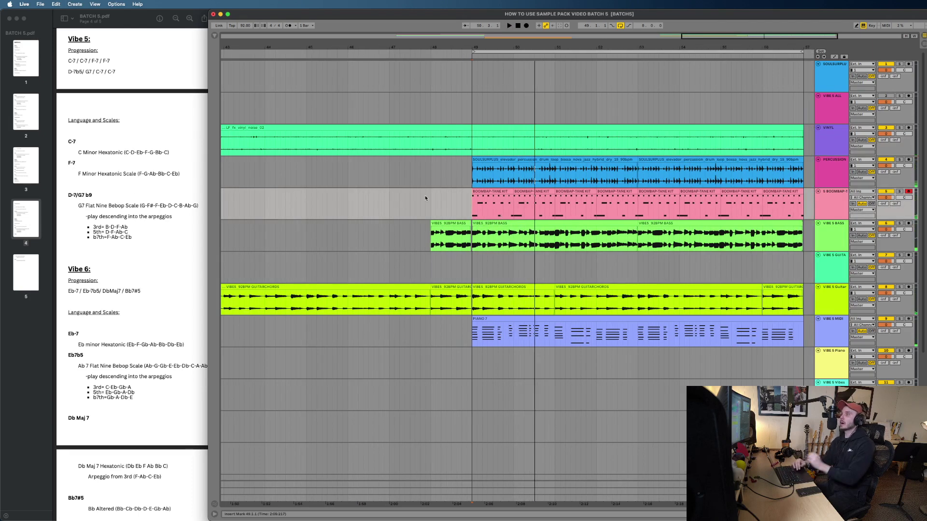
Step: Rename the VIBE 5 MIDI track to PIANO and start playback from bar 49
left_click(834, 301)
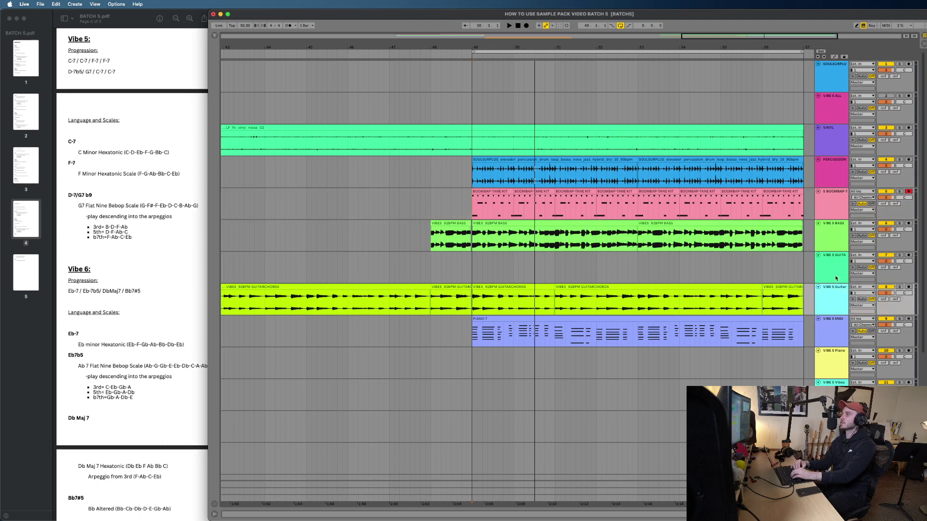
left_click(835, 296)
left_click(831, 330)
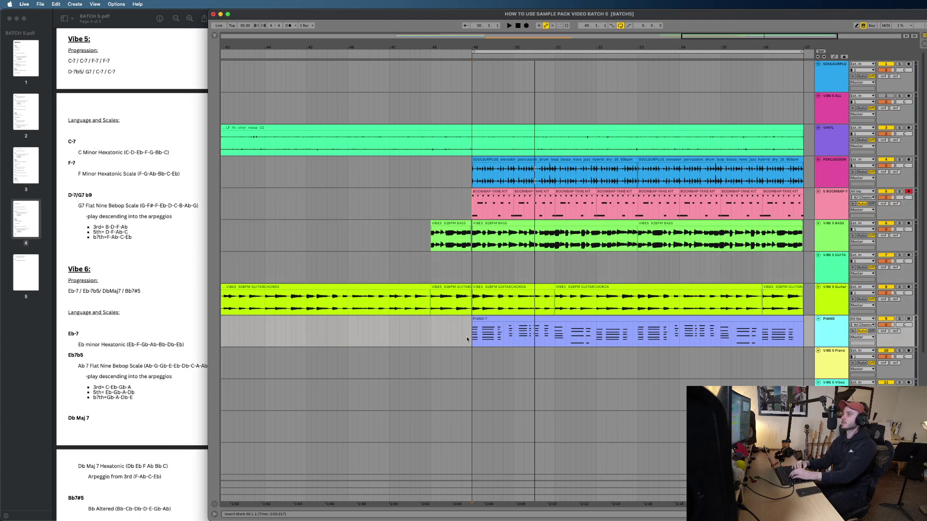
key("Return")
key("space")
Step: Rename the Vibe 5 guitar chords track to 5 GC
scroll(522, 356, "down", 5)
scroll(522, 356, "up", 4)
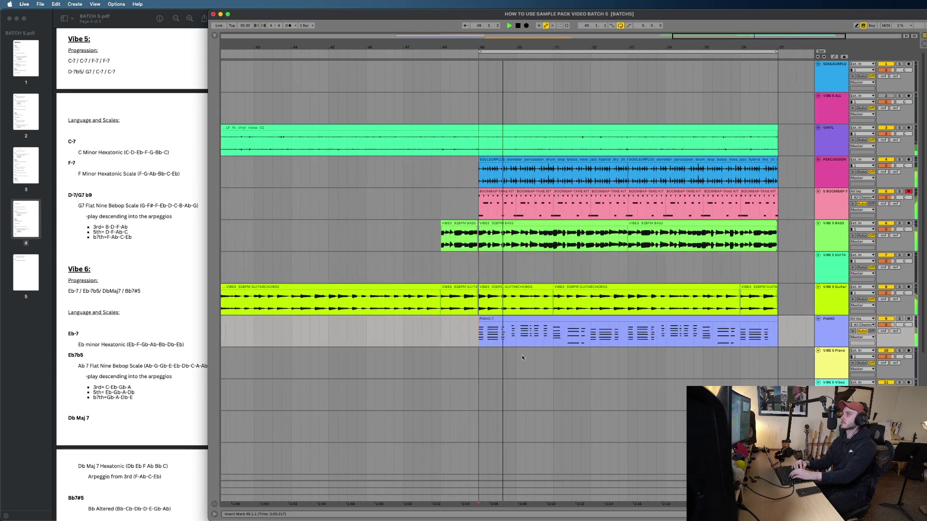
left_click(833, 305)
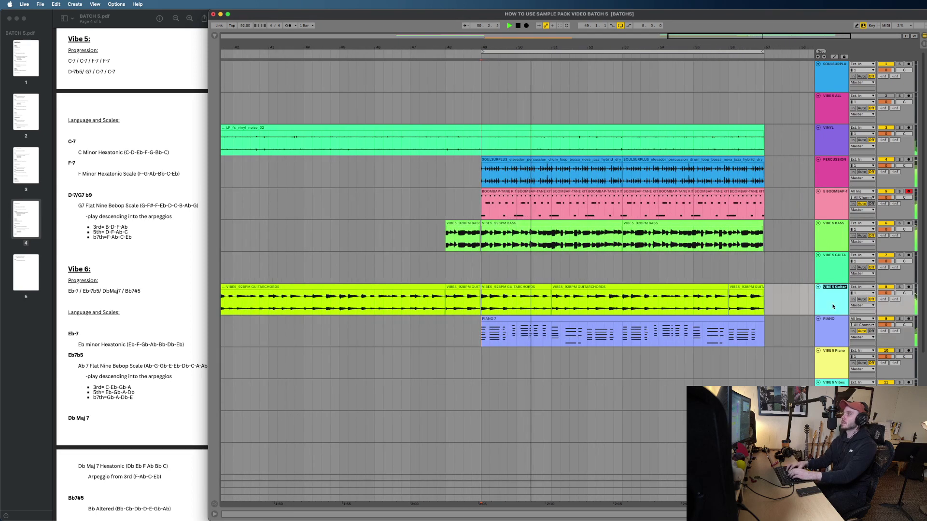
type("GUITAR CHORDS")
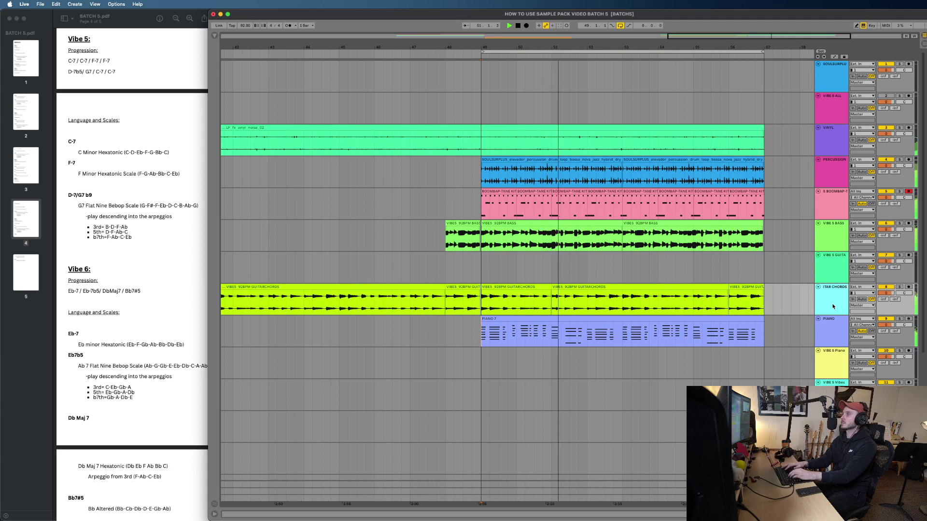
key("BackSpace")
key("BackSpace")
key("BackSpace")
key("BackSpace")
key("BackSpace")
key("BackSpace")
key("BackSpace")
key("BackSpace")
key("BackSpace")
key("BackSpace")
key("BackSpace")
key("BackSpace")
key("BackSpace")
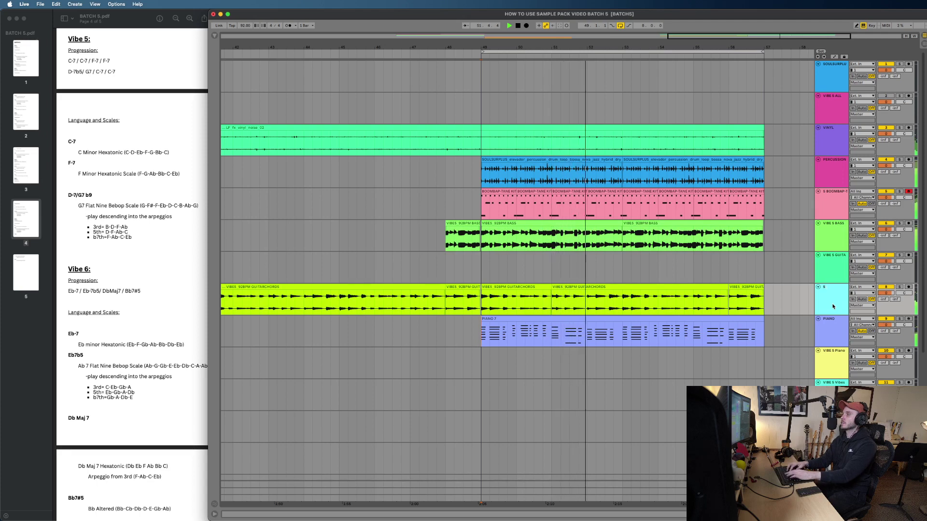
type("GC")
Step: Fold the VIBE 5 guitar lines track, keeping its current name
left_click(828, 269)
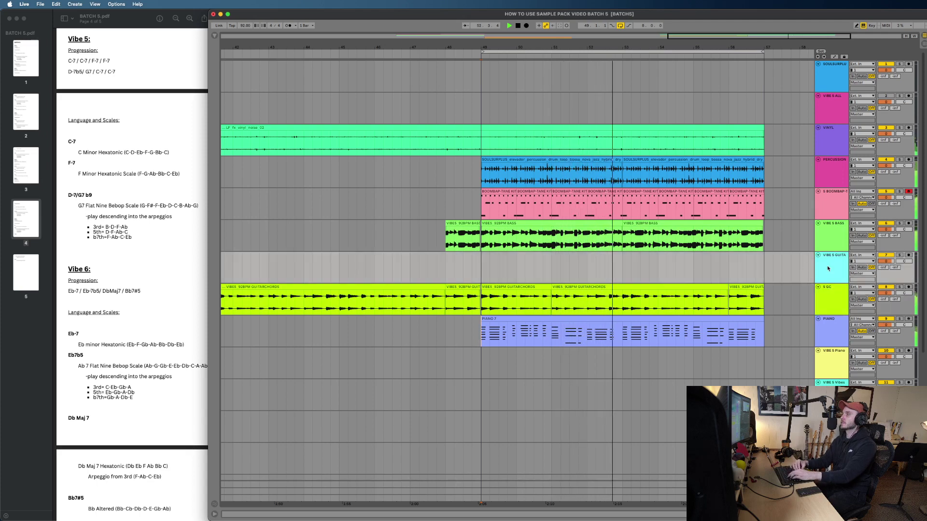
scroll(779, 262, "down", 5)
key("super+r")
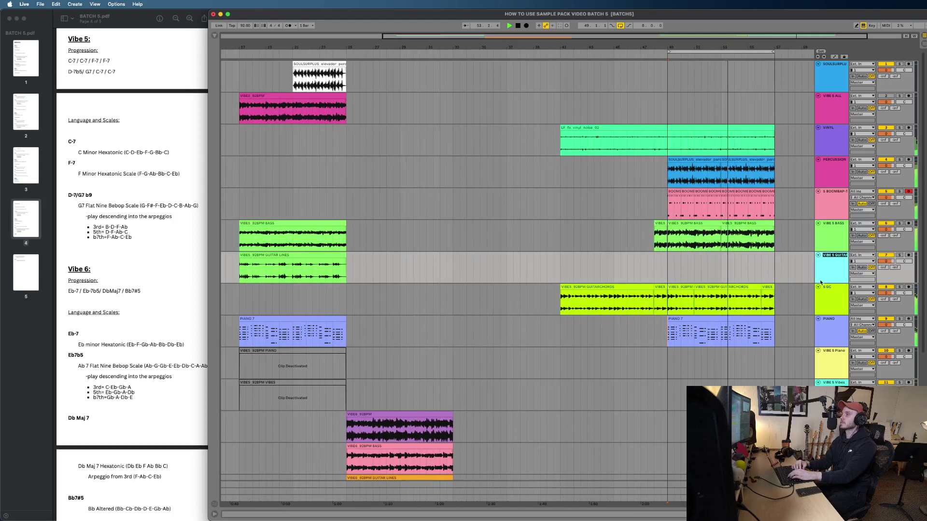
scroll(755, 282, "up", 2)
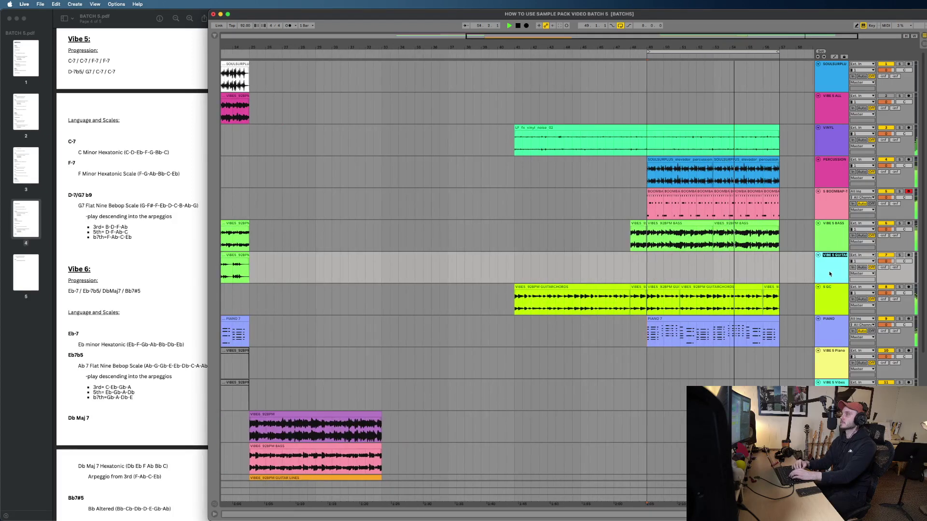
mouse_move(831, 273)
left_mouse_down()
mouse_move(831, 121)
mouse_move(826, 273)
left_mouse_up()
left_click(819, 255)
scroll(735, 255, "up", 2)
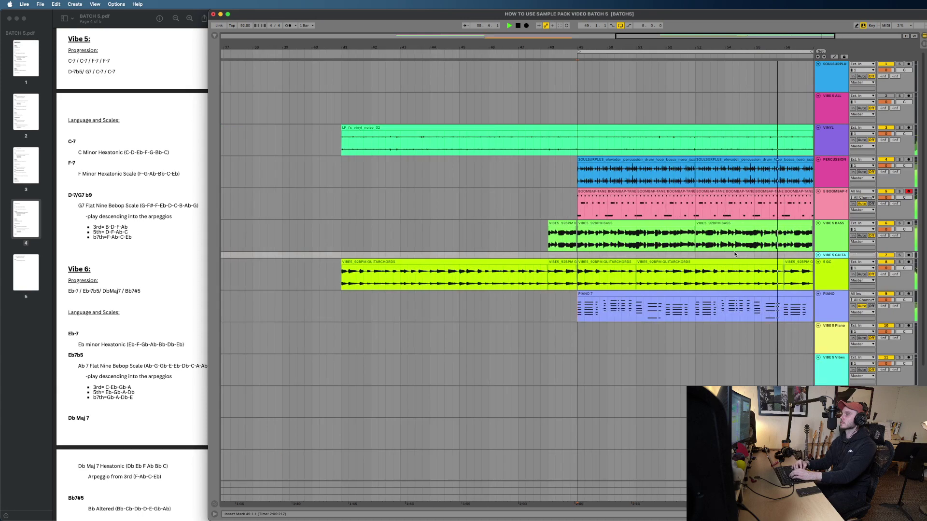
Step: Insert a MIDI track below PIANO and load the WARMGIANT.adg instrument rack onto it
scroll(730, 244, "up", 4)
scroll(728, 242, "down", 4)
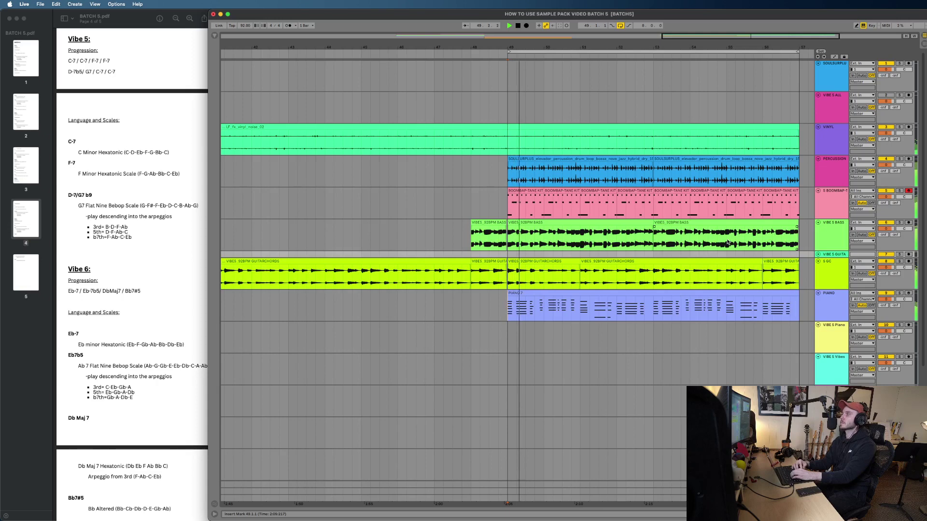
scroll(728, 243, "down", 1)
double_click(829, 262)
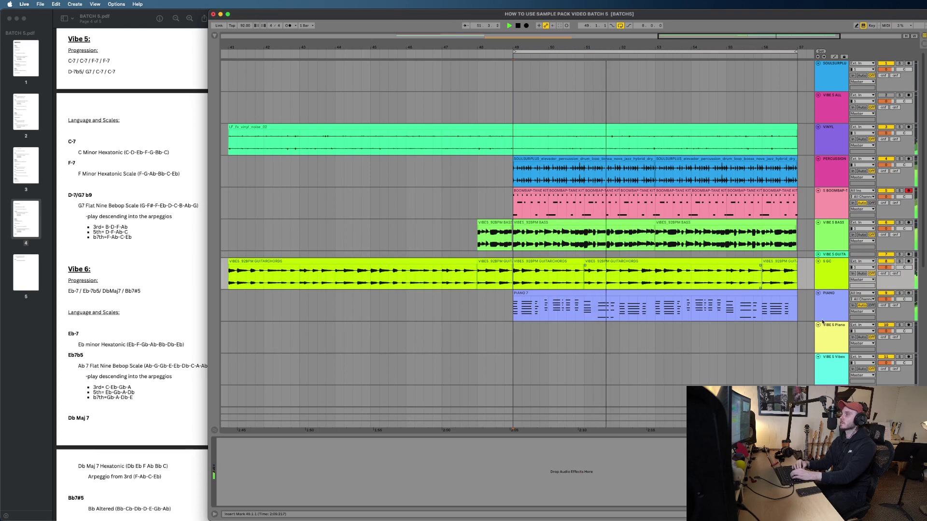
left_click(834, 313)
scroll(831, 314, "down", 1)
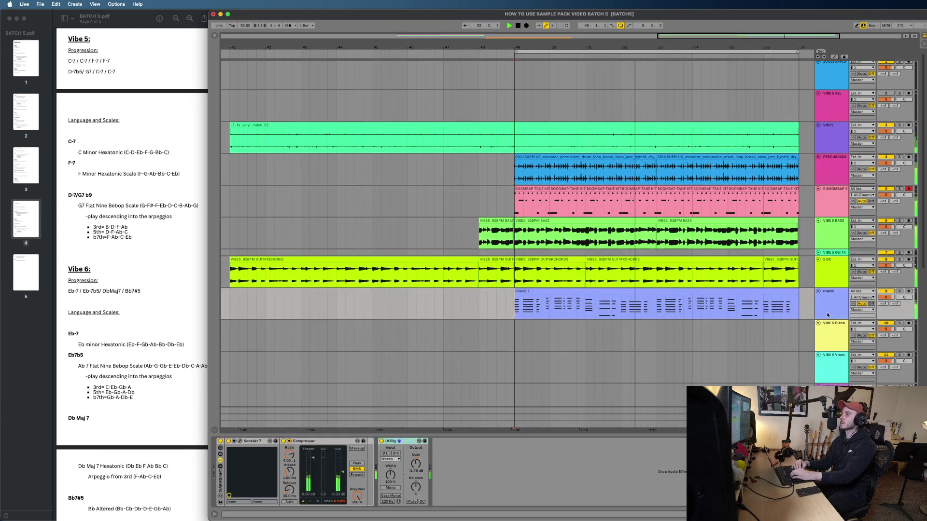
key("super+shift+t")
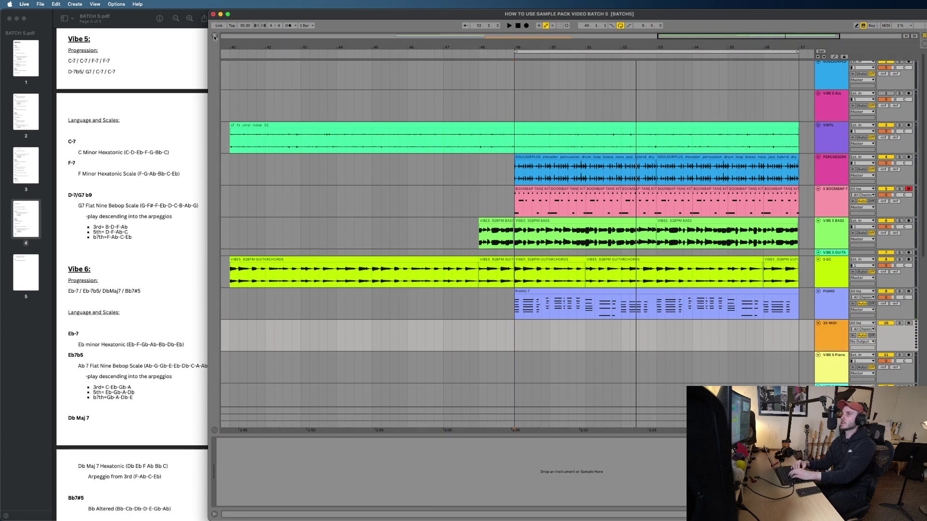
key("super+alt+b")
left_click(232, 86)
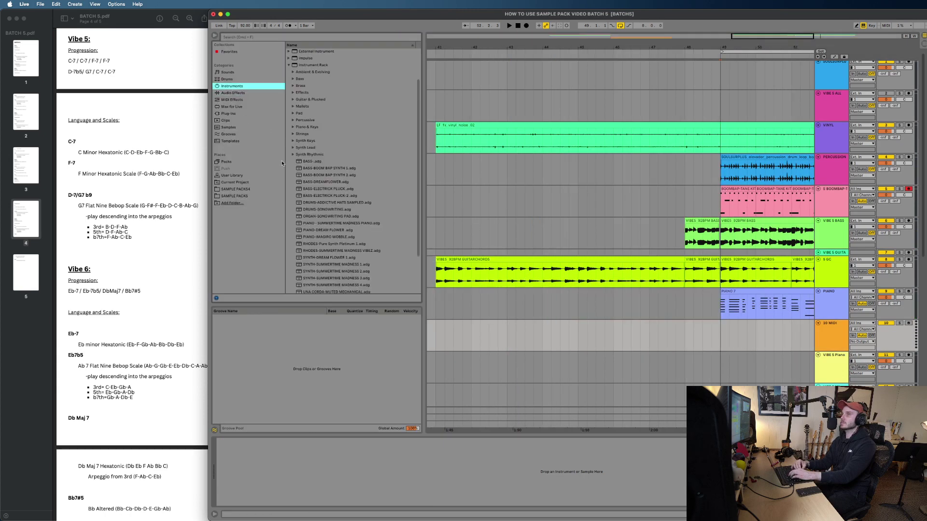
scroll(321, 231, "down", 3)
double_click(319, 255)
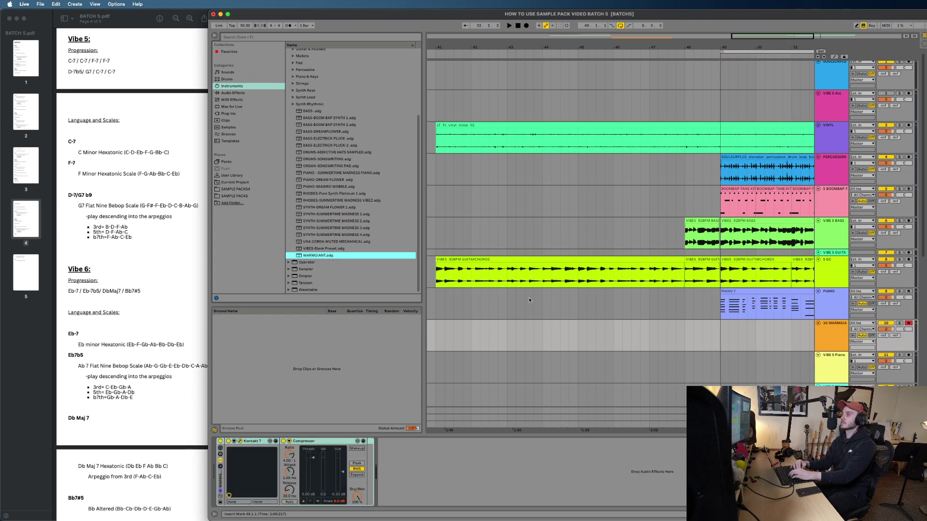
Step: Rehearse over the looped section from bar 49 and record a MIDI melody on the WARMGIANT track
key("space")
key("space")
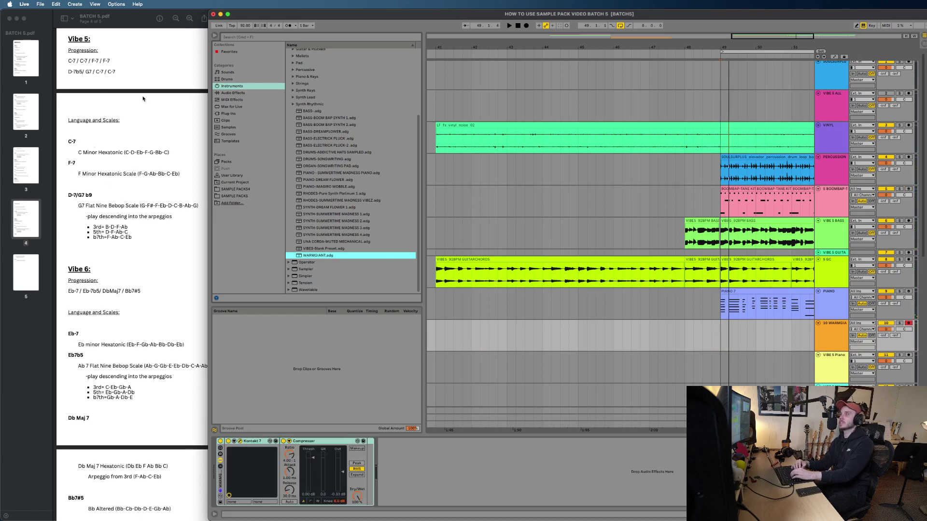
key("space")
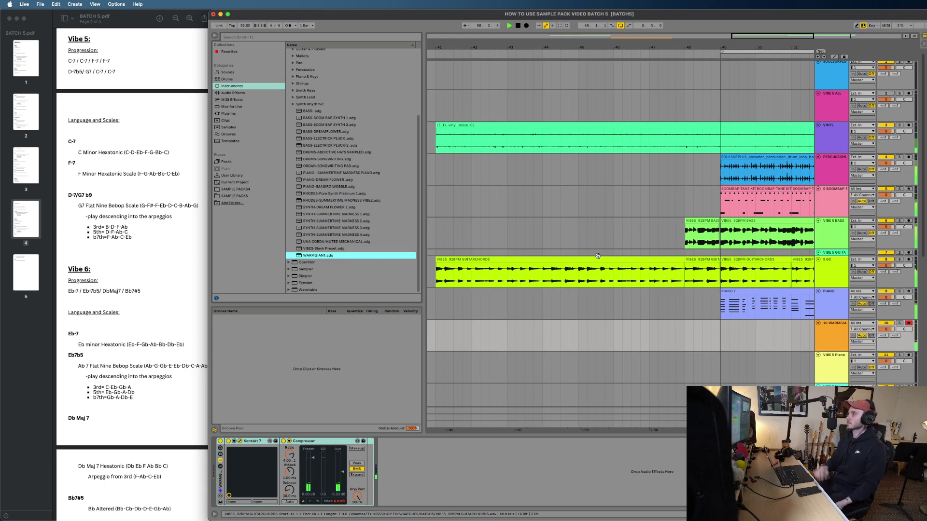
scroll(690, 254, "down", 3)
scroll(691, 254, "right", 2)
key("space")
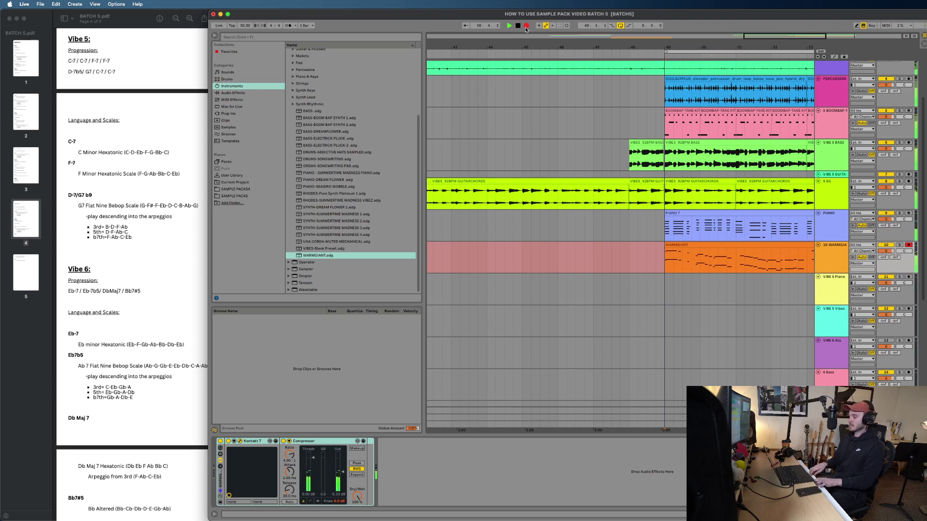
left_click(526, 27)
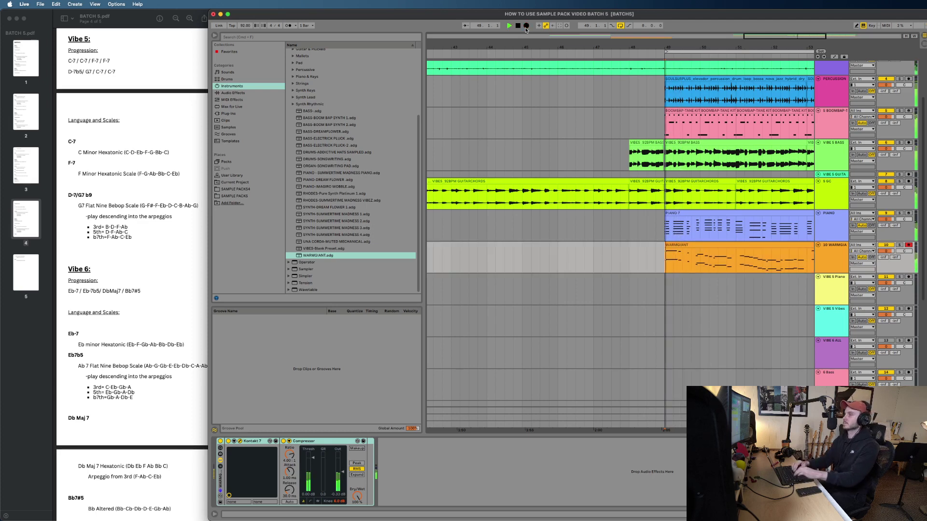
Step: Copy the yellow PIANO clip at bar 25 of the 19 MIDI track to the PIANO track at 57.1.1
scroll(589, 154, "right", 2)
scroll(614, 217, "down", 3)
scroll(614, 217, "up", 3)
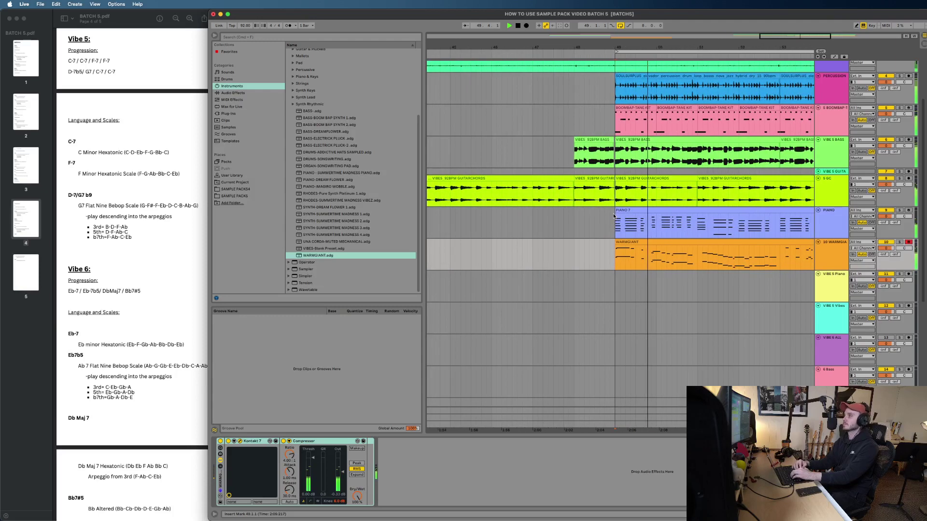
scroll(614, 217, "down", 3)
scroll(623, 232, "down", 3)
scroll(655, 266, "down", 5)
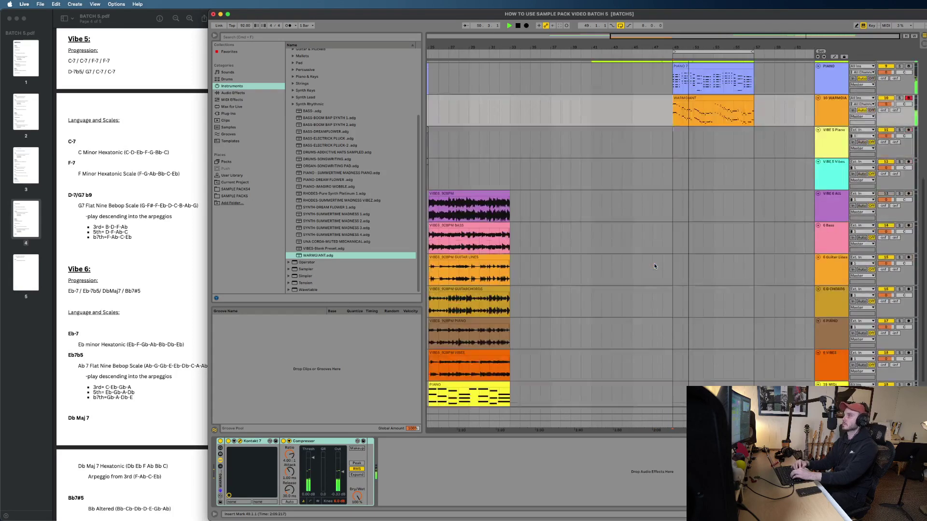
scroll(654, 266, "left", 2)
scroll(639, 264, "up", 2)
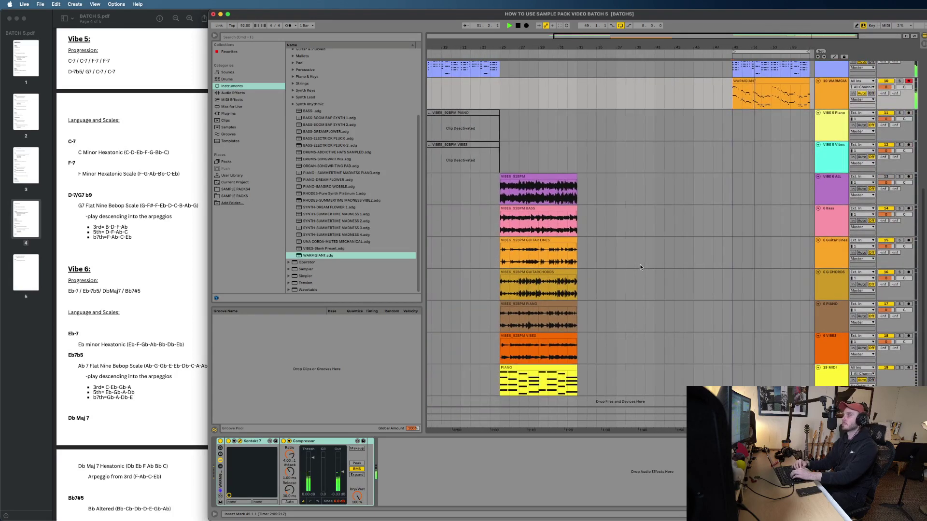
left_click(584, 362)
scroll(627, 345, "right", 3)
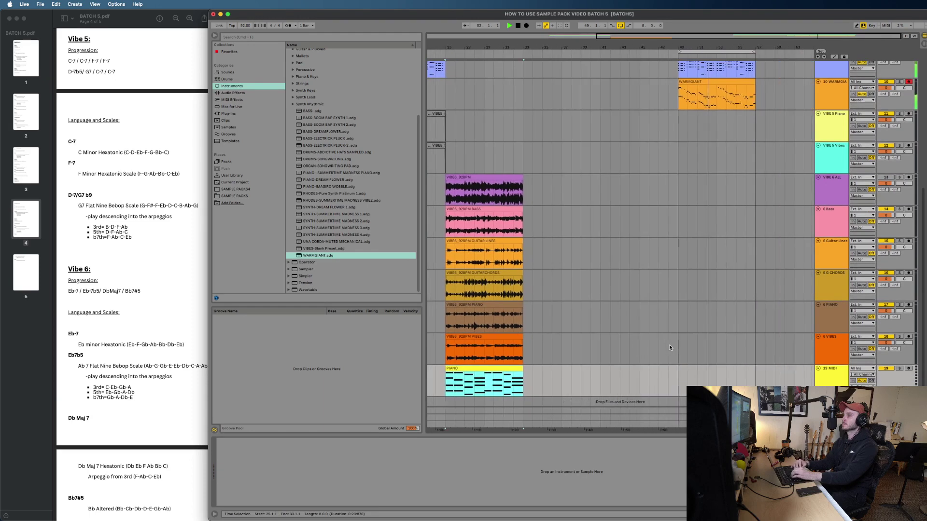
scroll(669, 345, "up", 5)
left_click(751, 243)
left_click(758, 231)
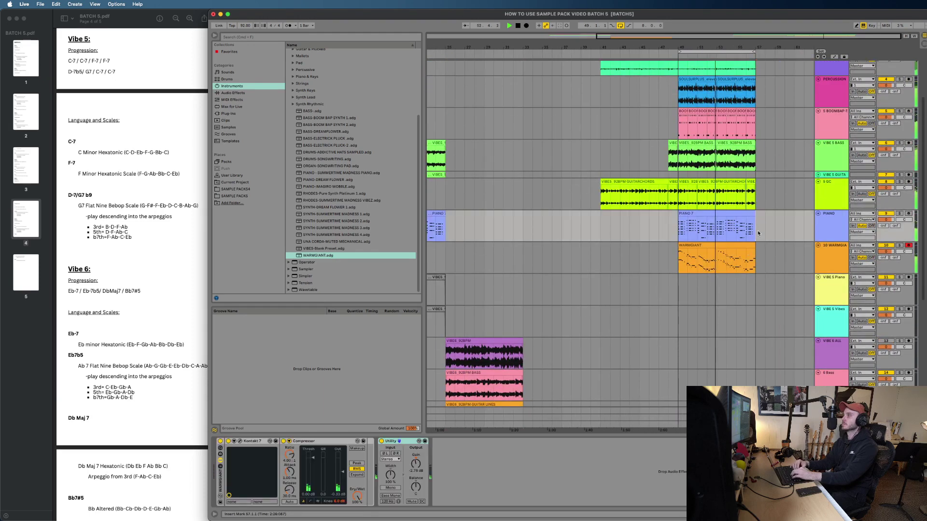
key("super+v")
scroll(757, 233, "right", 3)
scroll(757, 234, "up", 3)
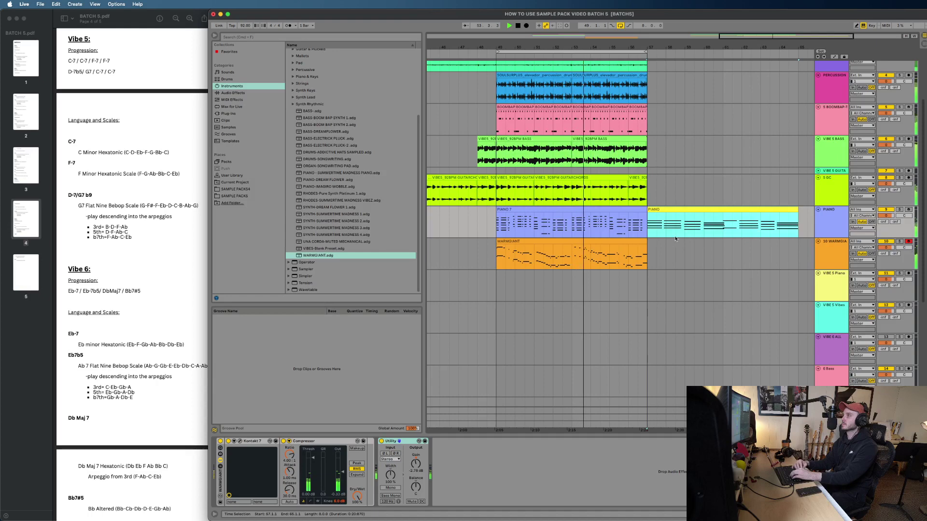
Step: Extend the loop's end to bar 65 and move the WARMGIANT clip to 57.1.1
left_click(639, 227)
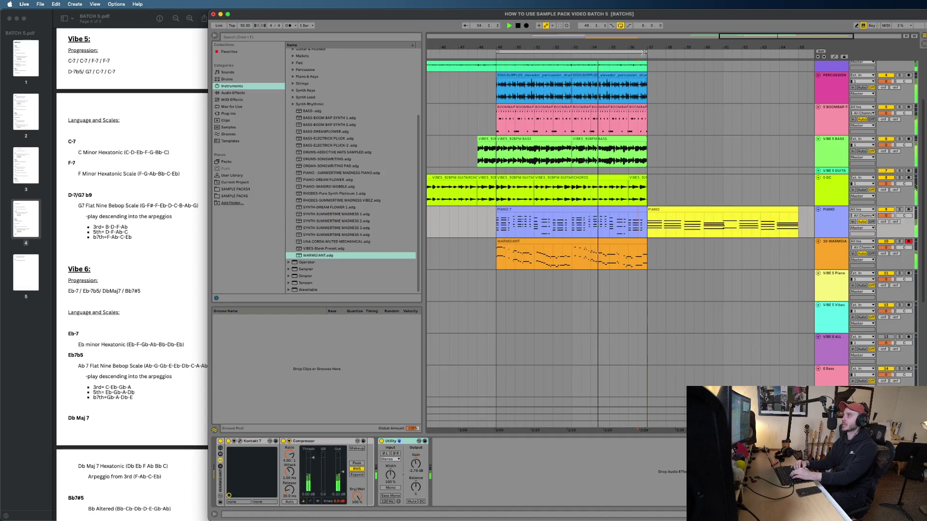
left_click_drag(645, 52, 799, 87)
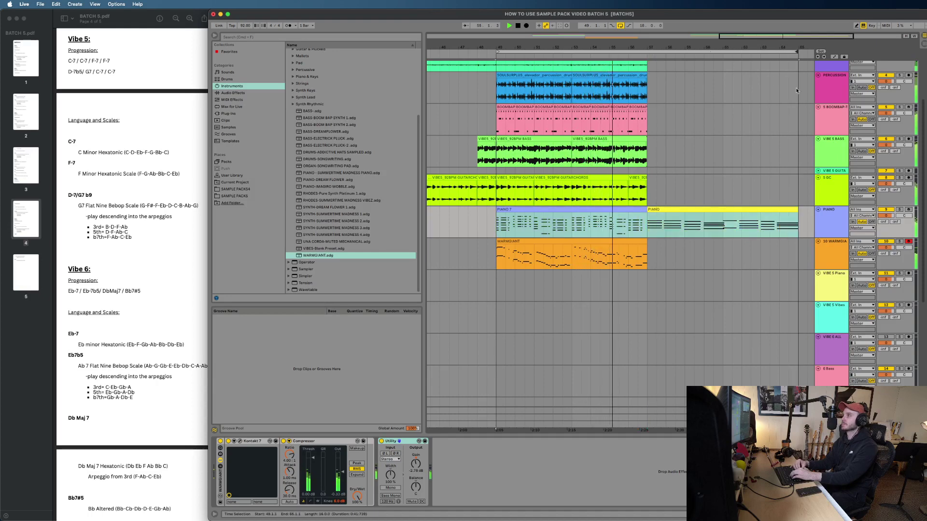
left_click_drag(573, 242, 724, 251)
key("space")
Step: Move the yellow PIANO clip to bar 65 and duplicate the PERCUSSION through PIANO clips of bars 49–57 into bars 57–65
scroll(724, 251, "down", 5)
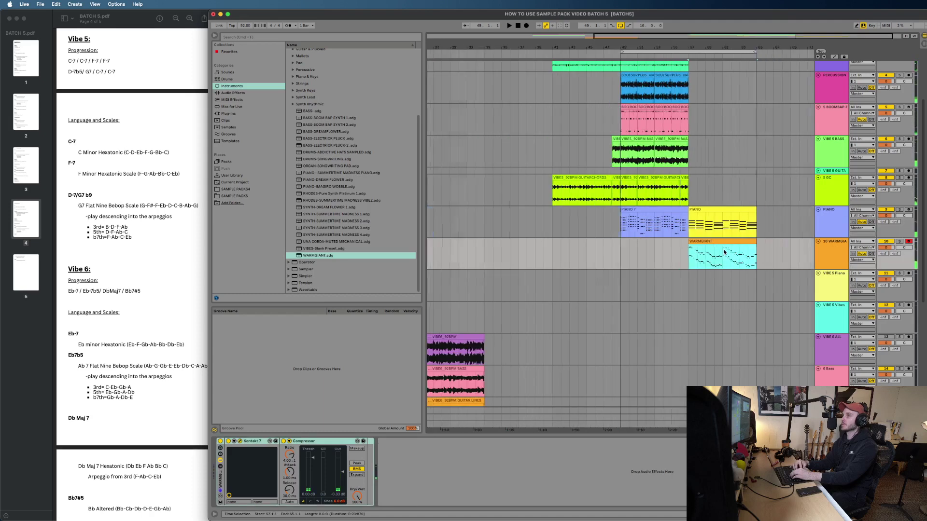
left_click_drag(709, 210, 773, 211)
left_click(670, 210)
scroll(648, 147, "up", 3)
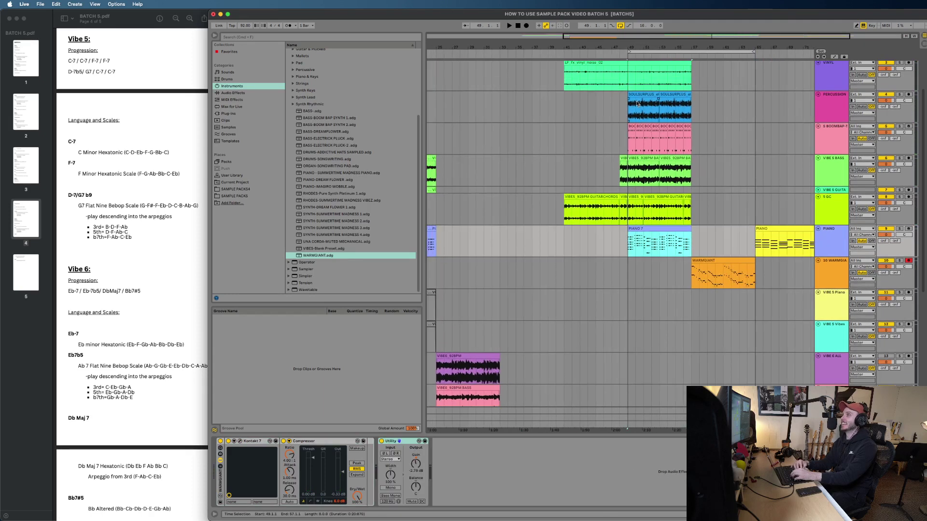
left_click(648, 150, "shift")
key("super+d")
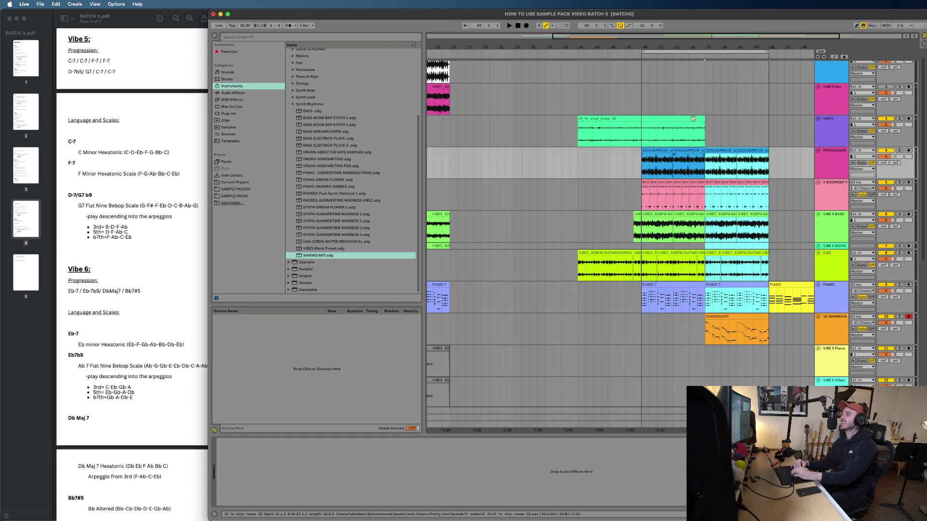
Step: Duplicate the VINYL noise clip so the copy starts at 57.1.1
left_click(694, 119)
key("super+d")
scroll(693, 121, "up", 1)
scroll(694, 121, "down", 5)
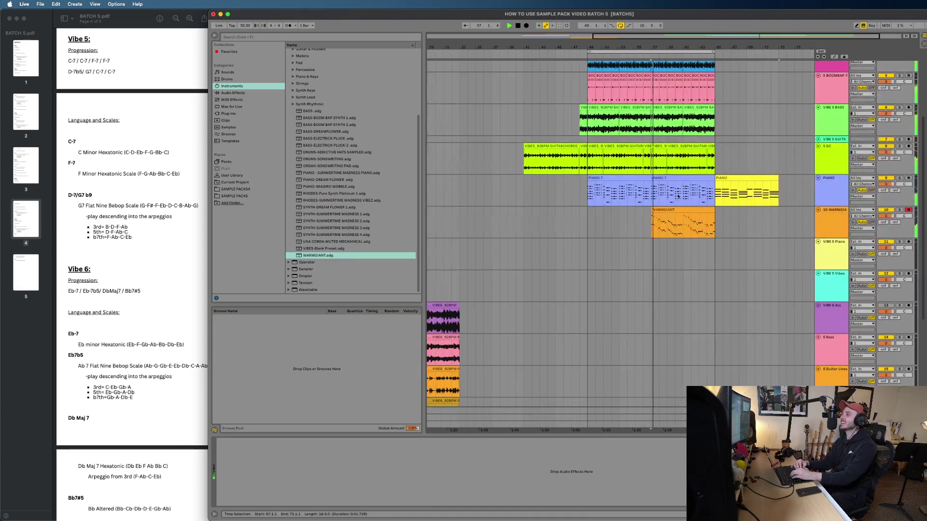
Step: Extend the arrangement loop's end to bar 73
scroll(708, 53, "up", 3)
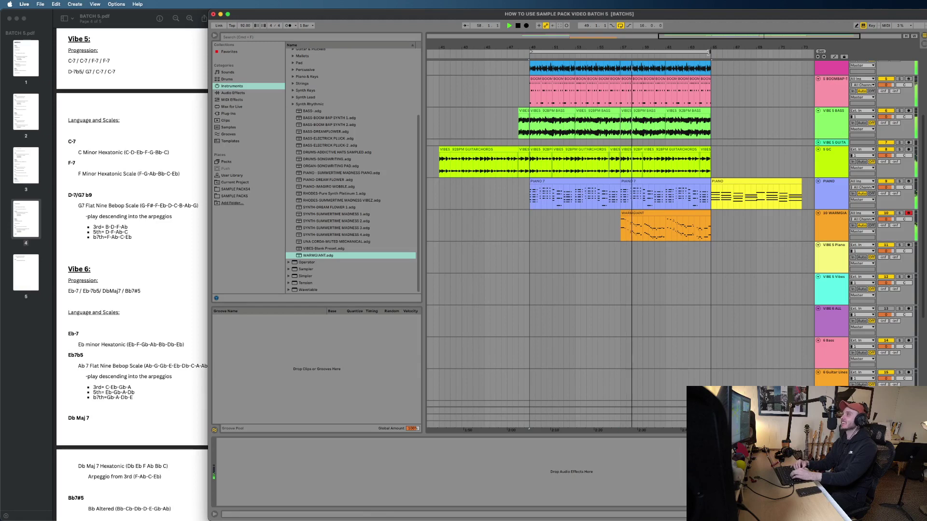
left_click_drag(709, 53, 800, 52)
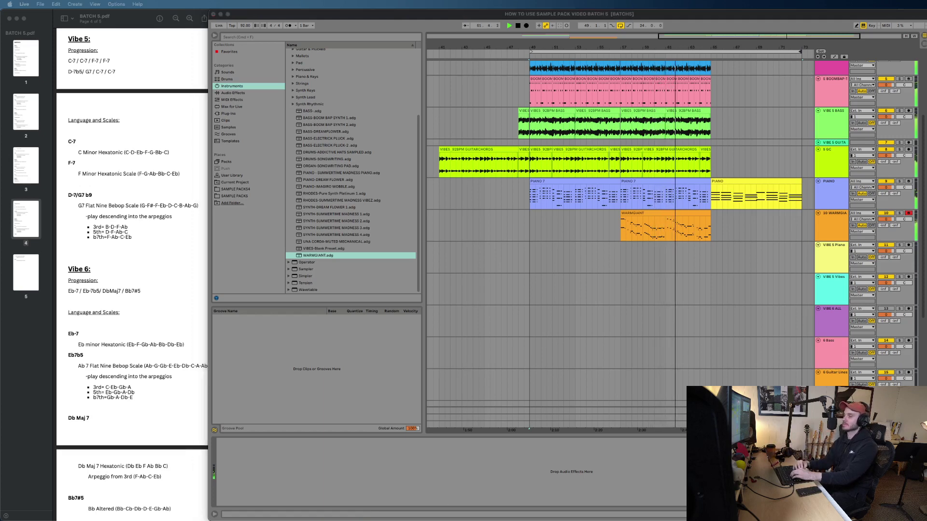
key("super+Tab")
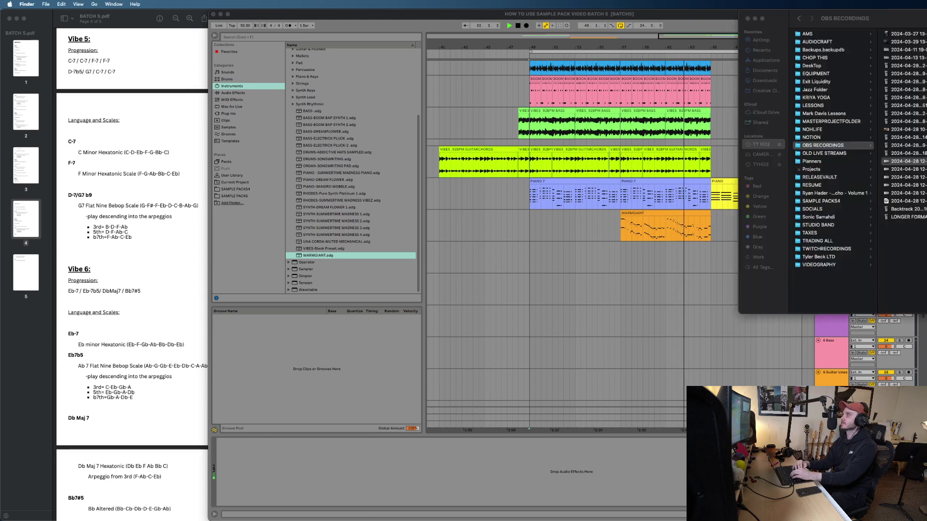
left_click(885, 19)
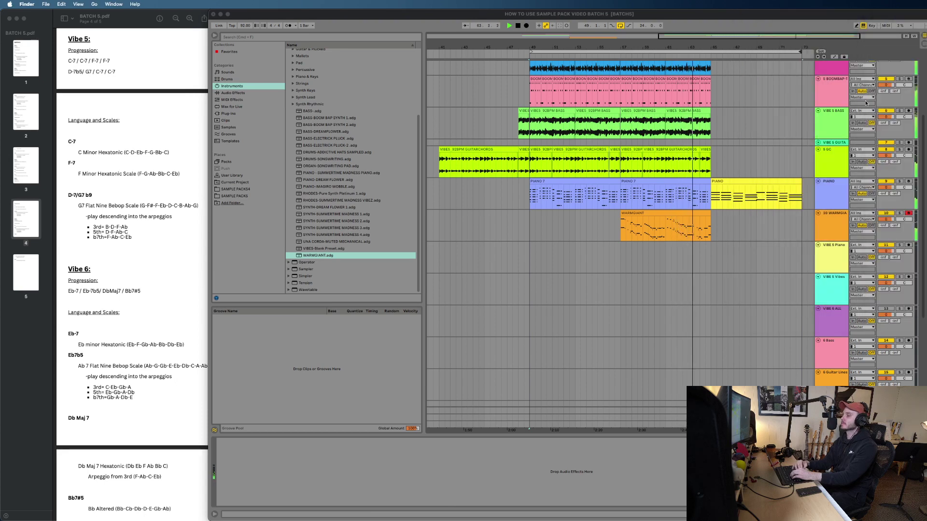
left_click(712, 211)
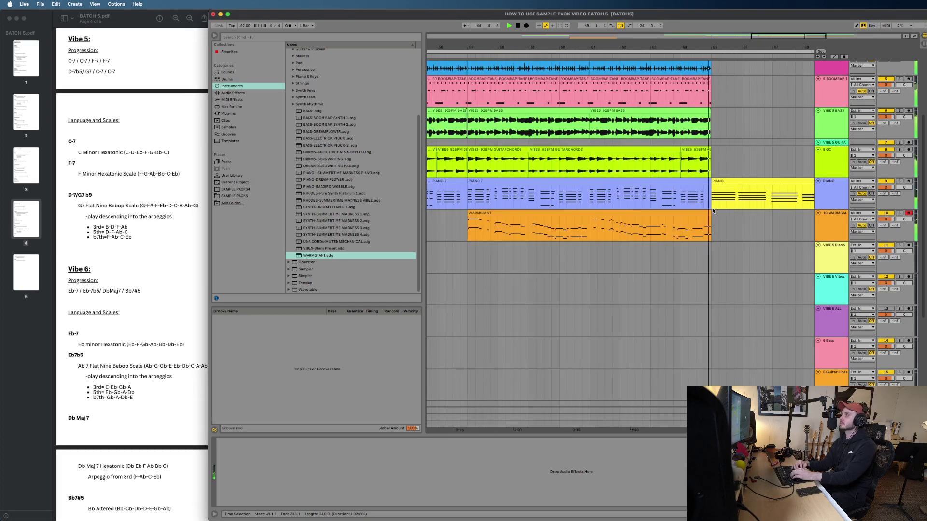
Step: Play the arrangement from 64.1.1 to hear the transition into the yellow PIANO clip at bar 65
scroll(713, 211, "up", 2)
scroll(702, 203, "down", 3)
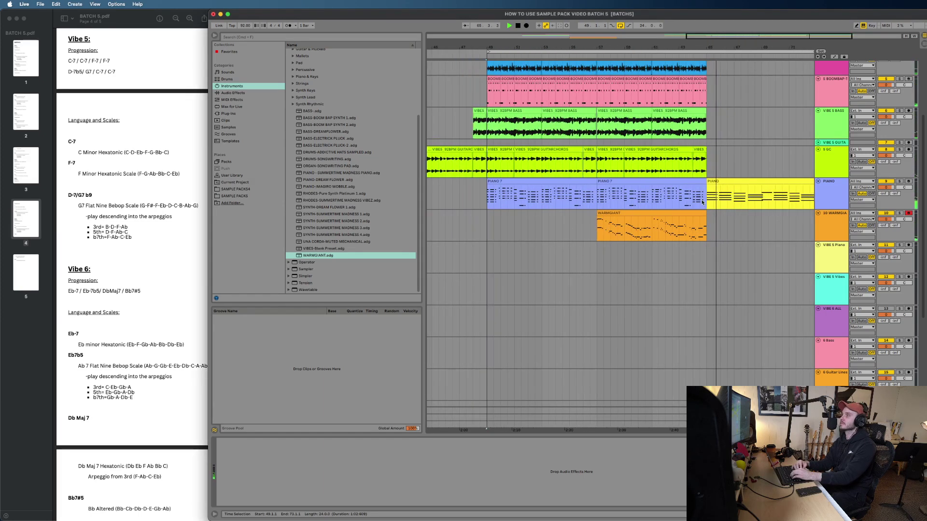
left_click(698, 200)
scroll(695, 198, "up", 5)
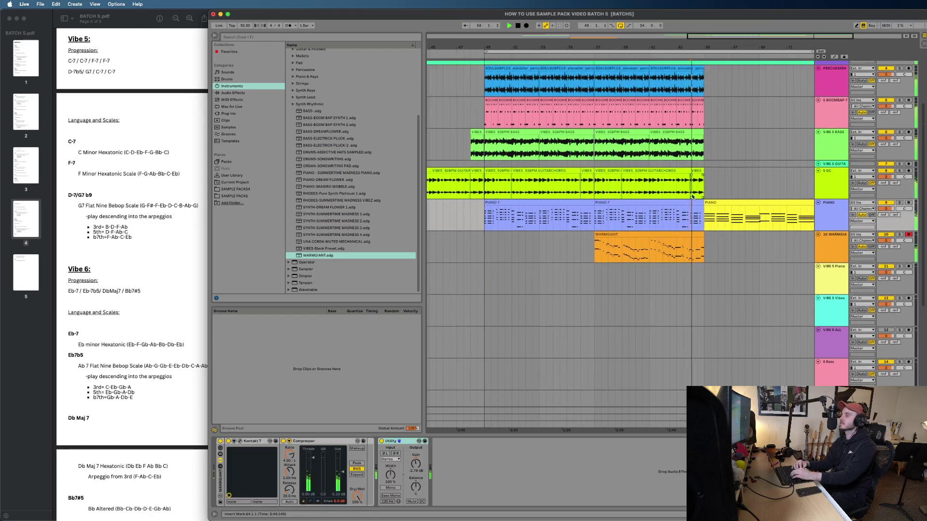
scroll(692, 197, "down", 6)
scroll(627, 289, "down", 3)
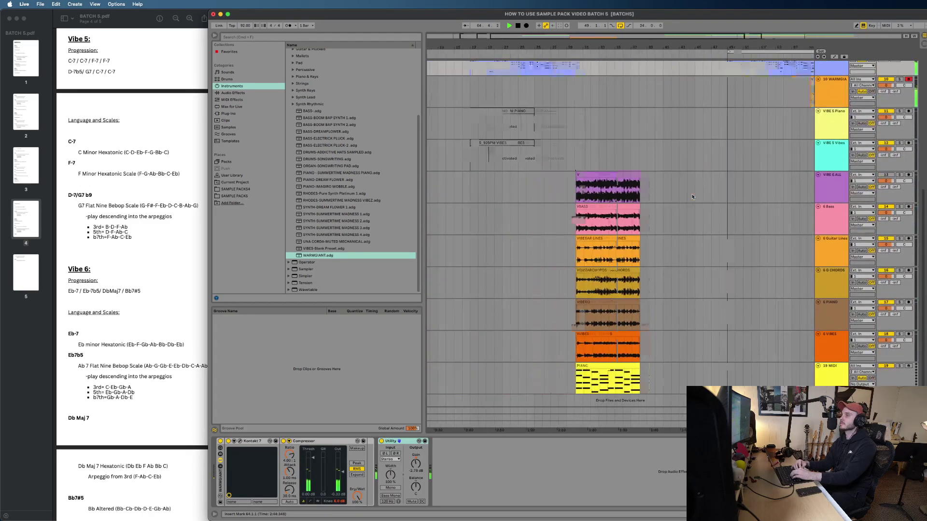
Step: Play the Vibe 6 stems from 25.1.1 to hear how the section sounds
left_click(588, 348)
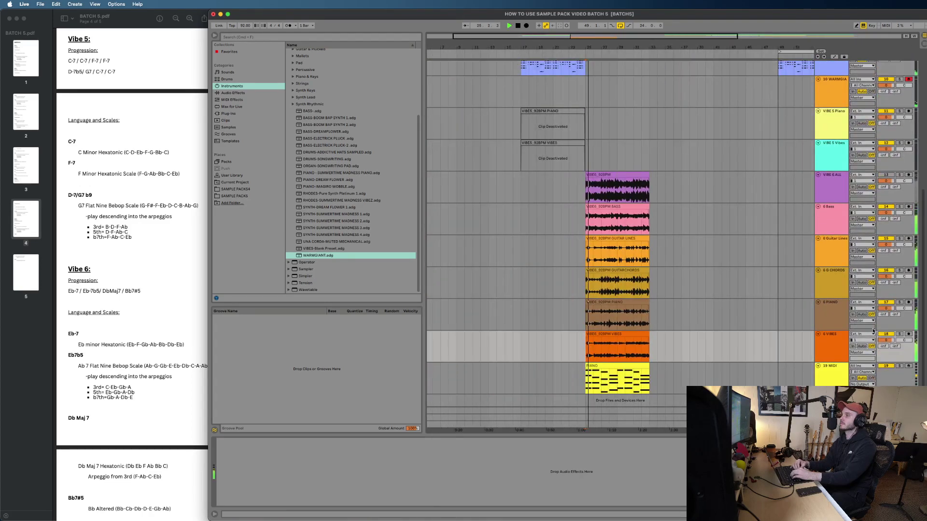
scroll(674, 323, "up", 2)
scroll(674, 326, "up", 3)
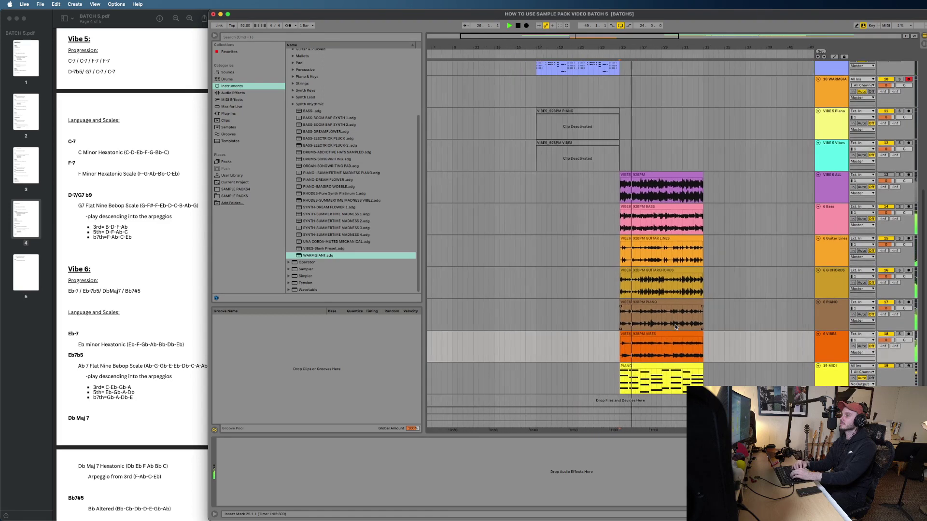
scroll(675, 327, "down", 2)
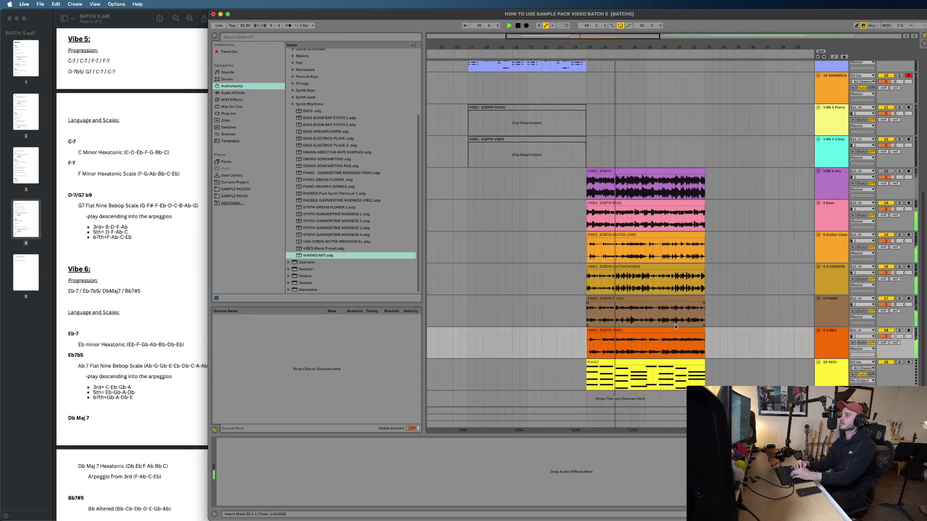
scroll(675, 327, "up", 6)
scroll(675, 327, "right", 6)
scroll(673, 323, "down", 5)
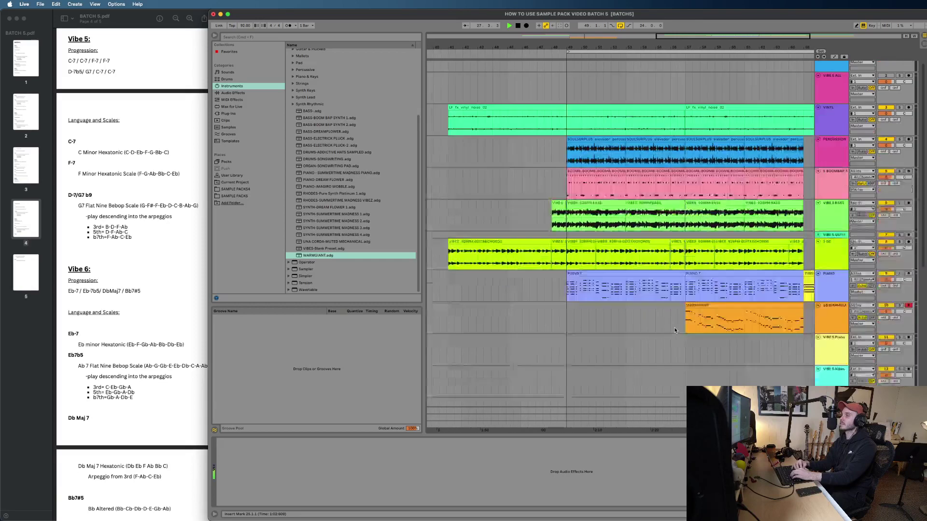
Step: Play the arrangement from 63.1.1 to check the transition against the Vibe 6 stems
left_click(677, 195)
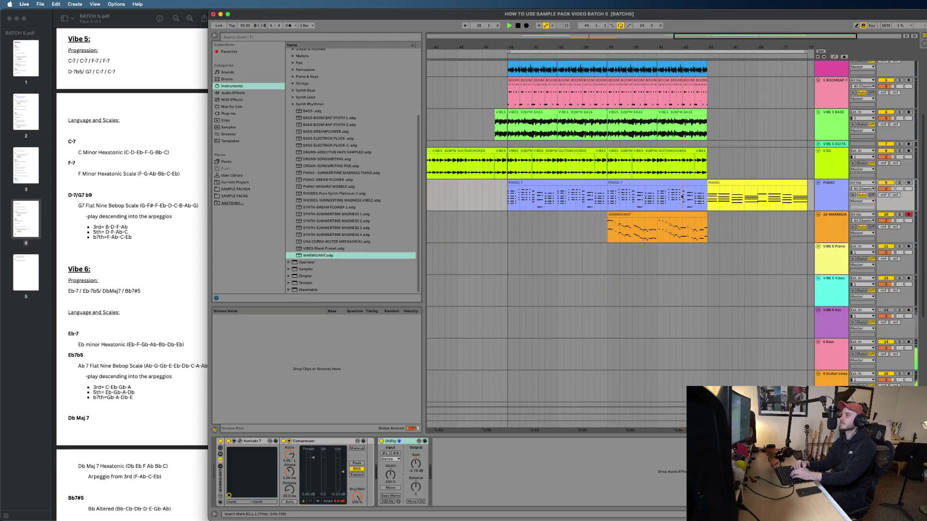
scroll(683, 196, "up", 5)
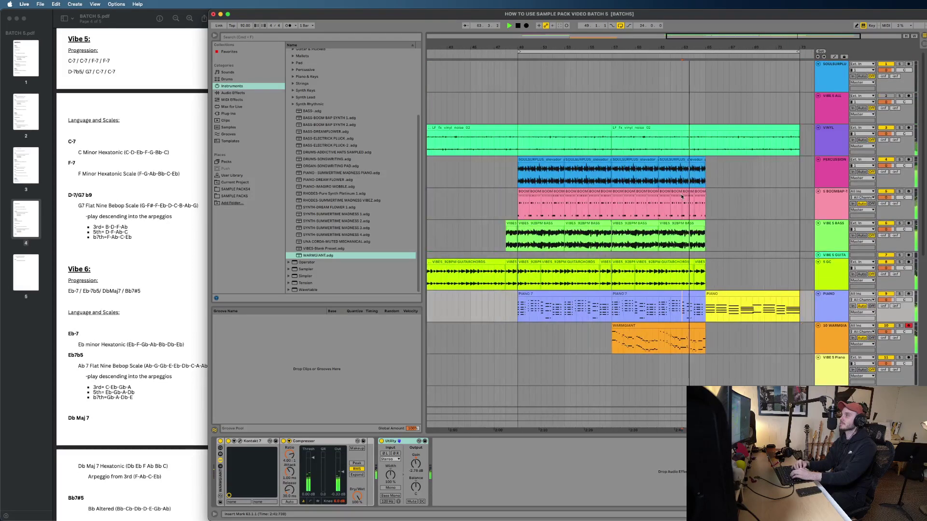
scroll(680, 195, "down", 3)
scroll(680, 195, "down", 5)
scroll(680, 197, "down", 3)
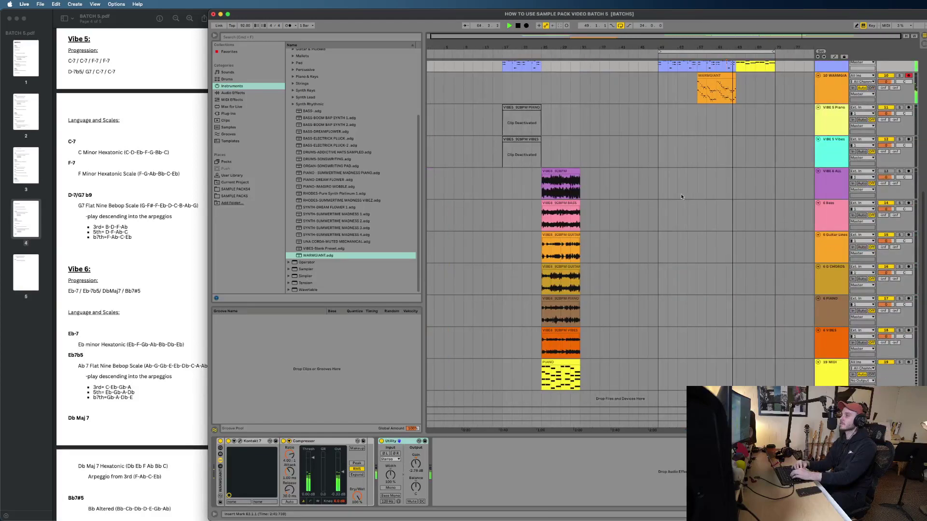
Step: Copy the Vibe 6 guitar chords clip at bar 25 to the 5 GC track at 65.1.1
left_click(561, 299)
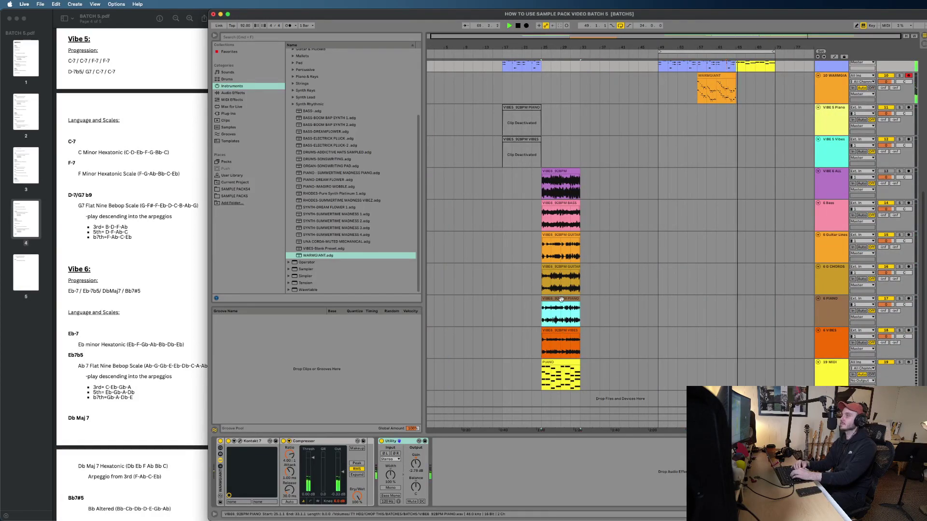
left_click(562, 267)
scroll(774, 189, "up", 5)
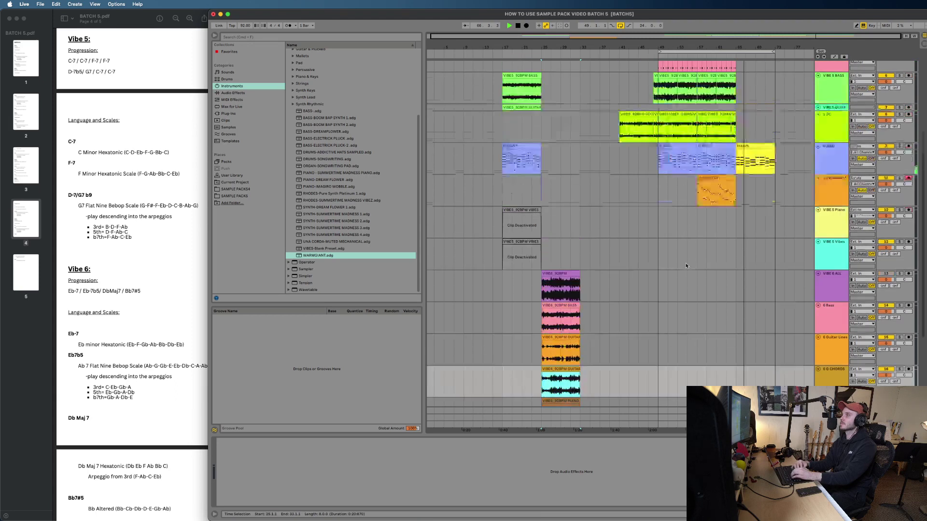
scroll(746, 192, "up", 5)
left_click(716, 189)
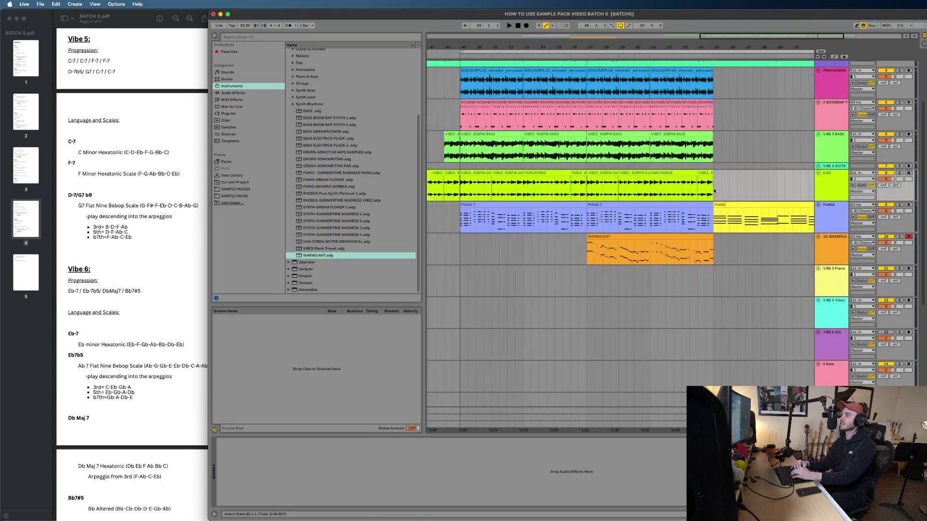
key("super+v")
Step: Play from 64.1.1 and compare the timing of the guitar chords with the PIANO clip's notes in bars 65–73
key("space")
left_click(695, 192)
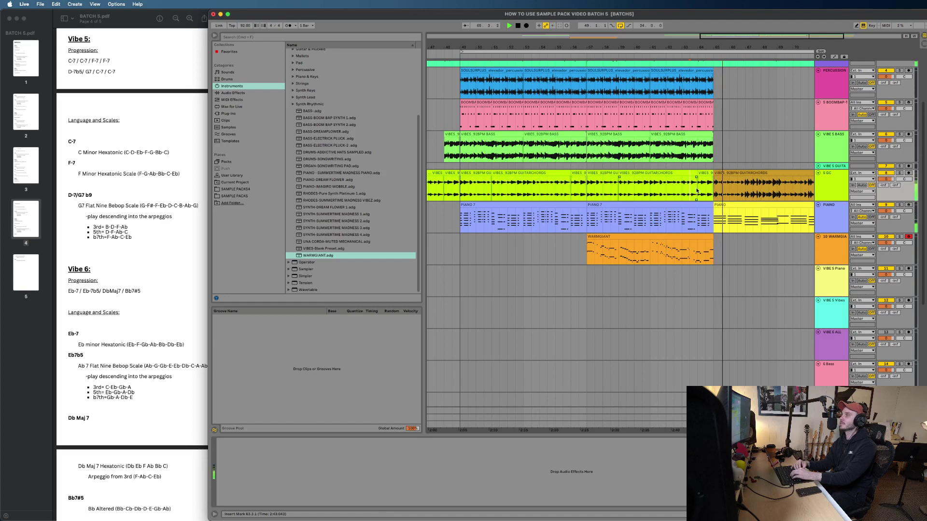
key("space")
key("space")
scroll(697, 191, "up", 4)
scroll(697, 190, "up", 5)
scroll(696, 190, "right", 4)
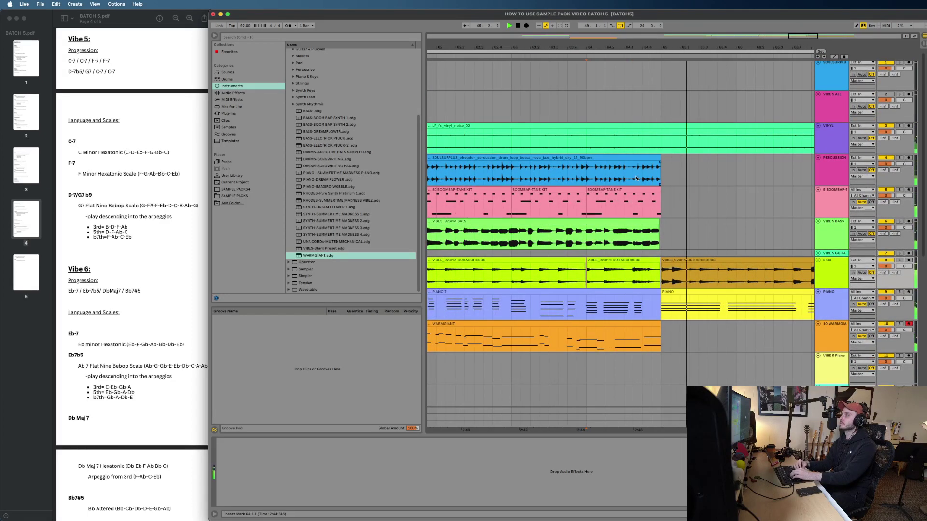
scroll(636, 179, "down", 3)
scroll(671, 236, "down", 3)
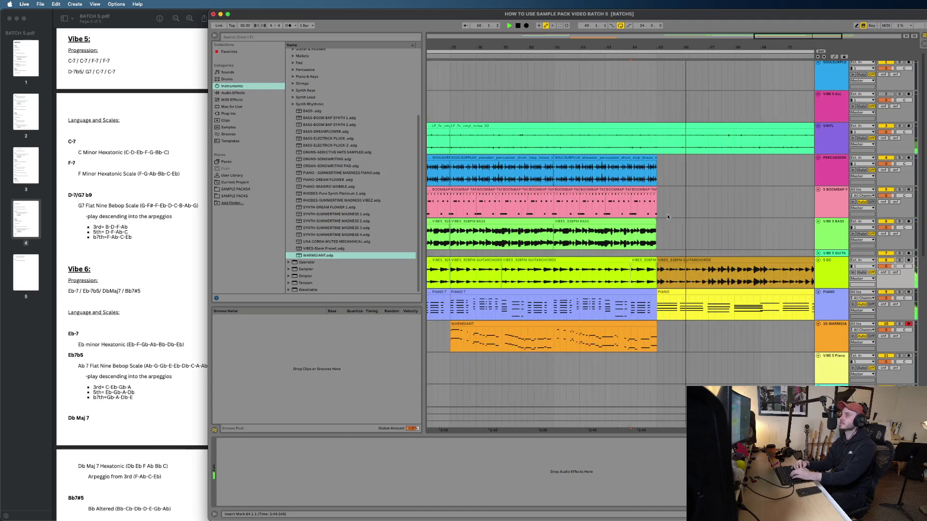
scroll(680, 248, "down", 3)
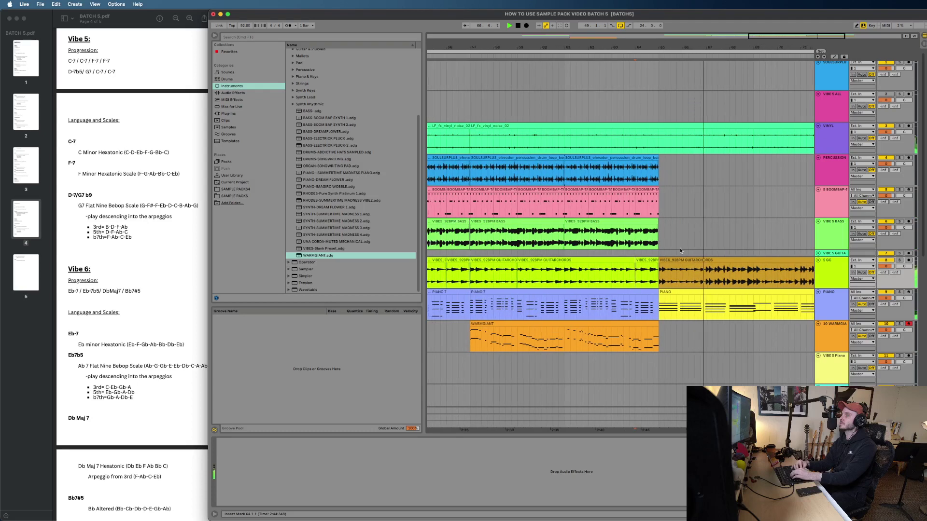
scroll(680, 249, "down", 2)
scroll(680, 248, "right", 2)
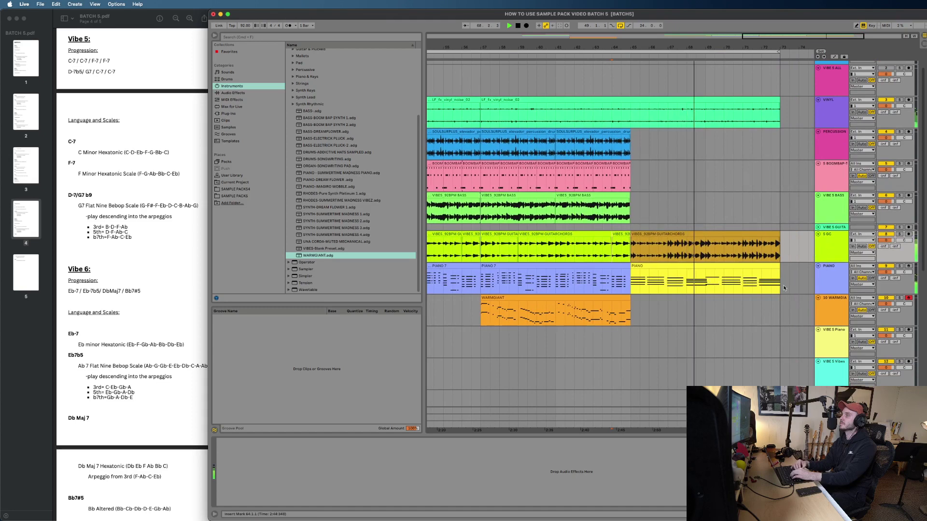
scroll(687, 267, "up", 1)
scroll(685, 251, "up", 2)
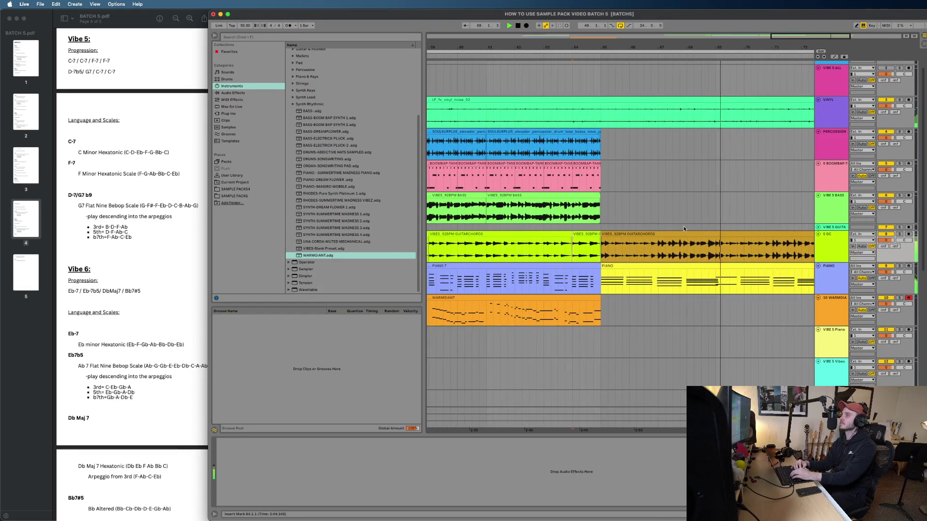
scroll(684, 229, "up", 1)
scroll(699, 256, "up", 2)
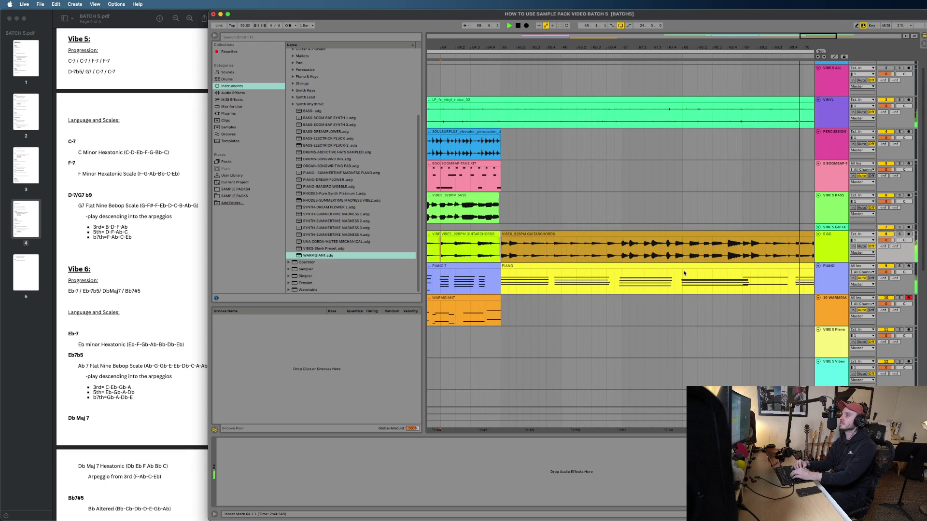
Step: Open the yellow PIANO clip at bar 65 and trim the start of the third chord's notes slightly later, to about bar 3 of the clip
left_click(692, 265)
double_click(690, 273)
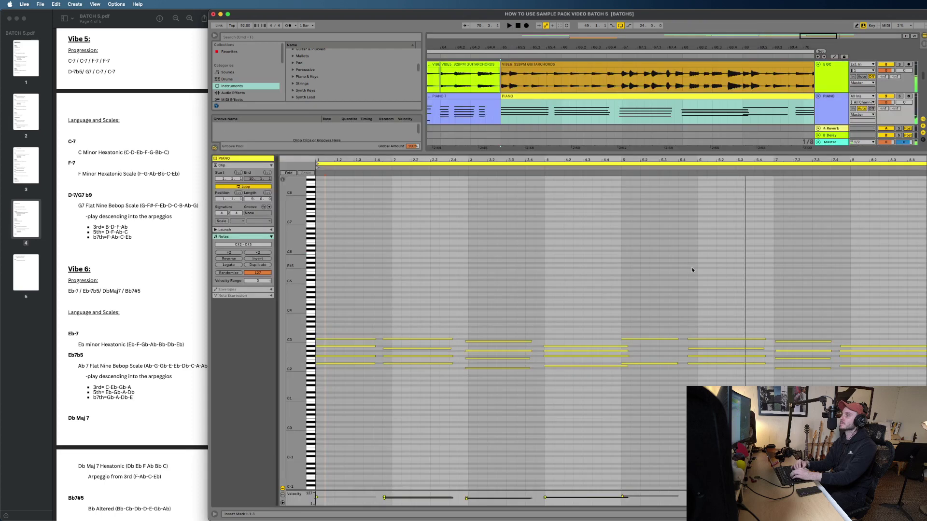
left_click_drag(537, 387, 490, 324)
scroll(489, 322, "up", 3)
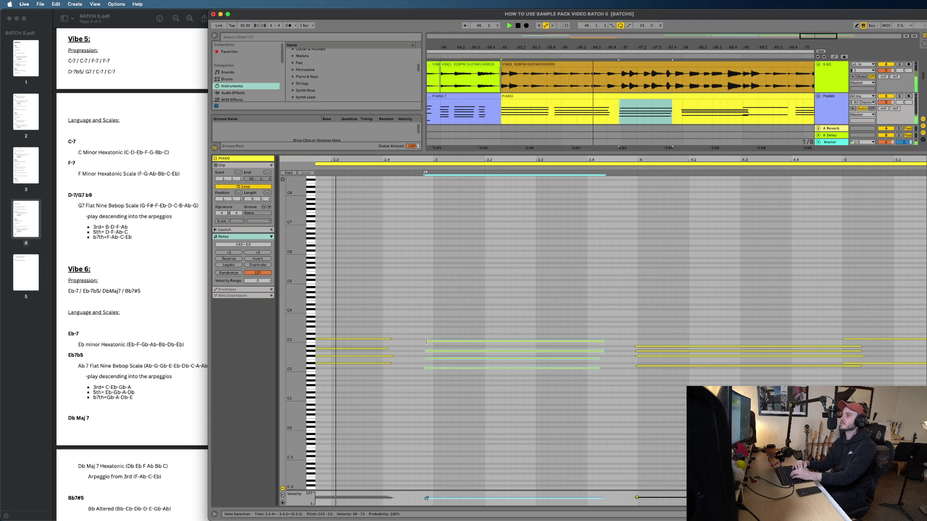
mouse_move(427, 343)
left_mouse_down()
mouse_move(456, 339)
mouse_move(429, 339)
left_mouse_up()
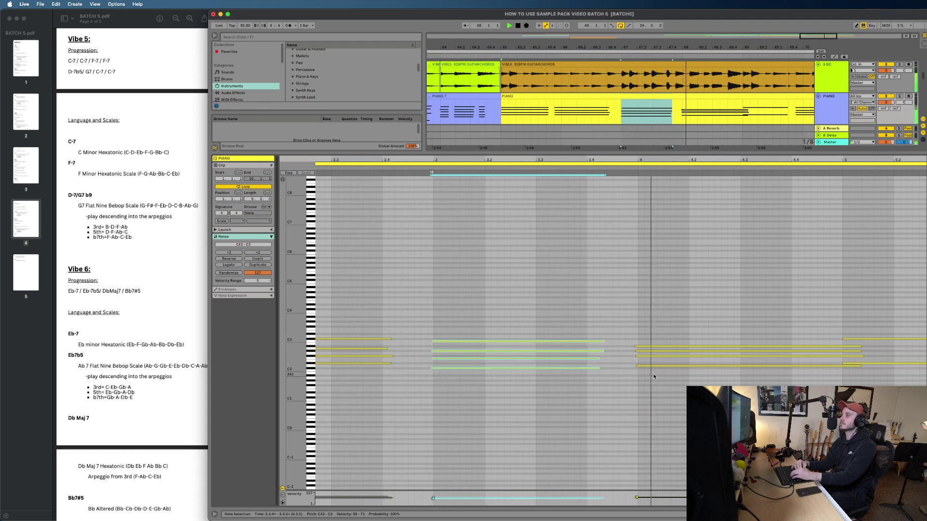
Step: Extend the start of the PIANO clip's fourth chord slightly earlier, to just before bar 4, and resume playback
key("space")
left_click_drag(650, 375, 619, 350)
key("space")
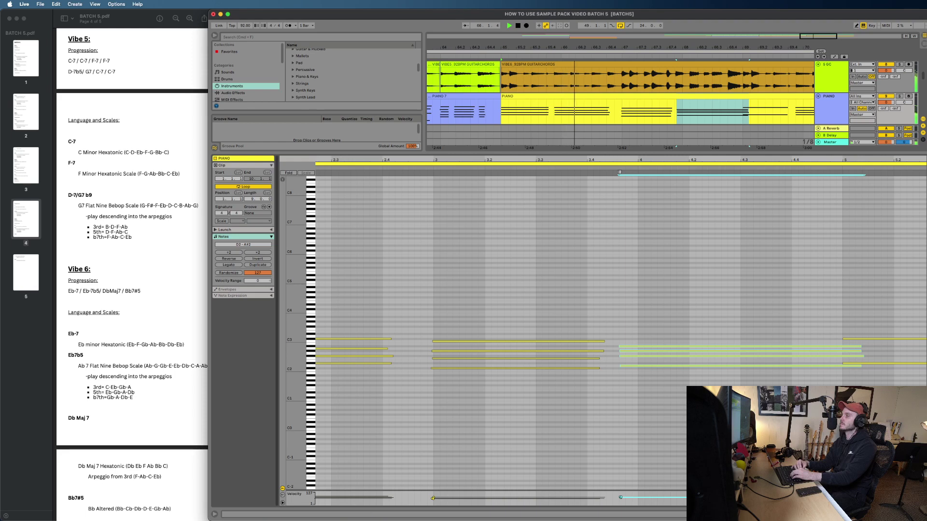
Step: Compare the fourth piano chord with the guitar waveform above it, and extend the chord's start slightly earlier to match
left_click(922, 515)
scroll(697, 250, "up", 3)
scroll(698, 250, "down", 2)
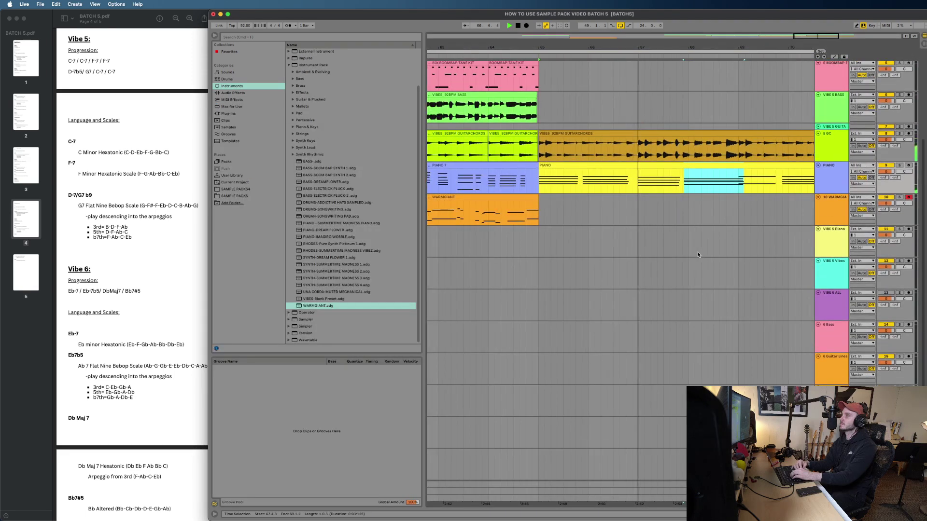
scroll(698, 250, "up", 5)
key("space")
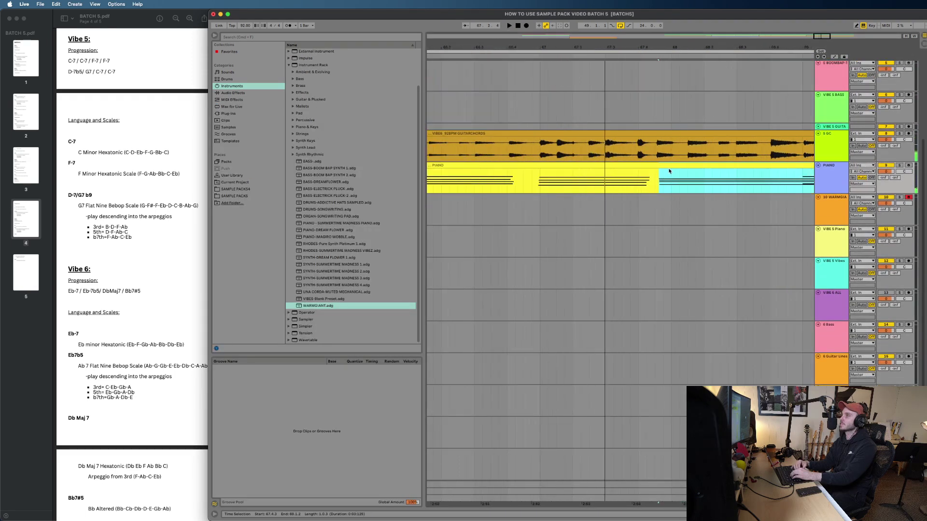
double_click(669, 171)
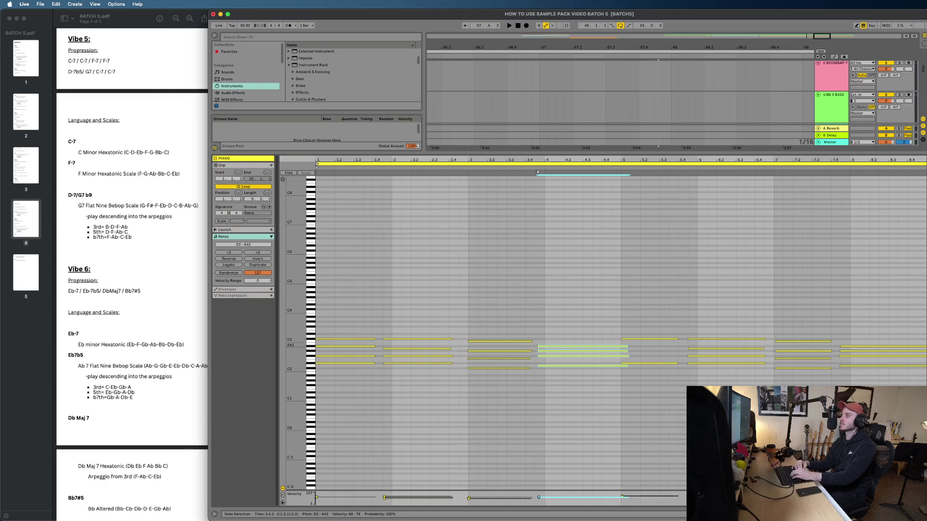
left_click_drag(537, 346, 534, 349)
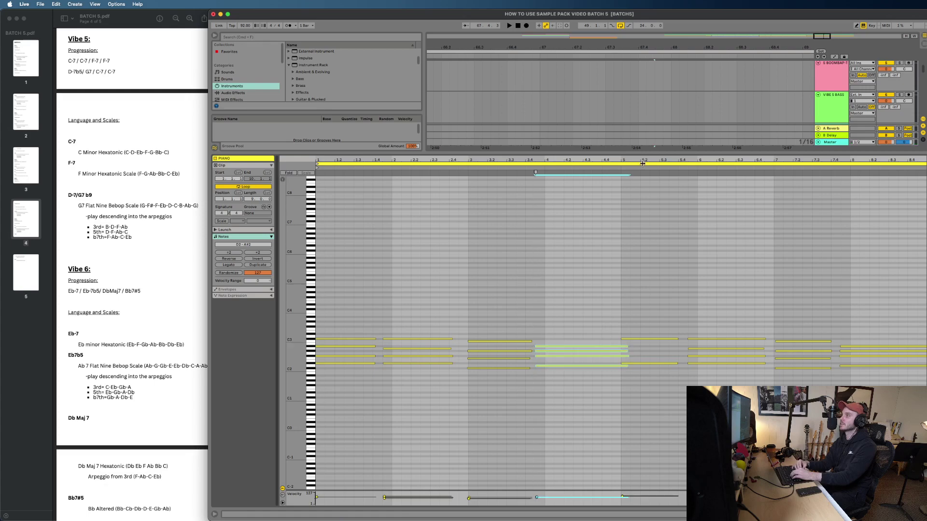
Step: Enlarge the arrangement area and delete the chord that begins at about bar 5 of the yellow PIANO clip
left_click_drag(643, 152, 648, 303)
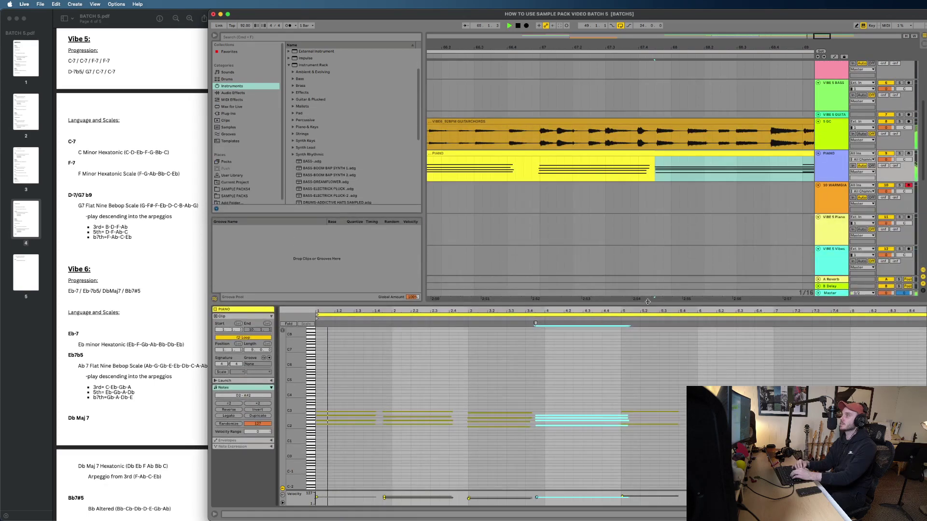
scroll(682, 208, "down", 5)
scroll(714, 169, "right", 2)
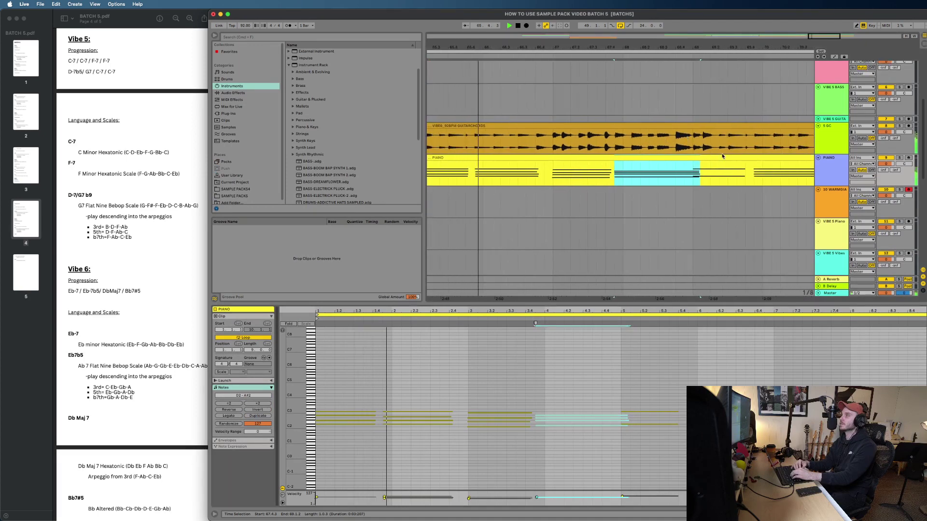
left_click(627, 448)
scroll(627, 449, "up", 4)
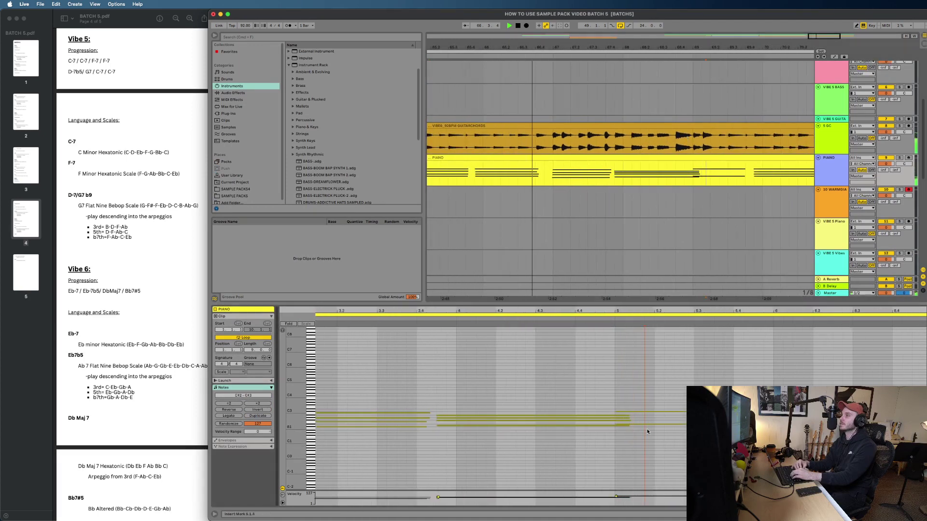
left_click_drag(647, 432, 646, 408)
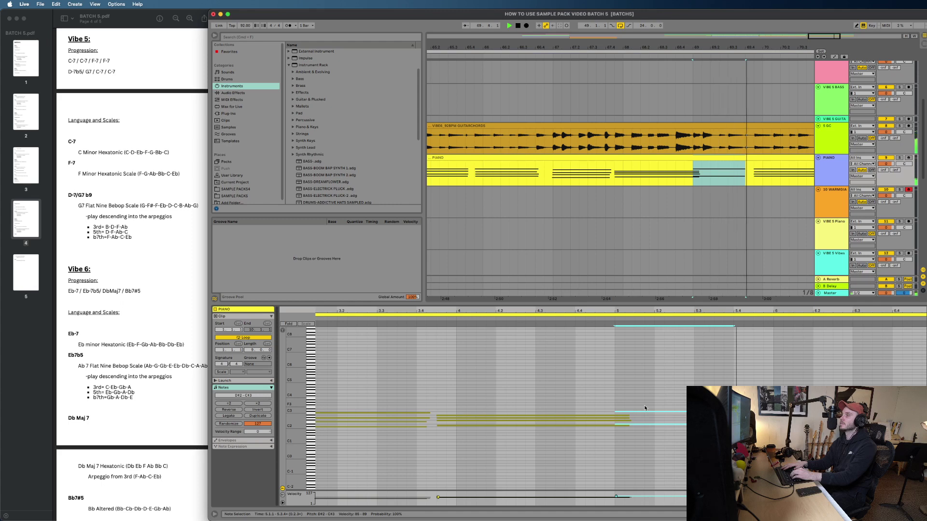
key("Delete")
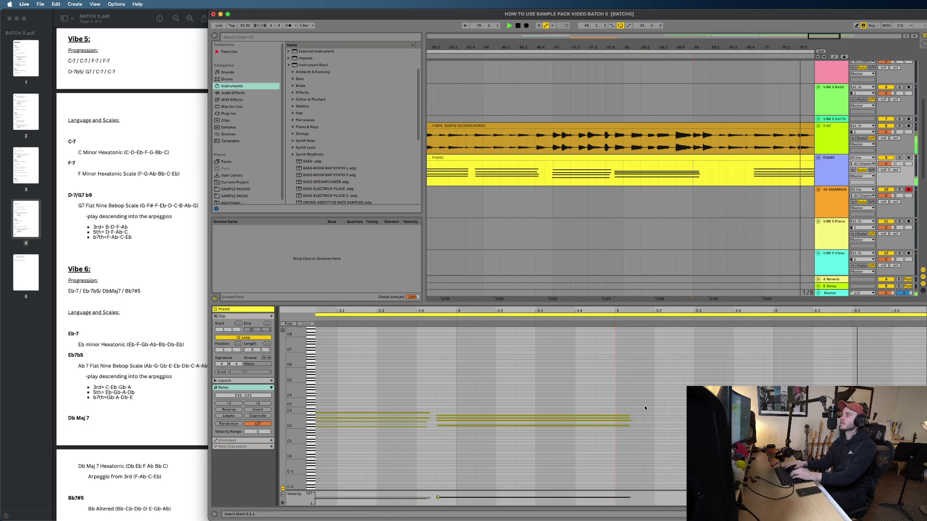
Step: Split the yellow PIANO clip at bar 69 and replace its second half with a copy of bars 65–69
scroll(671, 200, "down", 5)
scroll(671, 201, "down", 3)
scroll(670, 201, "up", 5)
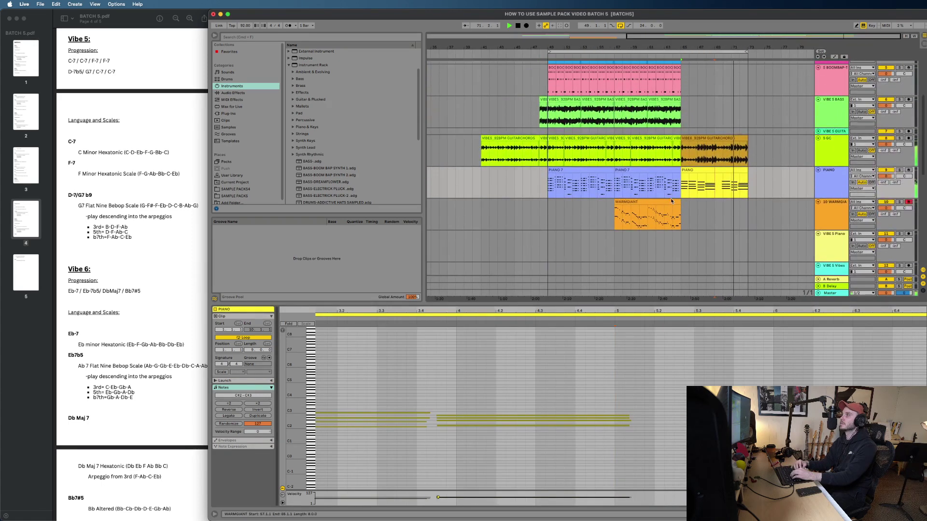
scroll(729, 202, "up", 3)
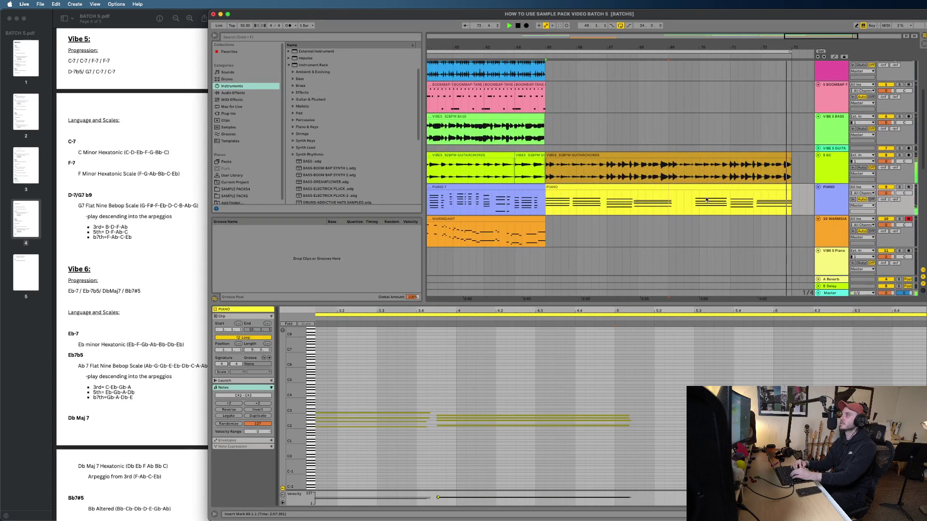
key("super+e")
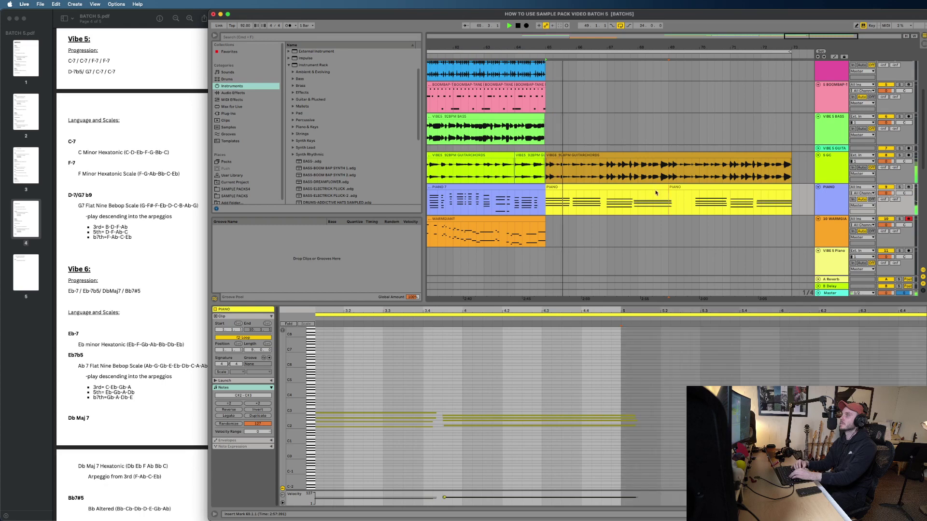
scroll(653, 189, "down", 4)
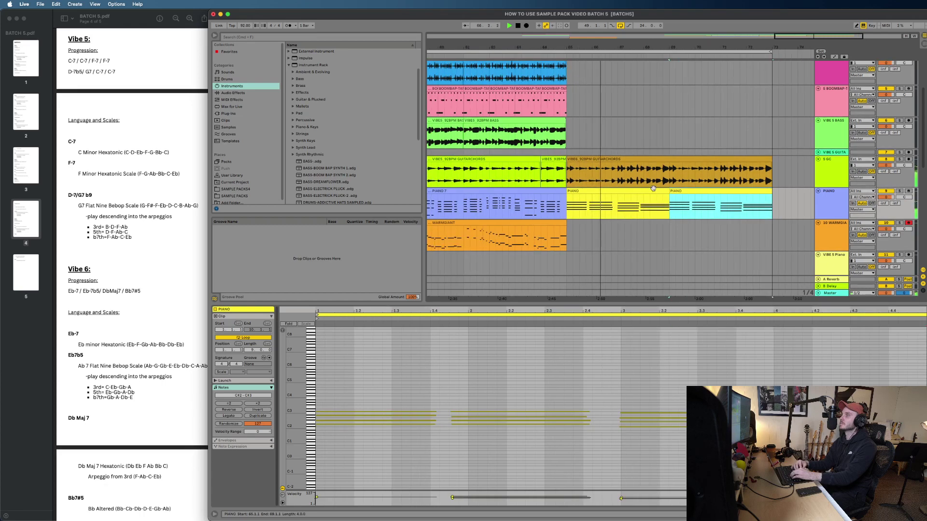
Step: Stop playback and rename the boom-bap drum track as DRUMS
left_click(599, 140)
scroll(599, 145, "up", 5)
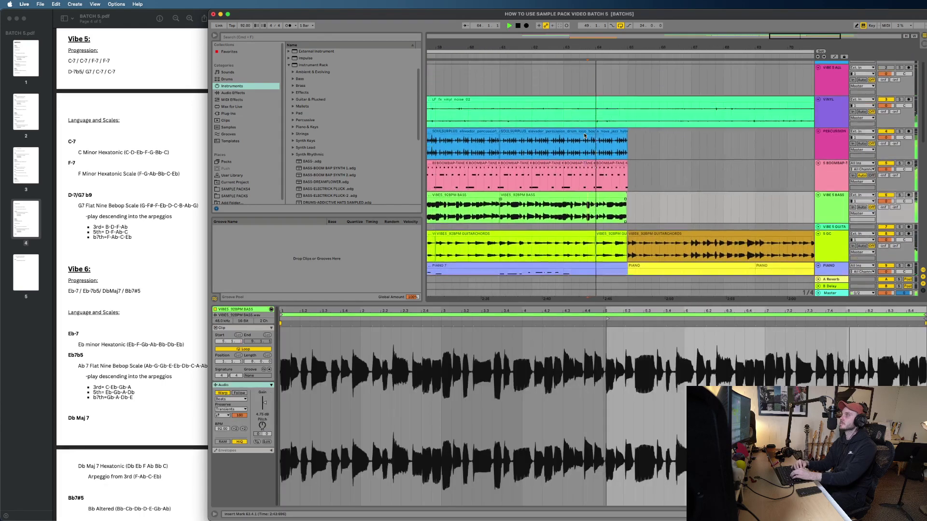
scroll(598, 156, "down", 3)
scroll(597, 156, "down", 5)
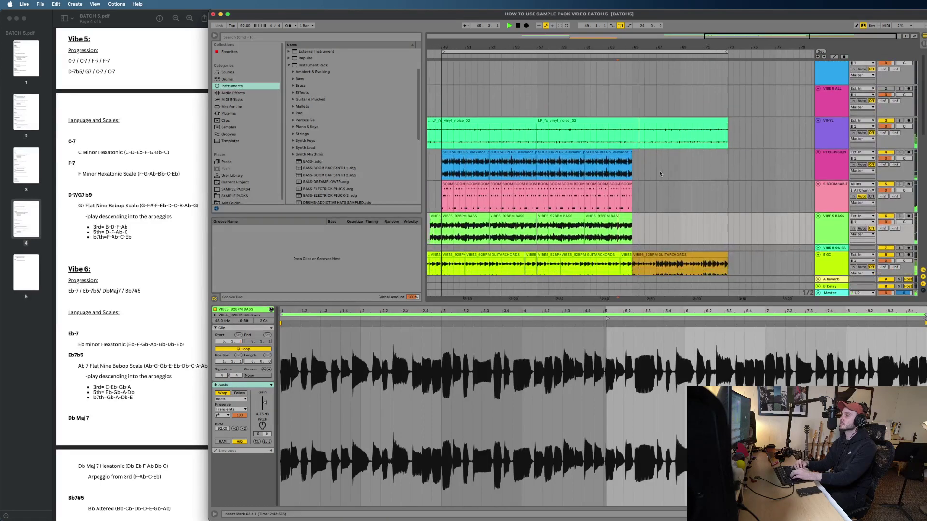
scroll(724, 157, "down", 2)
scroll(725, 156, "left", 2)
left_click(828, 161)
key("super+r")
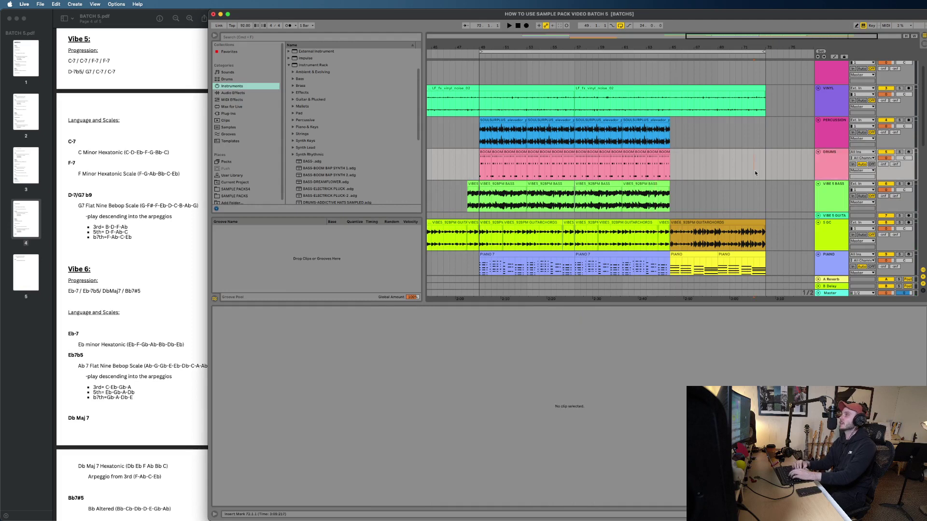
key("Return")
Step: Insert a new audio track below DRUMS and name it RIDE
key("super+t")
key("super+r")
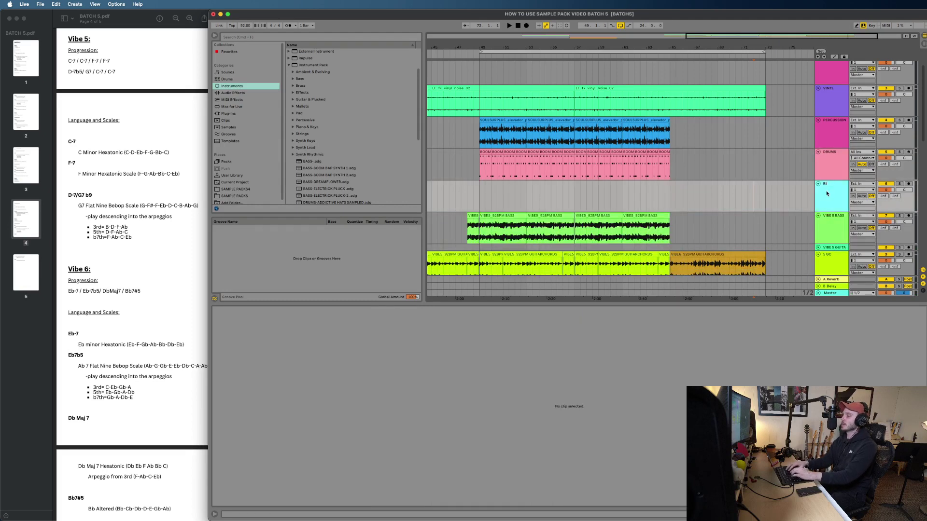
type("RIDE")
key("Return")
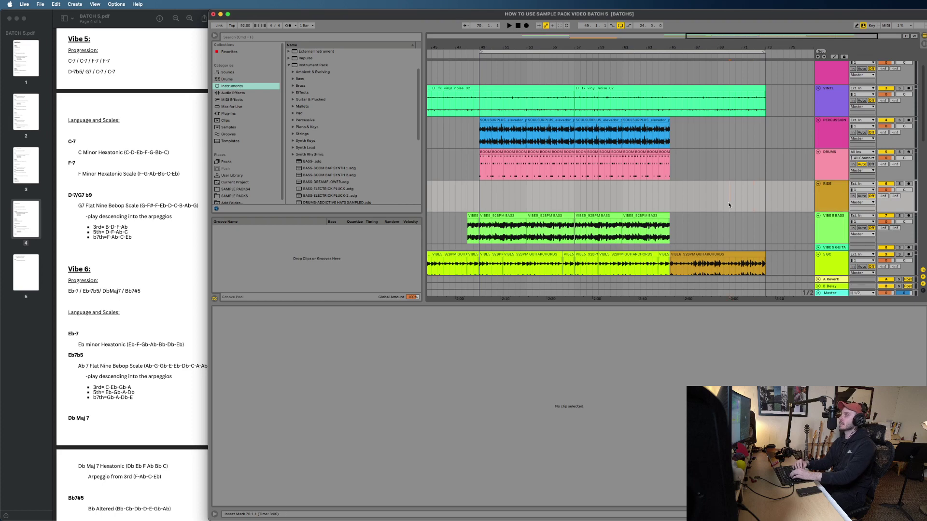
Step: Switch to the sample files and place the soft ride sample on the RIDE track at bar 65
left_click(728, 202)
key("super+Tab")
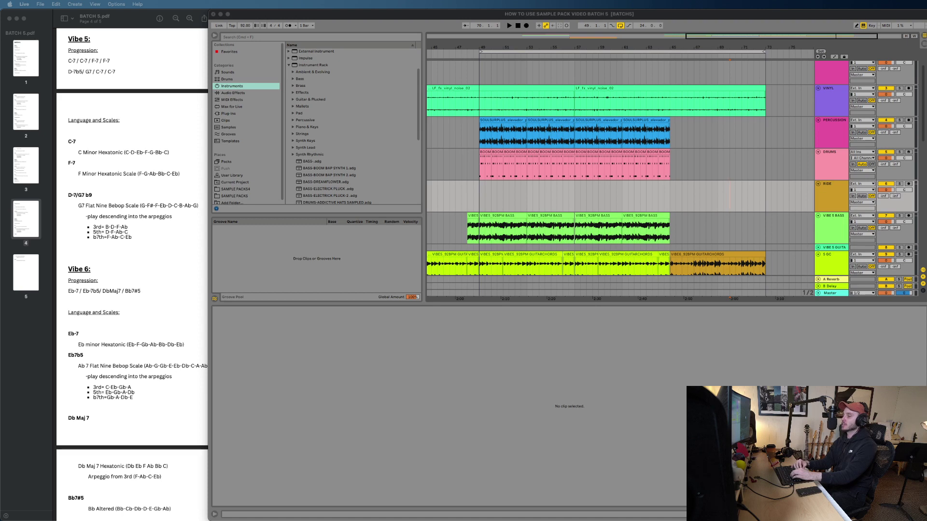
left_click_drag(407, 487, 671, 194)
Step: Play the bars leading into bar 65 to check how the ride sounds in the transition
left_click(663, 194)
key("plus")
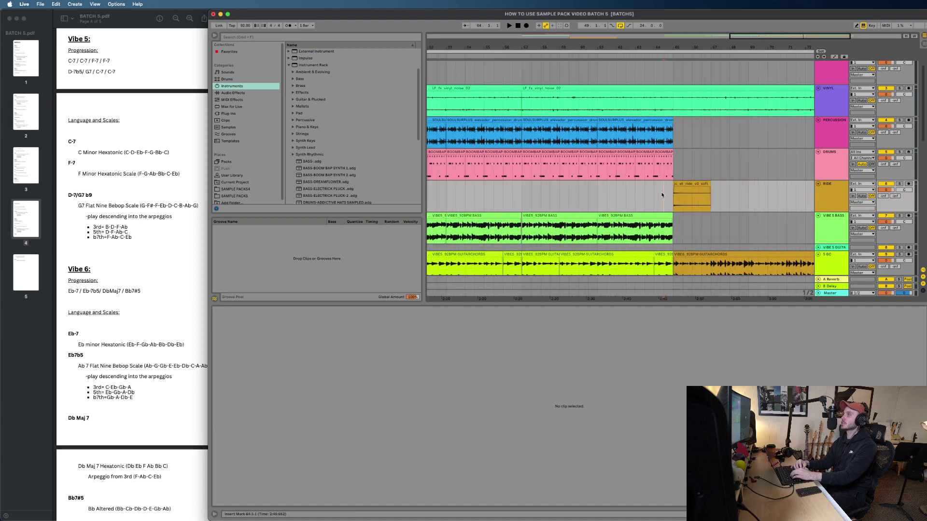
key("space")
key("plus")
key("plus")
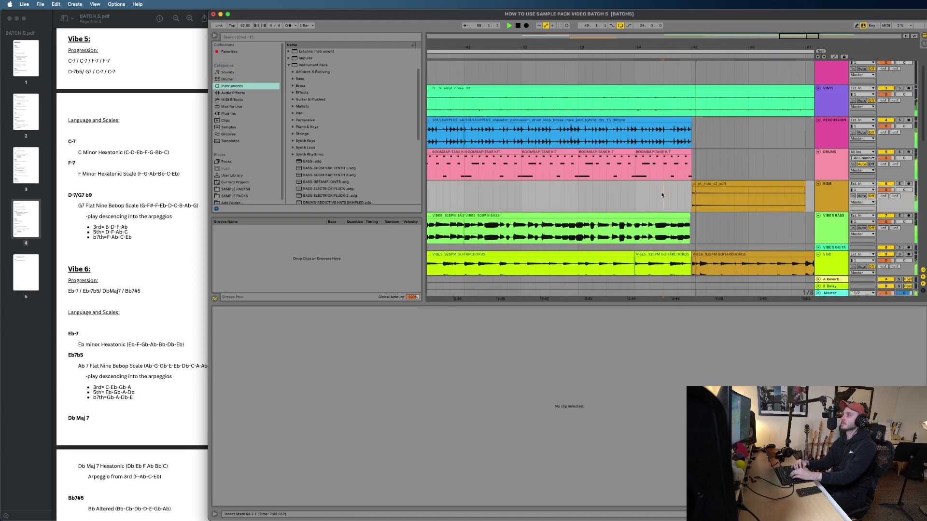
scroll(696, 181, "up", 3)
scroll(696, 181, "down", 5)
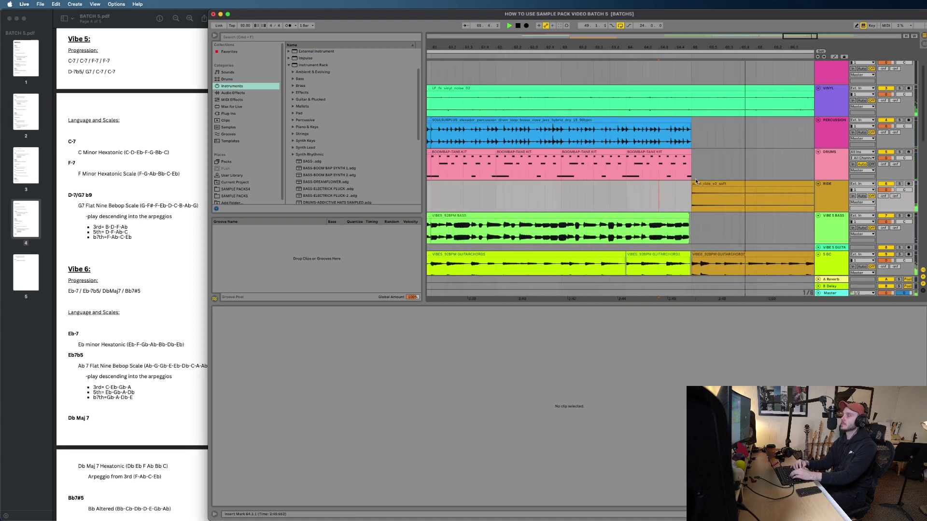
left_click(635, 200)
key("space")
key("space")
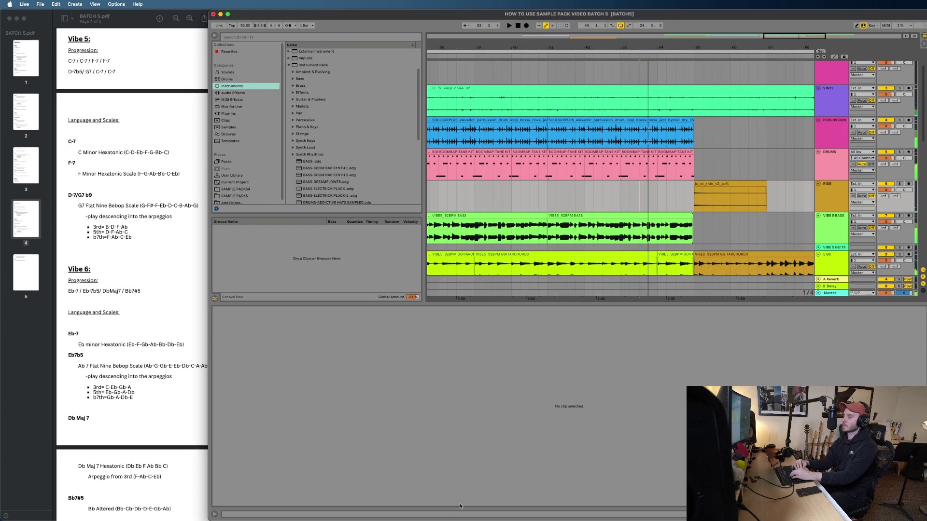
Step: Bring in the 90 bpm Fx sample from the sample files and place it at bar 64 on a new audio track below VINYL
key("super+Tab")
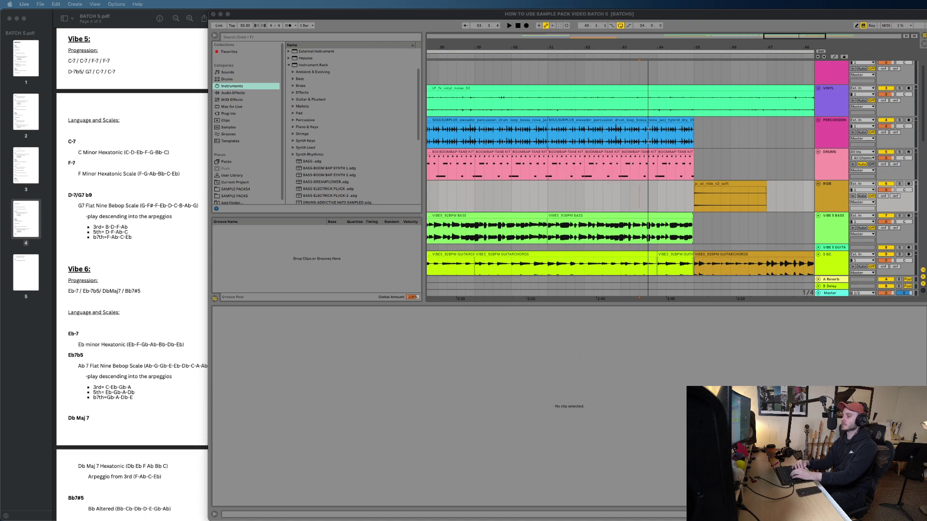
left_click_drag(430, 261, 526, 199)
left_click(709, 152)
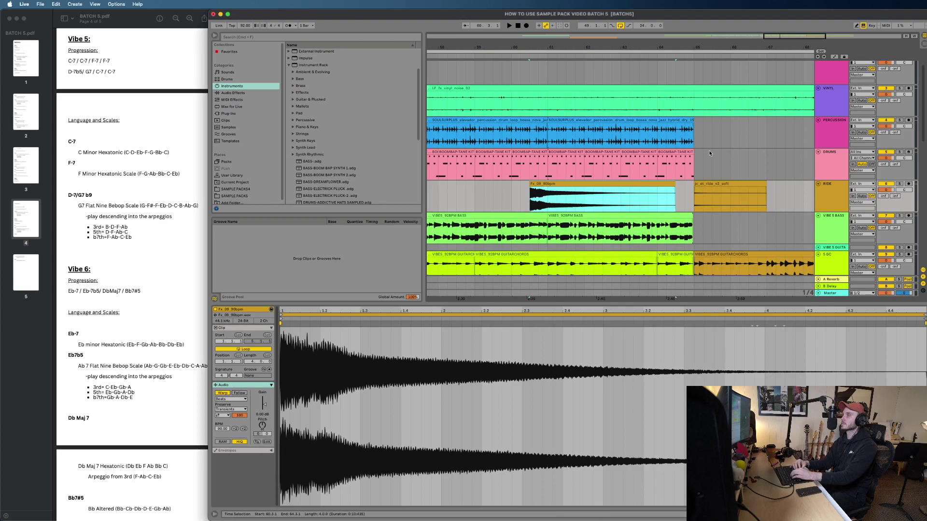
scroll(710, 153, "down", 4)
left_click(821, 105)
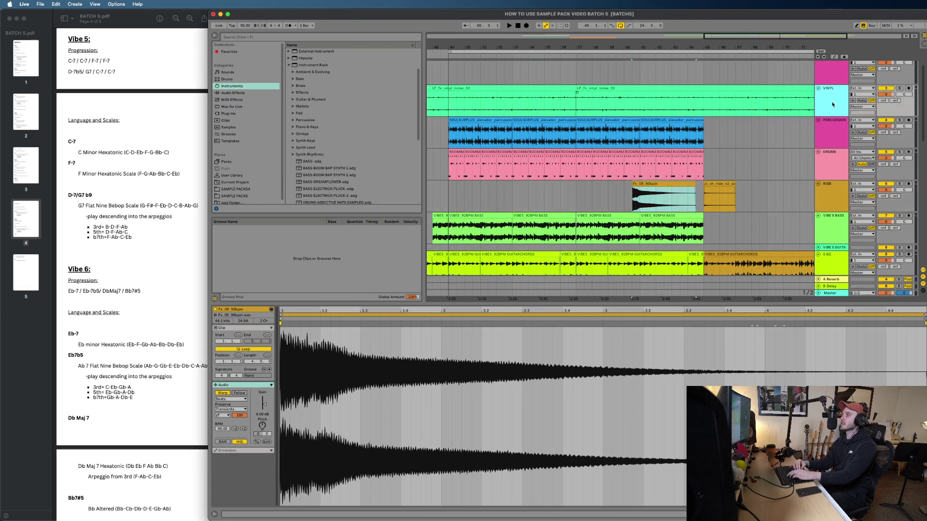
key("super+t")
left_click_drag(675, 216, 733, 127)
Step: Play the transition, lower the Fx clip's gain, and close the clip's detail view
key("space")
scroll(732, 126, "up", 4)
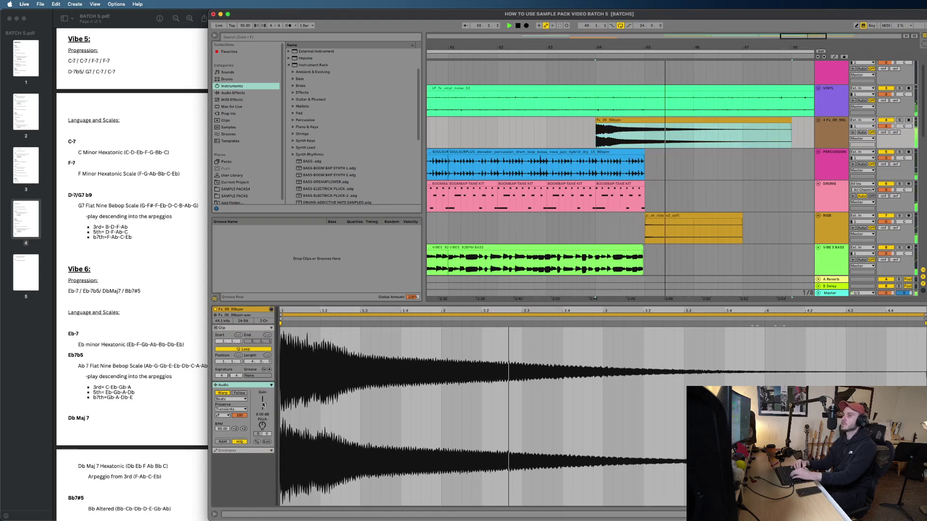
left_click_drag(261, 405, 261, 423)
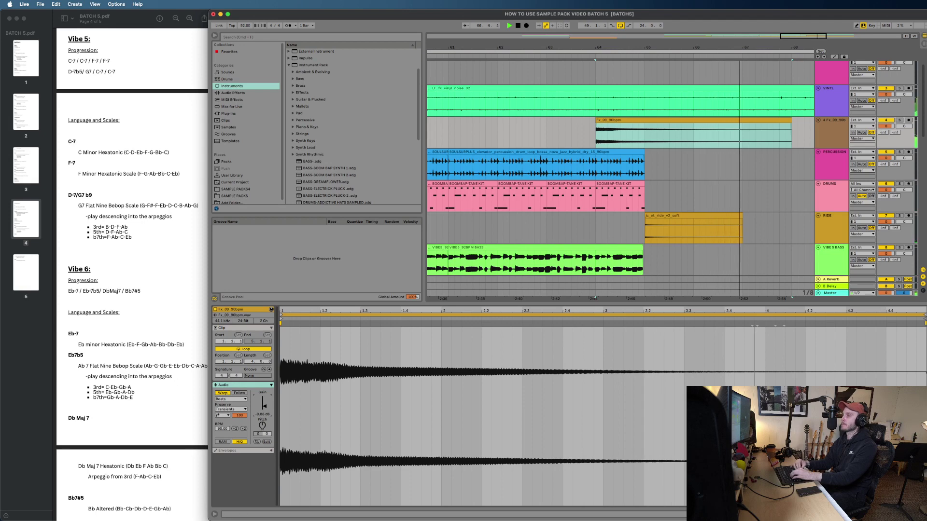
left_click(923, 514)
scroll(725, 363, "down", 5)
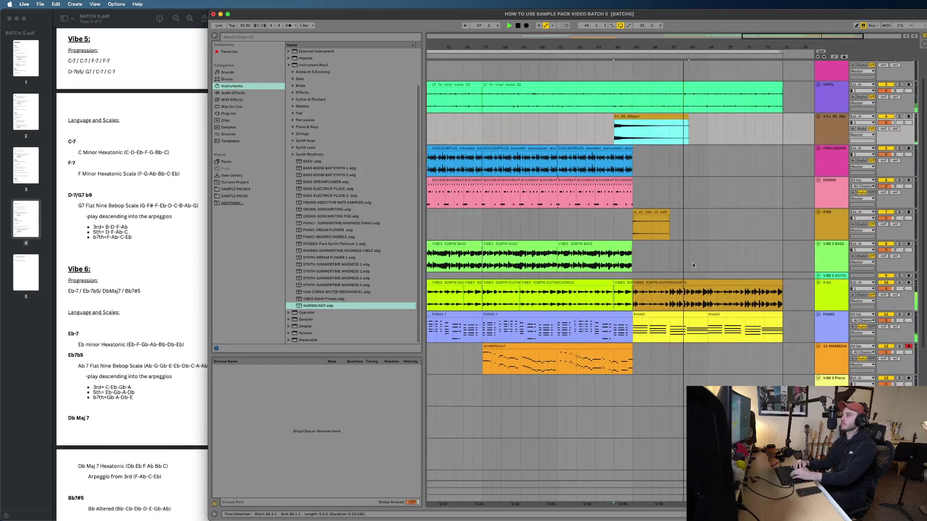
key("space")
Step: Split the PERCUSSION clip at bar 63
left_click(628, 179)
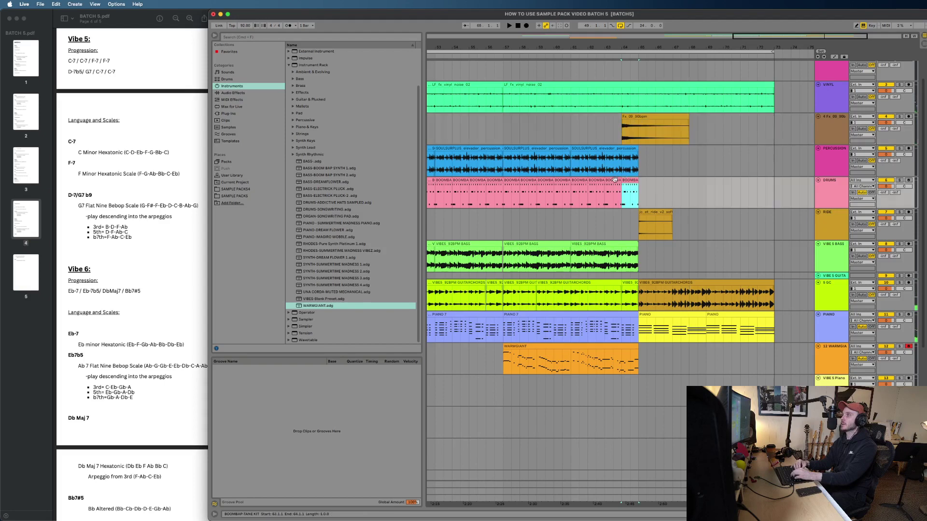
left_click(610, 147, "shift")
left_click(607, 162, "shift")
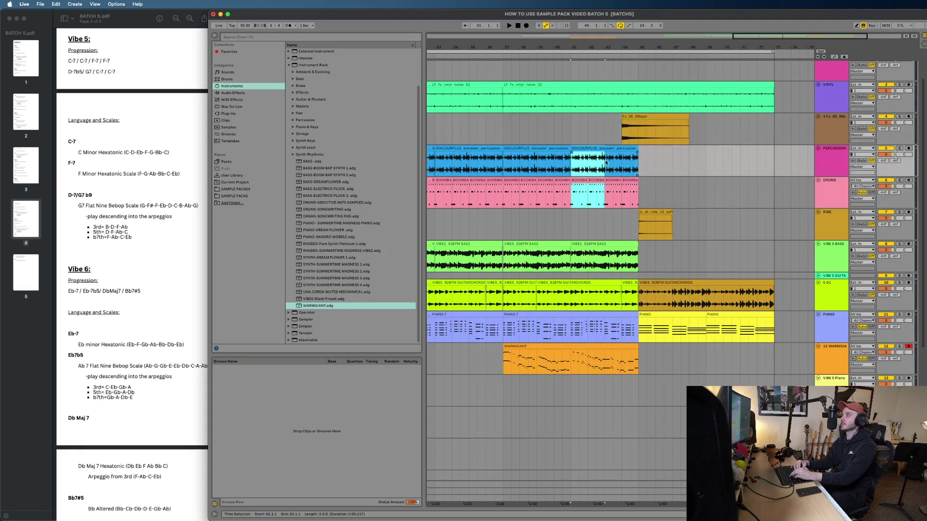
left_click(607, 163)
key("super+e")
Step: Copy bars 63–65 of the PERCUSSION and DRUMS tracks and paste them at bar 68
left_click(603, 198)
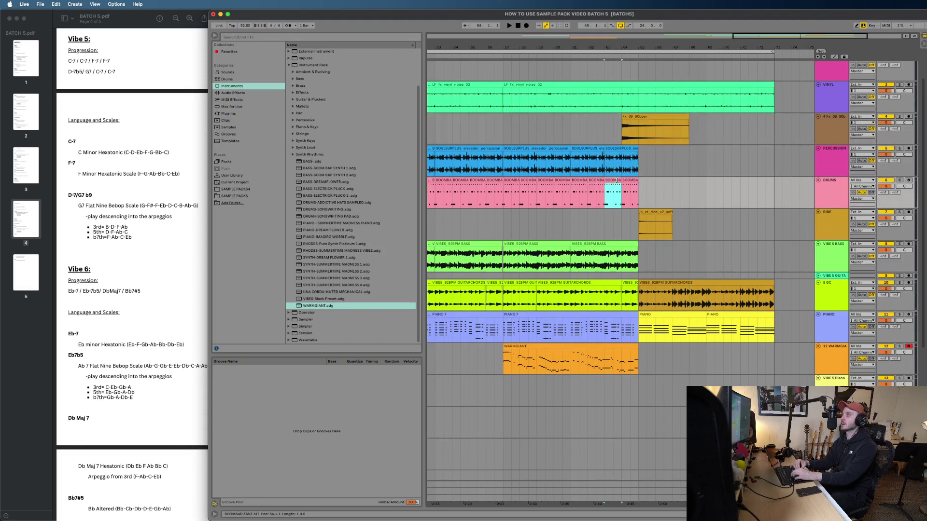
left_click(625, 149, "shift")
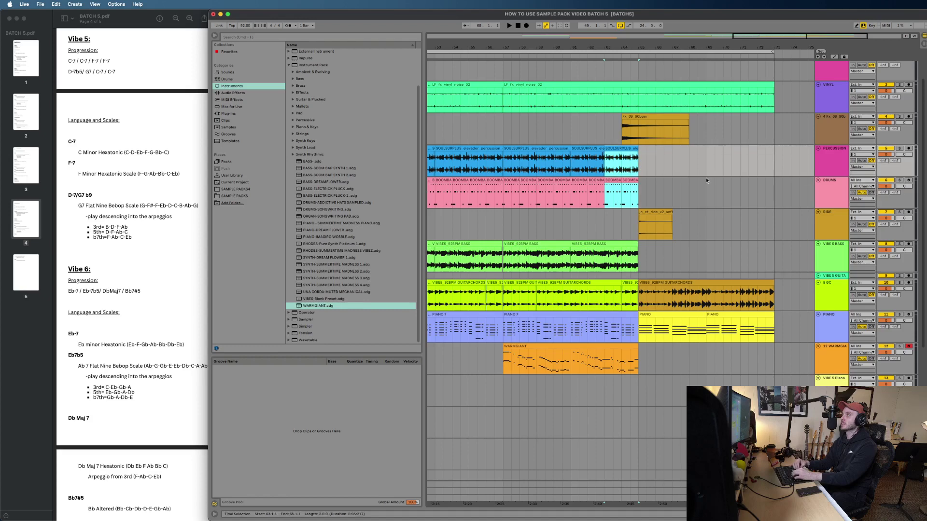
scroll(707, 181, "up", 3)
left_click(645, 166)
key("super+v")
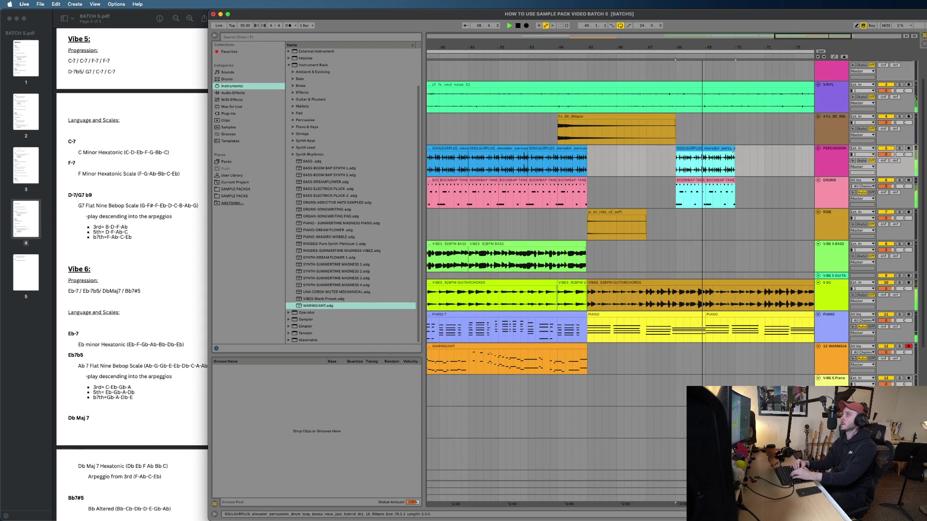
Step: Trim the pasted PERCUSSION and DRUMS clips so they end at bar 69
left_click_drag(734, 152, 703, 156)
scroll(699, 158, "up", 5)
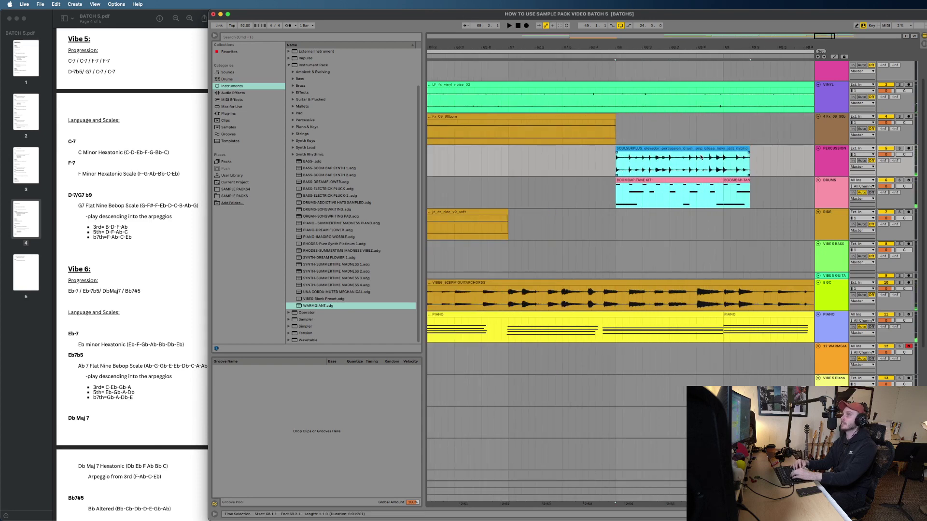
key("super+e")
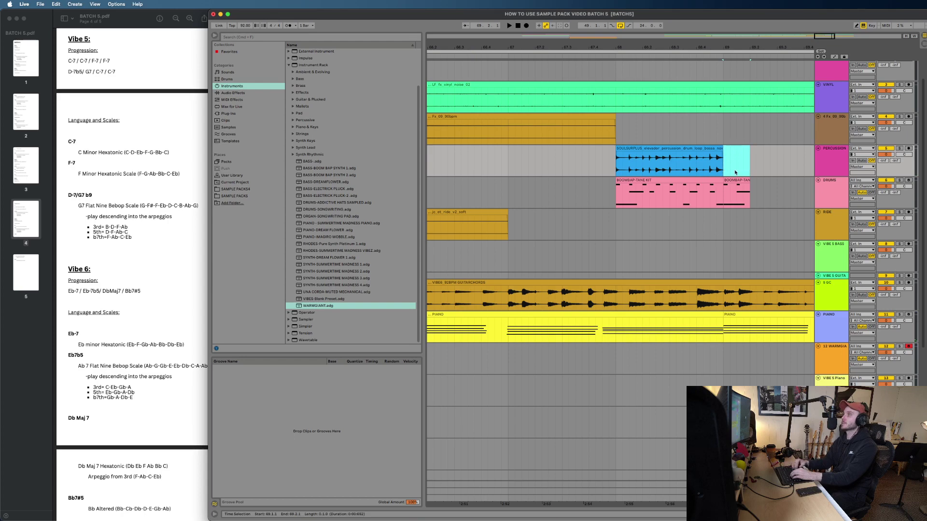
key("Delete")
scroll(735, 183, "down", 3)
scroll(735, 183, "down", 5)
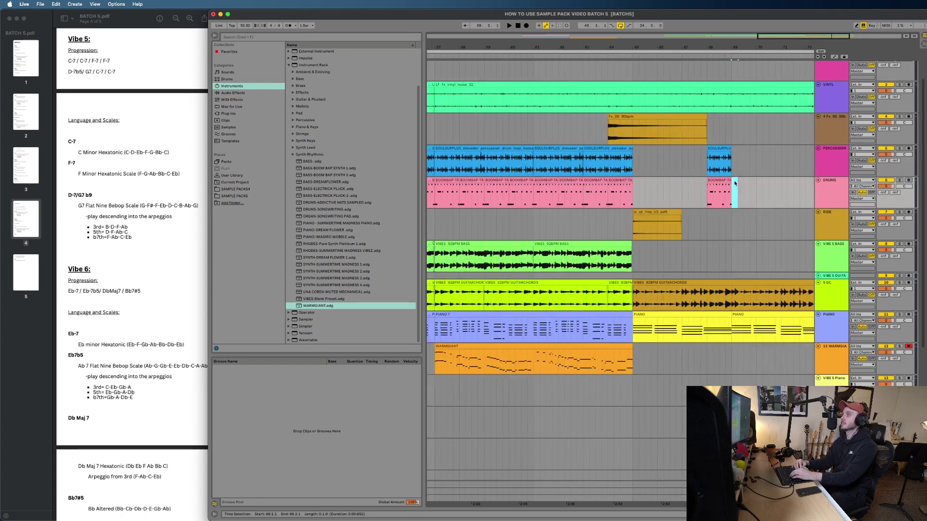
Step: Copy the Vibe 6 vibes clip and paste it at bar 69 on its own track
scroll(734, 183, "down", 8)
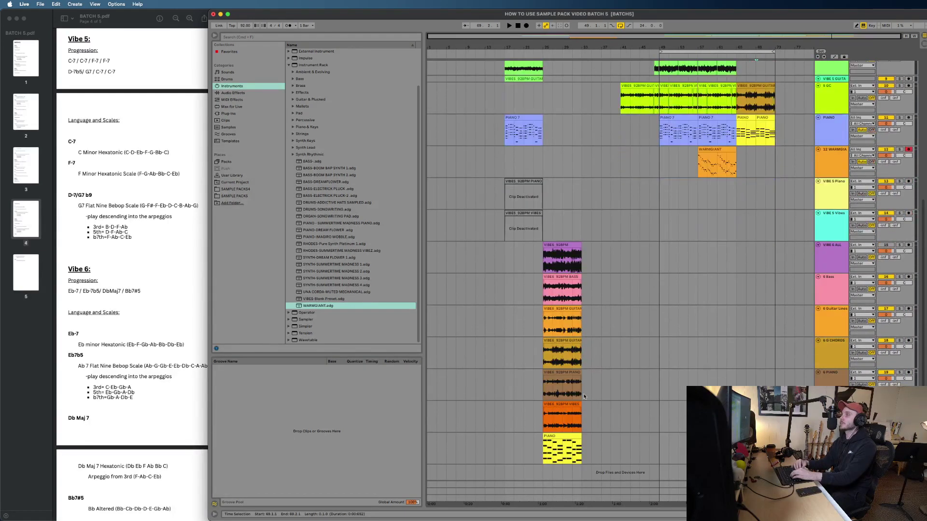
left_click(563, 406)
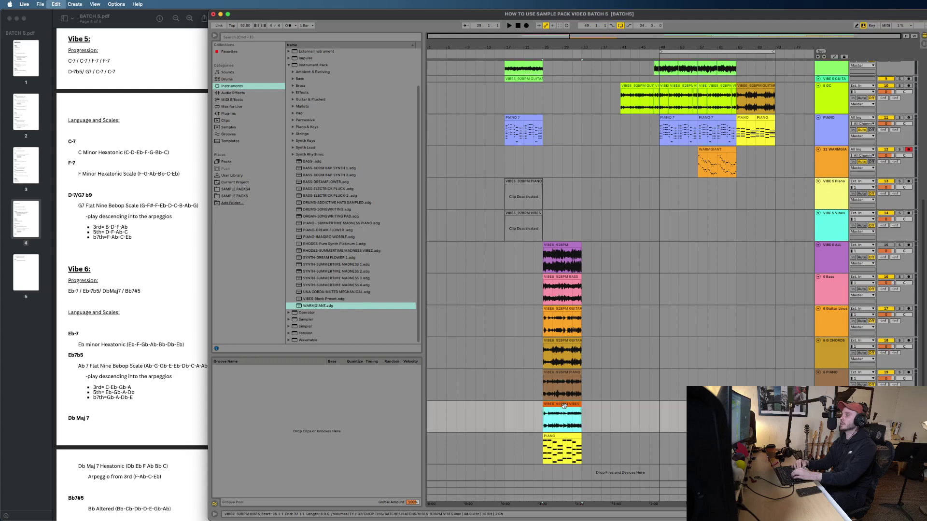
scroll(564, 406, "up", 1)
left_click(775, 421)
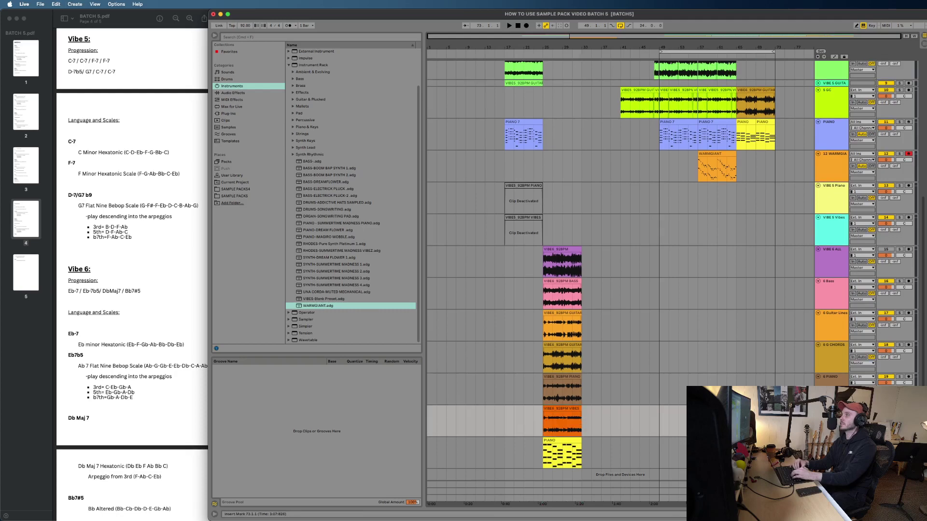
scroll(774, 421, "up", 9)
scroll(773, 410, "down", 3)
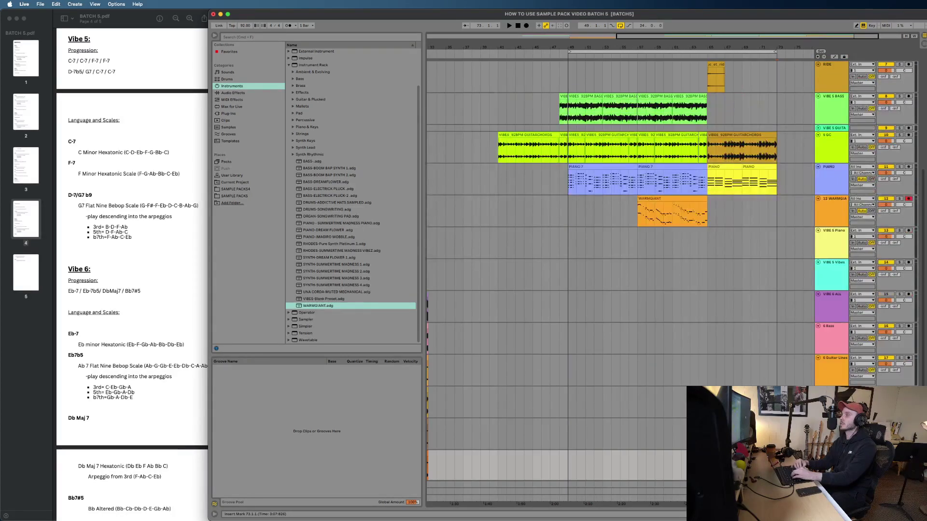
scroll(747, 410, "down", 5)
left_click(746, 416)
key("super+v")
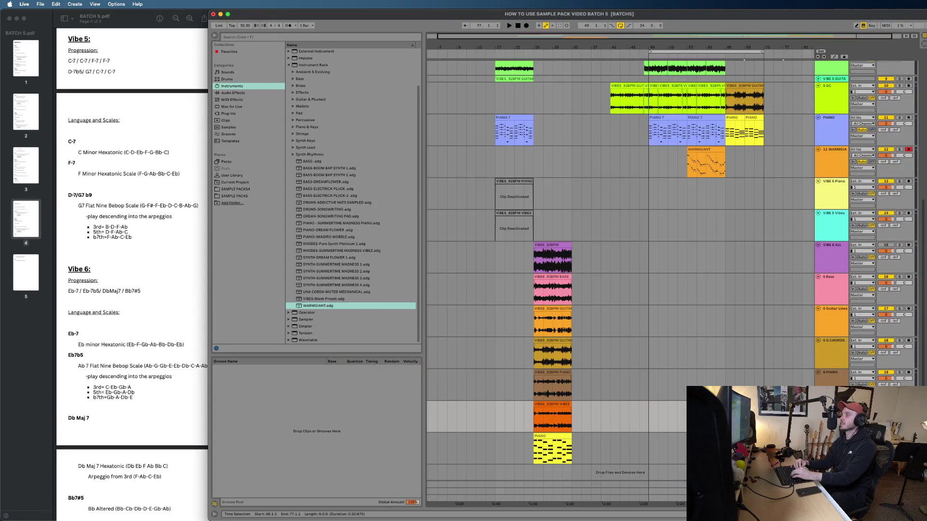
Step: Copy the 6 PIANO clip and paste it at bar 69 on the same track
left_click(555, 372)
key("super+c")
left_click(746, 390)
key("super+v")
Step: Copy the Vibe 6 guitar lines and bass clips and paste each at bar 69 on its own track
left_click(564, 338)
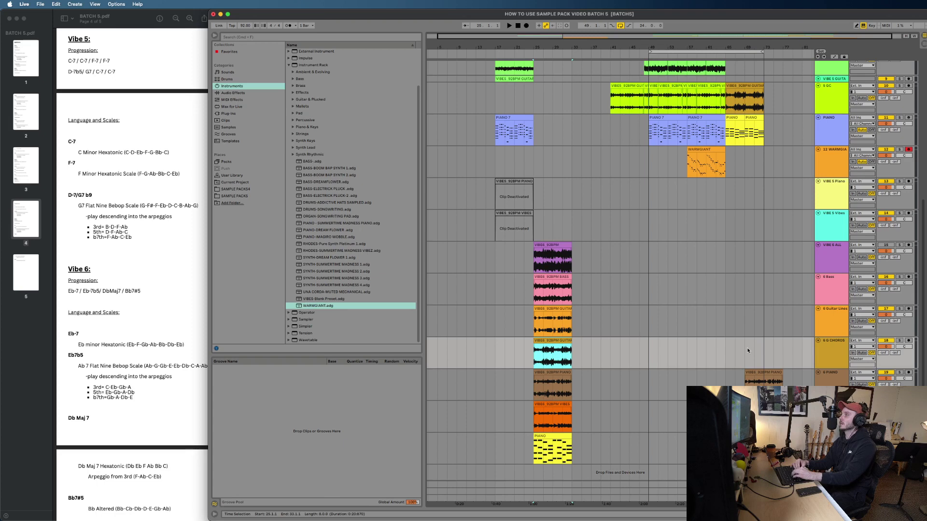
left_click(551, 311)
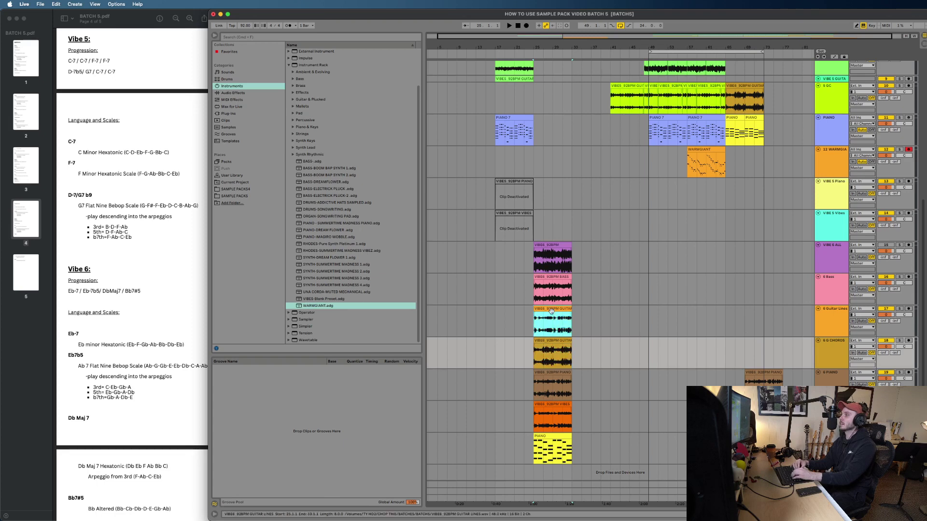
key("super+c")
left_click(744, 329)
key("super+v")
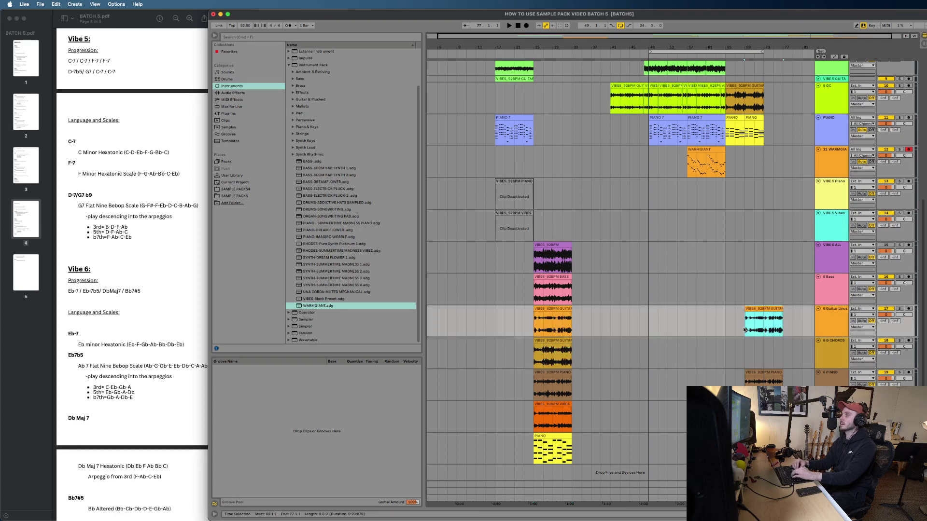
left_click(556, 284)
key("super+c")
left_click(746, 294)
key("super+v")
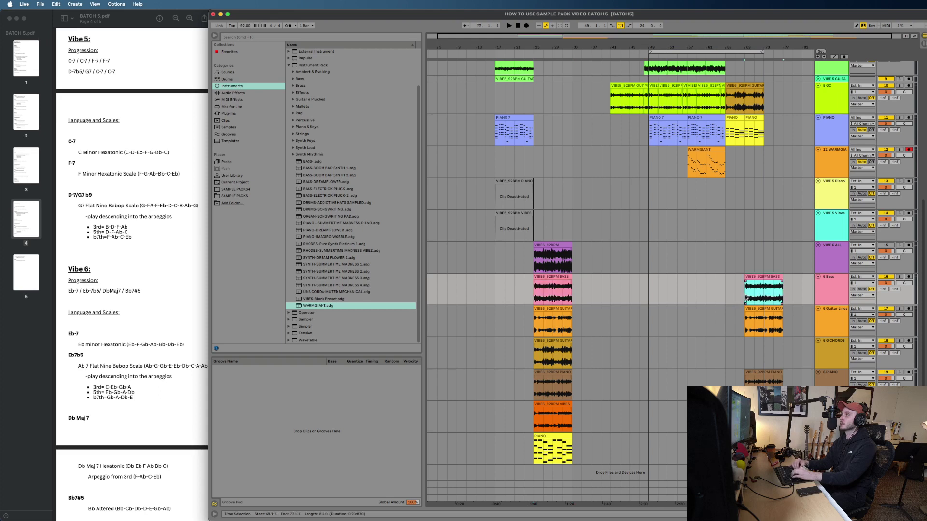
Step: Split the brown guitar chords clip at bar 69 and duplicate its bars 65–69 to bar 69
scroll(719, 229, "up", 5)
scroll(708, 245, "up", 8)
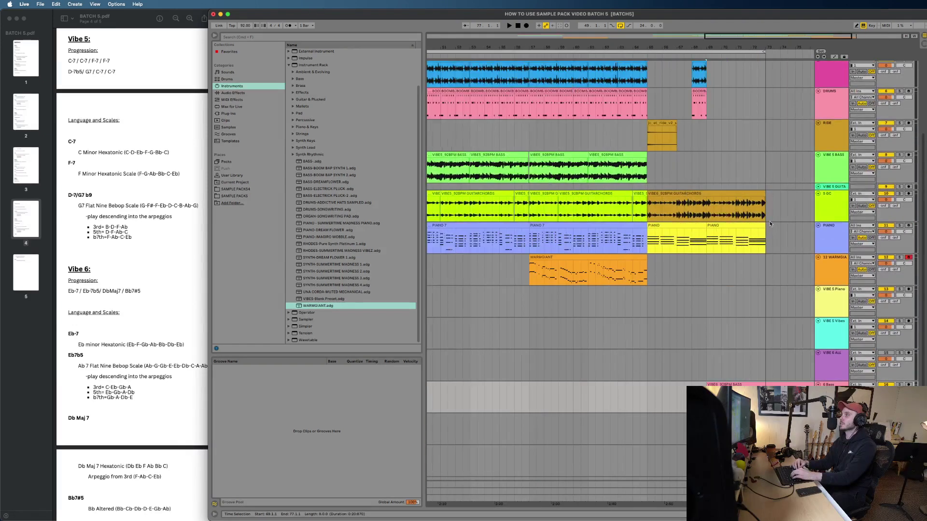
left_click(706, 242)
left_click_drag(701, 210, 687, 205)
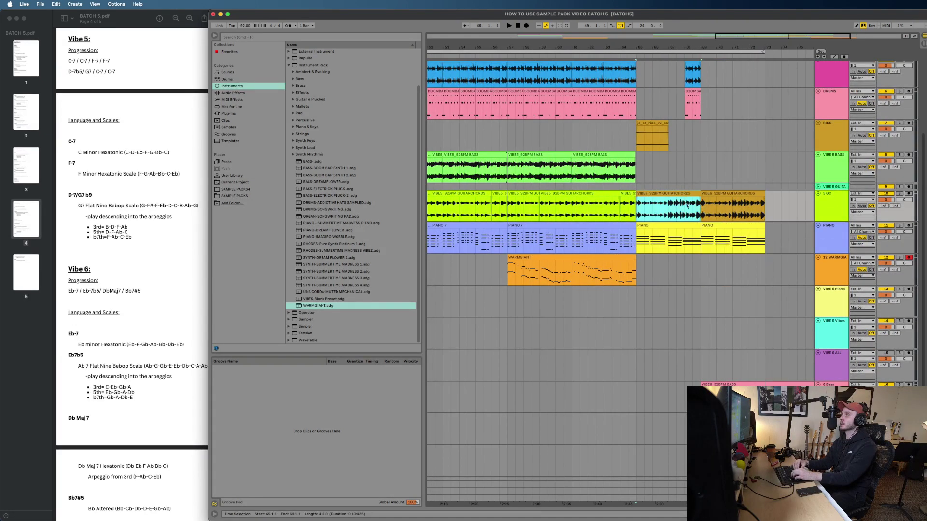
key("super+d")
Step: Extend the guitar chords clip at bar 69 to bar 77 and duplicate the PIANO clip to bars 73–77
scroll(772, 194, "right", 4)
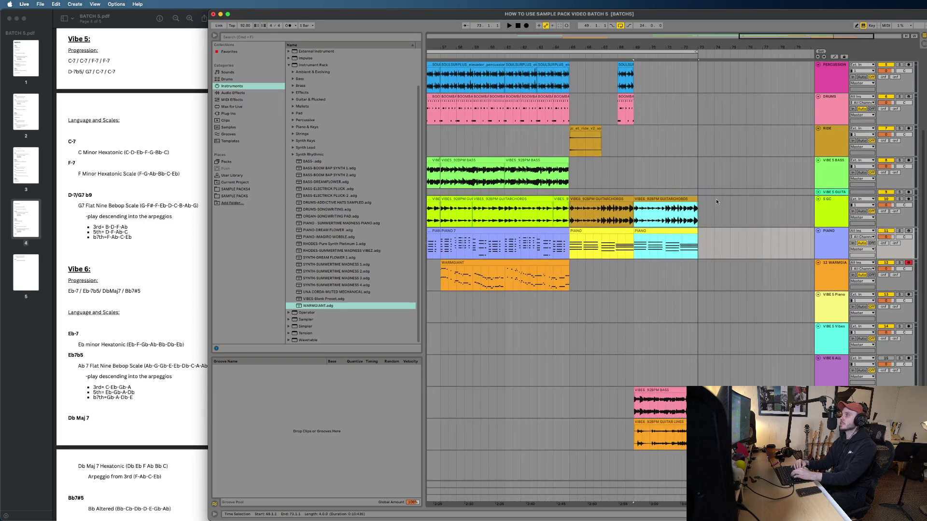
left_click_drag(695, 199, 763, 199)
left_click(690, 206)
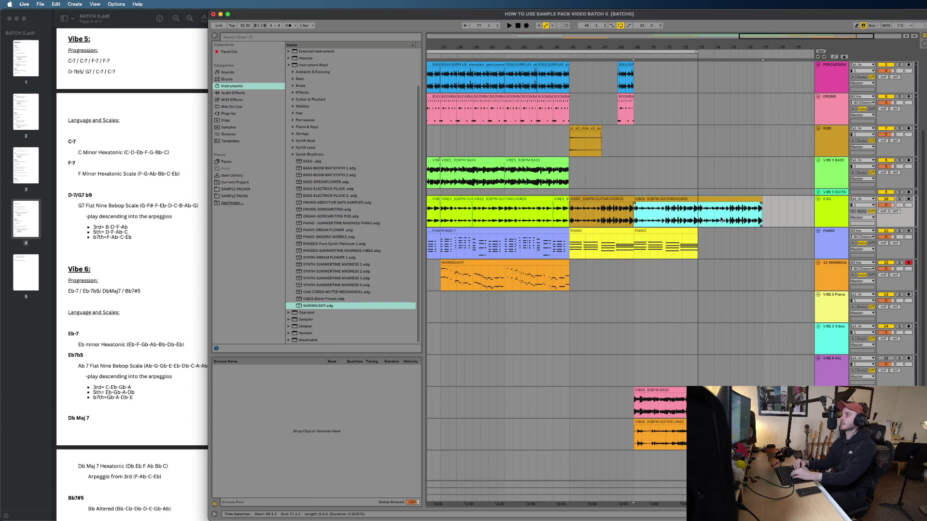
left_click(690, 236)
key("super+d")
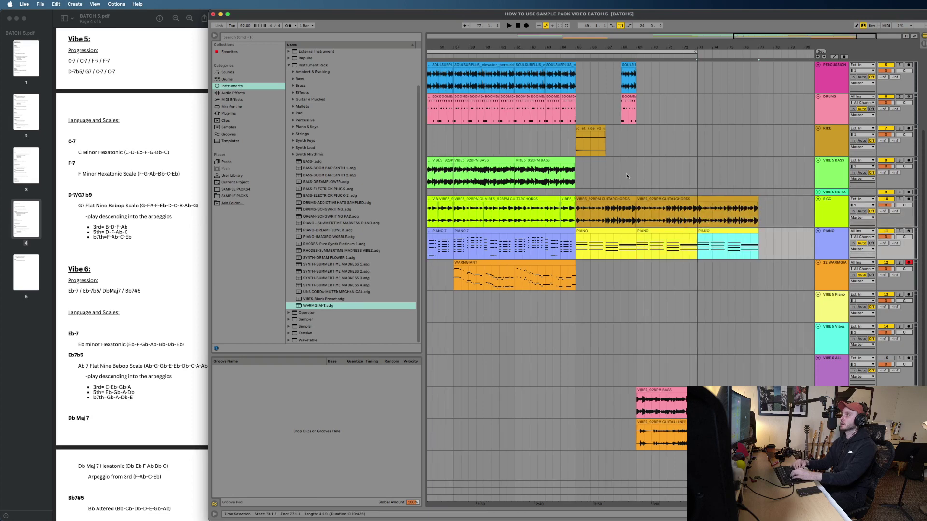
Step: Play the arrangement from bar 68 to hear the drums lead into the Vibe 6 section
left_click(623, 176)
key("space")
scroll(623, 175, "up", 5)
scroll(623, 176, "down", 4)
scroll(623, 175, "up", 4)
scroll(645, 175, "right", 4)
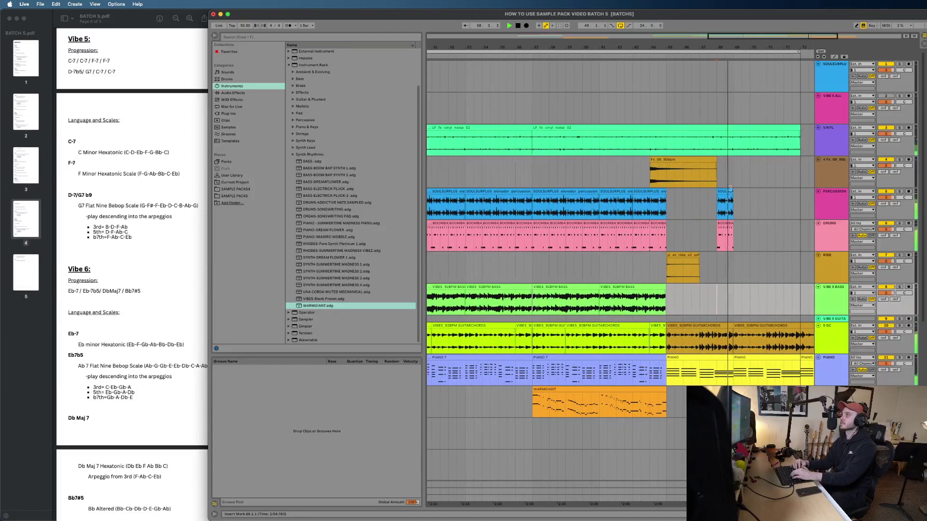
Step: Stop playback, then copy bars 57–65 of the PERCUSSION and DRUMS tracks and paste them at bar 69
left_click(659, 225)
key("space")
left_click(544, 191, "shift")
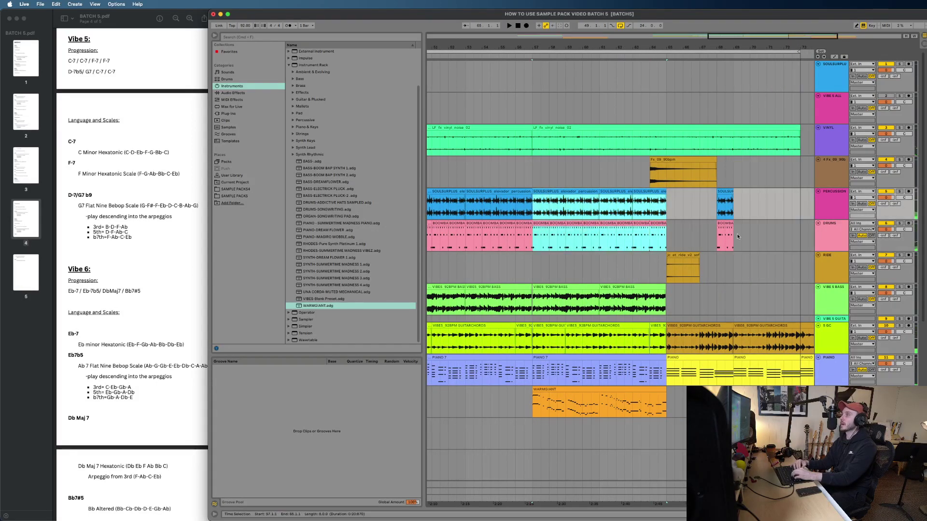
left_click(733, 215)
key("super+v")
Step: Play the transition from bar 64 with the extended percussion and drums
left_click(649, 179)
key("space")
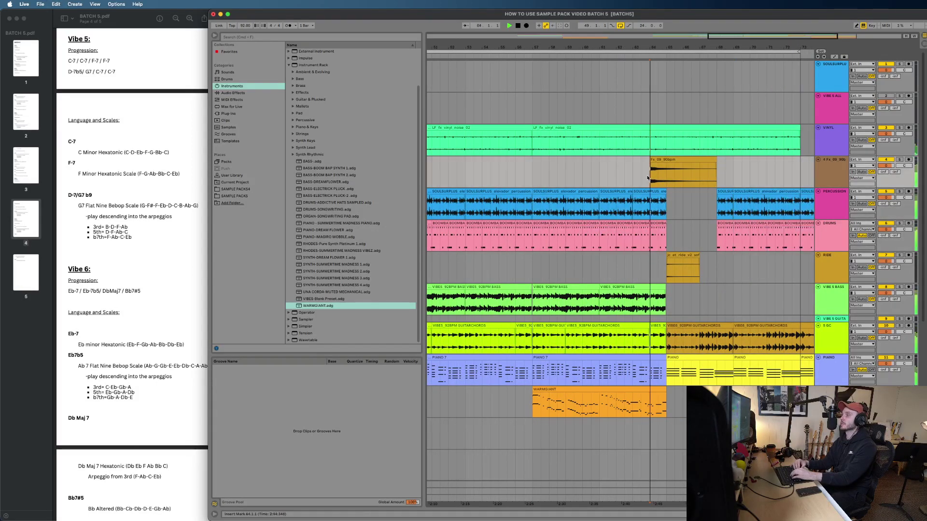
scroll(648, 179, "up", 3)
scroll(647, 180, "down", 4)
scroll(647, 180, "down", 2)
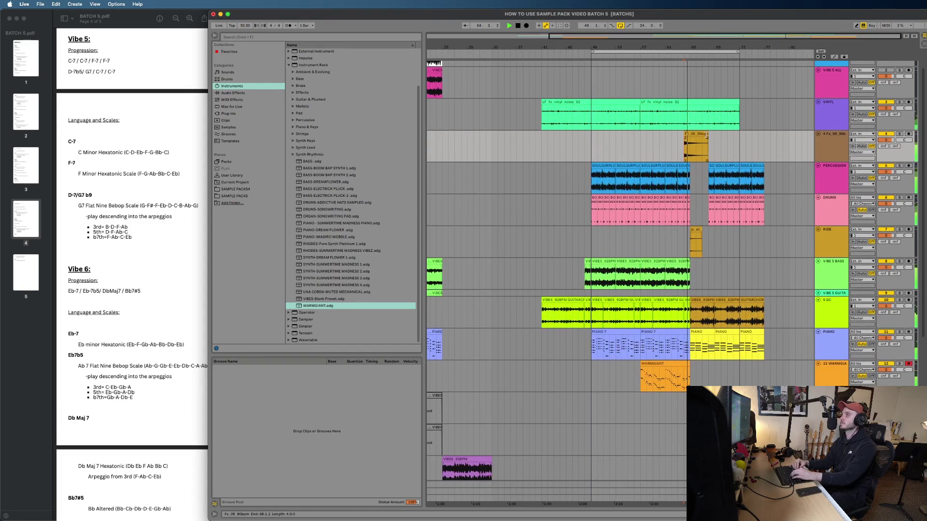
Step: Duplicate the last vinyl noise clip so it covers bars 73–89, and extend the loop to bar 89
left_click(709, 104)
key("super+d")
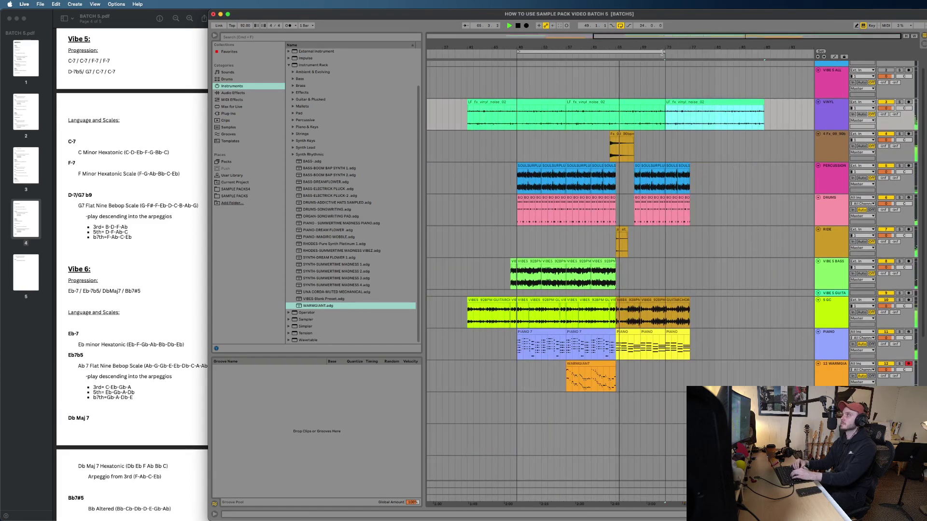
left_click_drag(665, 51, 765, 75)
Step: Listen through the Vibe 6 section and review its drum, chord, bass, guitar, piano and vibes tracks during playback
scroll(739, 115, "down", 4)
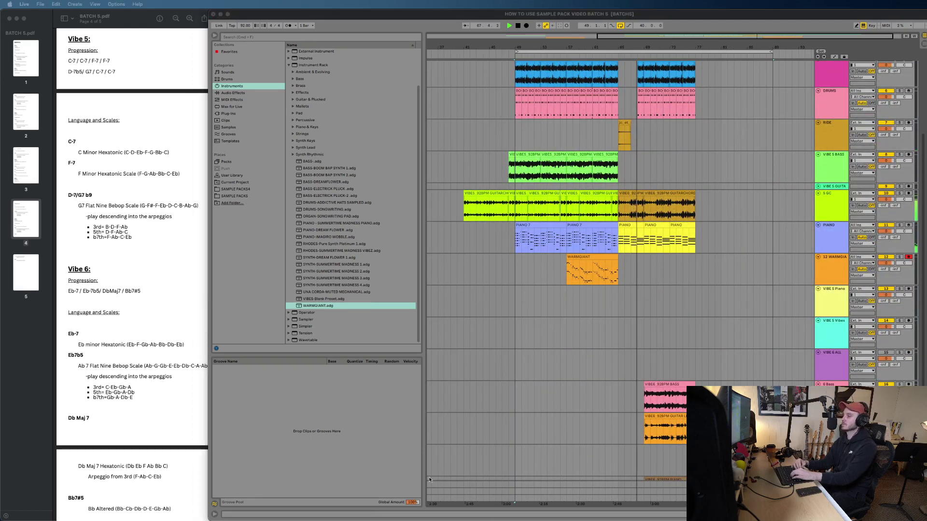
left_click(647, 138)
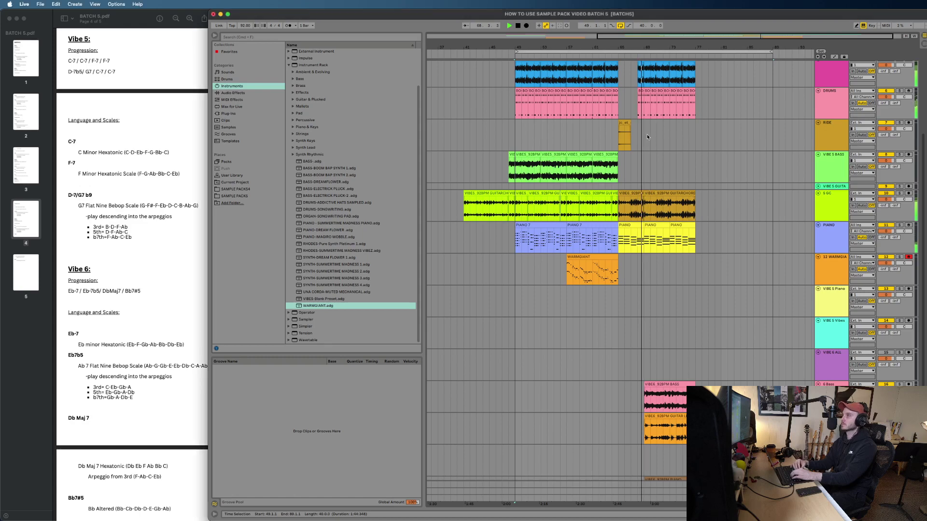
scroll(647, 137, "down", 4)
key("plus")
key("plus")
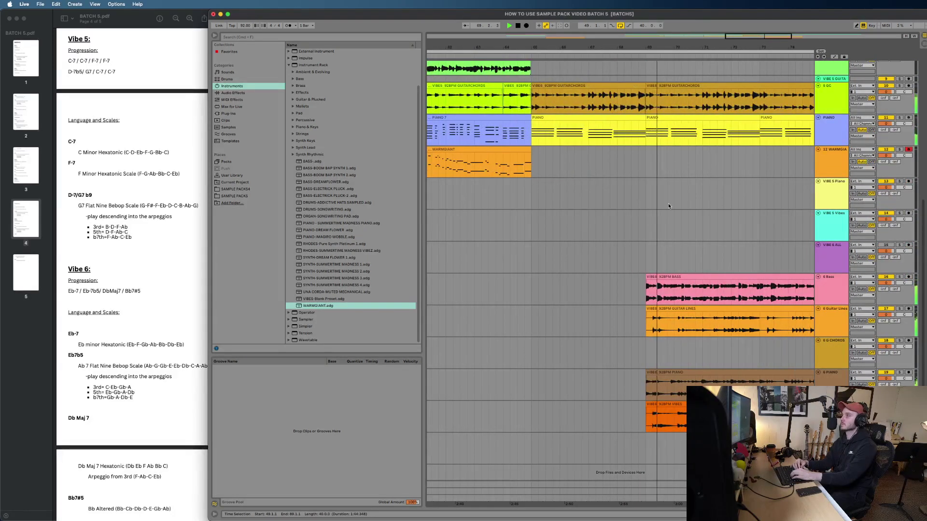
scroll(668, 203, "down", 5)
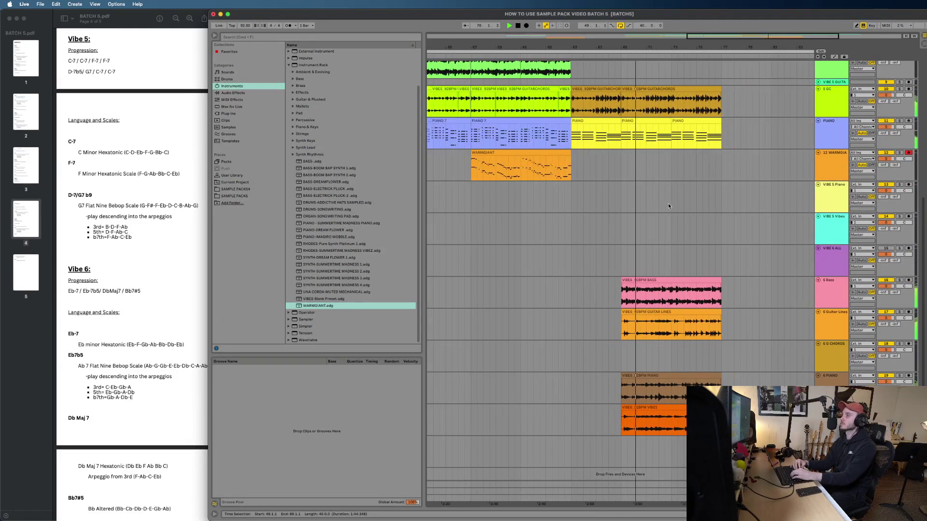
scroll(668, 204, "up", 10)
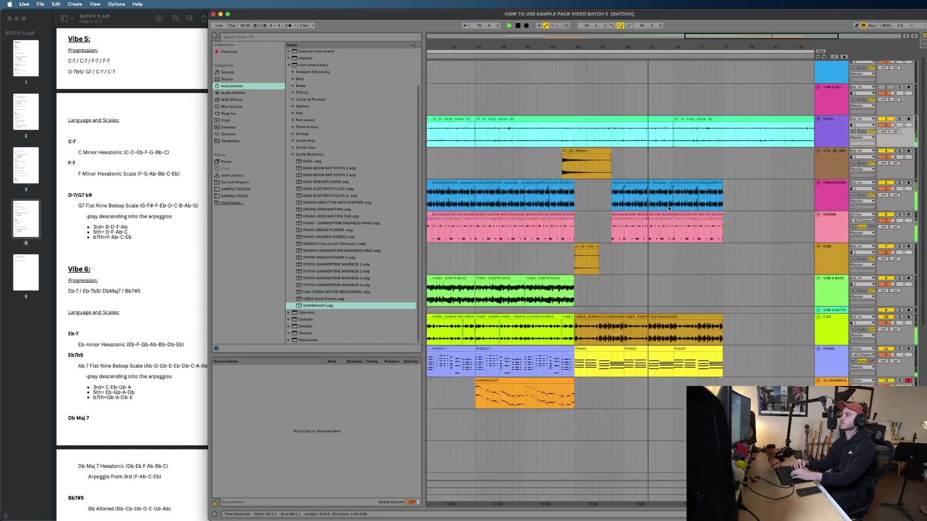
scroll(669, 208, "down", 10)
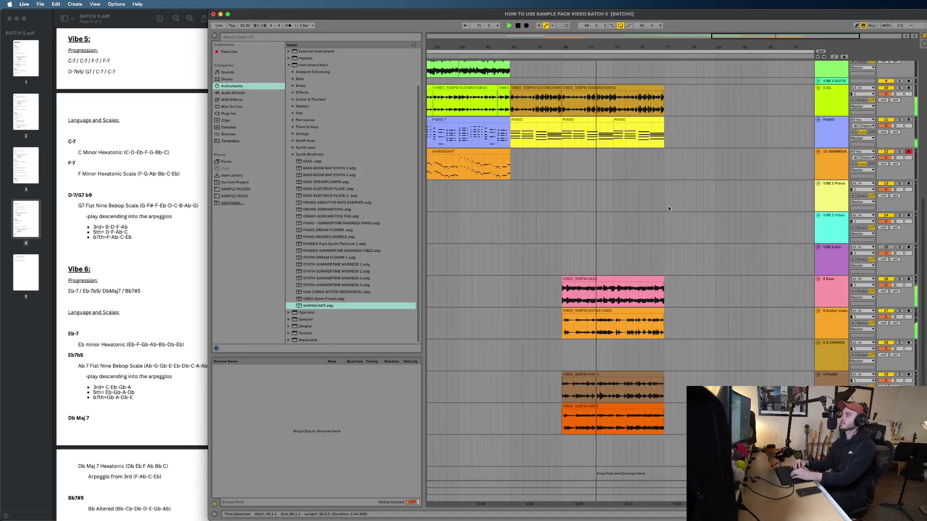
scroll(668, 206, "down", 3)
scroll(668, 206, "up", 10)
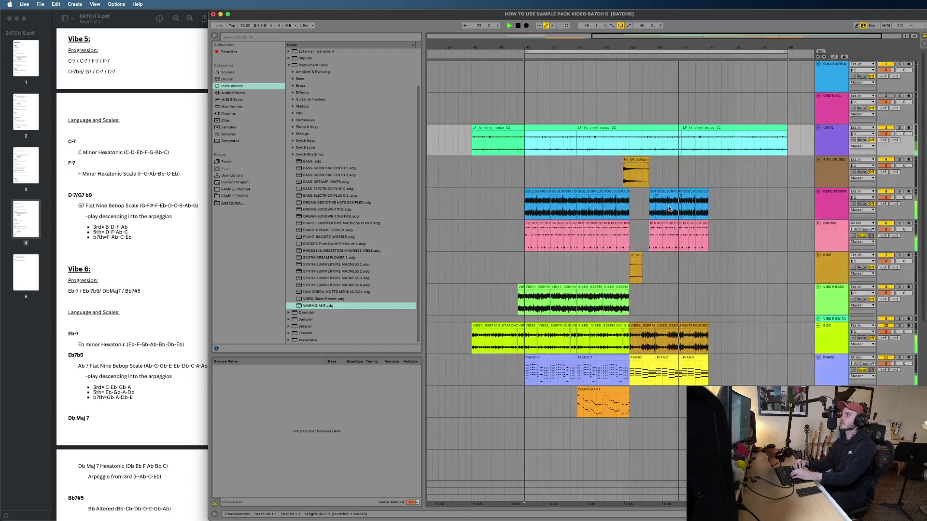
Step: Trim the silence at the start of the 6 Bass clip and shift the clip to begin at bar 69
scroll(668, 209, "up", 5)
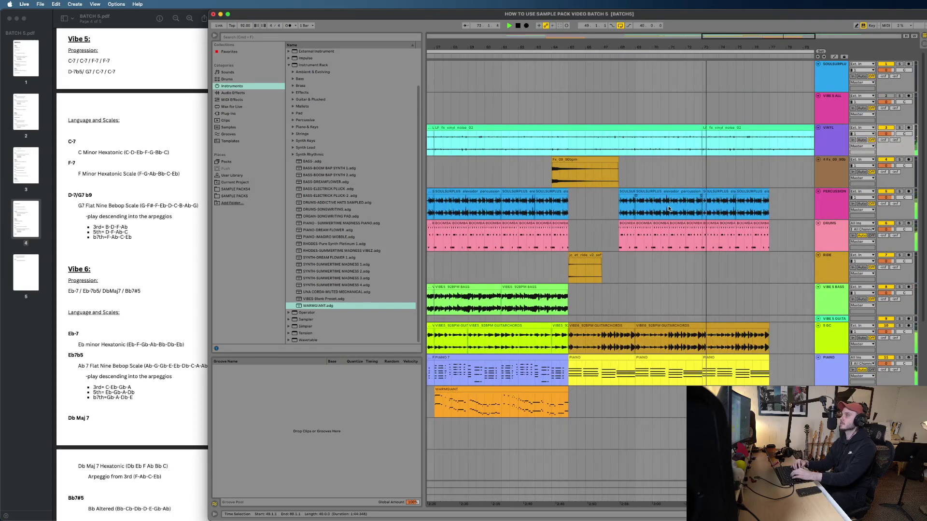
scroll(668, 208, "down", 4)
scroll(668, 209, "down", 3)
scroll(669, 209, "up", 5)
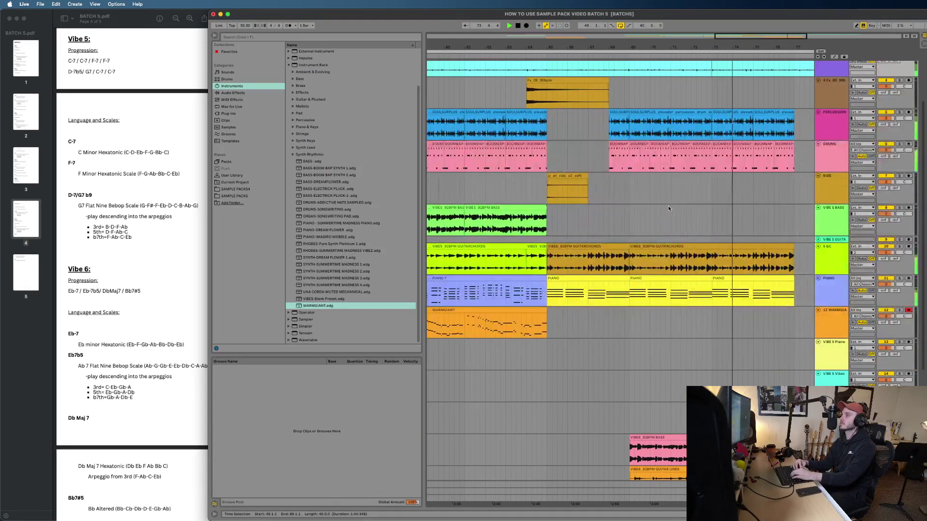
scroll(669, 209, "down", 5)
scroll(668, 208, "up", 3)
scroll(667, 211, "up", 1)
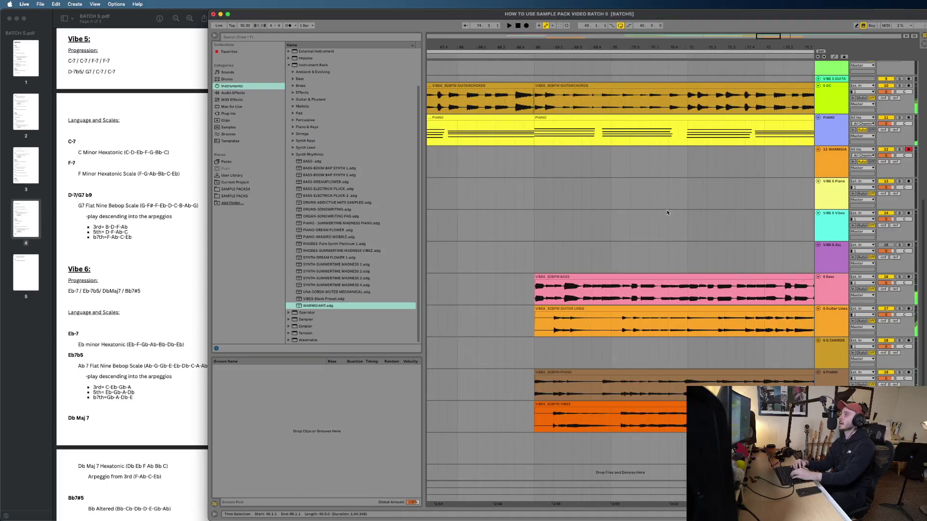
scroll(667, 213, "up", 3)
scroll(678, 258, "up", 3)
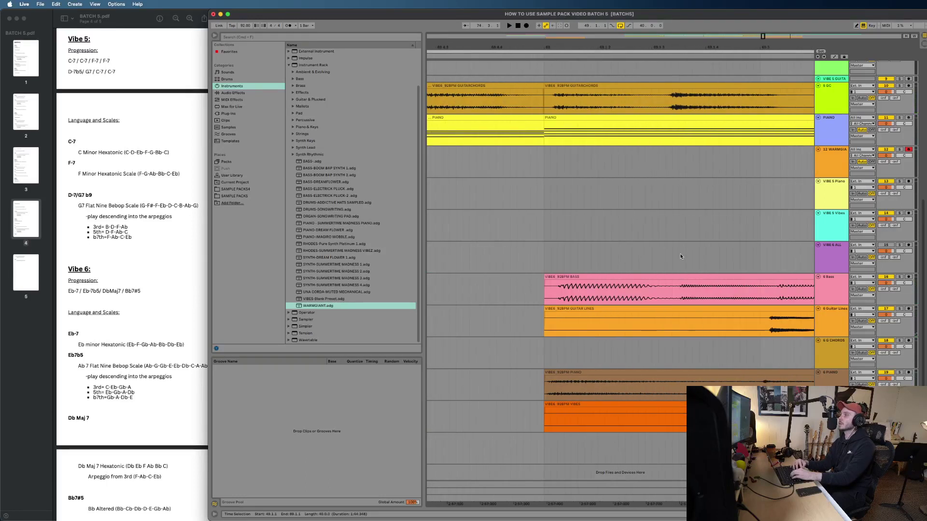
scroll(647, 265, "down", 3)
scroll(647, 268, "down", 2)
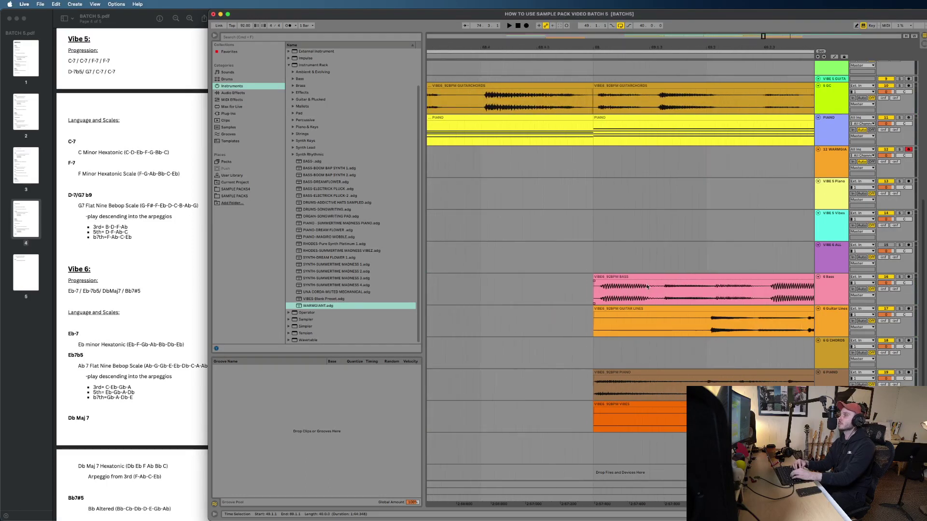
scroll(647, 287, "right", 1)
scroll(647, 287, "right", 1)
scroll(689, 315, "right", 5)
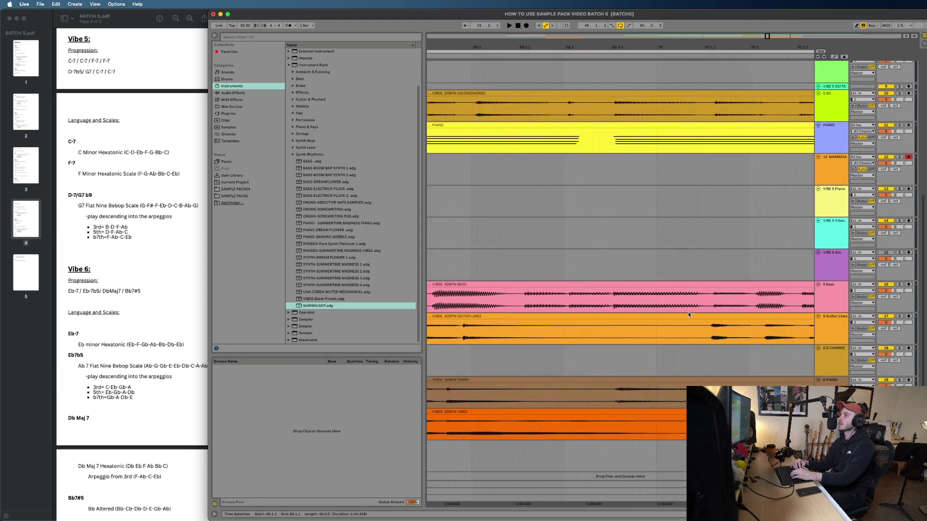
scroll(688, 311, "up", 3)
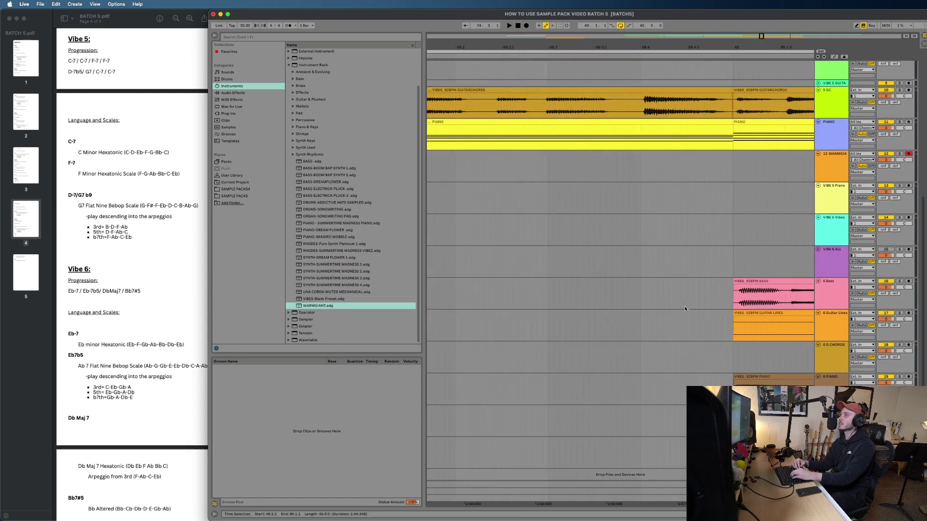
left_click(701, 282)
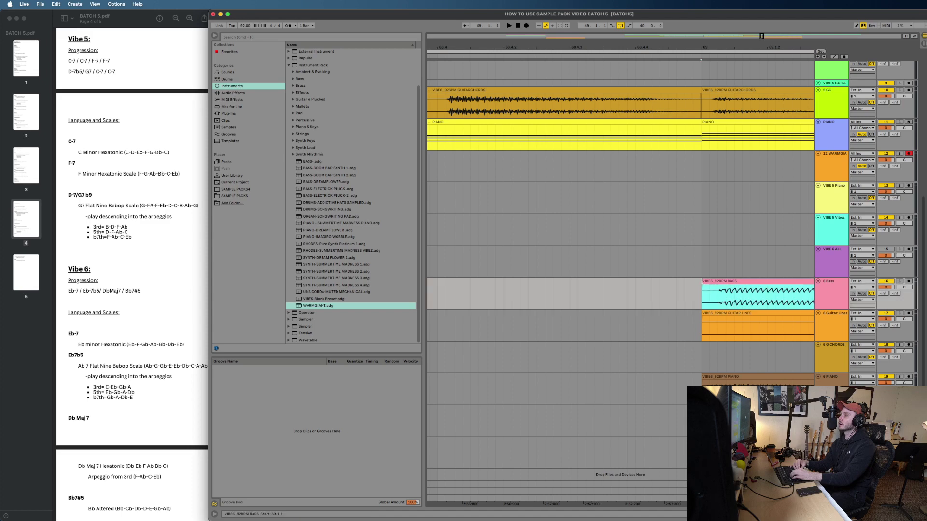
left_click_drag(723, 281, 707, 281)
Step: Play the arrangement from bar 69 and check how the Vibe 6 bass, guitar lines, piano and vibes clips fit together
key("space")
scroll(706, 279, "down", 4)
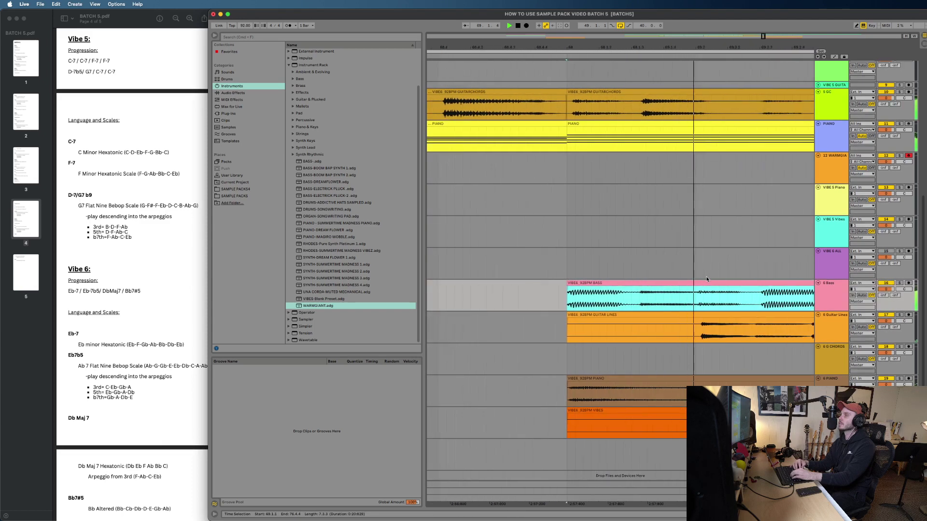
scroll(706, 279, "down", 3)
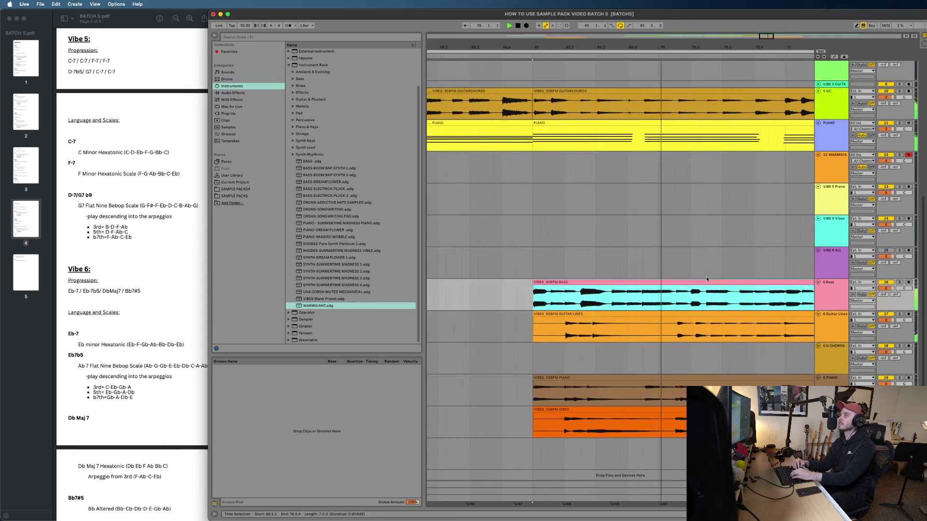
scroll(707, 279, "right", 1)
scroll(706, 279, "down", 2)
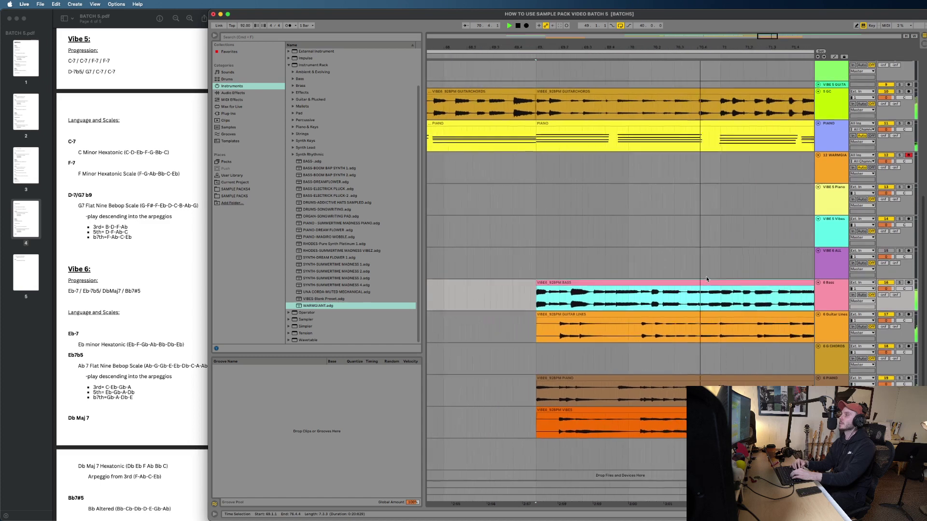
scroll(707, 279, "right", 7)
scroll(706, 279, "down", 1)
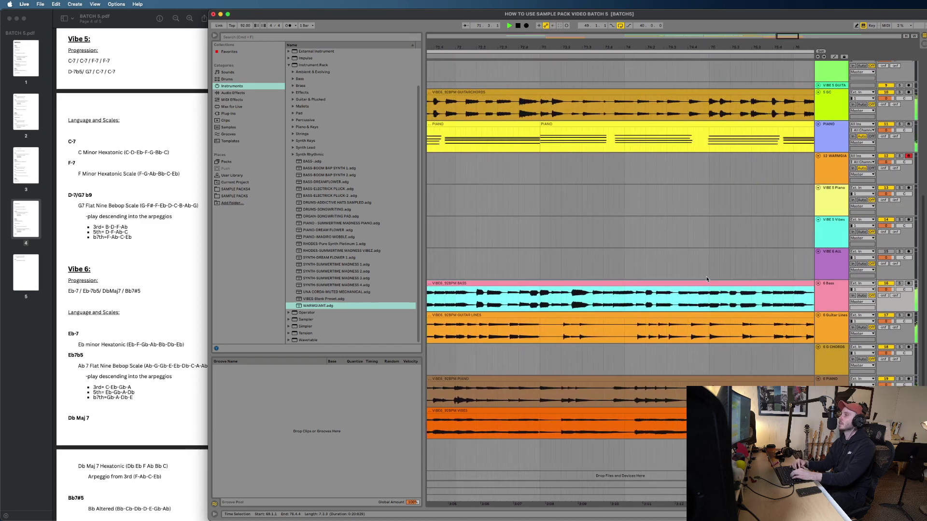
scroll(707, 279, "down", 3)
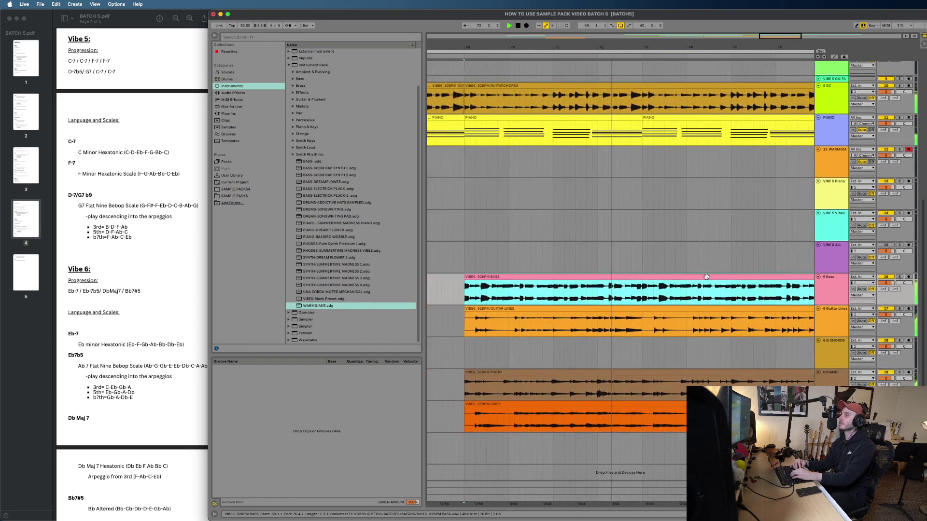
scroll(706, 277, "down", 1)
scroll(707, 277, "up", 4)
scroll(605, 326, "left", 6)
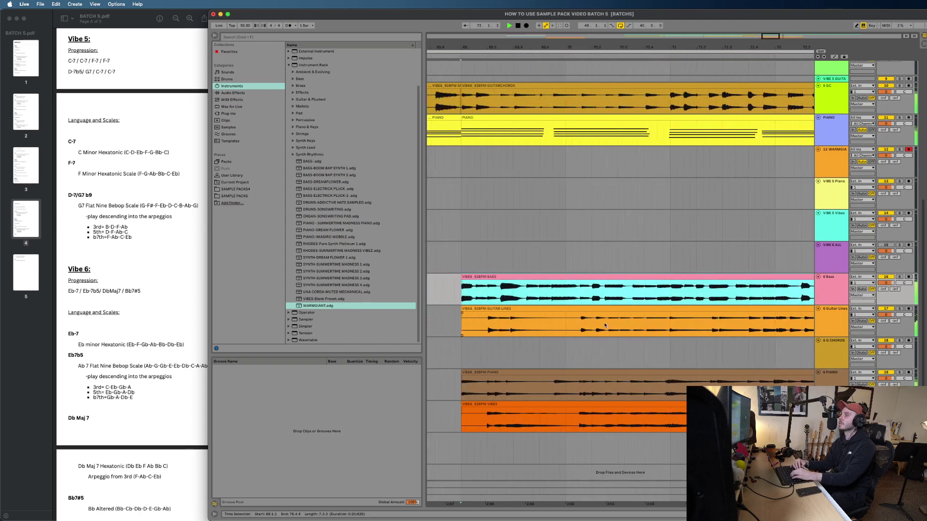
scroll(544, 338, "left", 2)
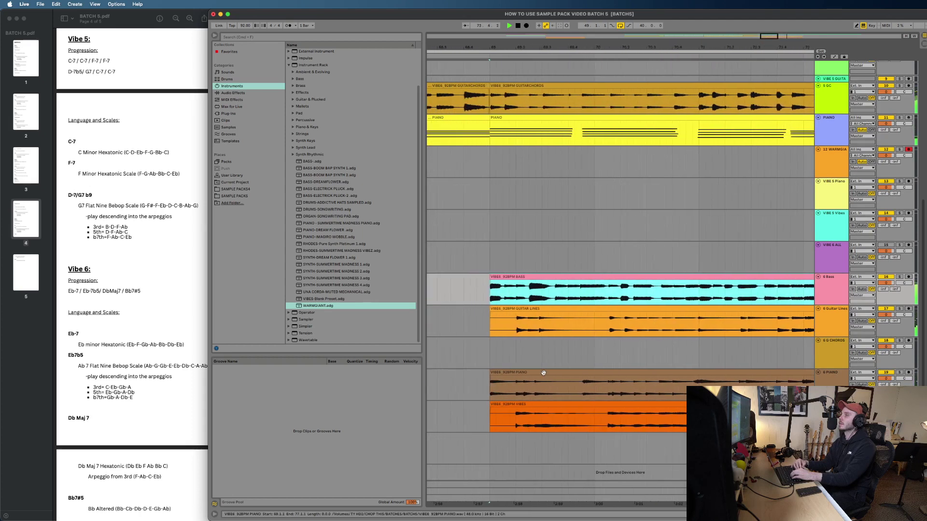
scroll(493, 384, "down", 6)
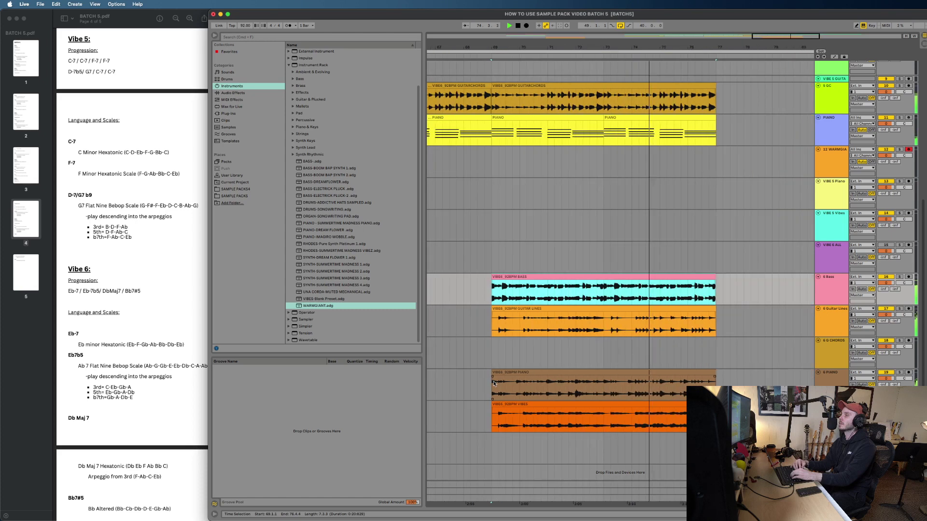
Step: Delete the 6 PIANO track and rename the 6 VIBES track as VIBES
left_click(829, 381)
key("Delete")
key("super+r")
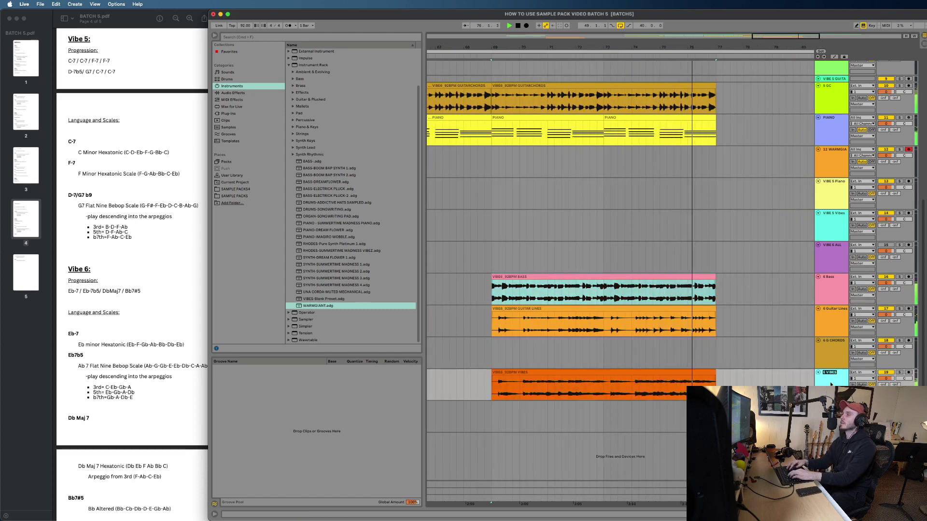
type("VIBES")
left_click(495, 351)
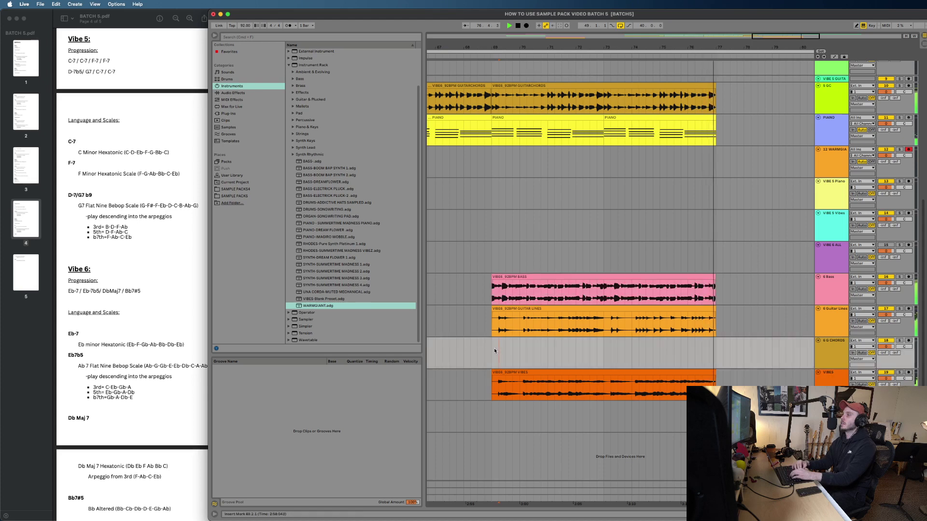
Step: Place the VIBES track directly below 6 Guitar Lines and move it with 6 Bass and 6 Guitar Lines above the VIBE 5 Piano track
key("minus")
key("minus")
left_click_drag(829, 376, 830, 345)
scroll(785, 343, "left", 2)
scroll(784, 343, "down", 3)
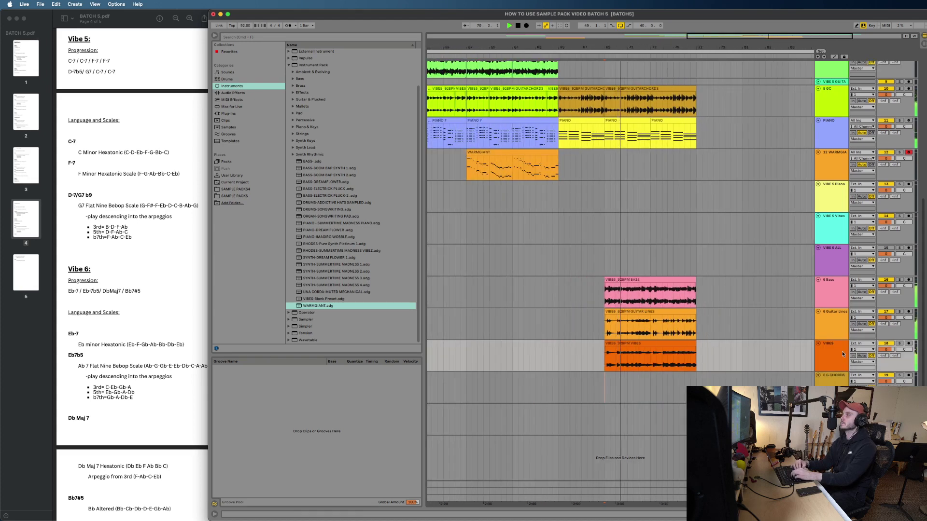
left_click(830, 285, "shift")
left_click_drag(830, 285, 835, 194)
Step: Move the Vibe 6 bass clip at bar 69 onto the VIBE 5 BASS track, keeping its time position
scroll(685, 205, "up", 3)
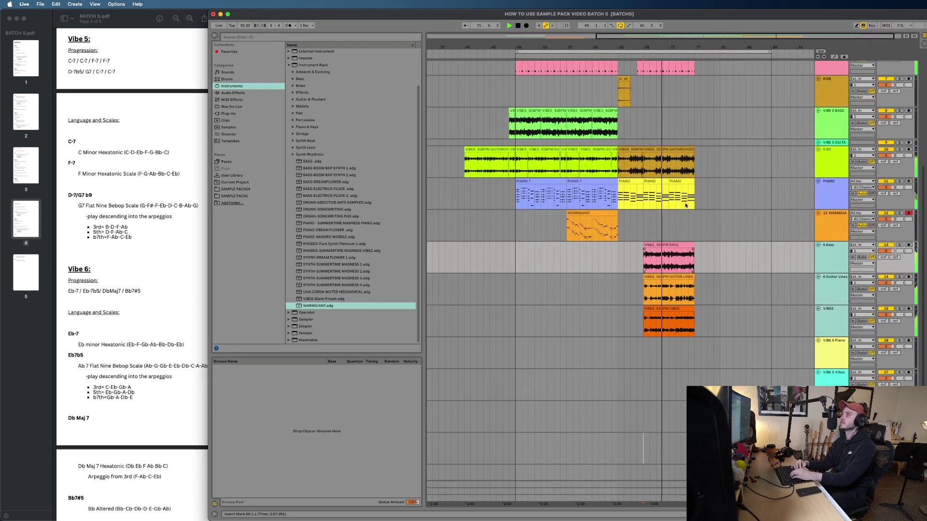
scroll(686, 205, "up", 3)
key("space")
scroll(670, 335, "down", 3)
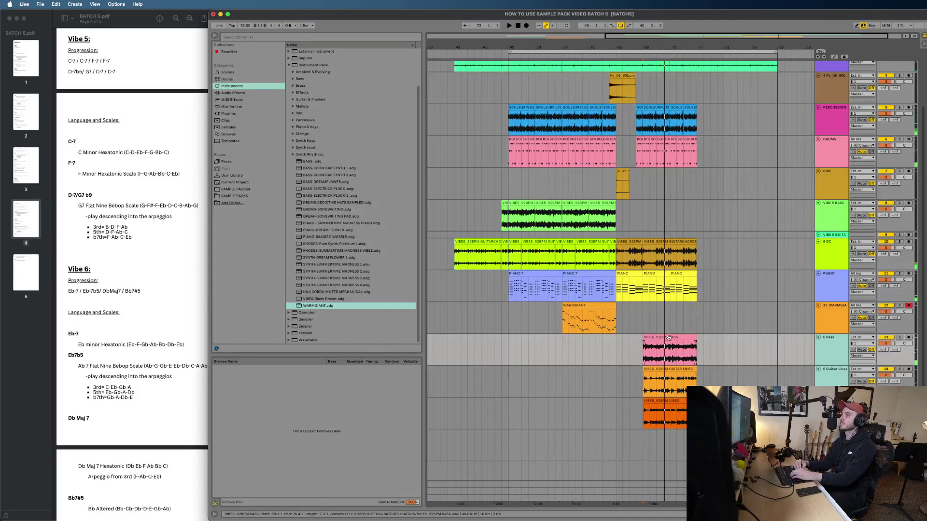
left_click_drag(669, 337, 670, 208)
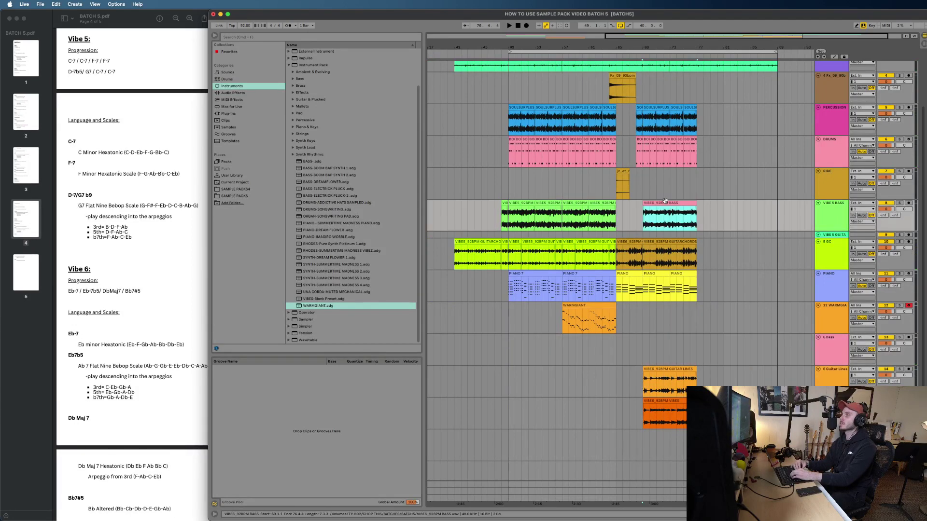
Step: Raise the gain of the moved Vibe 6 bass clip and close its clip view
double_click(670, 205)
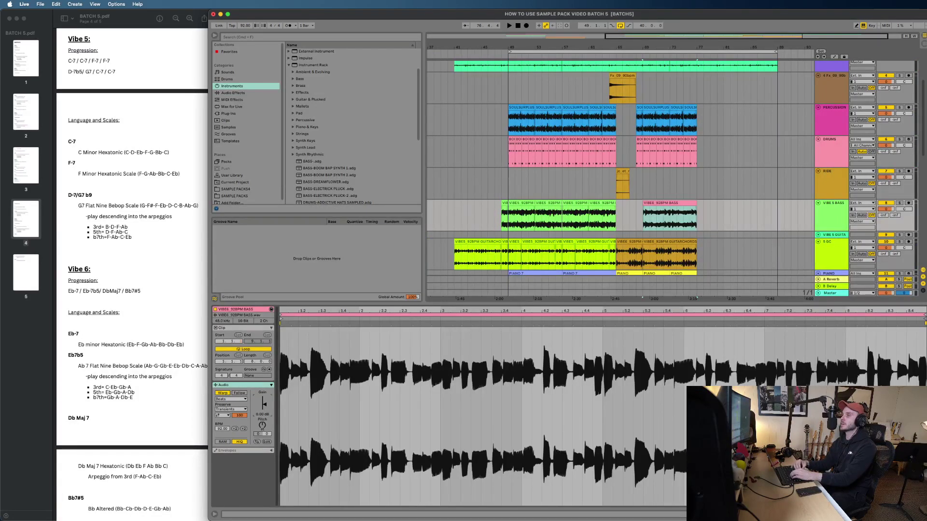
left_click_drag(264, 404, 264, 403)
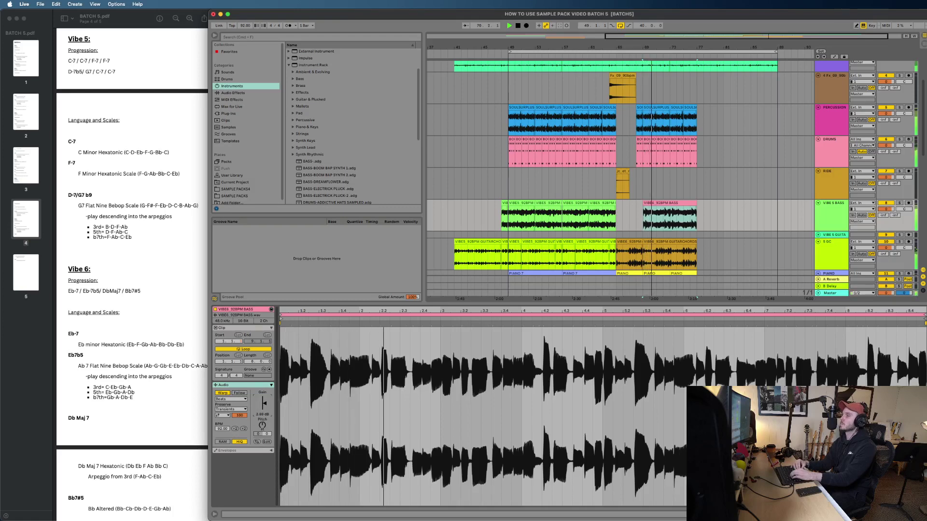
left_click(924, 514)
Step: Listen to the section from bar 69 to bar 77 with the louder bass clip
left_click(687, 321)
key("plus")
key("plus")
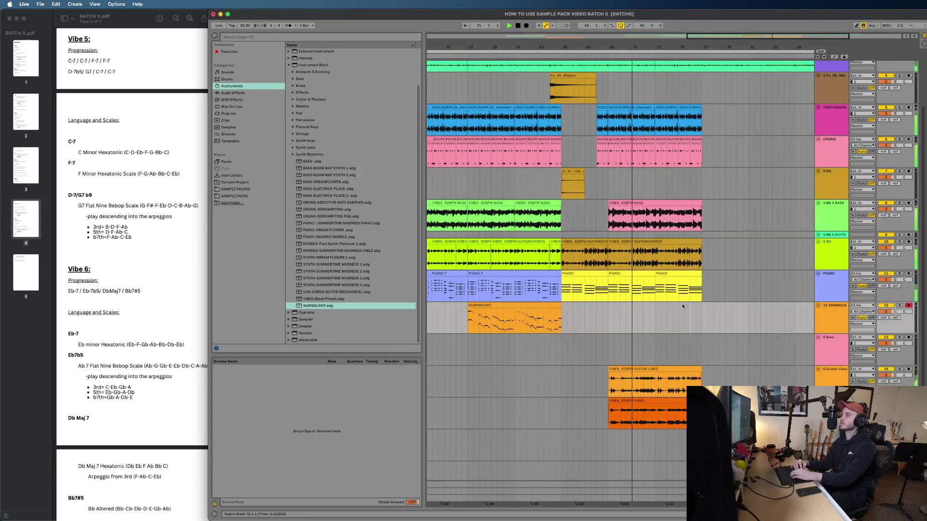
scroll(681, 303, "up", 3)
scroll(681, 303, "down", 4)
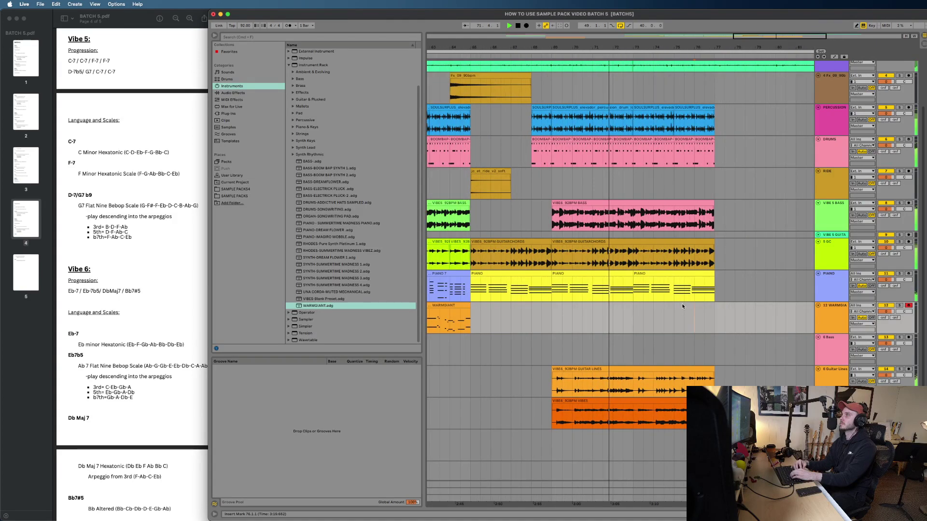
scroll(682, 303, "up", 2)
scroll(681, 303, "down", 6)
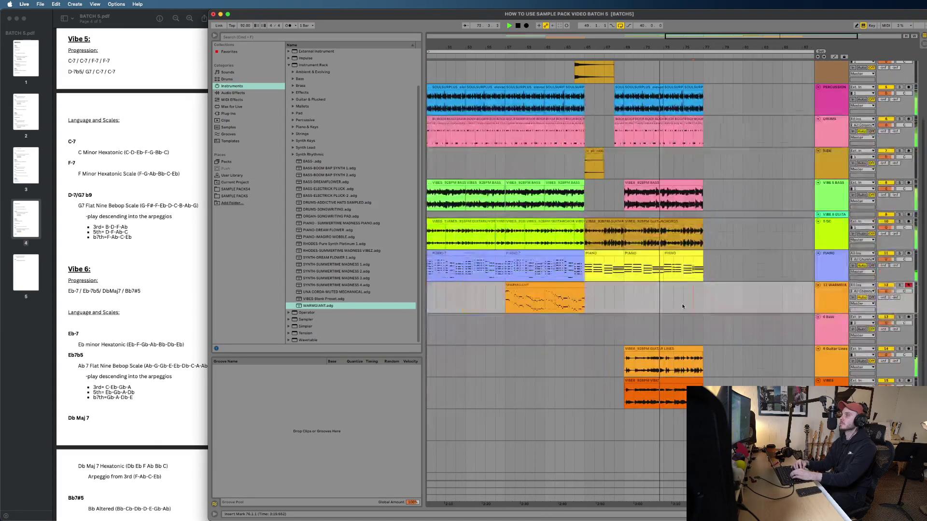
Step: Review the original Vibe 6 clips between bars 25 and 33, including the guitar lines clip
scroll(682, 303, "down", 4)
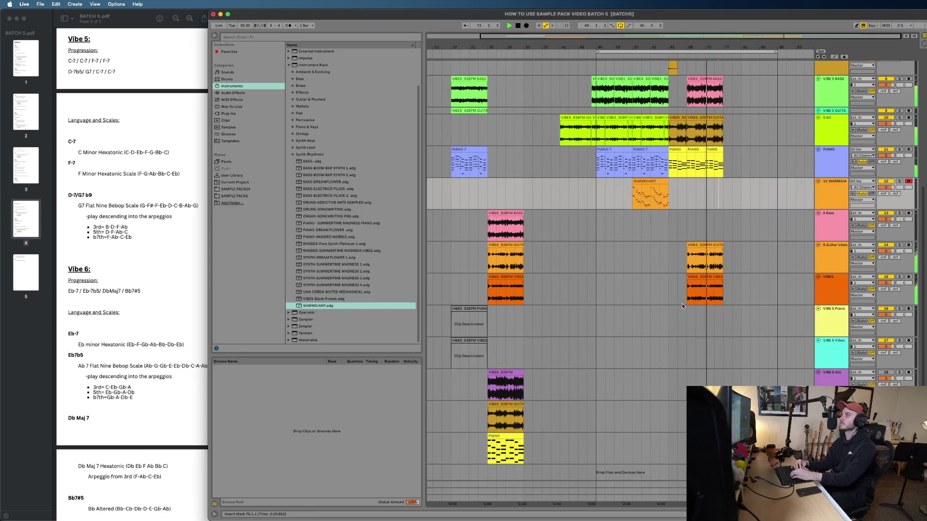
scroll(681, 304, "up", 2)
scroll(682, 304, "down", 2)
scroll(681, 304, "left", 2)
scroll(634, 280, "left", 1)
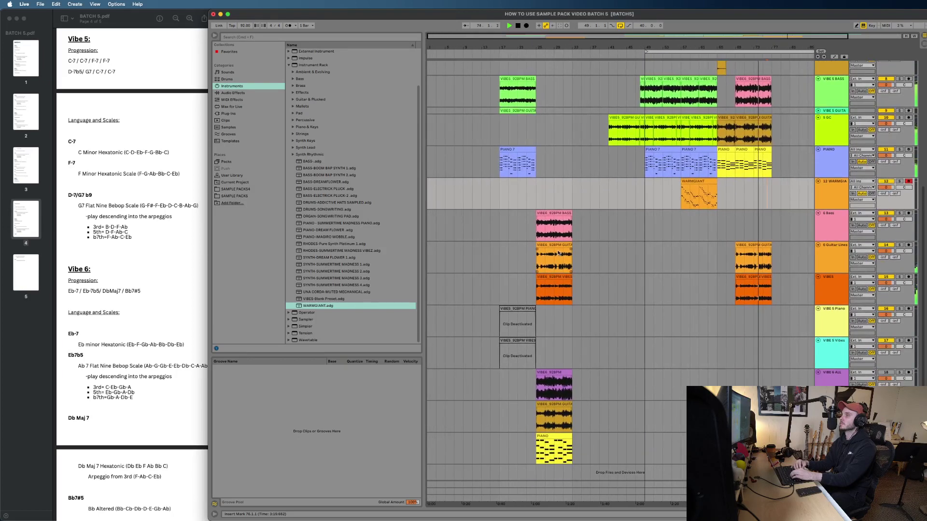
left_click(557, 246)
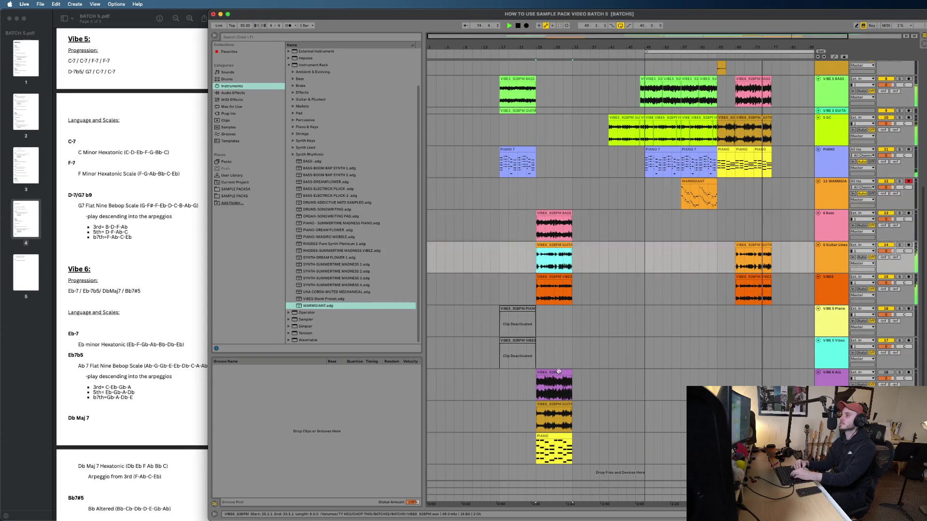
scroll(701, 309, "right", 2)
scroll(701, 307, "up", 5)
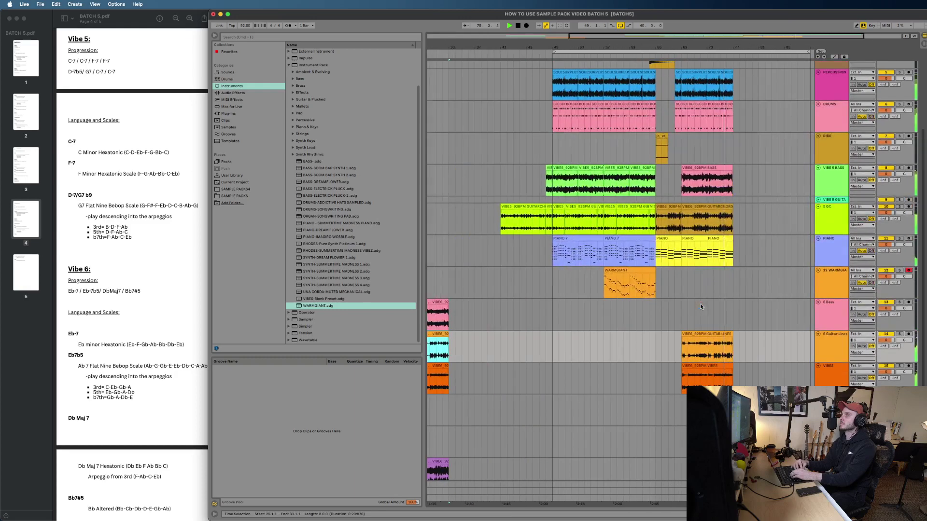
Step: Copy the Fx_09_90bpm clip along its own track so the copy starts at 76.3.1, just before the drums end
scroll(701, 307, "right", 2)
scroll(701, 307, "up", 3)
scroll(676, 270, "up", 1)
scroll(632, 218, "up", 3)
left_click(618, 160)
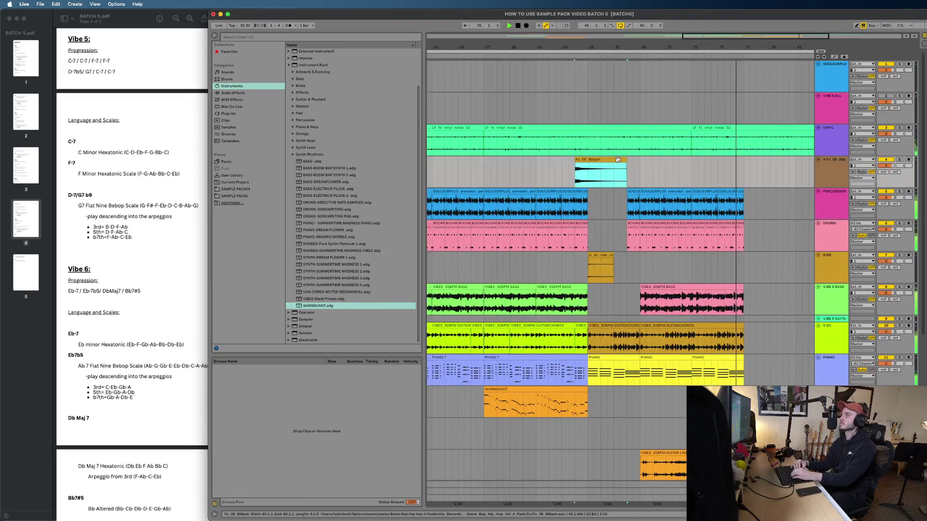
left_click(748, 169)
key("super+v")
scroll(744, 167, "up", 3)
key("space")
left_click_drag(758, 161, 744, 165)
left_click(744, 165)
key("space")
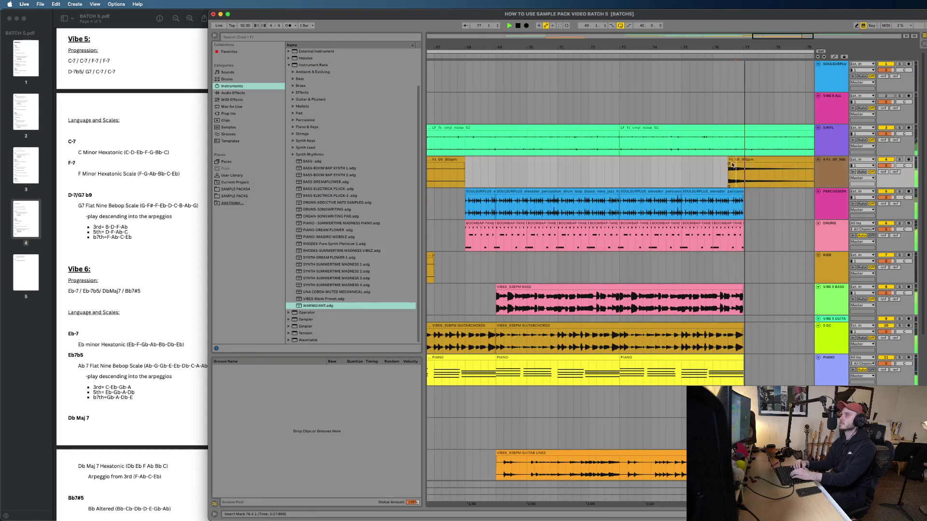
left_click(732, 164)
Step: Copy the ride clip to bar 77 on the RIDE track
scroll(732, 161, "down", 1)
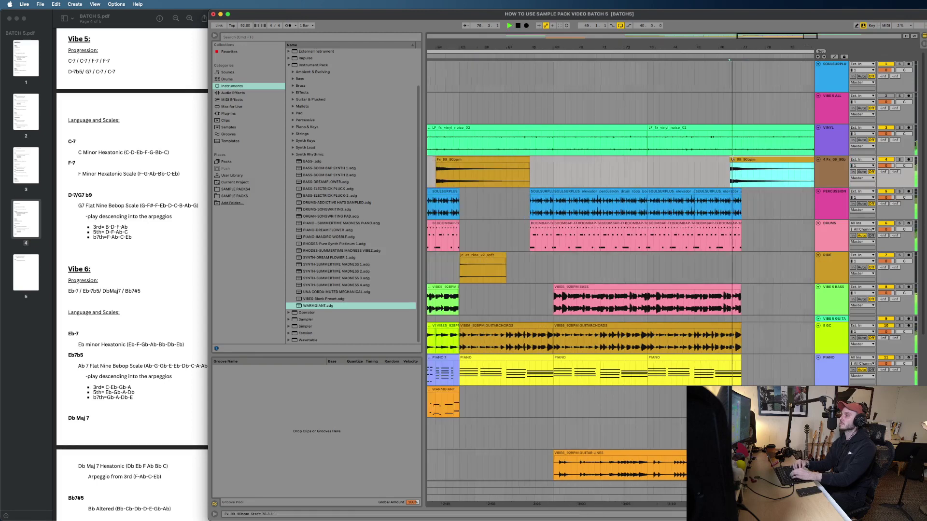
left_click(493, 256)
left_click(742, 264)
key("super+v")
key("space")
scroll(741, 265, "down", 2)
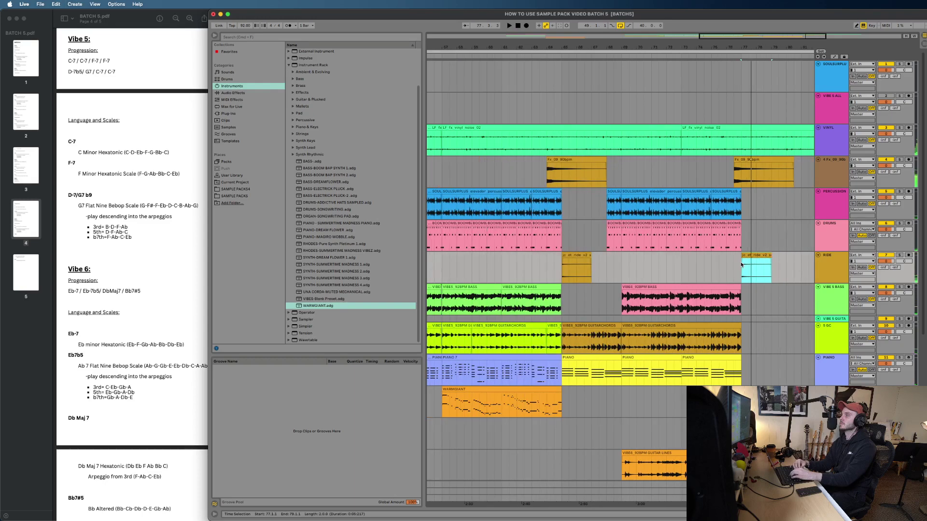
Step: Add a Utility effect to the RIDE track and lower its gain to about -7 dB while playing the section
scroll(702, 266, "down", 1)
scroll(704, 264, "down", 2)
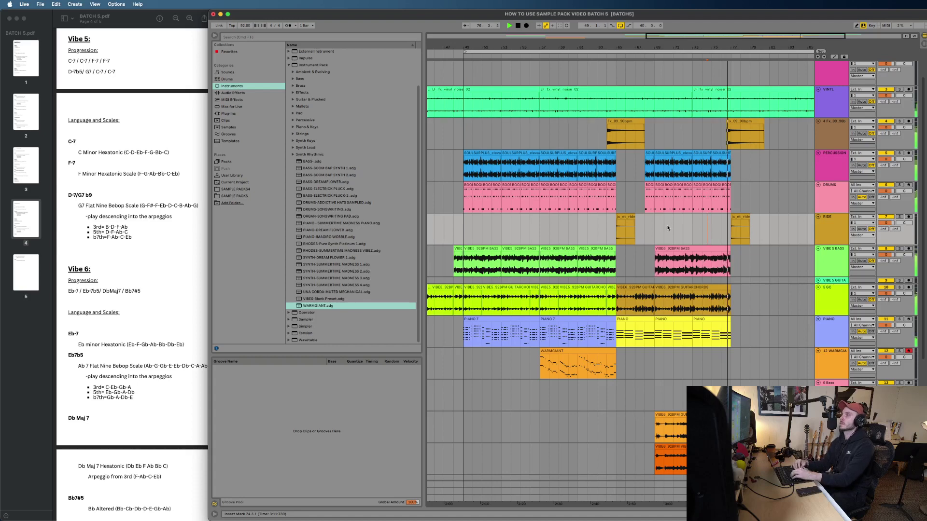
scroll(668, 228, "up", 2)
double_click(833, 229)
key("space")
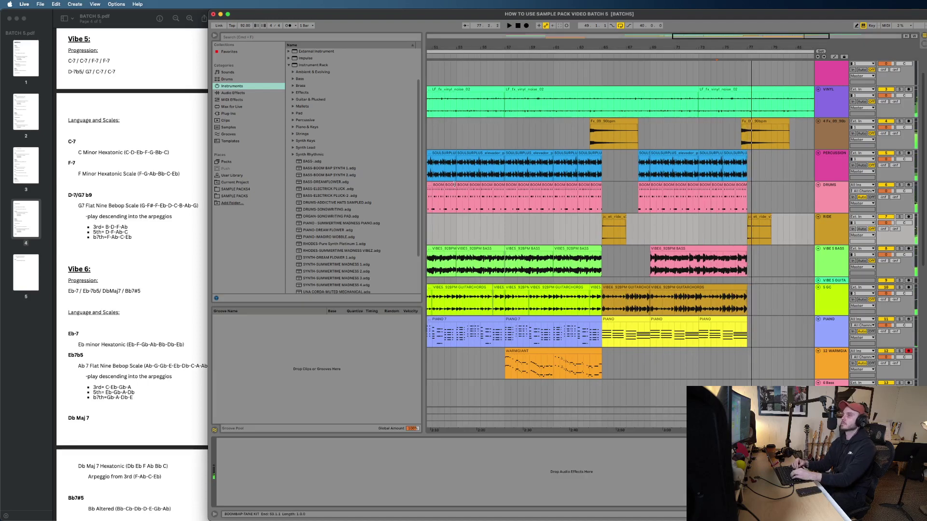
left_click(238, 93)
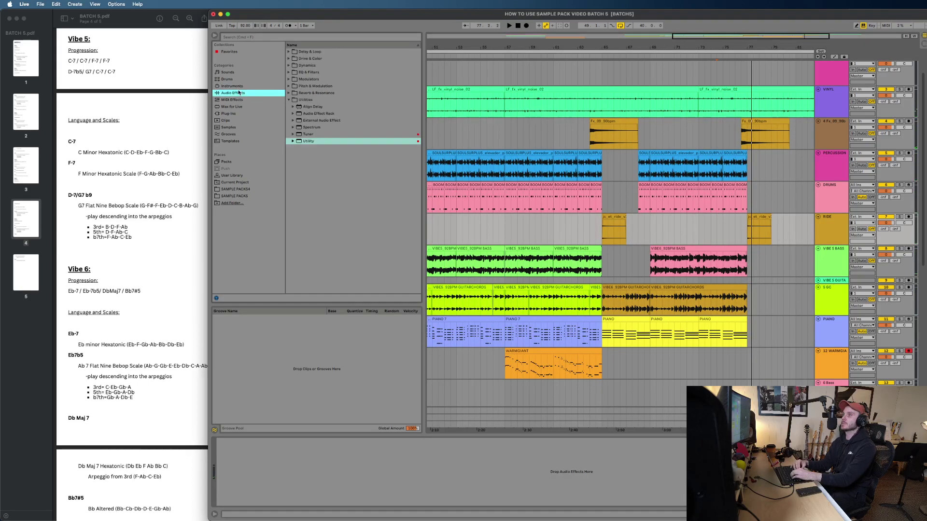
double_click(312, 141)
left_click(247, 464)
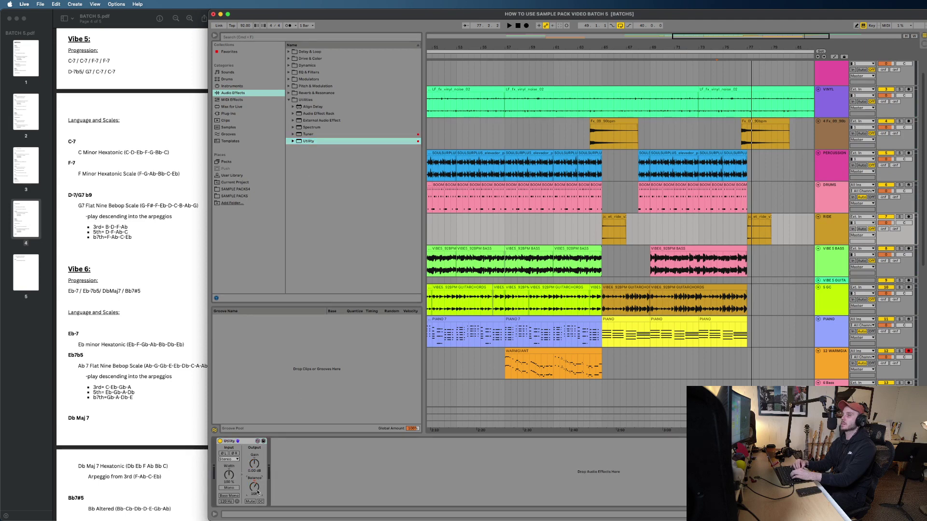
key("space")
left_click_drag(254, 464, 254, 467)
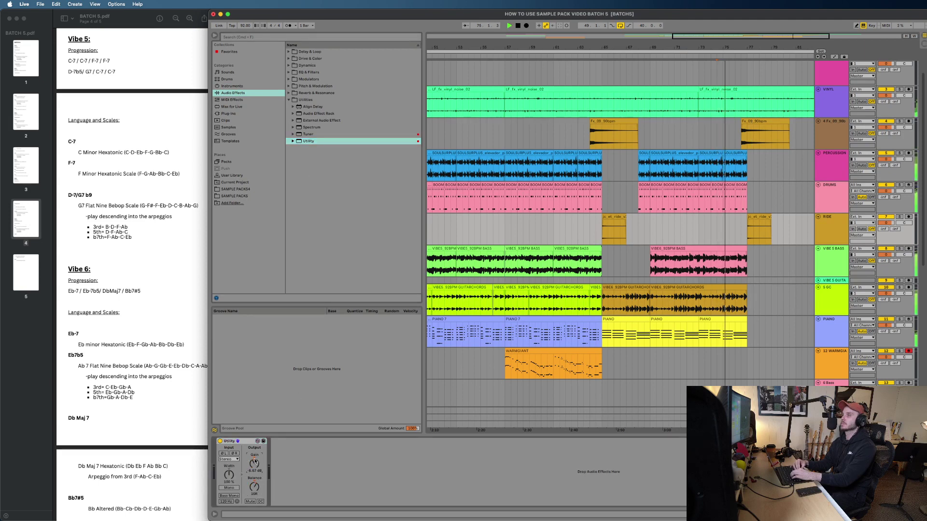
Step: Add a Utility effect to the PERCUSSION track and lower its gain to about -3.3 dB during playback
left_click(714, 224)
scroll(713, 225, "down", 3)
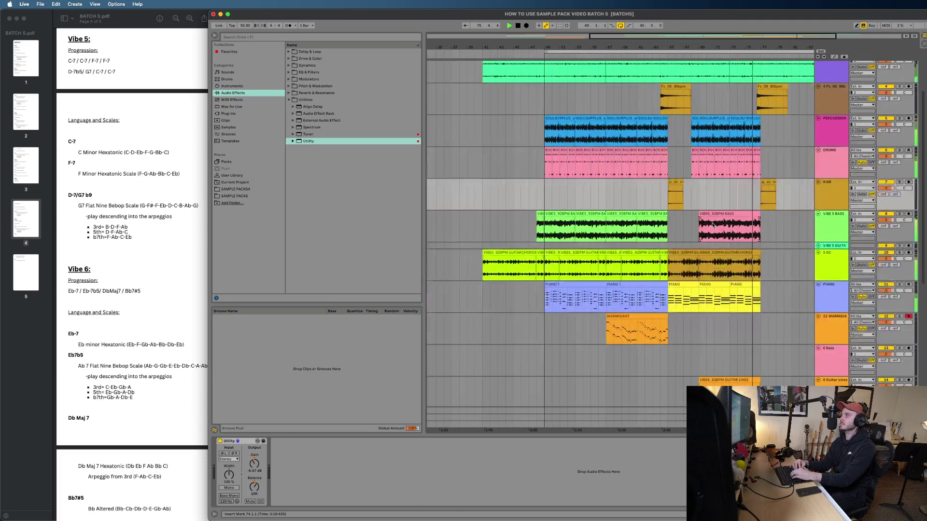
scroll(713, 224, "down", 2)
left_click(828, 100)
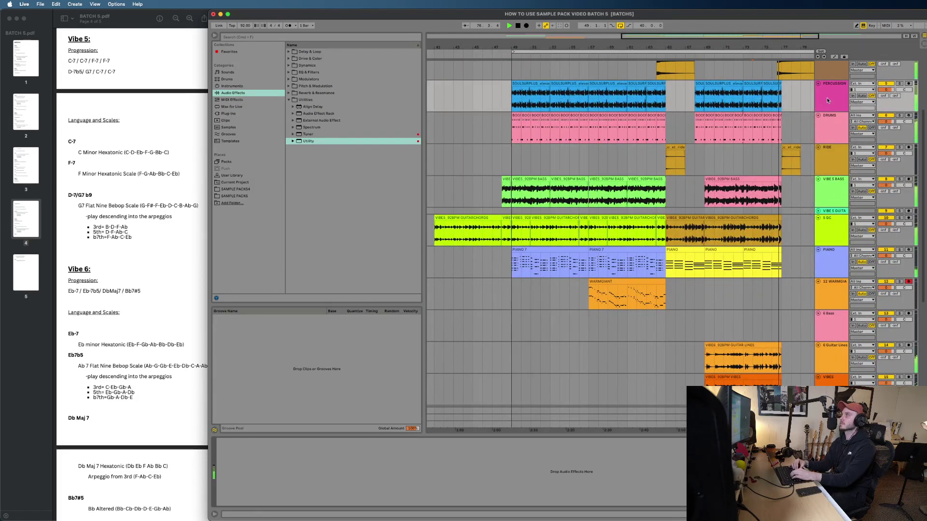
double_click(347, 141)
key("space")
key("space")
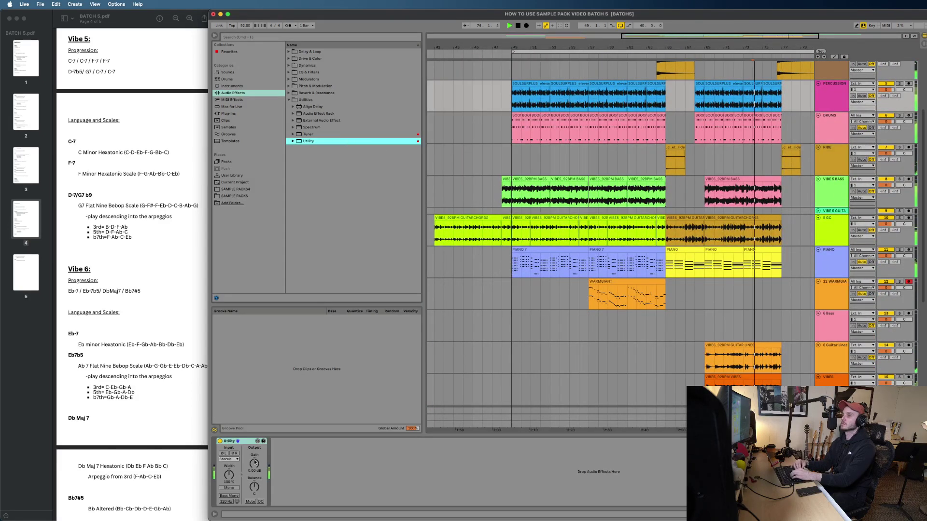
left_click(254, 463)
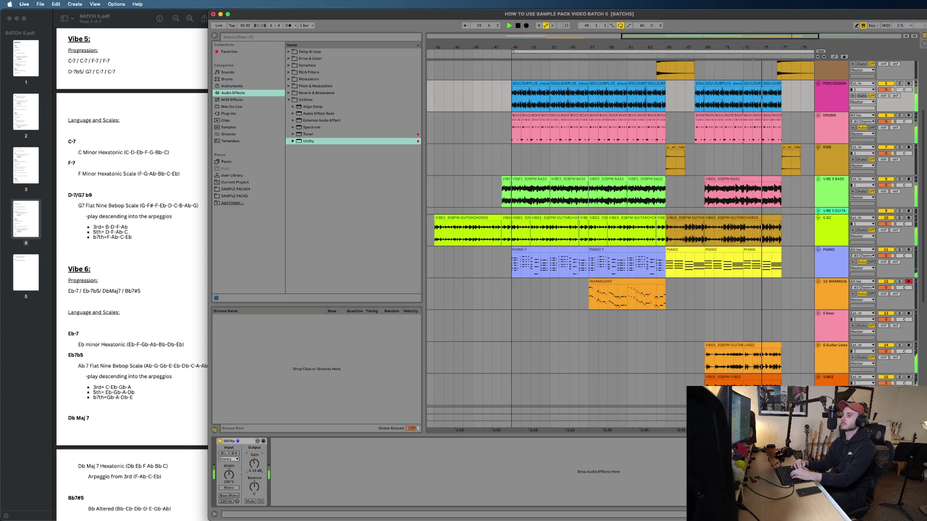
Step: Copy the second PIANO 7 clip to bar 77 on the PIANO track, directly after the yellow piano clips
scroll(646, 303, "down", 6)
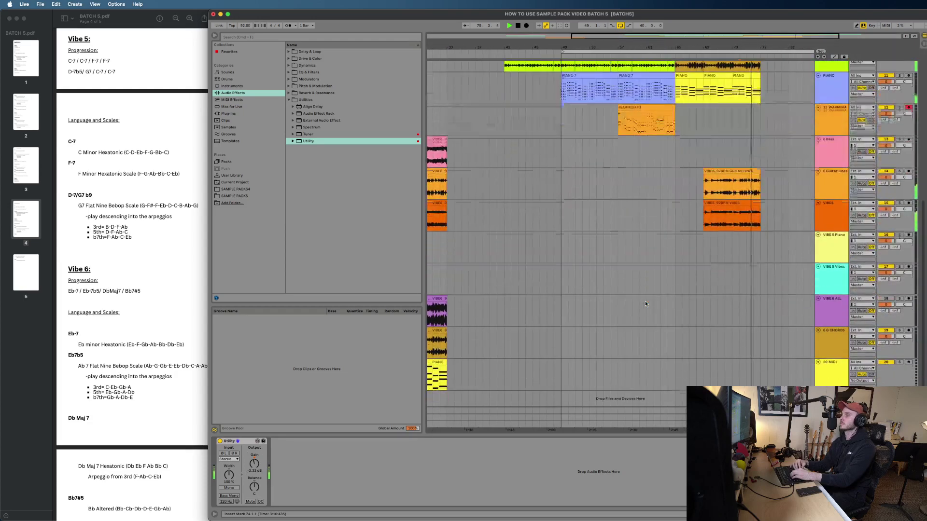
scroll(646, 303, "up", 3)
scroll(646, 303, "left", 2)
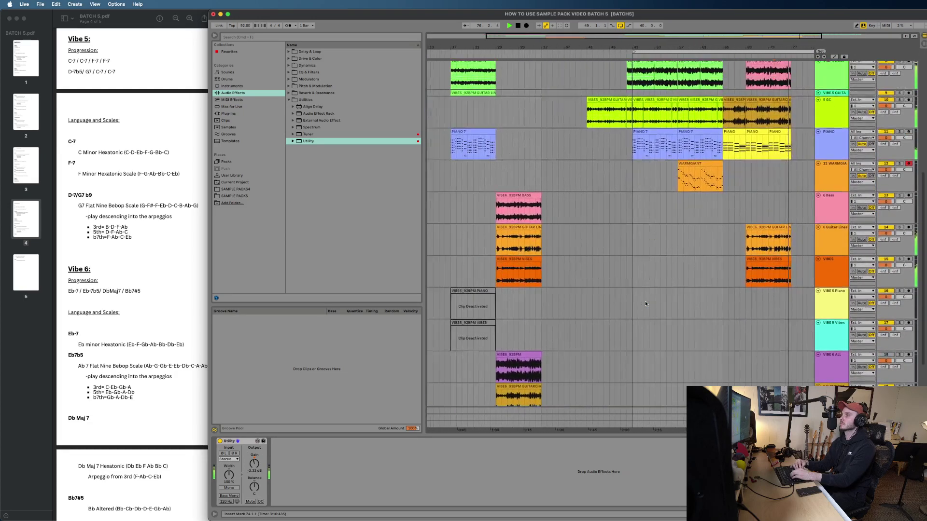
scroll(646, 304, "up", 3)
key("space")
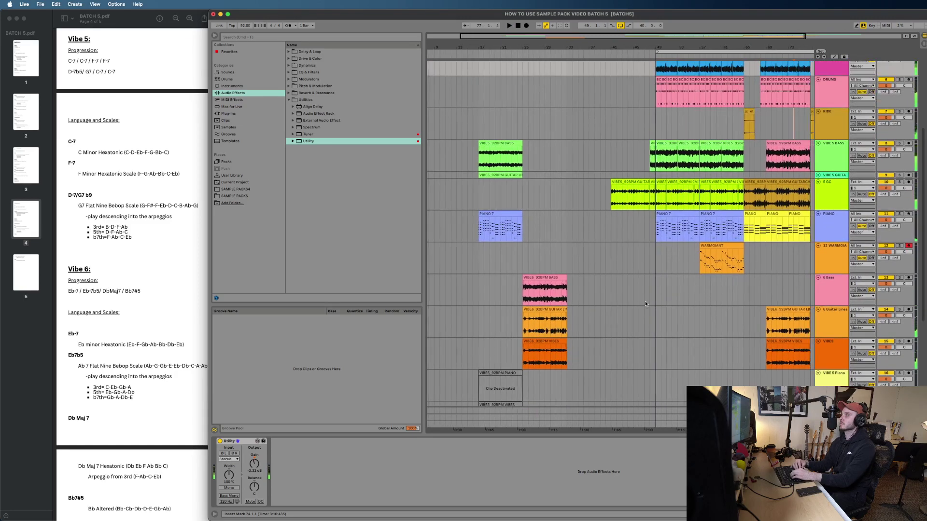
key("space")
scroll(646, 303, "up", 3)
scroll(646, 303, "right", 3)
left_click(650, 228)
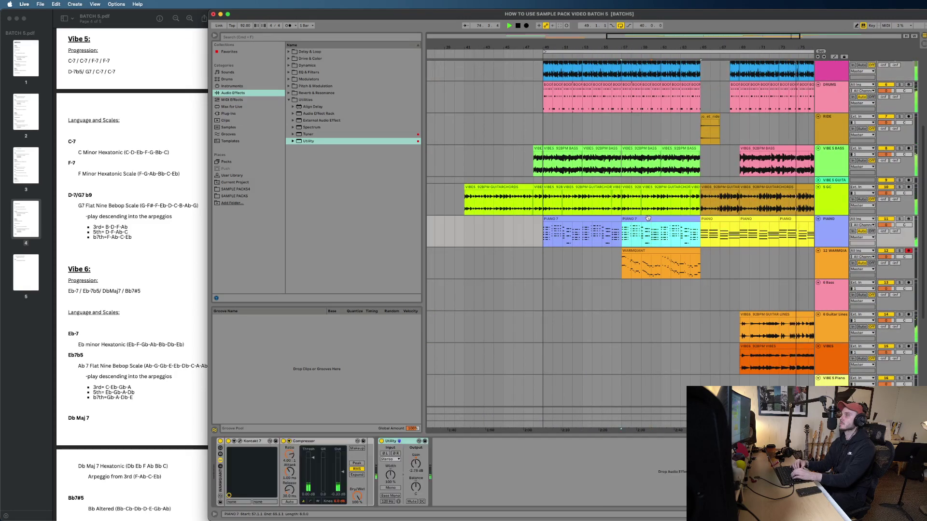
scroll(628, 234, "right", 5)
left_click(623, 236)
key("super+v")
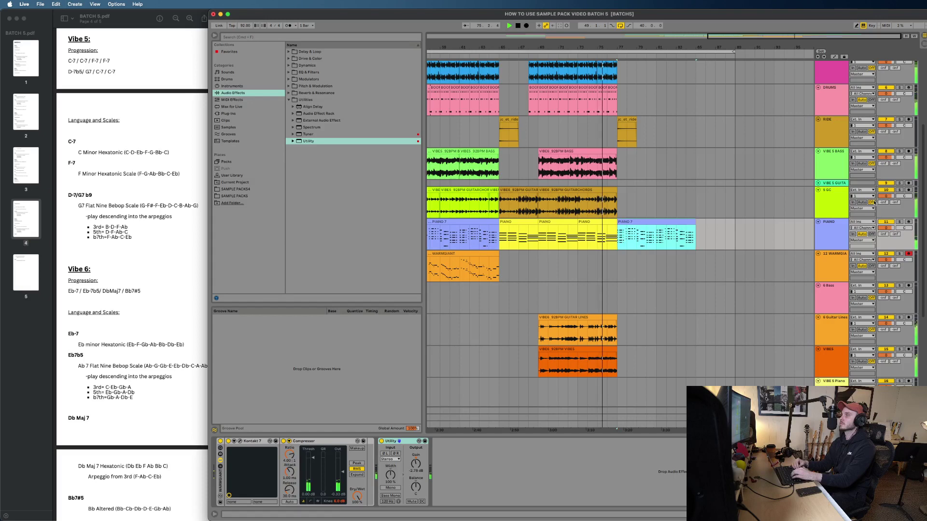
Step: Listen to the transition into the copied PIANO 7 clip at bar 77
left_click(900, 221)
scroll(585, 396, "left", 3)
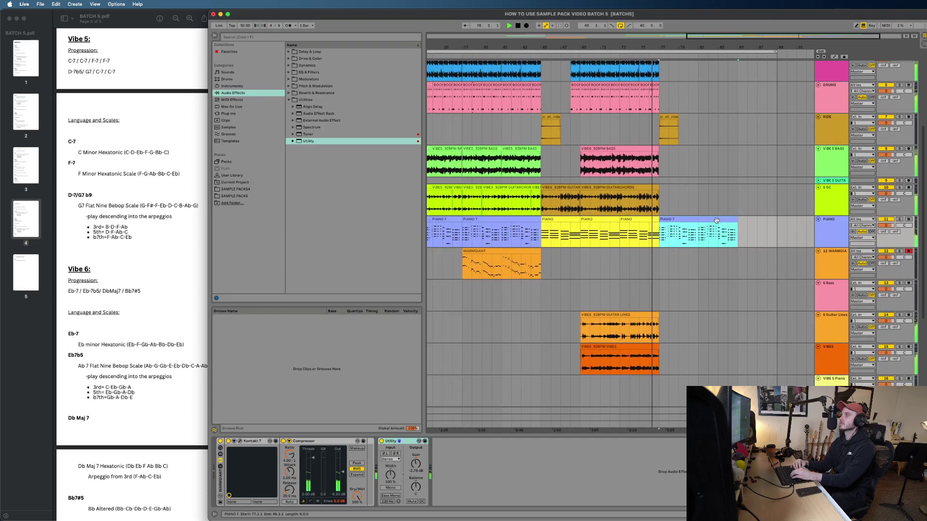
scroll(674, 288, "up", 3)
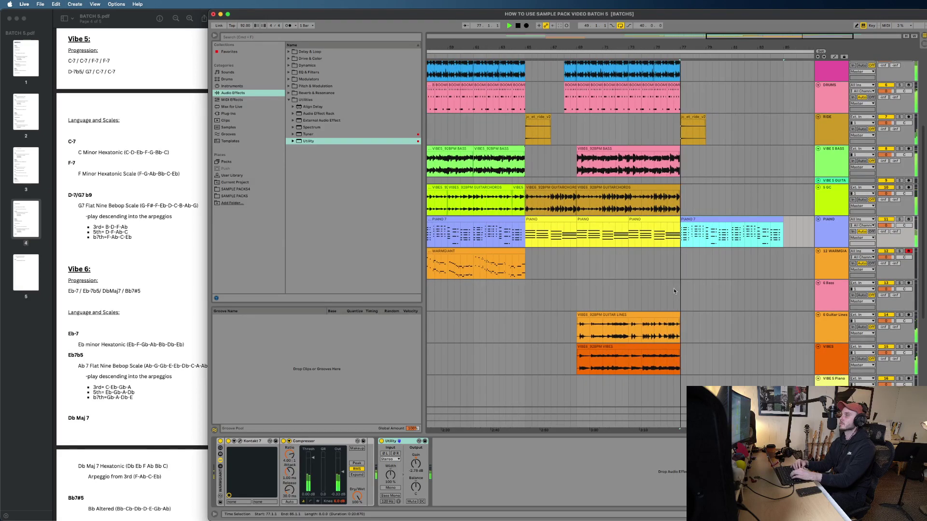
scroll(722, 257, "up", 1)
scroll(723, 258, "up", 2)
scroll(721, 257, "down", 2)
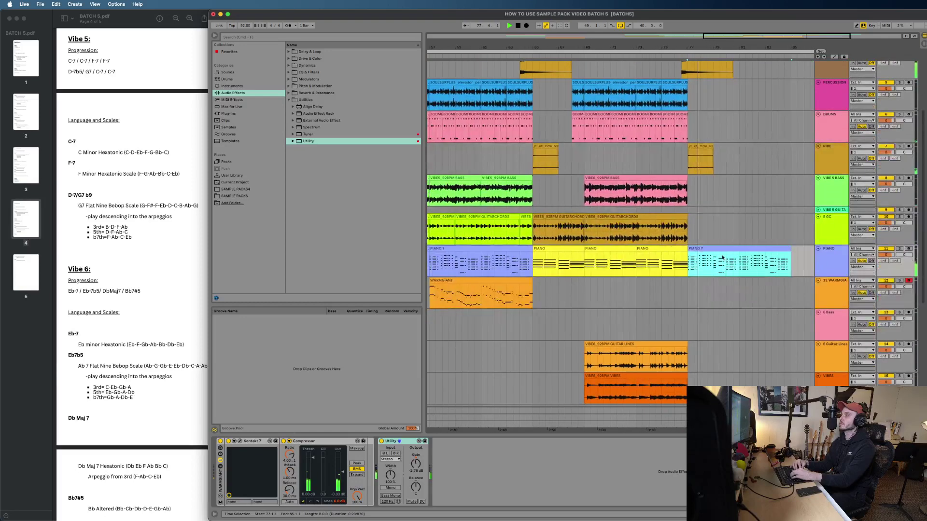
scroll(720, 258, "up", 3)
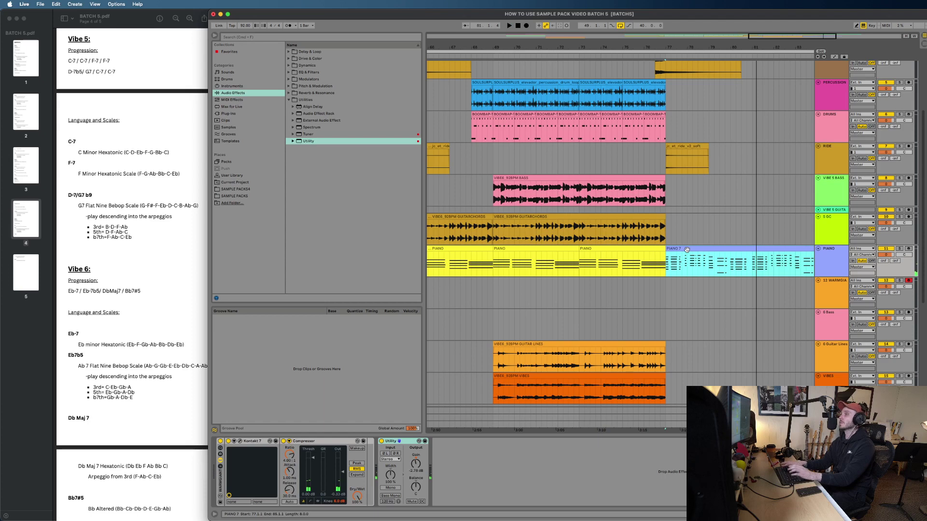
Step: Open the notes of the PIANO 7 clip at bar 77 and enlarge the note editor to show all chords
double_click(686, 249)
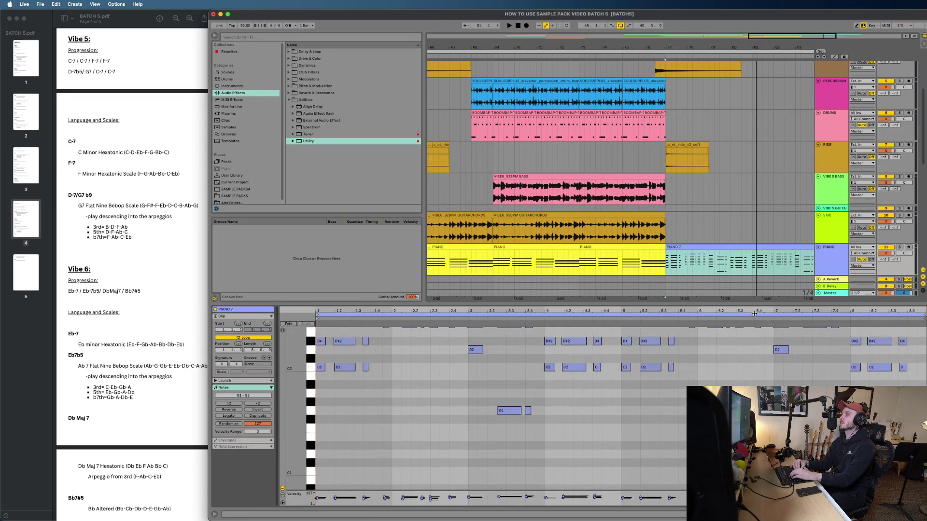
left_click_drag(755, 304, 751, 105)
scroll(698, 282, "up", 10)
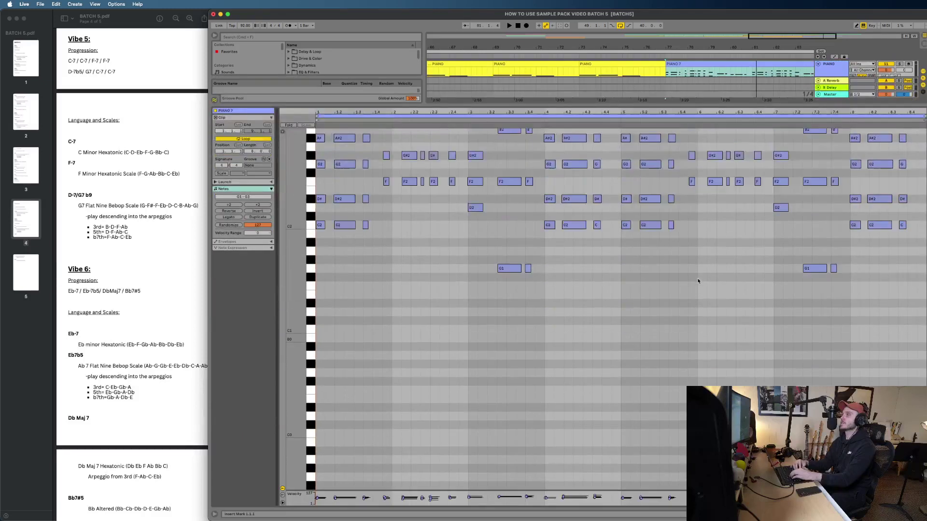
scroll(698, 281, "down", 5)
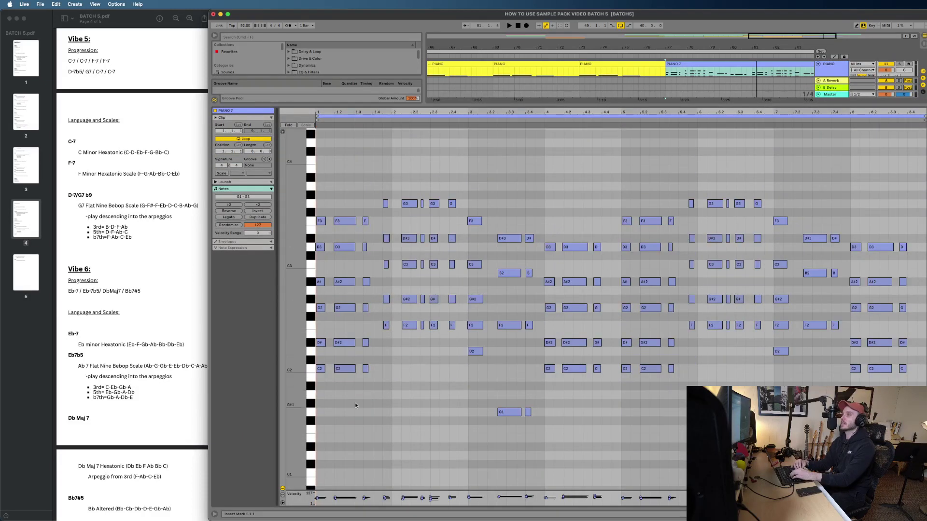
Step: Try to replace the rhythmic chords of the clip's first two bars with one opening chord sustained almost to bar 3
left_click_drag(333, 405, 459, 170)
key("Delete")
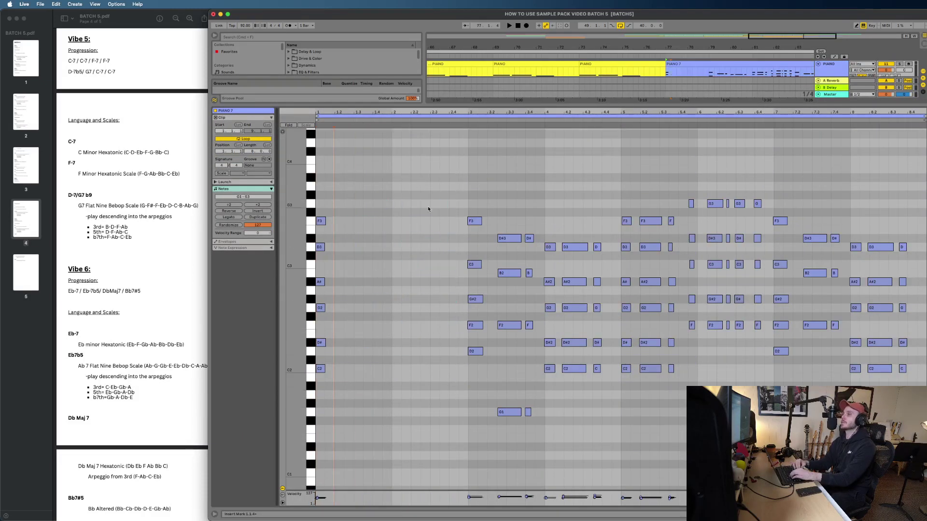
left_click(323, 221)
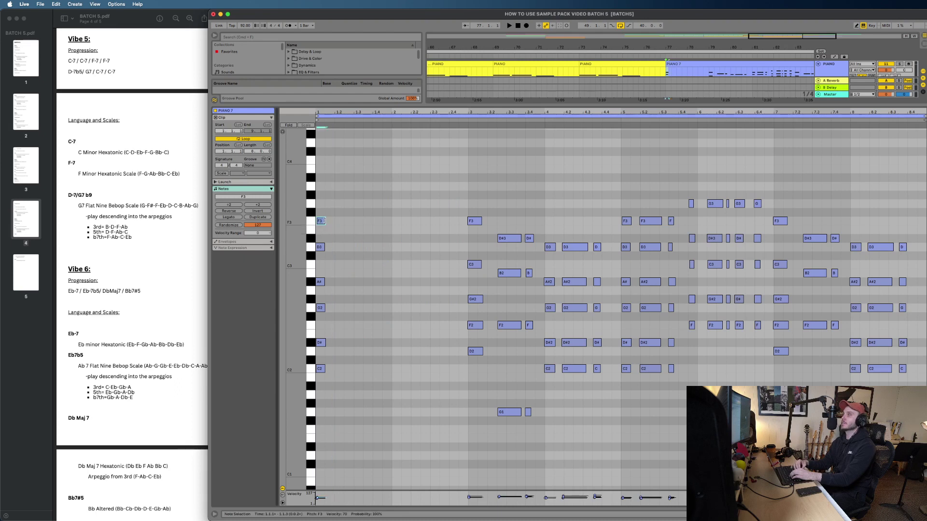
left_click_drag(326, 271, 460, 232)
key("space")
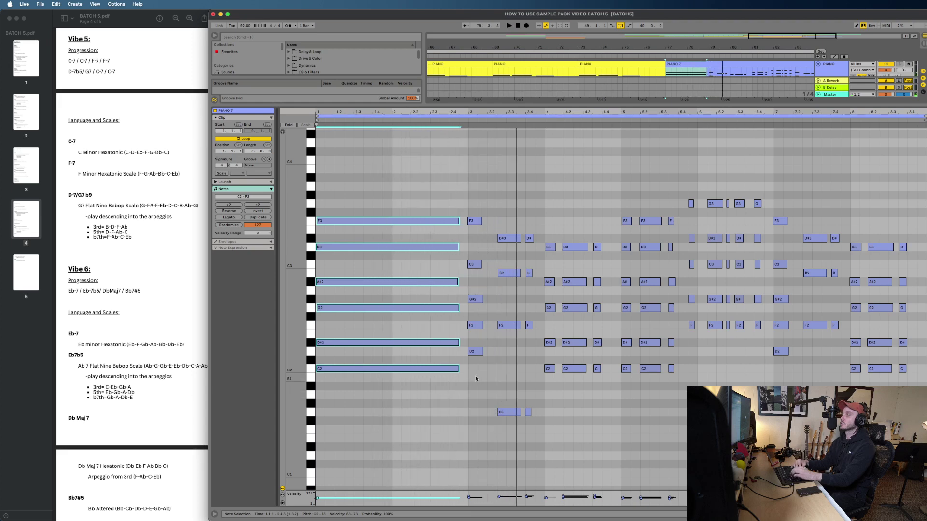
key("super+z")
key("space")
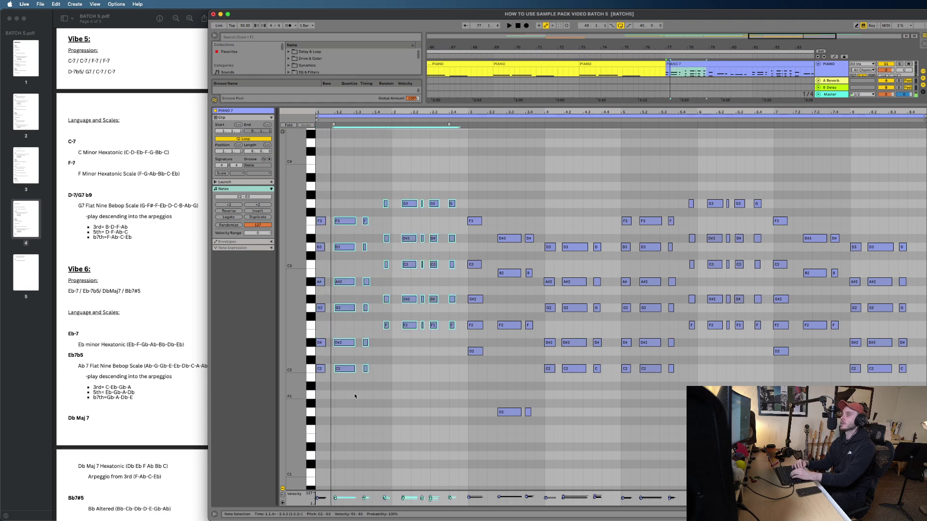
Step: Extend the opening chord up to the F-based chord near the end of bar 1, deleting the repeated chord hits through bar 2
left_click_drag(351, 398, 375, 200)
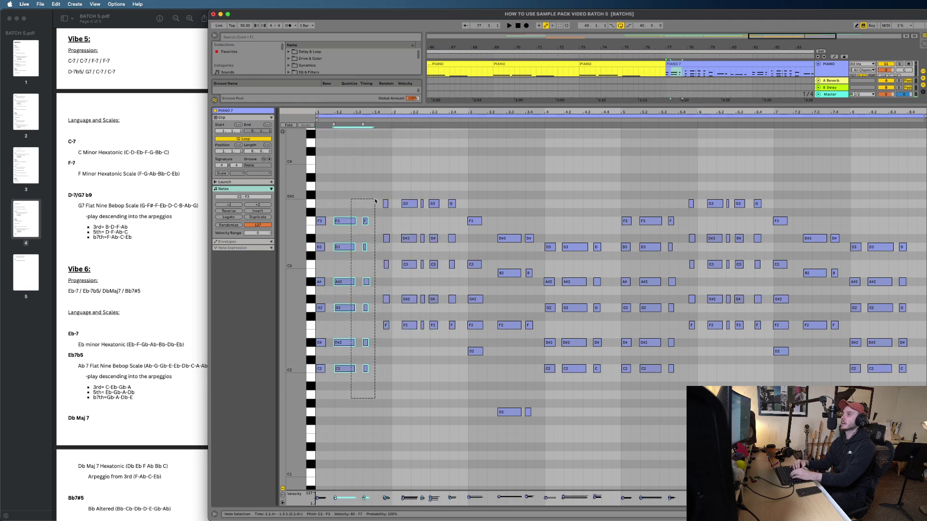
key("Delete")
left_click_drag(322, 390, 381, 225)
left_click_drag(405, 358, 461, 155)
key("Delete")
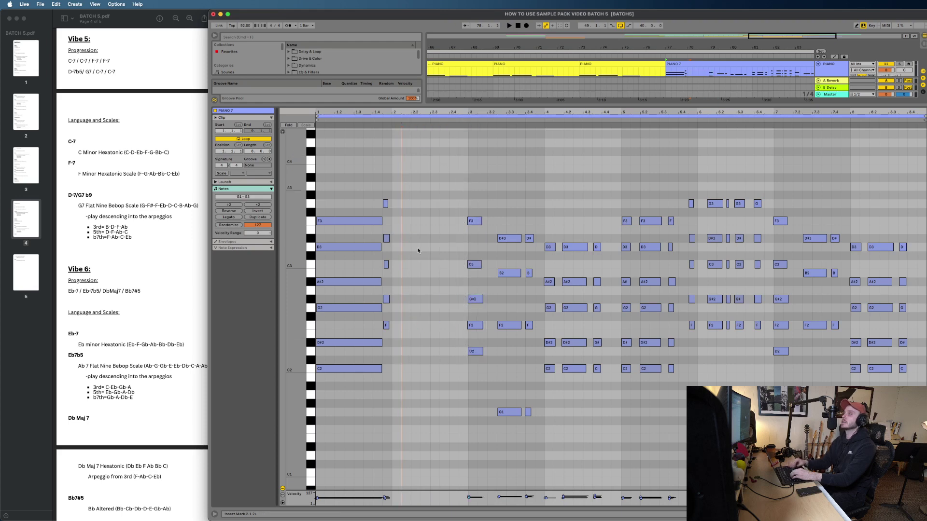
Step: Lengthen the second chord, F2 to G3, almost to bar 3 and play back the edited chords
left_click_drag(389, 347, 396, 193)
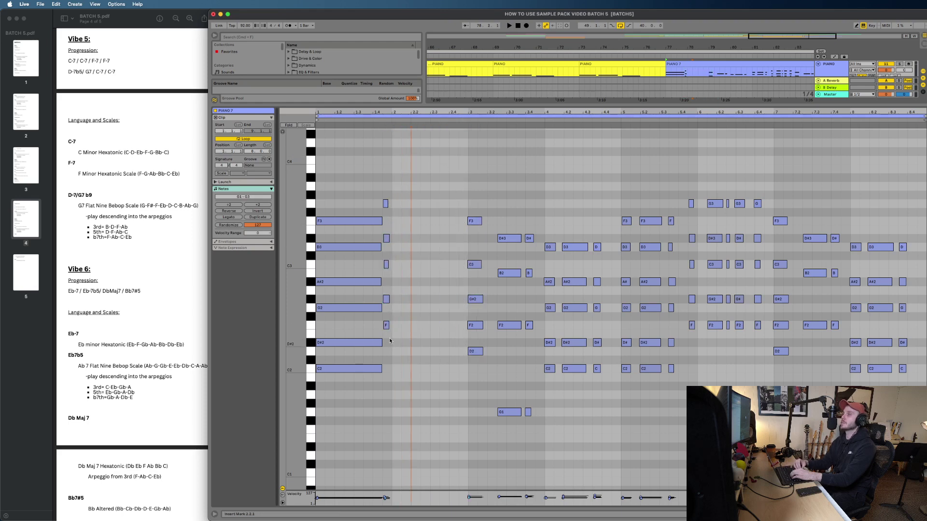
left_click_drag(390, 341, 391, 231)
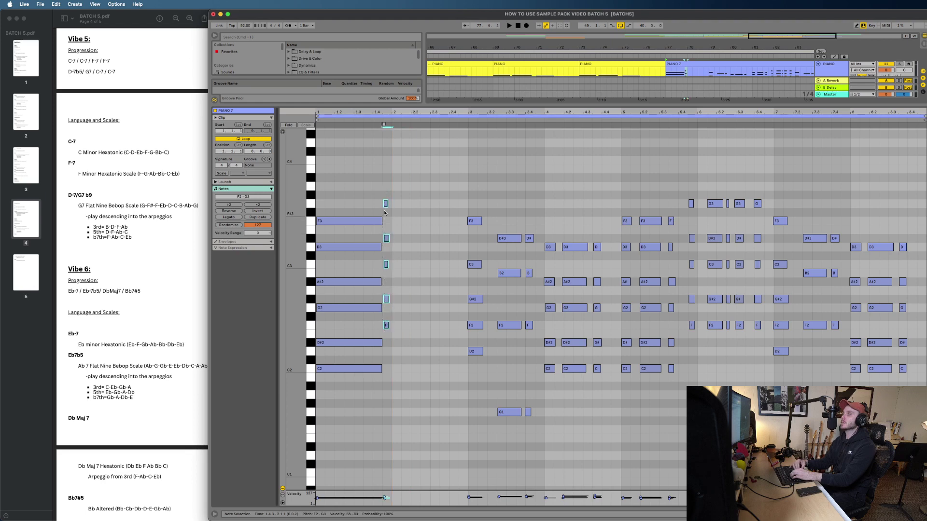
left_click_drag(386, 204, 464, 203)
key("space")
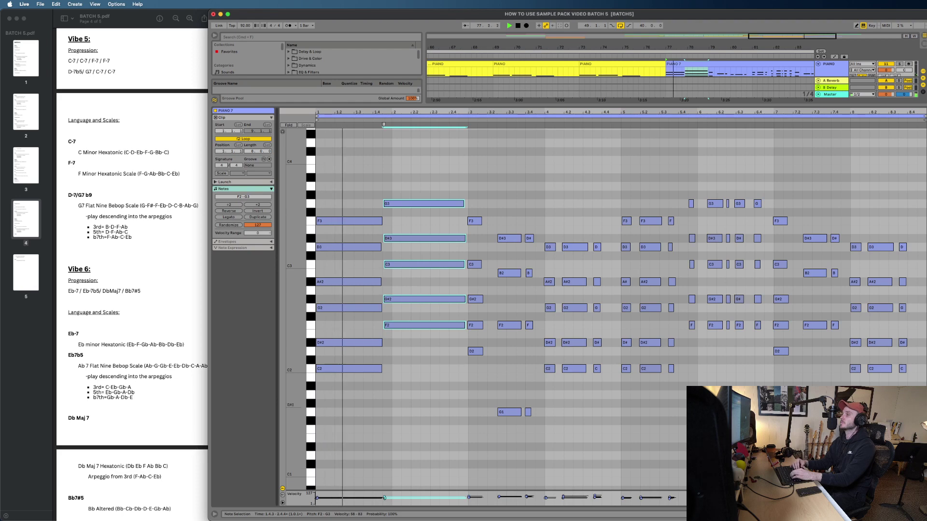
Step: Hide the note editor, split the edited PIANO 7 clip at bar 81 and listen to its first half
key("super+alt+l")
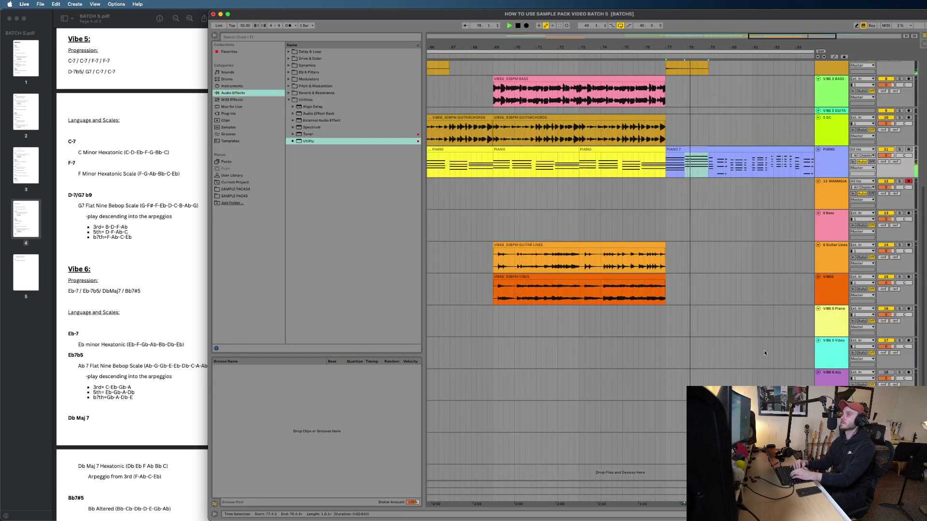
key("plus")
scroll(765, 354, "right", 1)
scroll(764, 354, "up", 1)
scroll(739, 295, "down", 2)
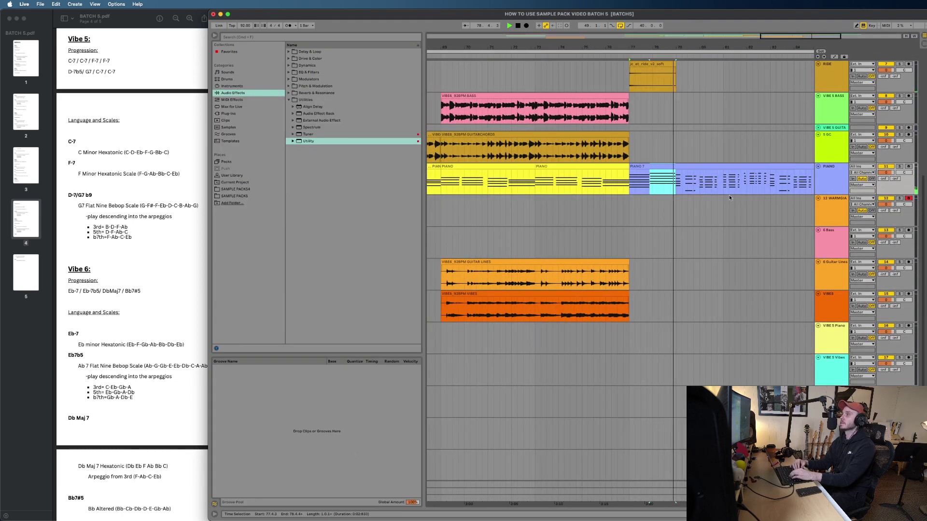
left_click(724, 188)
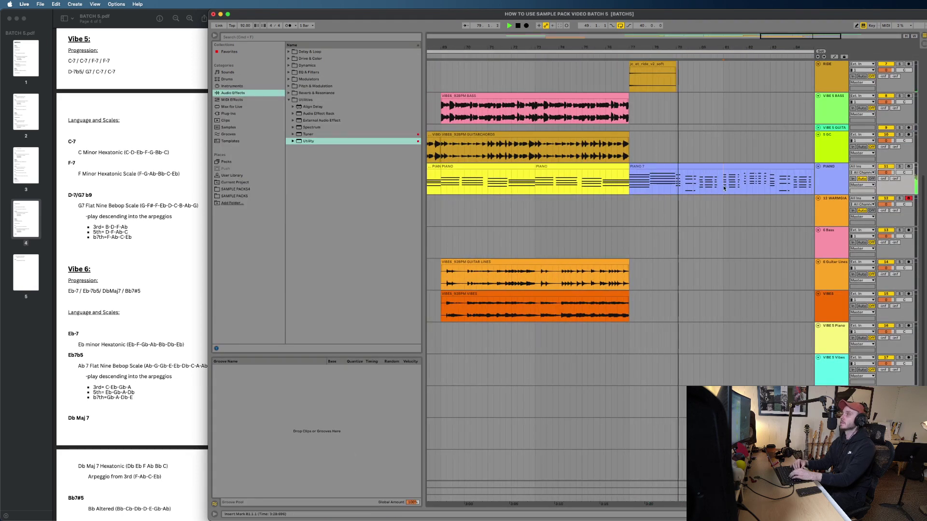
key("super+e")
left_click(680, 167)
scroll(678, 182, "down", 3)
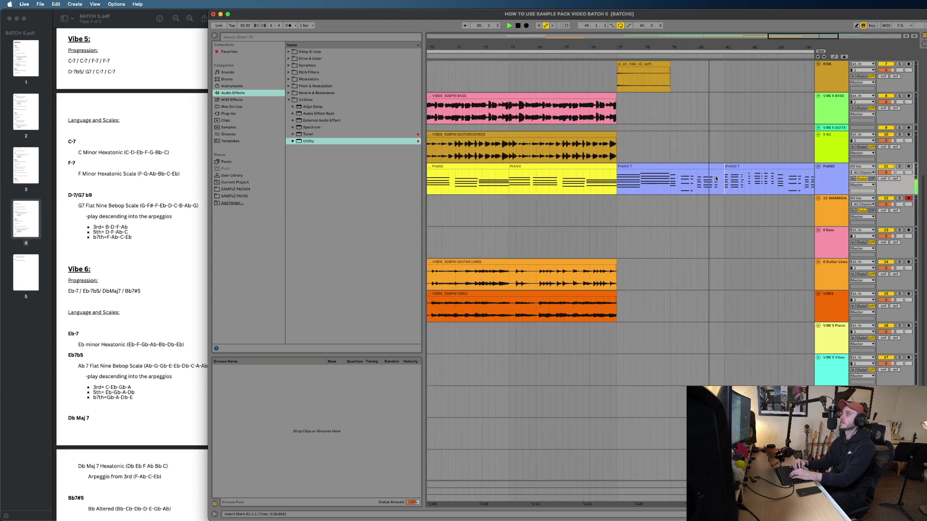
scroll(678, 182, "down", 5)
key("space")
scroll(680, 181, "left", 3)
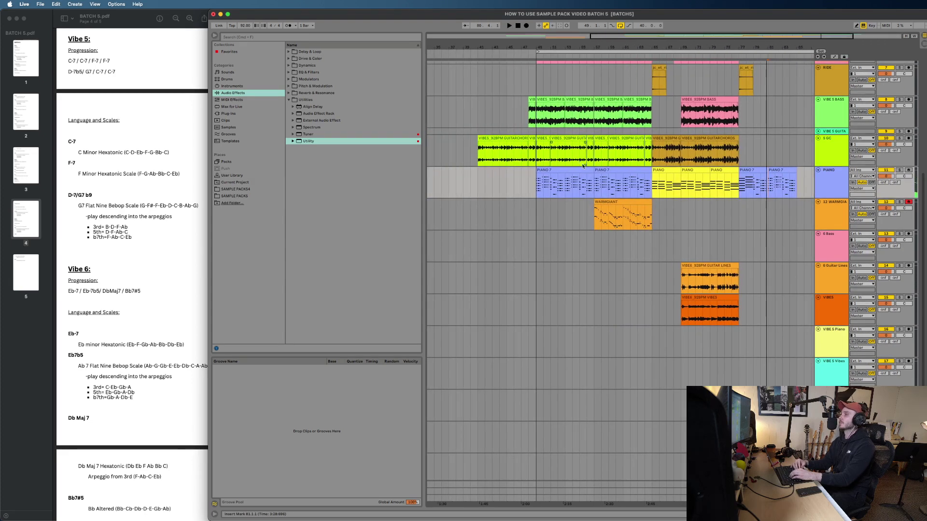
Step: Copy the Vibe 5 guitar chord clips on the 5 GC track from bar 49 to bar 57
scroll(601, 179, "up", 3)
scroll(600, 178, "up", 1)
scroll(600, 178, "up", 1)
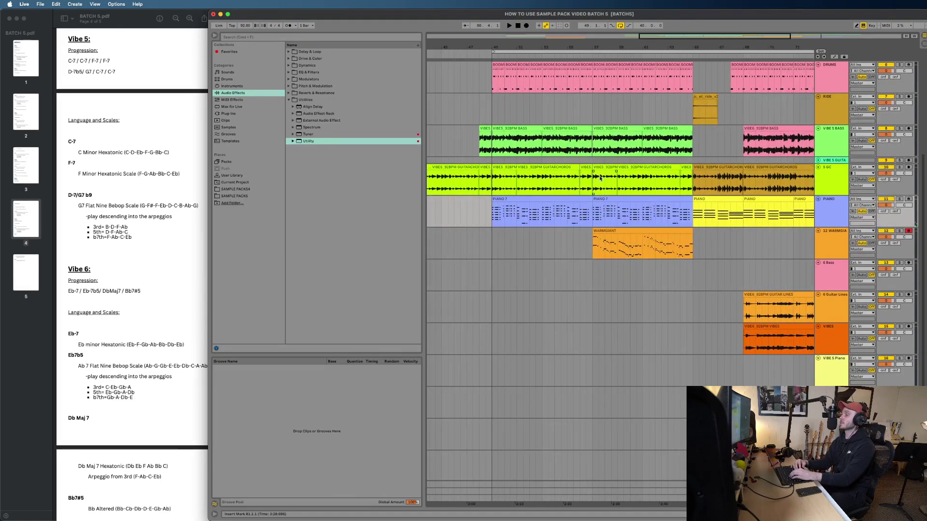
scroll(626, 188, "up", 2)
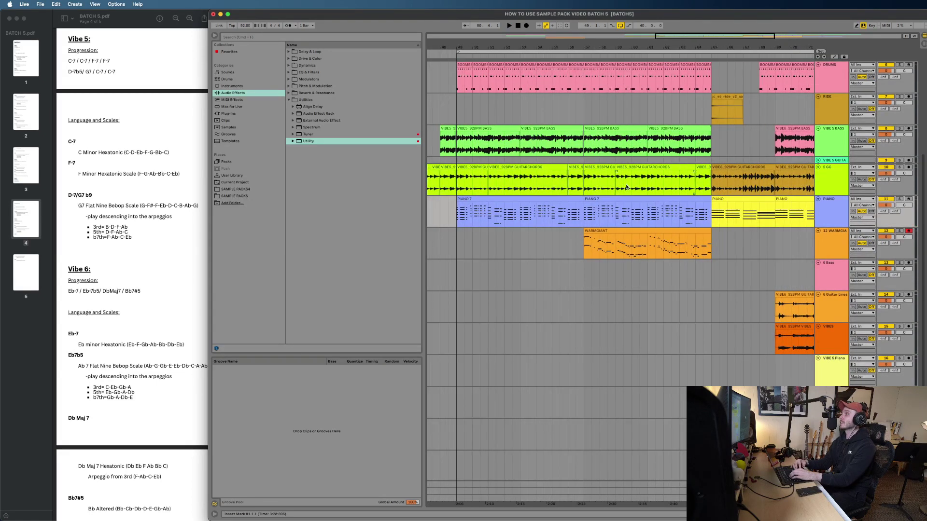
left_click(683, 169)
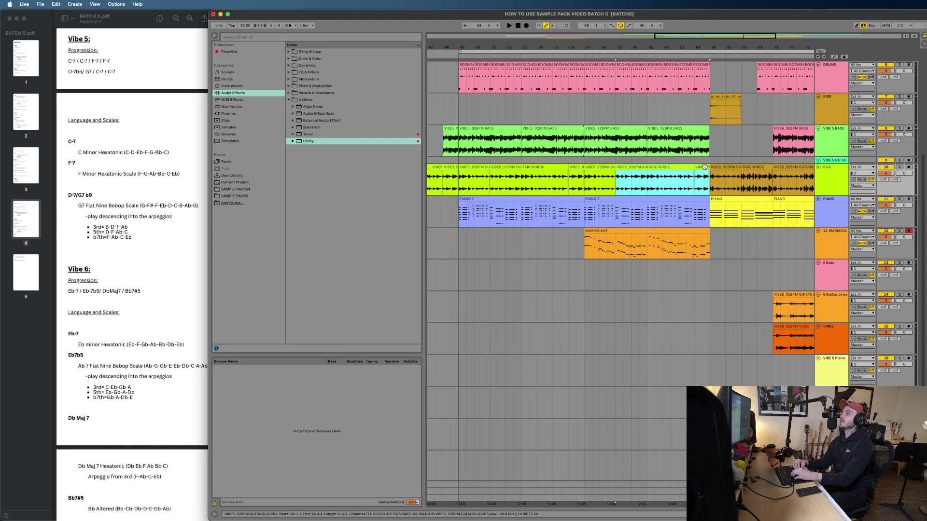
scroll(650, 183, "up", 2)
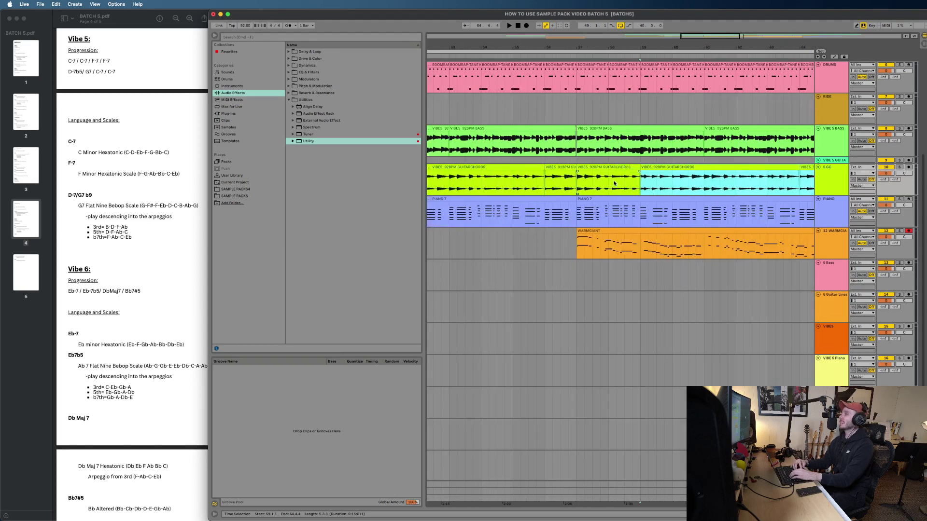
left_click(595, 185)
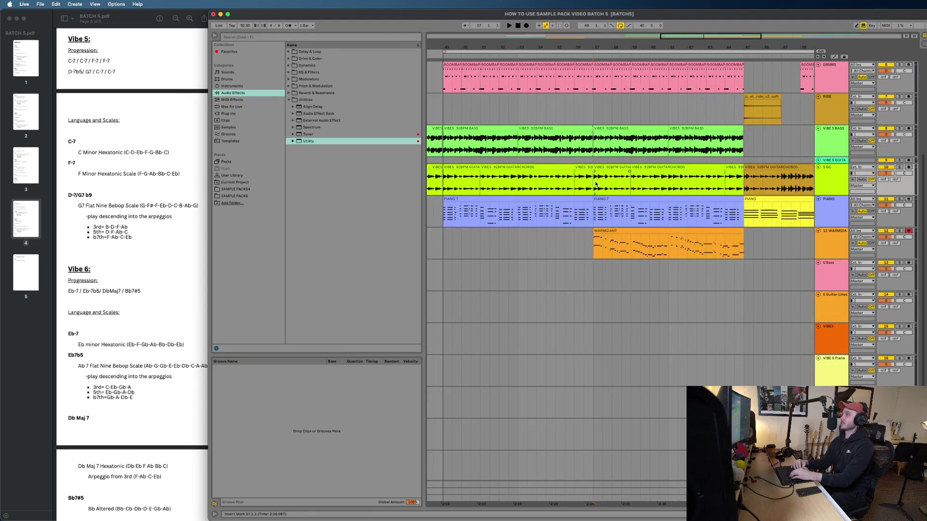
scroll(625, 168, "left", 4)
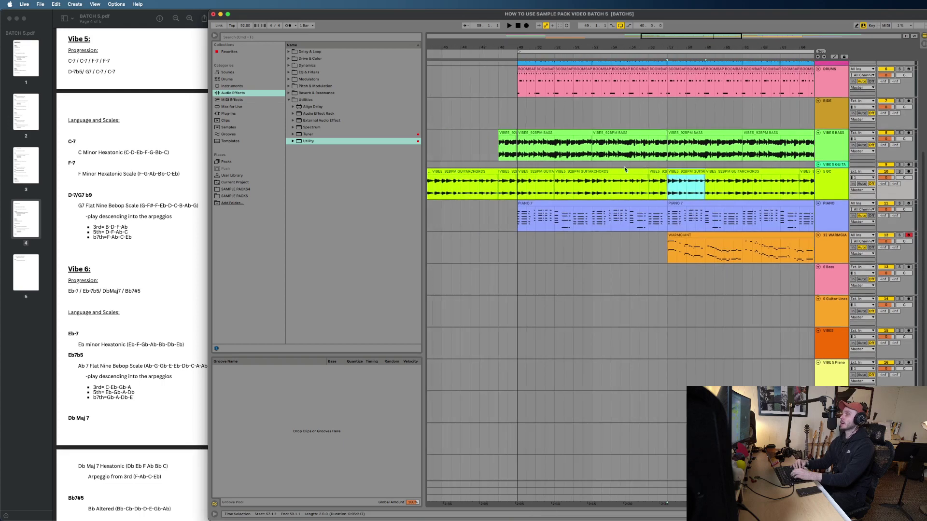
left_click(529, 171, "shift")
key("super+c")
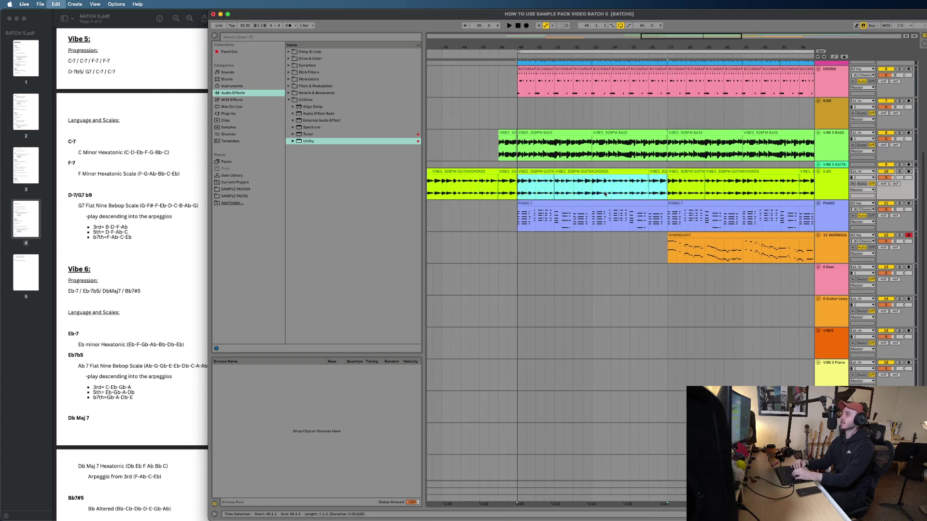
Step: Paste the copied guitar chords on the 5 GC track at bar 77 and play back the ending
scroll(604, 177, "down", 5)
scroll(627, 181, "right", 3)
scroll(674, 199, "up", 3)
scroll(675, 200, "right", 2)
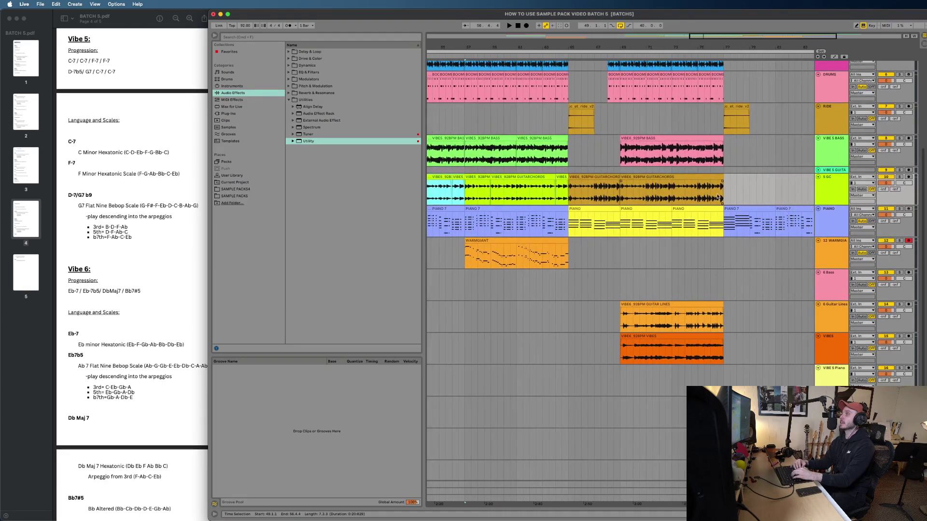
left_click(722, 197)
scroll(721, 197, "right", 3)
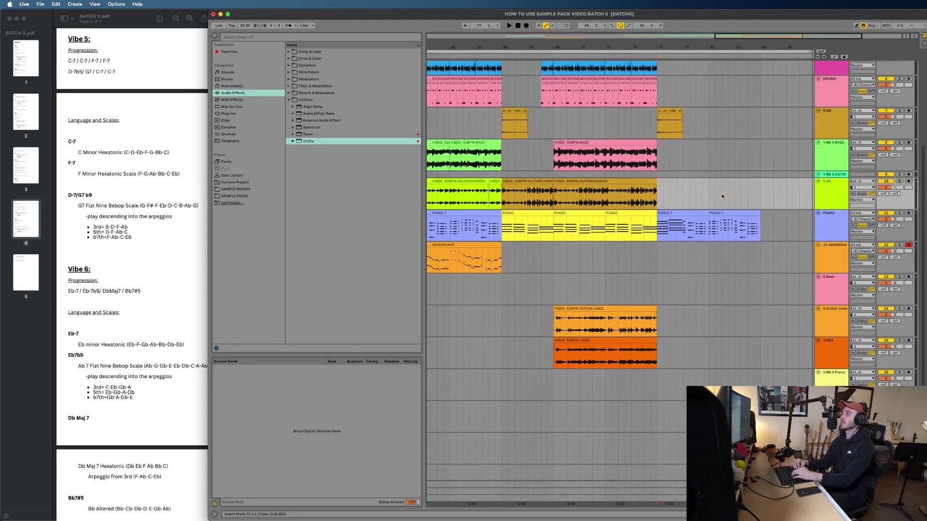
key("super+v")
key("space")
scroll(670, 181, "up", 3)
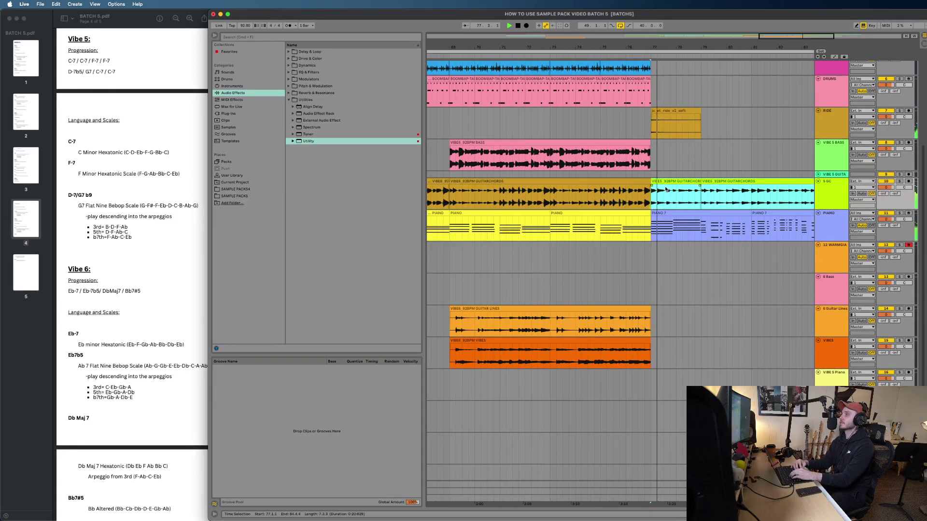
Step: Delete the pasted guitar chords between bars 77 and 79 and listen to the guitar enter after the sustained piano
left_click(670, 182)
key("Delete")
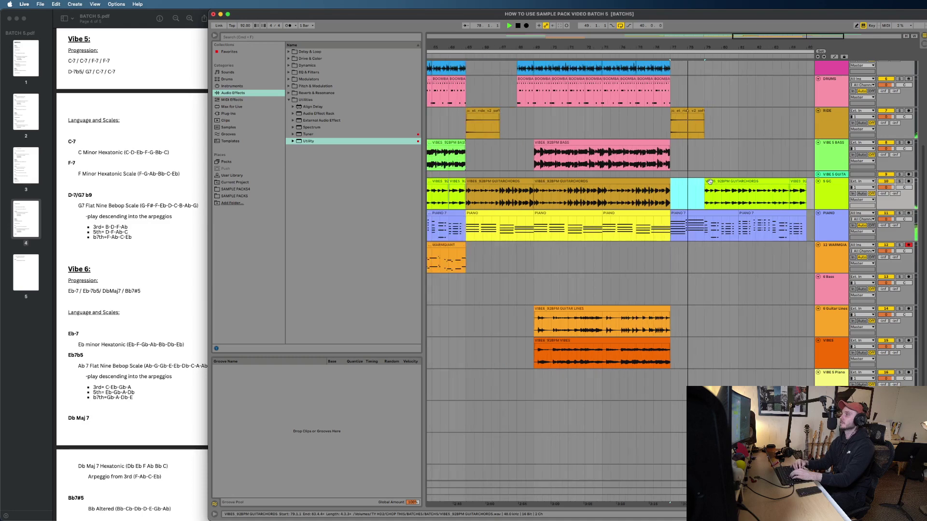
key("minus")
scroll(702, 185, "up", 5)
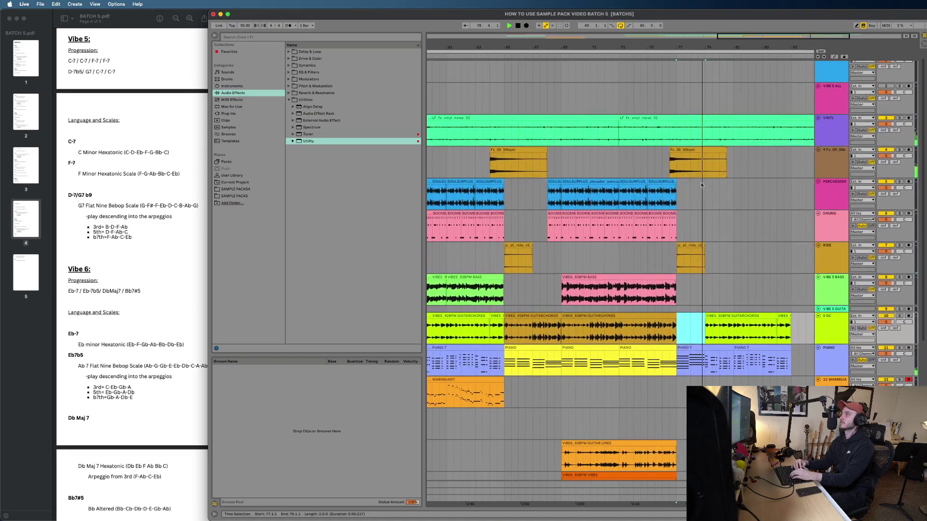
scroll(699, 165, "down", 2)
key("plus")
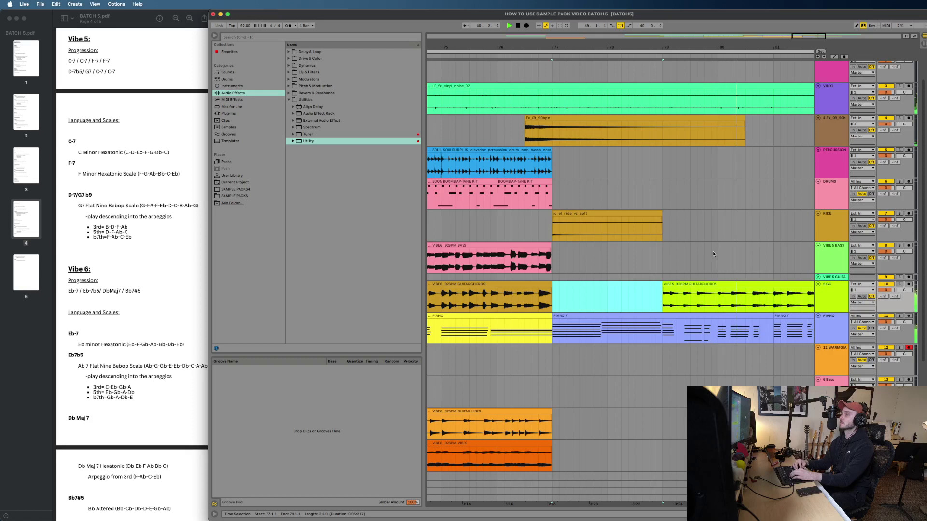
key("minus")
key("minus")
key("minus")
key("minus")
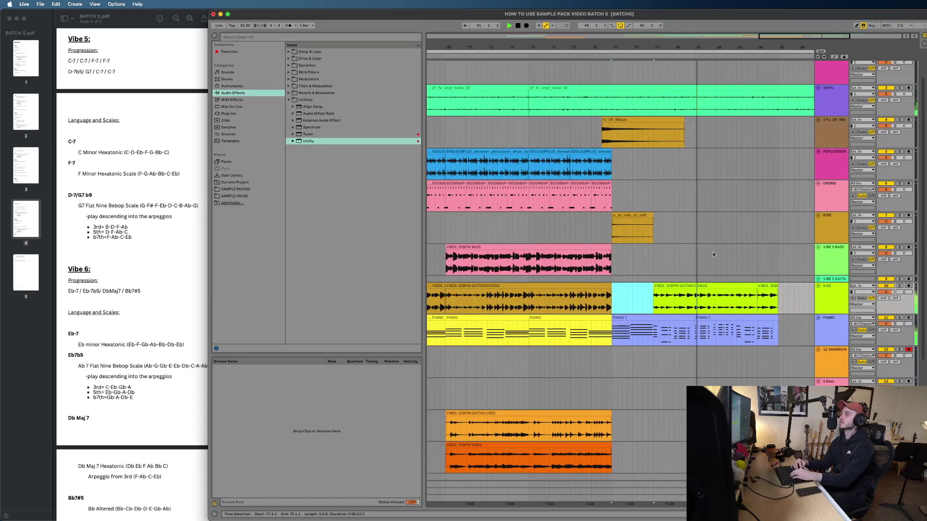
Step: Copy the percussion from bars 73 to 77 to bar 81 and play from bar 80
key("space")
left_click_drag(630, 161, 560, 159)
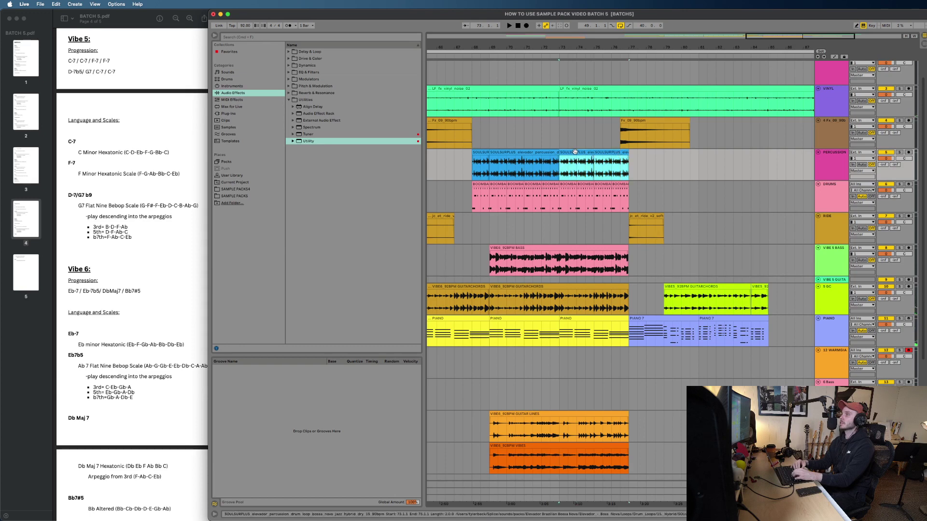
left_click(698, 166)
key("super+v")
left_click(683, 168)
key("space")
key("plus")
key("plus")
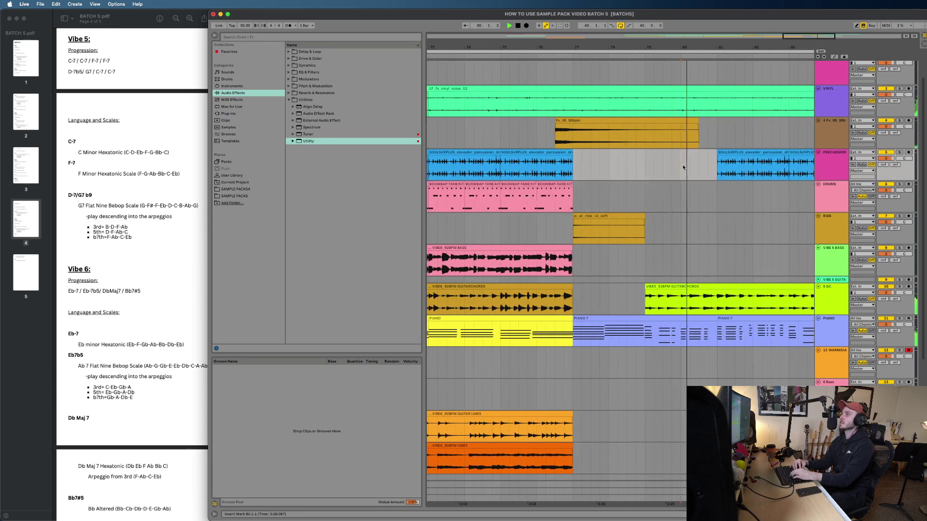
Step: Consolidate the percussion clips between bars 81 and 85 into one clip, give it a long fade-in and listen to it
scroll(683, 168, "right", 2)
scroll(683, 168, "down", 1)
key("minus")
left_click(726, 125)
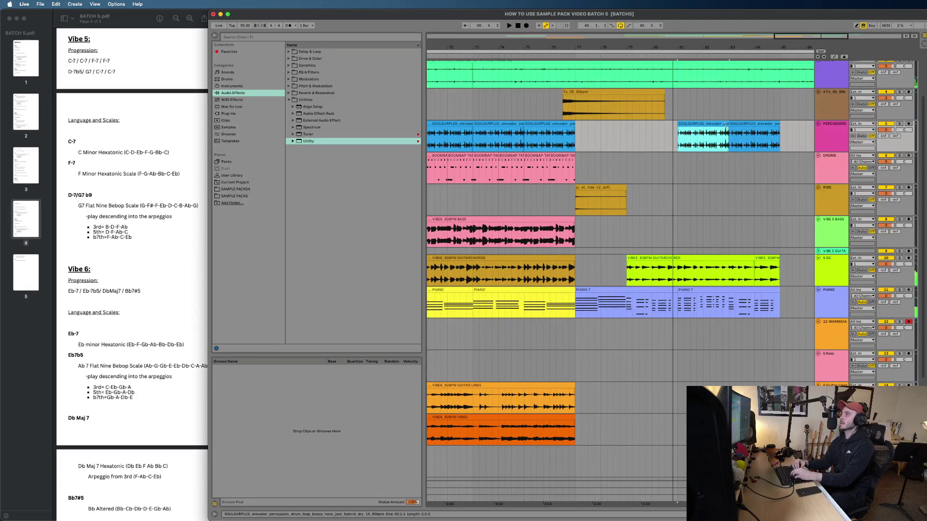
left_click(740, 124, "shift")
key("super+j")
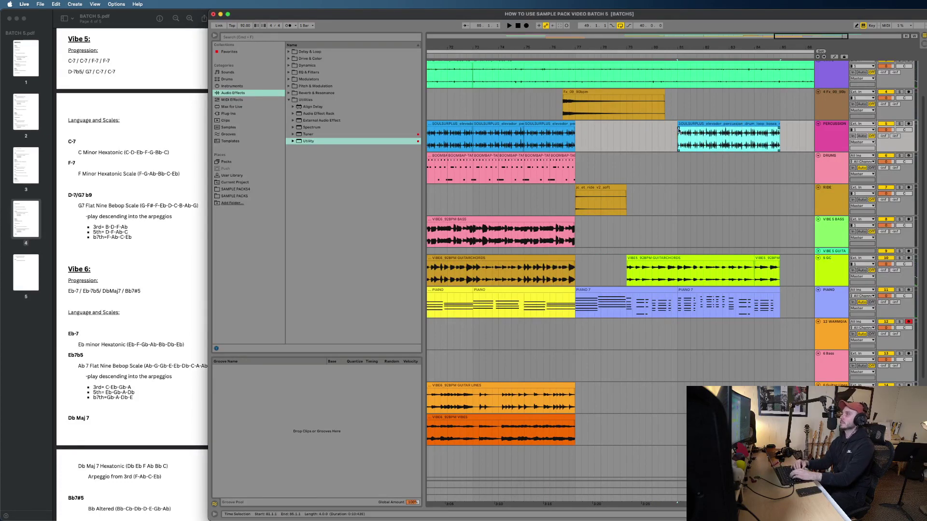
left_click_drag(678, 129, 714, 132)
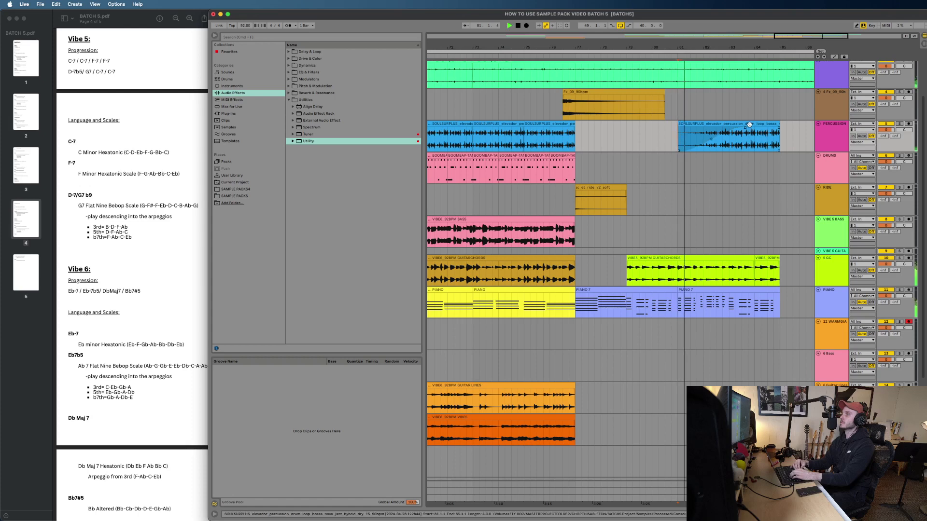
scroll(733, 133, "down", 5)
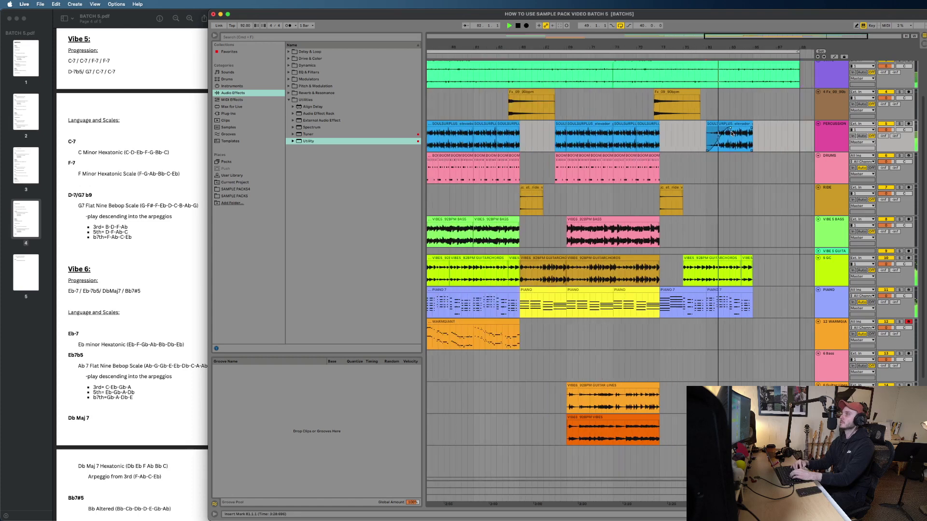
scroll(731, 134, "right", 3)
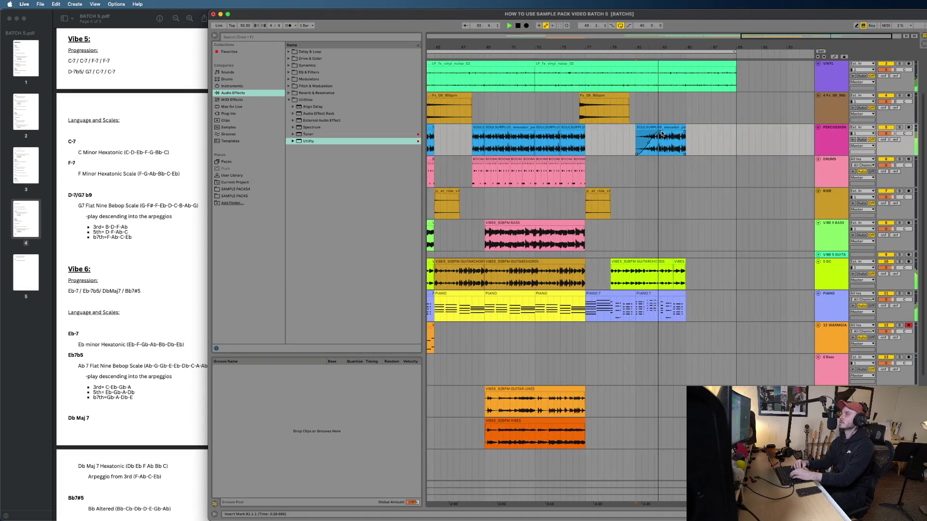
scroll(679, 140, "up", 2)
scroll(679, 140, "down", 5)
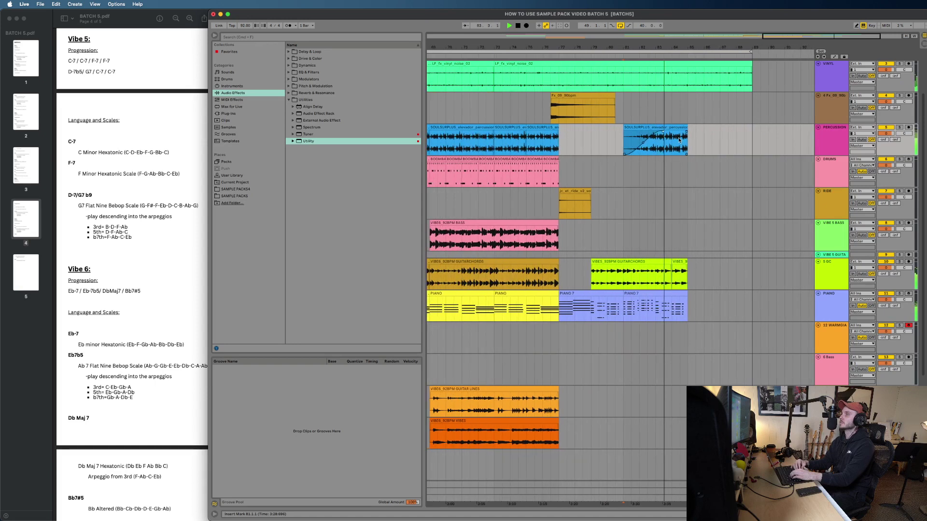
Step: Copy bars 57 to 65 of all tracks from PERCUSSION through WARMGIANT to bar 85 and play from bar 83
scroll(680, 139, "left", 4)
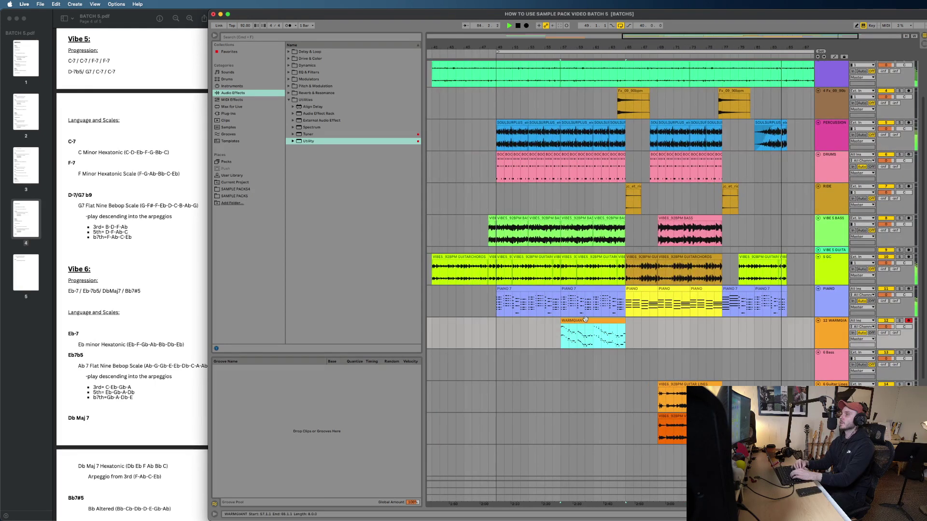
left_click(590, 133, "shift")
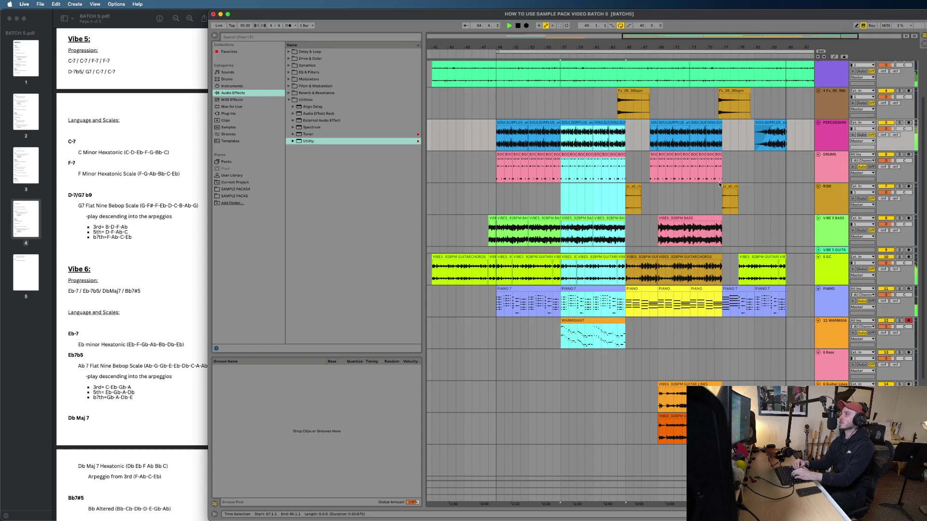
left_click(790, 142)
key("super+v")
scroll(789, 142, "right", 4)
left_click(672, 145)
key("space")
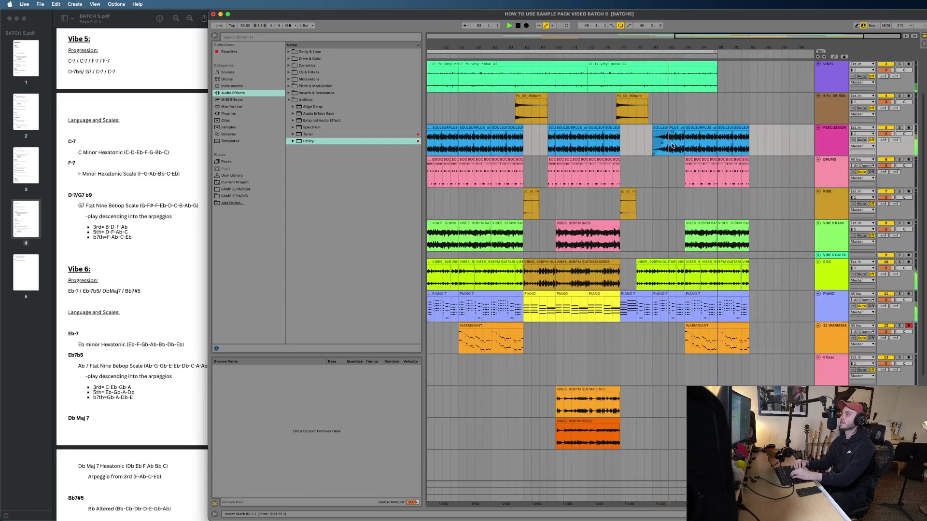
Step: Extend the vinyl noise to bar 93 with a four-bar duplicate and listen to the transition into bar 85
scroll(672, 146, "up", 3)
scroll(671, 146, "down", 2)
left_click_drag(722, 51, 635, 64)
left_click(716, 65)
key("super+d")
scroll(653, 153, "down", 1)
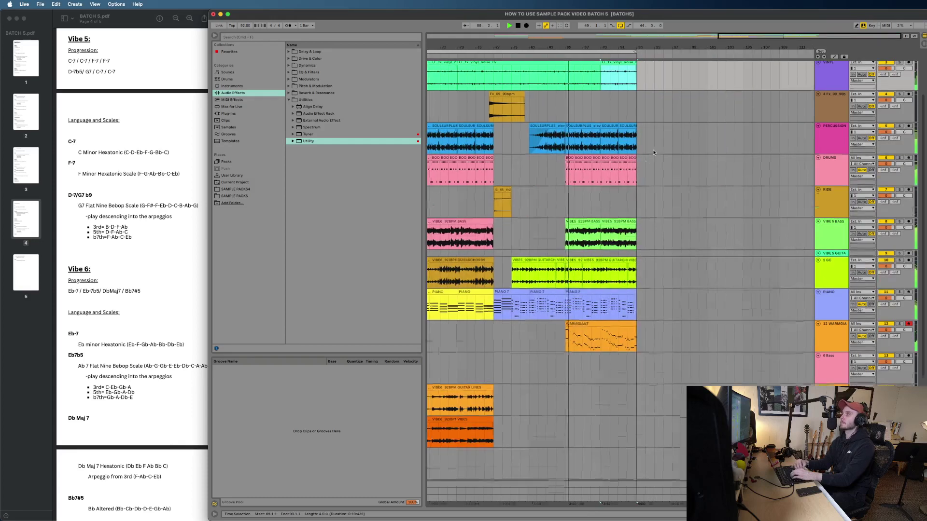
scroll(653, 153, "down", 3)
scroll(653, 152, "left", 2)
key("space")
scroll(653, 153, "up", 5)
scroll(653, 153, "left", 2)
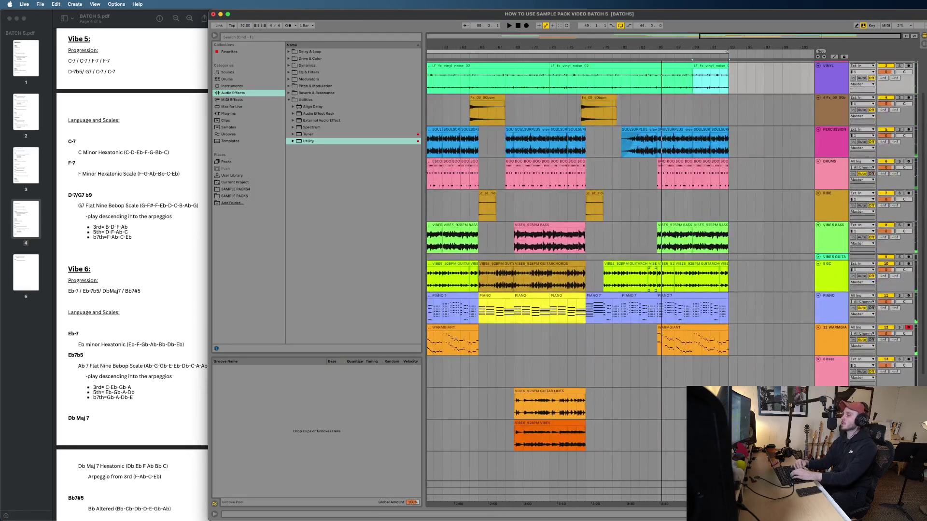
Step: Add an audio track above PERCUSSION, place the OS_LR_SFX_Laser sample on it at 84.4.1 and play it back
key("super+Tab")
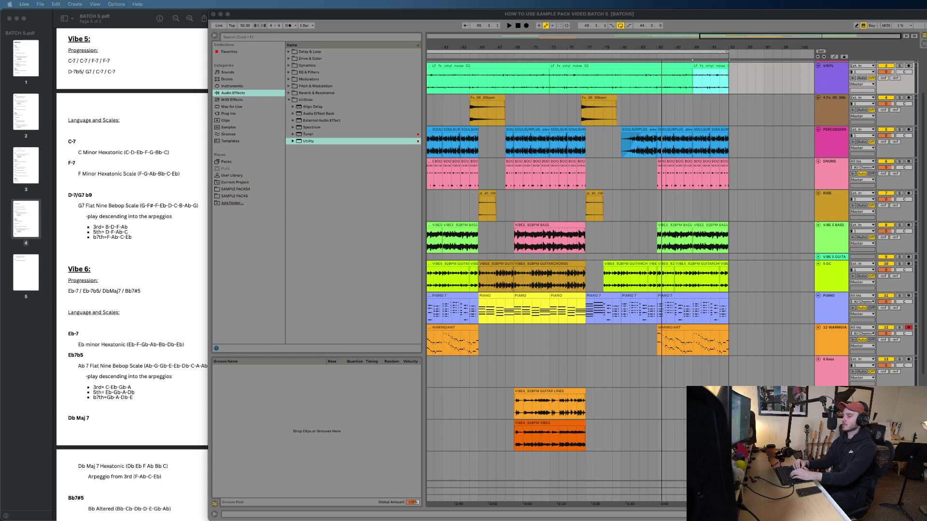
left_click(745, 117)
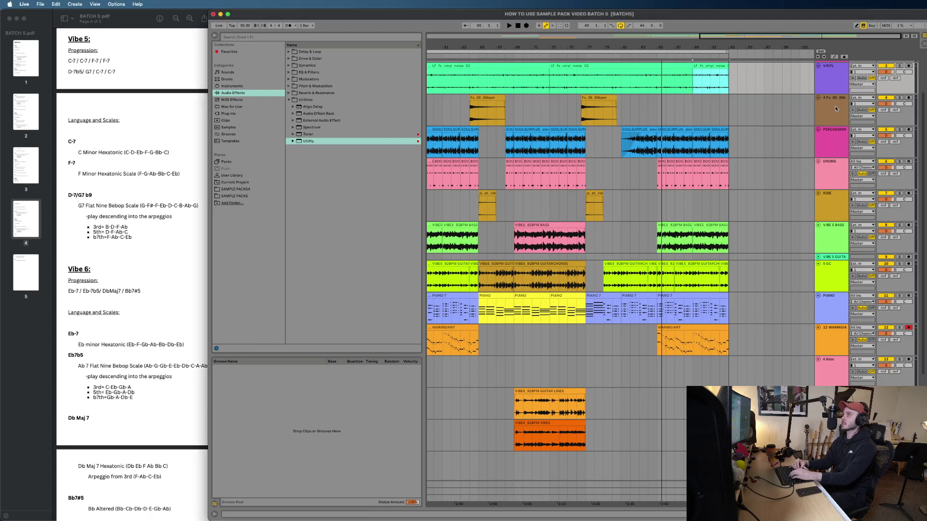
key("super+t")
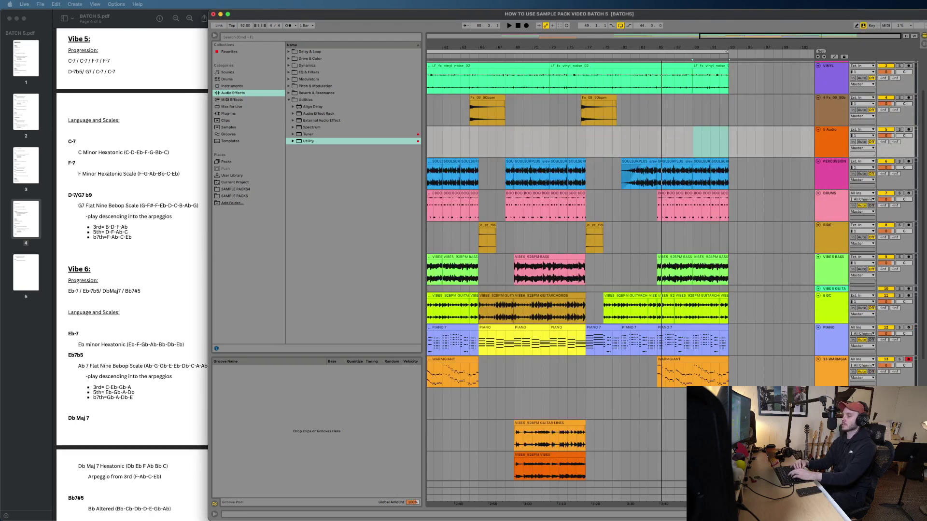
left_click_drag(396, 520, 722, 129)
scroll(645, 135, "up", 5)
key("space")
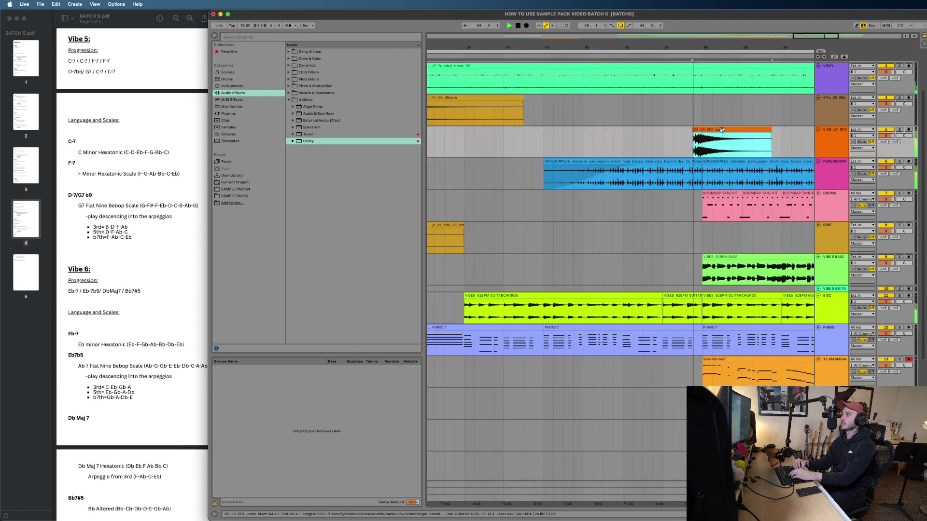
scroll(722, 130, "up", 3)
scroll(722, 129, "down", 2)
scroll(722, 130, "down", 3)
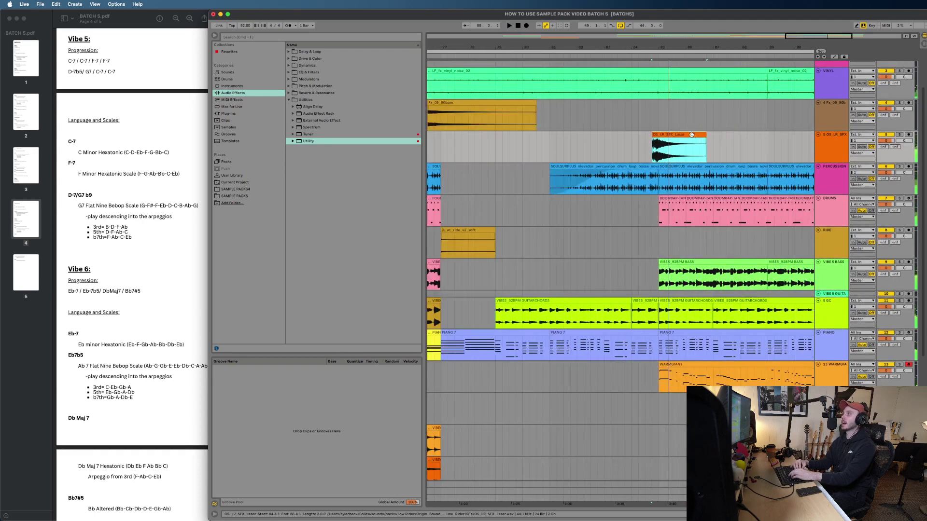
Step: Lower the gain of the OS_LR_SFX_Laser clip, play it in context and close its clip view
double_click(692, 135)
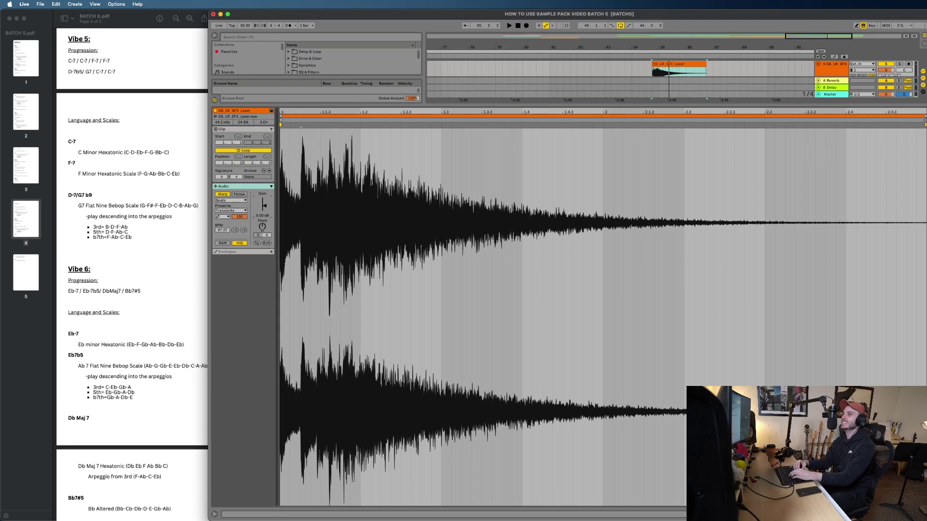
left_click_drag(264, 206, 265, 210)
key("space")
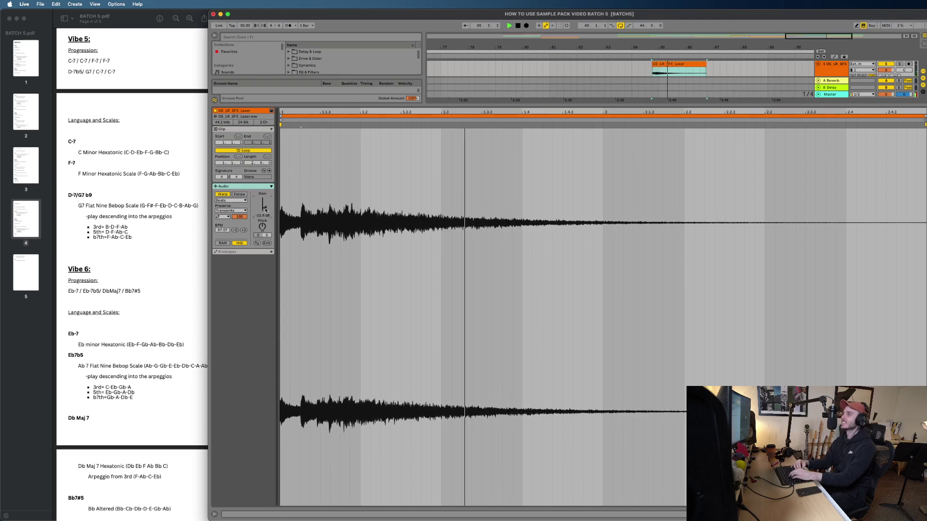
left_click(923, 514)
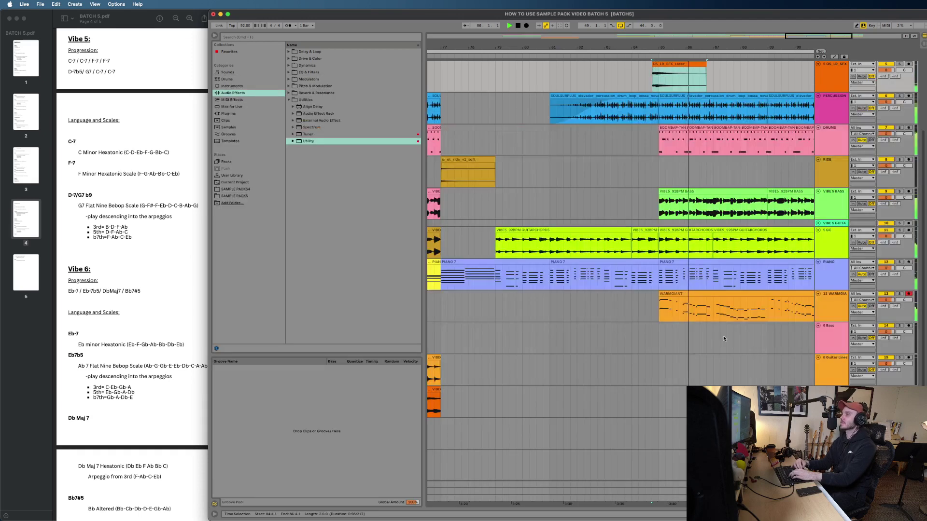
Step: Listen to the returning section from bar 86 and survey the earlier sections for material that could follow it
scroll(723, 338, "down", 5)
scroll(723, 338, "up", 3)
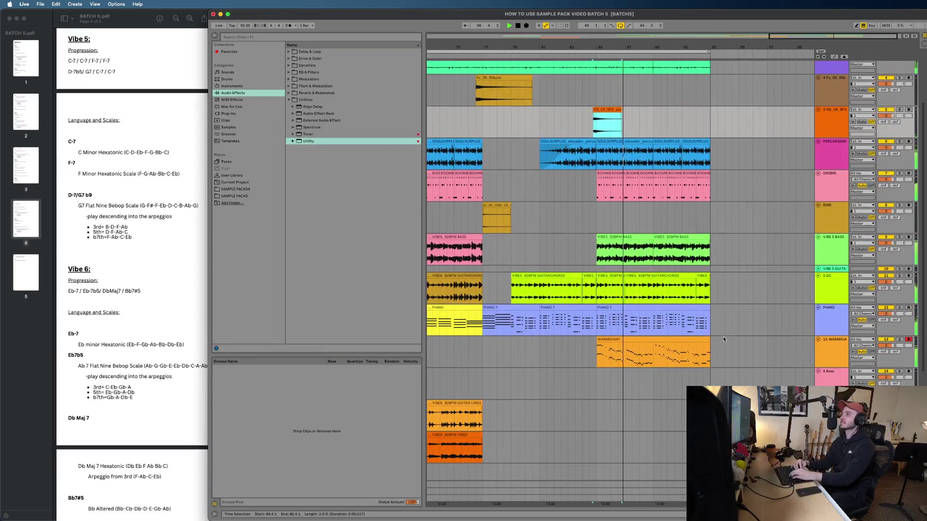
scroll(723, 337, "down", 5)
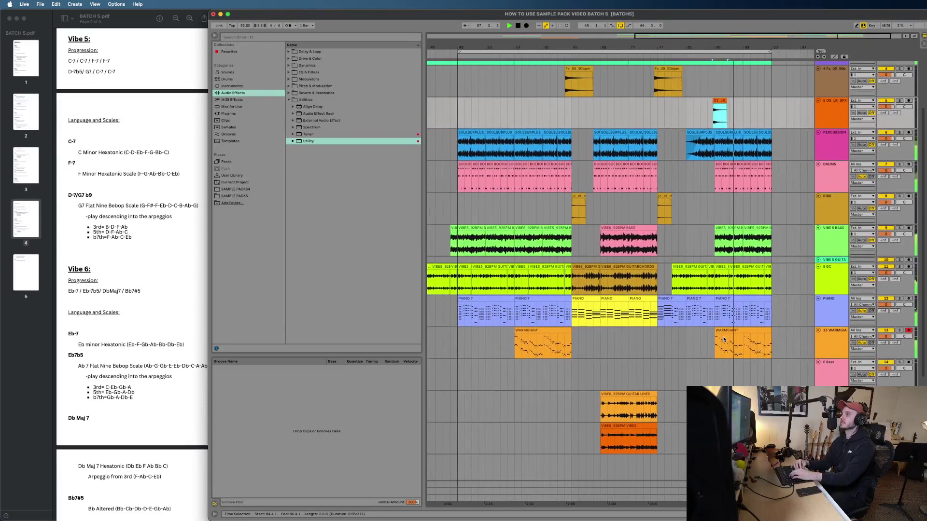
scroll(723, 338, "up", 2)
scroll(723, 340, "up", 1)
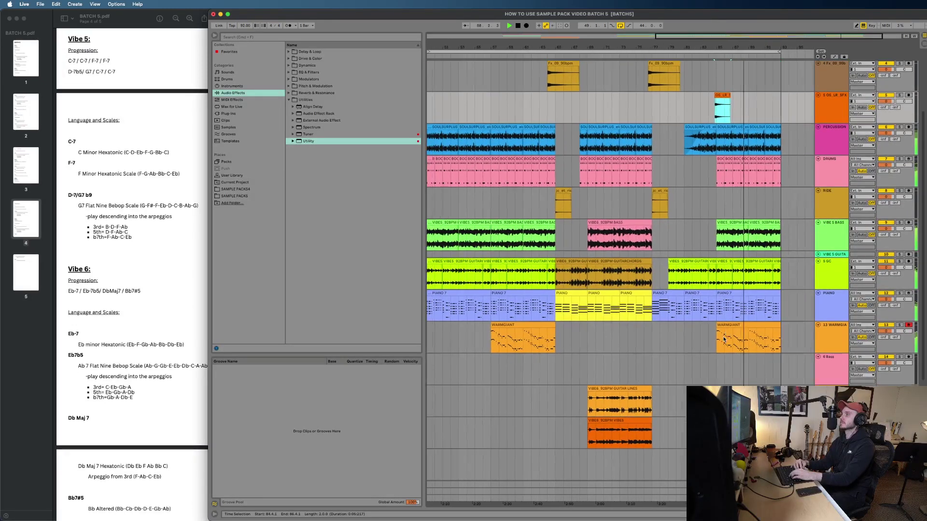
scroll(724, 340, "down", 2)
scroll(723, 339, "up", 5)
scroll(723, 340, "right", 2)
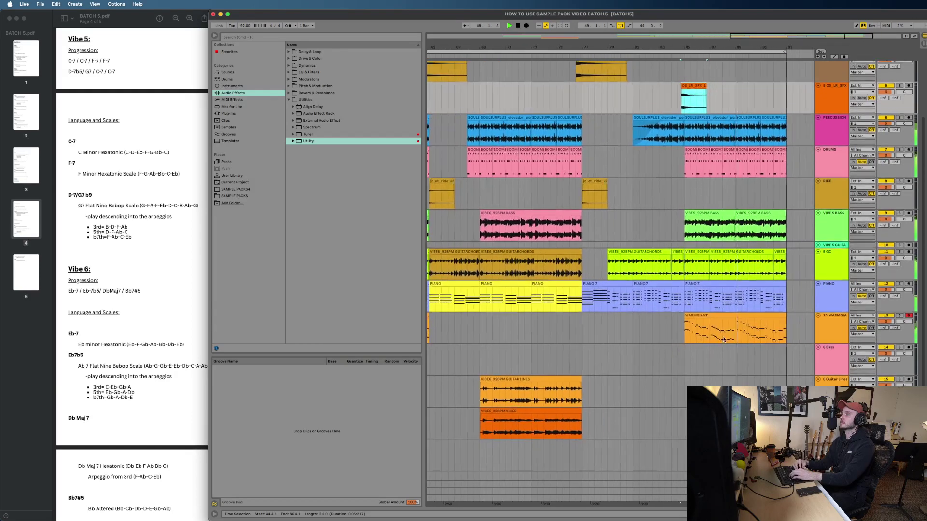
scroll(723, 339, "down", 2)
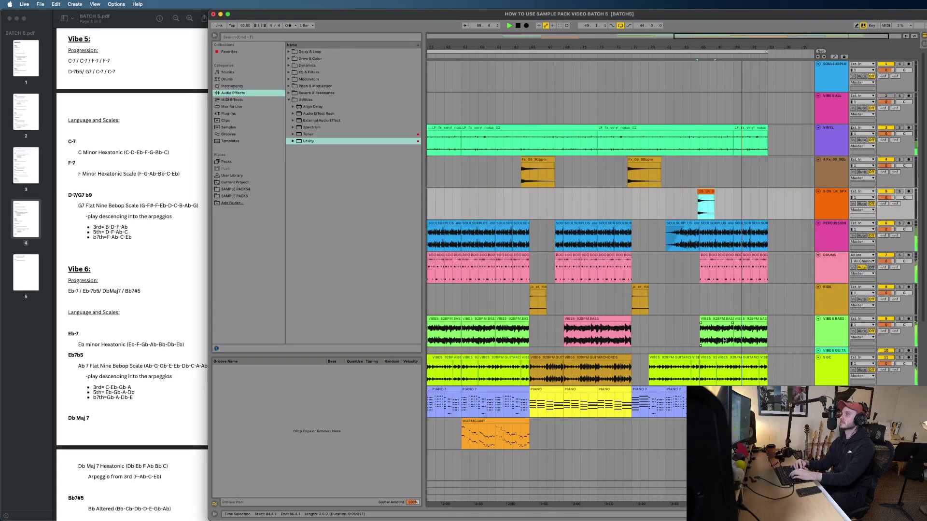
scroll(723, 339, "up", 1)
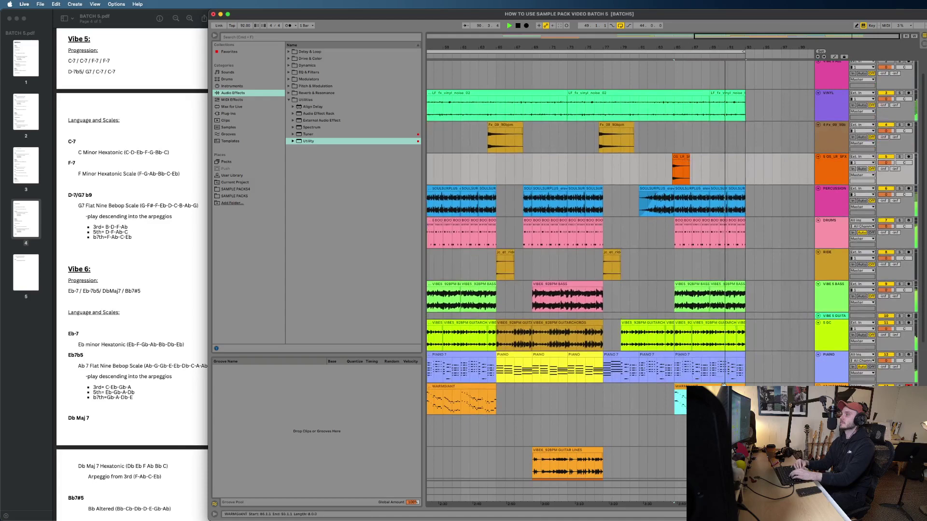
scroll(627, 352, "down", 5)
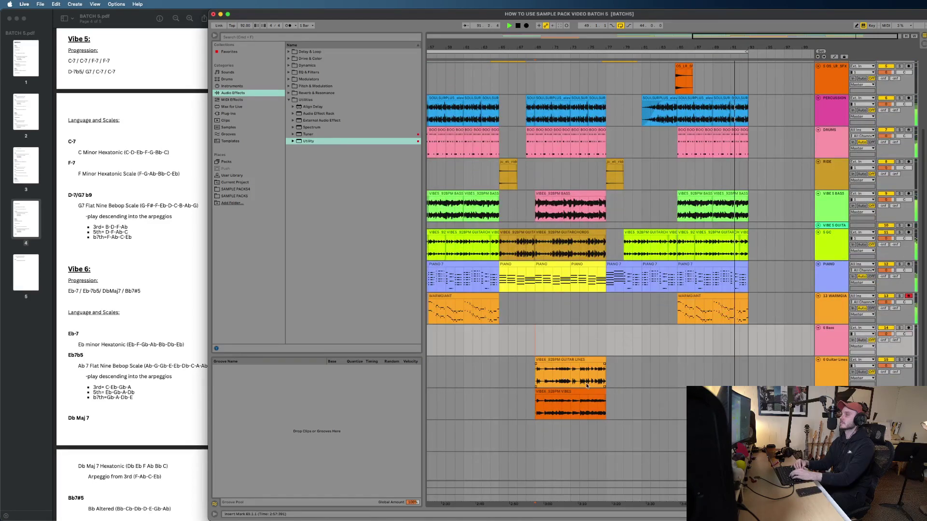
Step: Copy bars 69 to 77 of all tracks from PERCUSSION through VIBES to bar 93 and play from bar 91
left_click(586, 392)
key("plus")
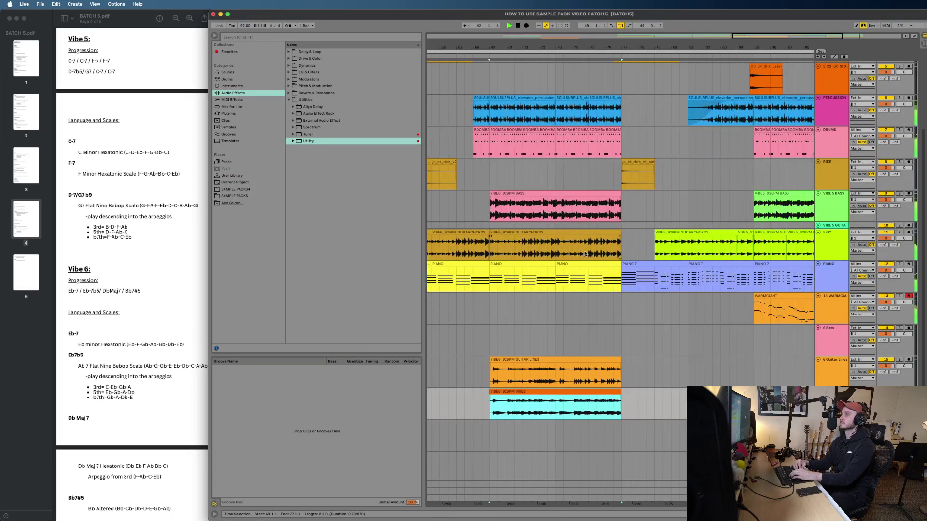
scroll(585, 255, "up", 2)
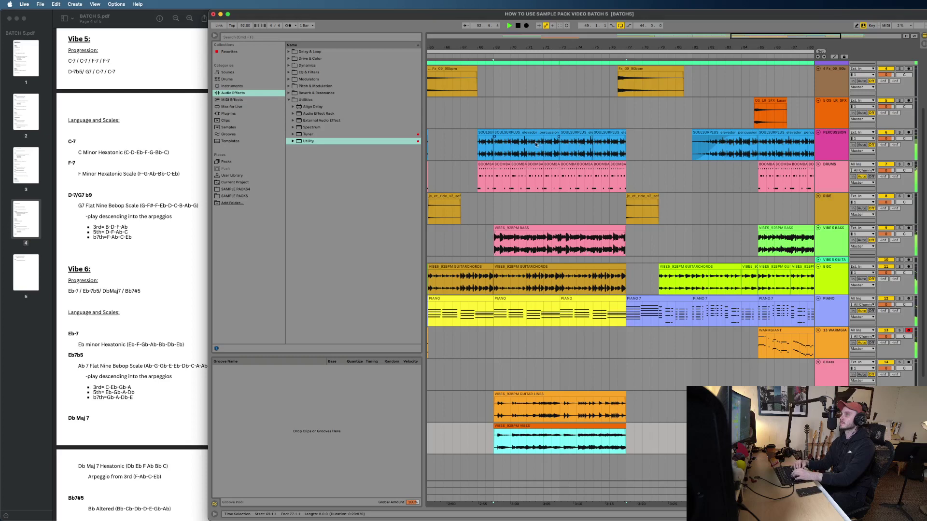
left_click(506, 131, "shift")
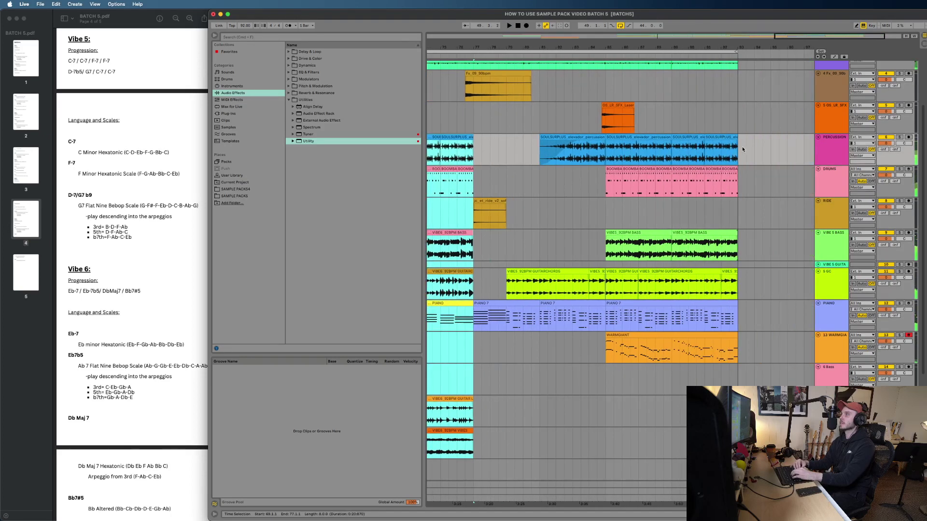
left_click(742, 149)
key("super+v")
key("minus")
left_click(713, 152)
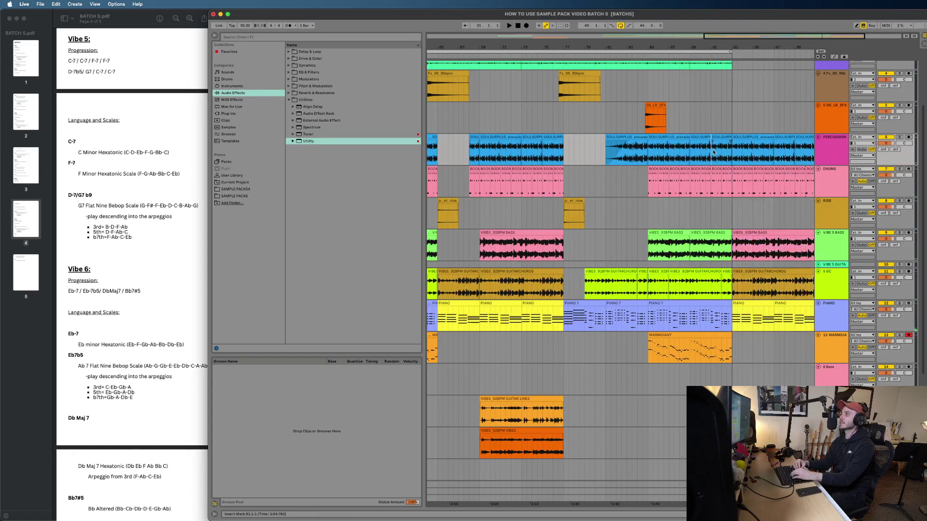
key("plus")
key("space")
Step: Extend the loop to bar 101 and duplicate the four-bar vinyl noise clip twice to fill up to that bar
scroll(713, 152, "right", 5)
left_click(608, 51)
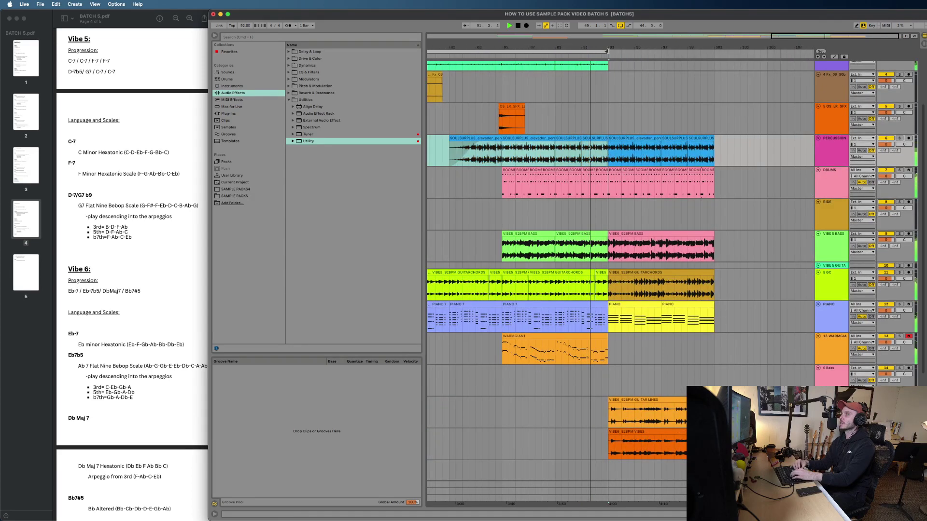
scroll(678, 96, "up", 3)
scroll(678, 95, "left", 2)
left_click(630, 128)
key("super+d")
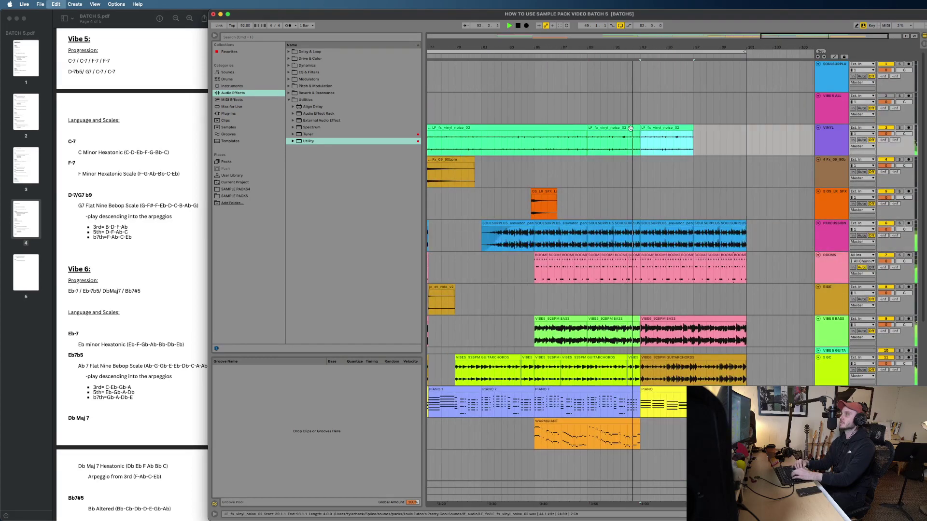
Step: Listen to the pasted section at bar 93 and delete its clips from PERCUSSION through VIBES up to bar 101
scroll(660, 196, "down", 5)
key("plus")
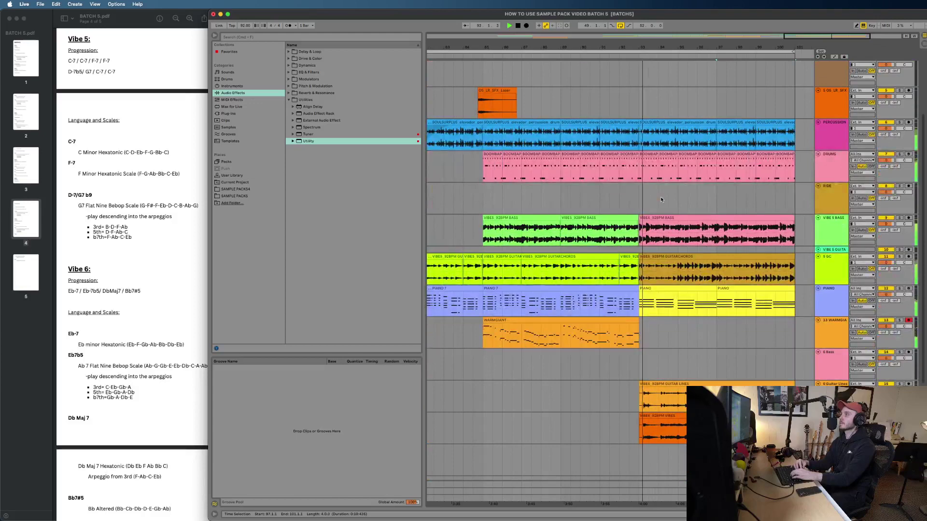
key("minus")
scroll(734, 332, "down", 5)
key("space")
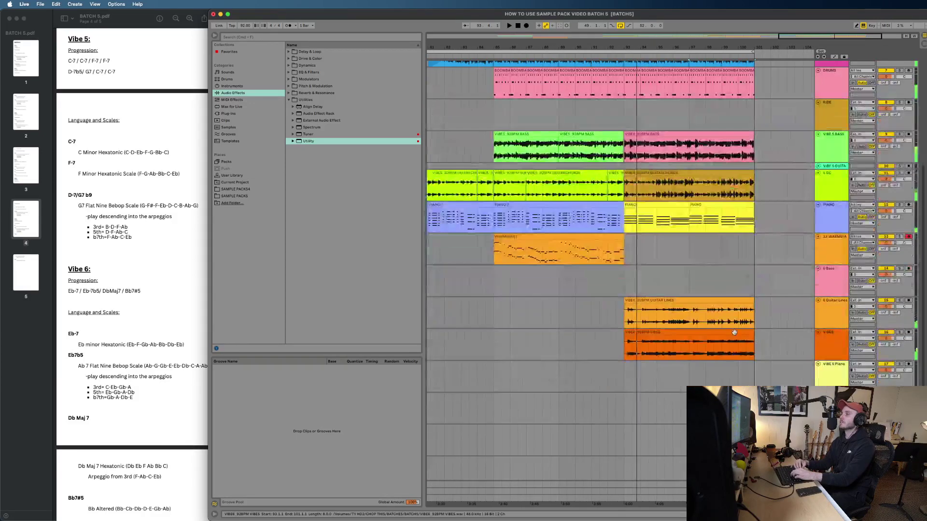
left_click(734, 333)
scroll(679, 129, "up", 4)
left_click(656, 140, "shift")
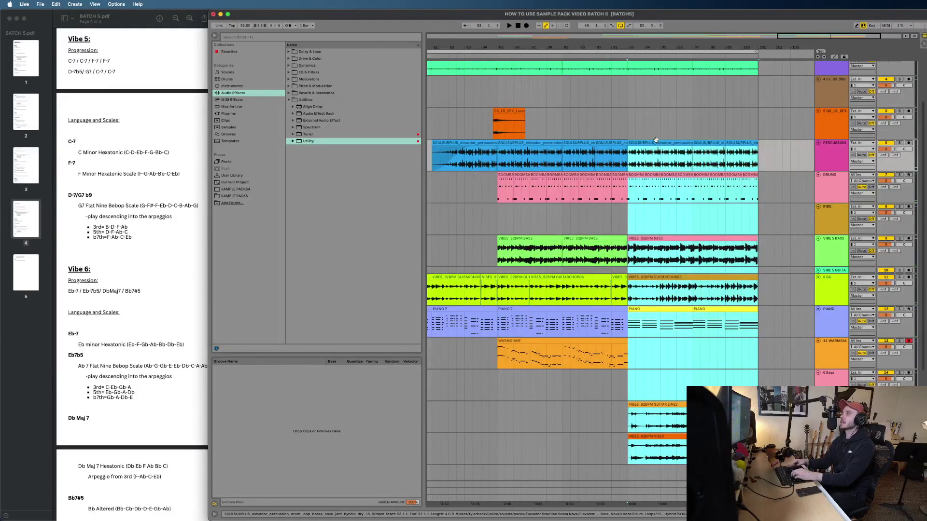
key("Delete")
Step: Duplicate bars 85 to 93 of all tracks from PERCUSSION through WARMGIANT to bar 93 and play the result
left_click(604, 346)
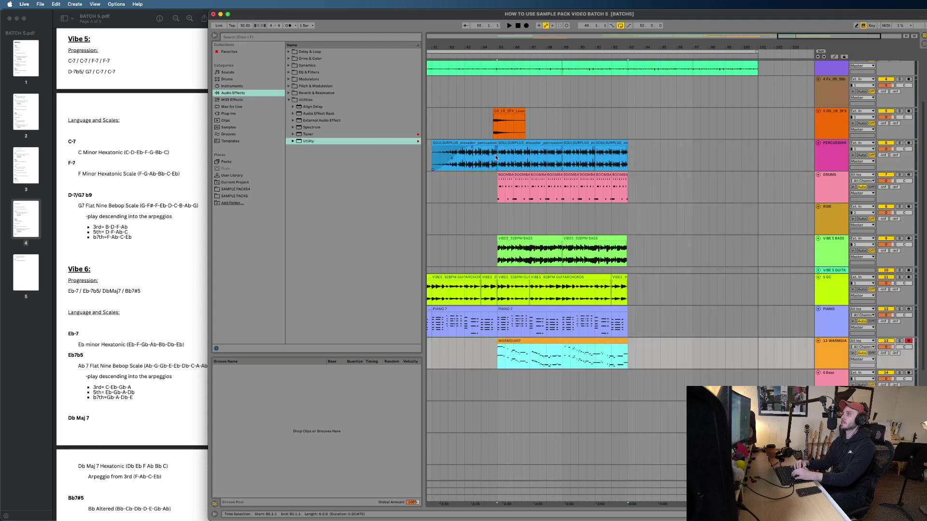
left_click(521, 145, "shift")
key("super+d")
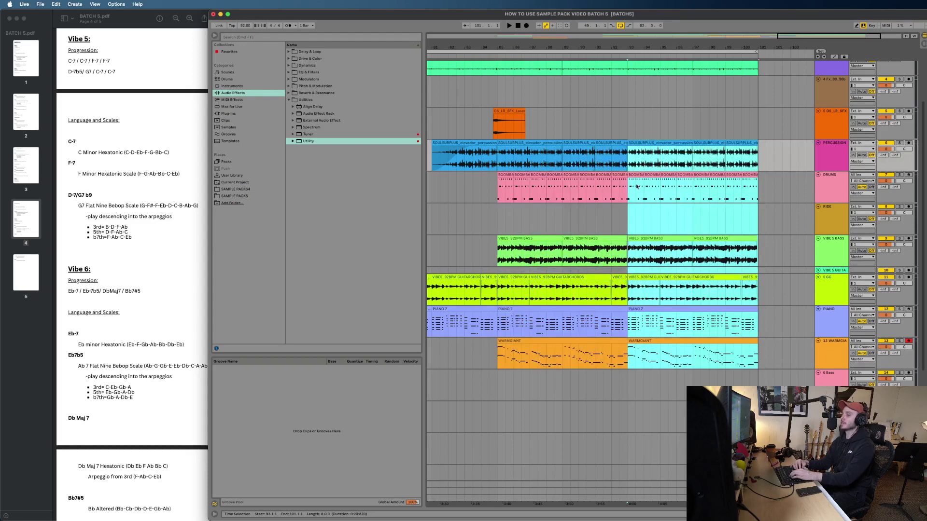
scroll(711, 216, "down", 7)
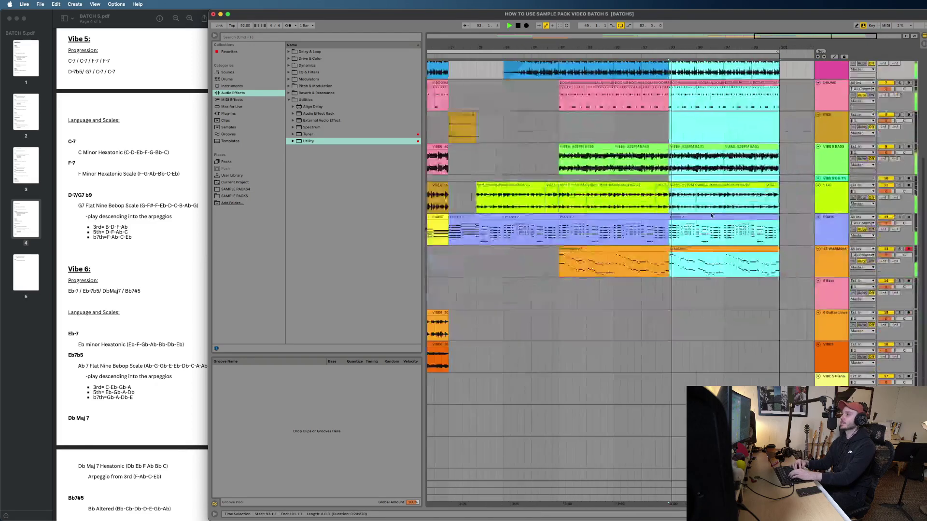
Step: Delete the duplicated WARMGIANT clip, record a new MIDI part over bars 93 to 101 in its place and resume playback
left_click(721, 248)
key("Delete")
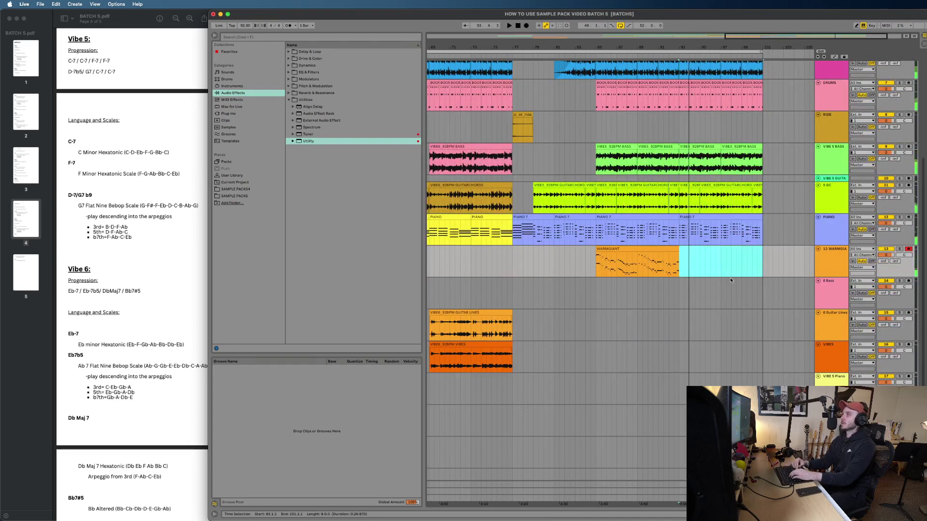
left_click(688, 272)
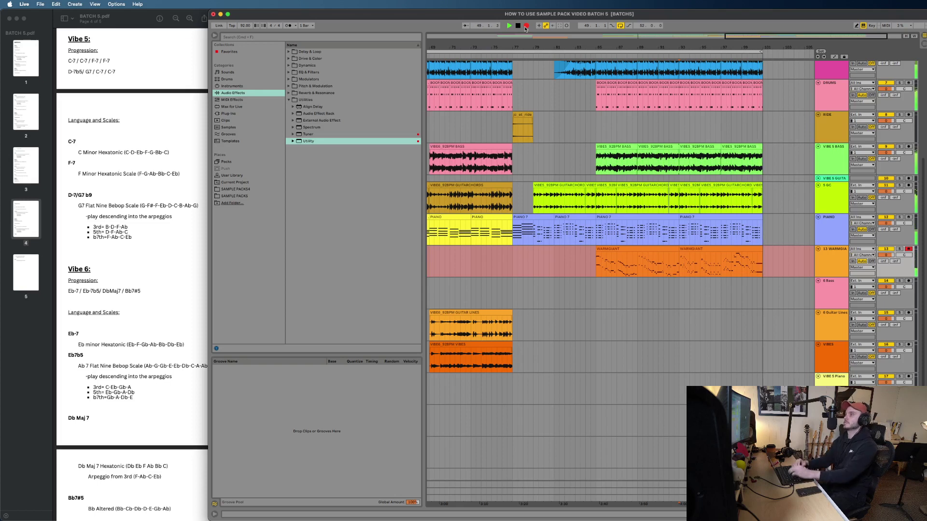
key("space")
key("space")
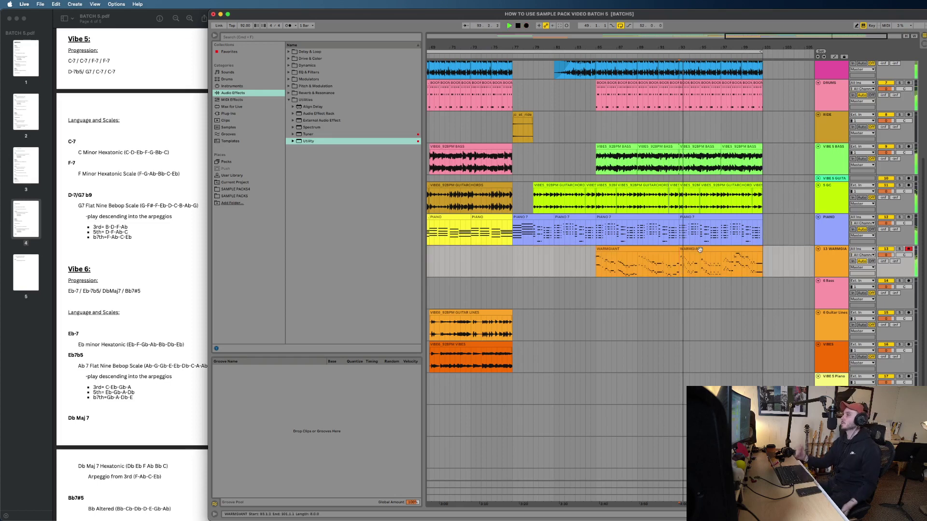
Step: Rename the WARMGIANT track as PIANO LINES
left_click(833, 263)
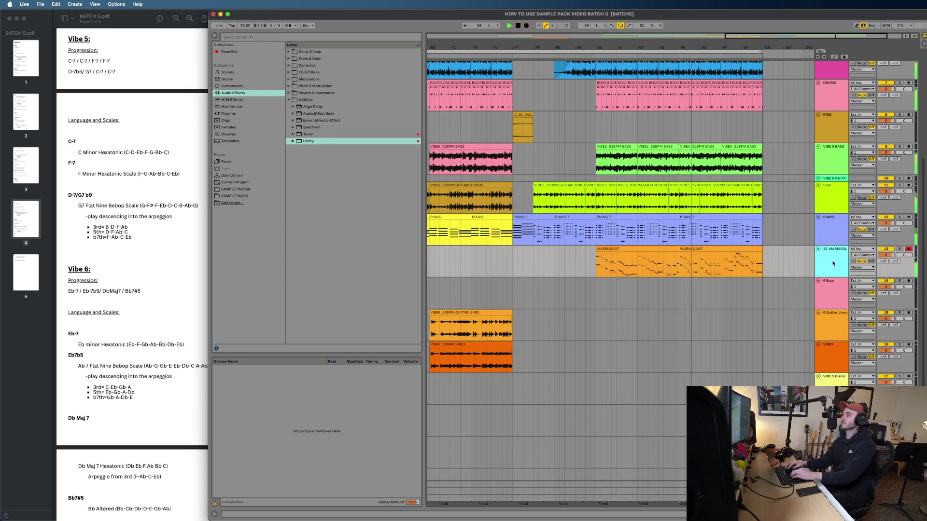
type("PIANO")
left_click(760, 271)
scroll(760, 271, "down", 3)
scroll(760, 270, "left", 2)
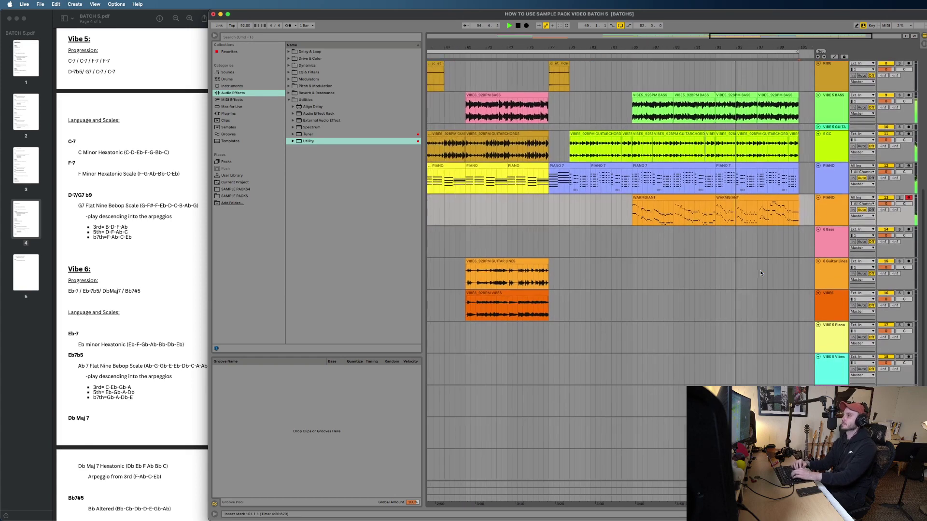
scroll(760, 271, "down", 3)
scroll(760, 273, "up", 3)
left_click(824, 217)
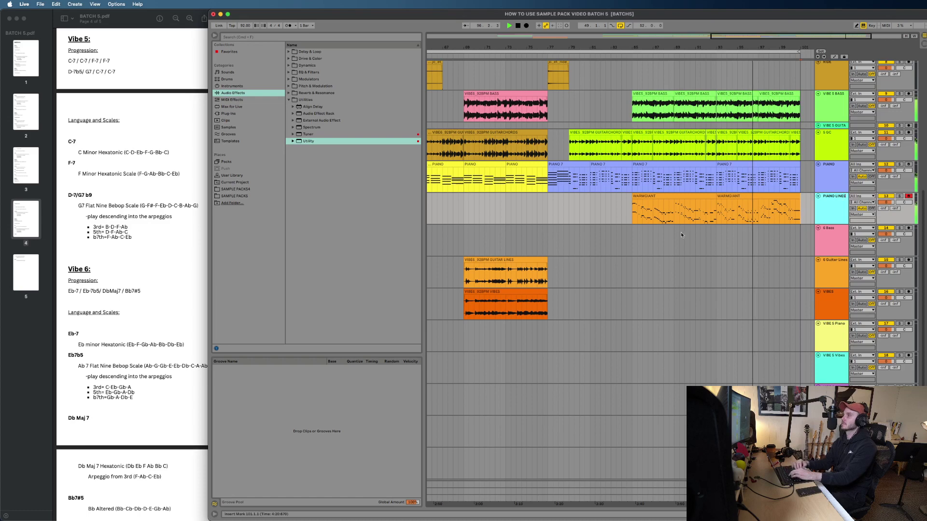
Step: Survey the whole arrangement's sections and transition effects while bars 97 to 99 play
scroll(632, 212, "down", 2)
scroll(632, 212, "up", 5)
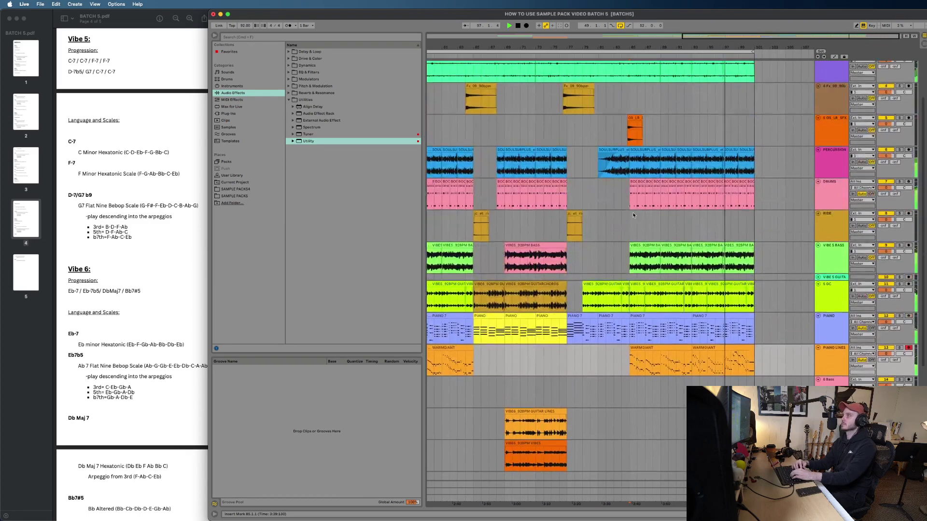
scroll(632, 213, "up", 3)
scroll(633, 213, "down", 5)
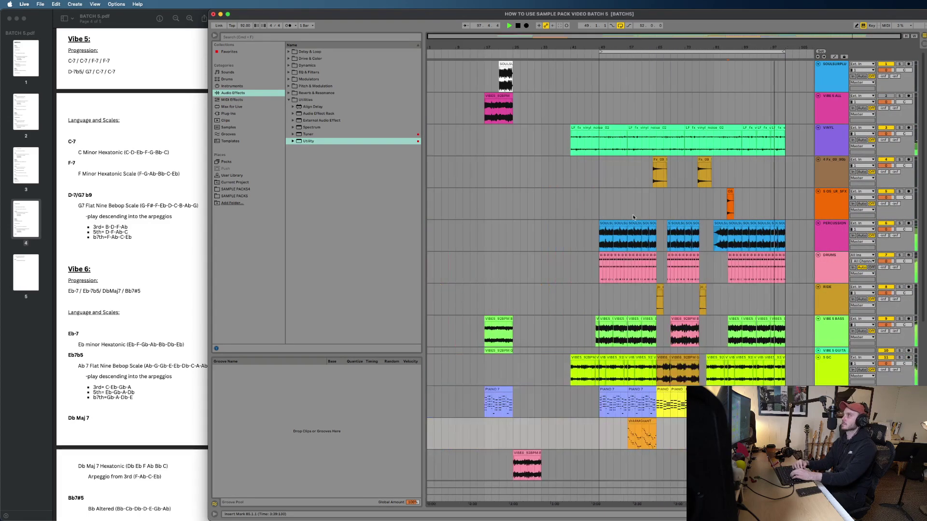
scroll(633, 217, "up", 3)
scroll(633, 217, "down", 4)
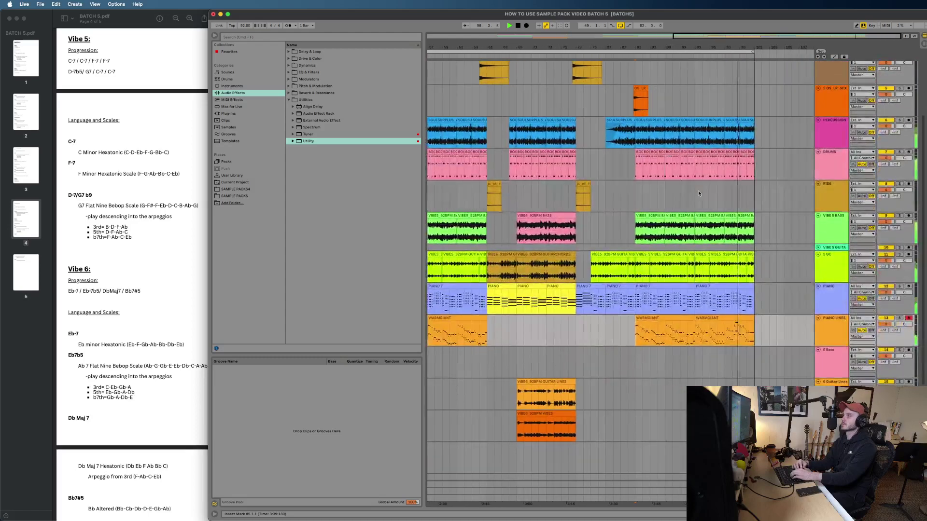
scroll(699, 192, "up", 3)
scroll(698, 192, "down", 5)
scroll(525, 180, "up", 7)
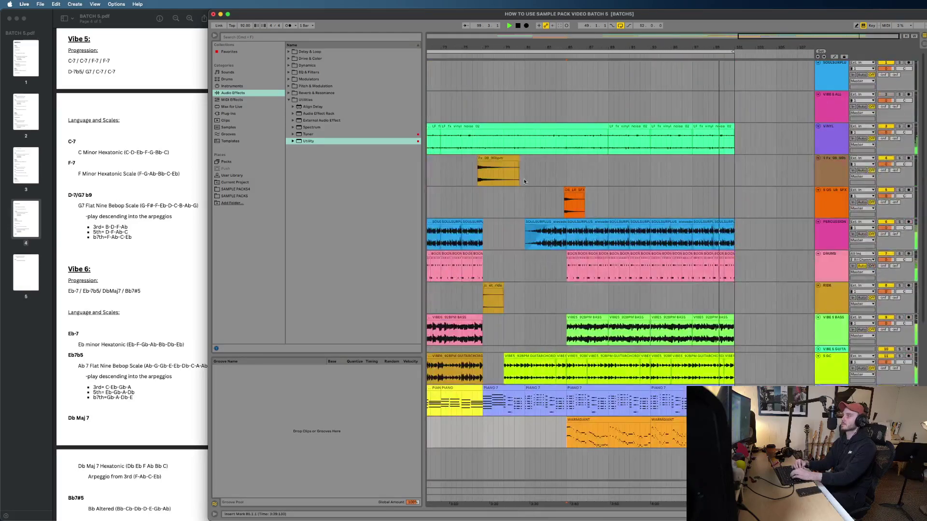
Step: Paste a copy of the Fx_08_90bpm clip just before bar 101, extend the loop length to 57.2.0 and restart playback
left_click(723, 170)
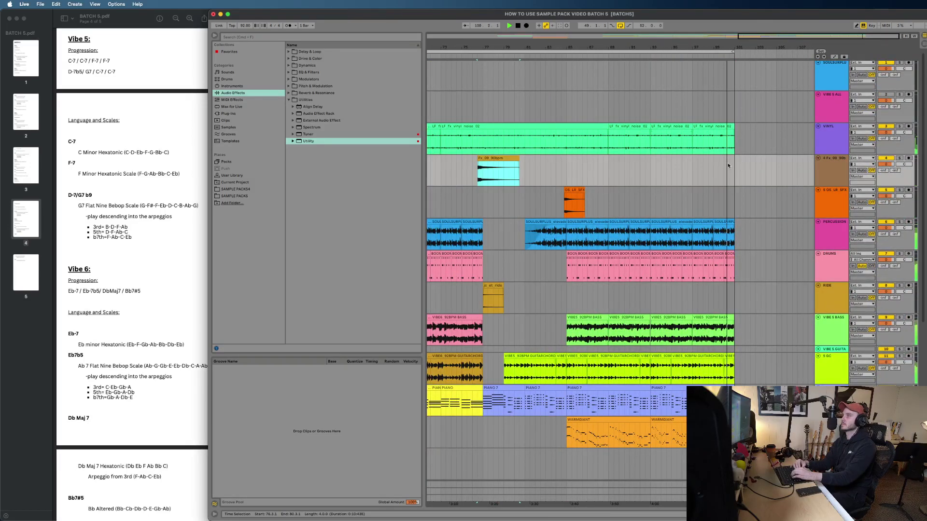
key("super+v")
left_click_drag(729, 52, 787, 54)
key("space")
Step: Solo the 5 GC guitar chords track and add a Compressor to it
scroll(635, 336, "down", 5)
scroll(636, 337, "left", 8)
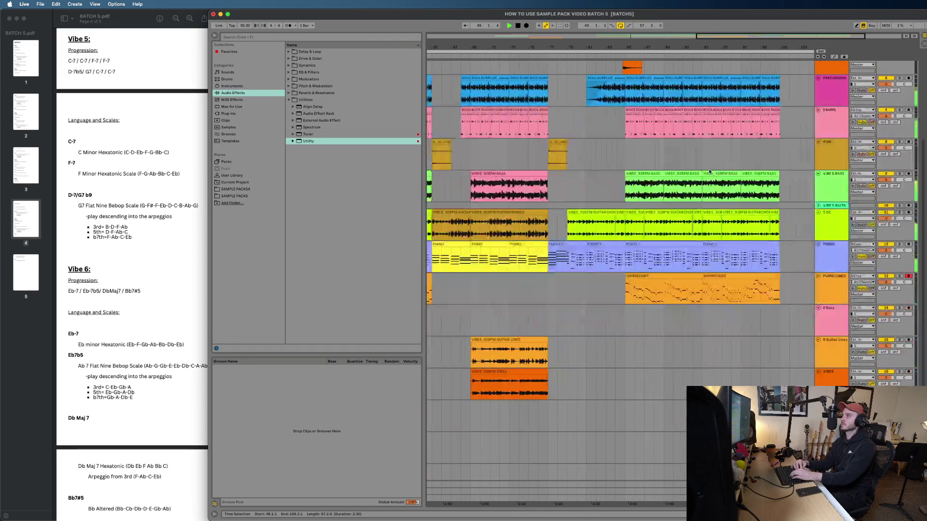
scroll(636, 336, "up", 3)
scroll(636, 313, "left", 5)
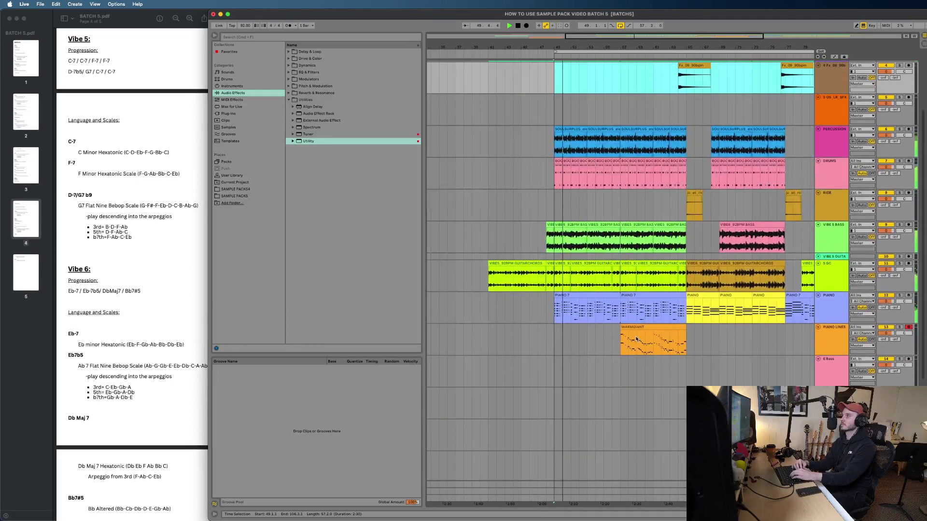
left_click(831, 269)
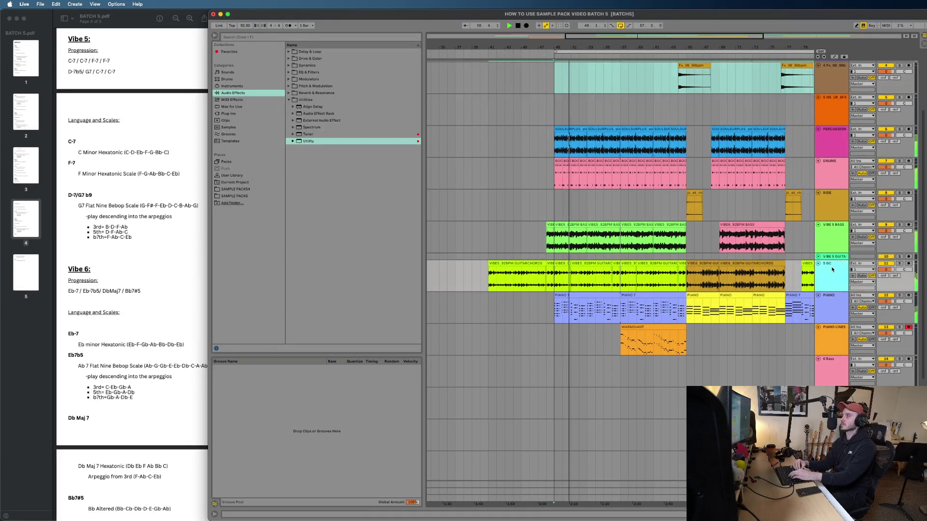
left_click(900, 264)
double_click(839, 270)
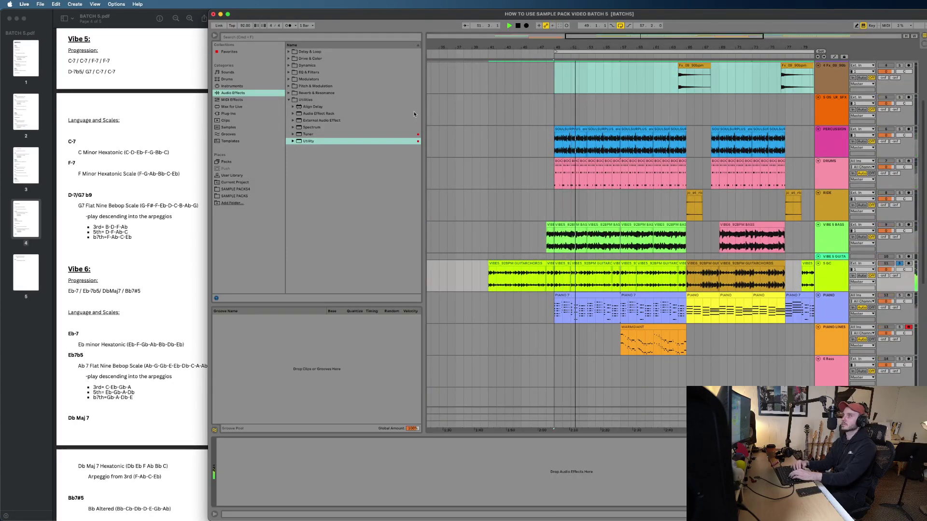
left_click(291, 66)
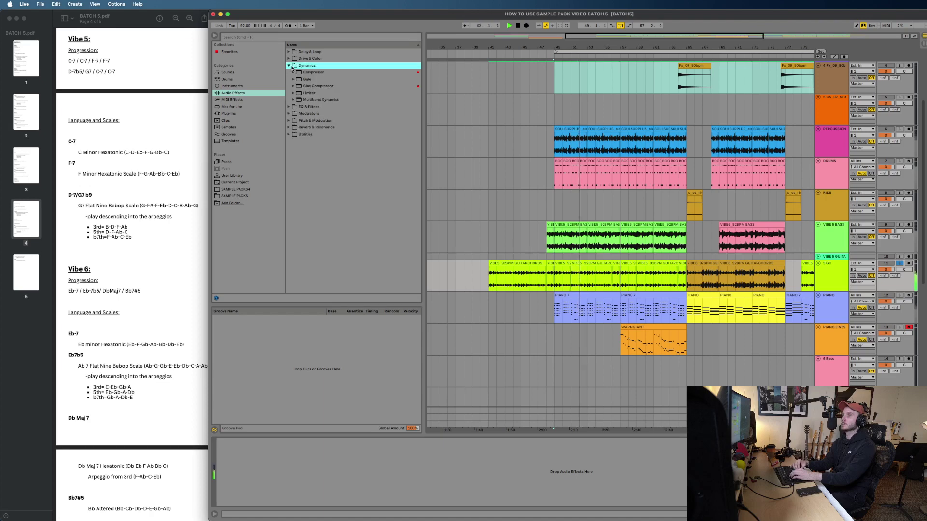
double_click(315, 76)
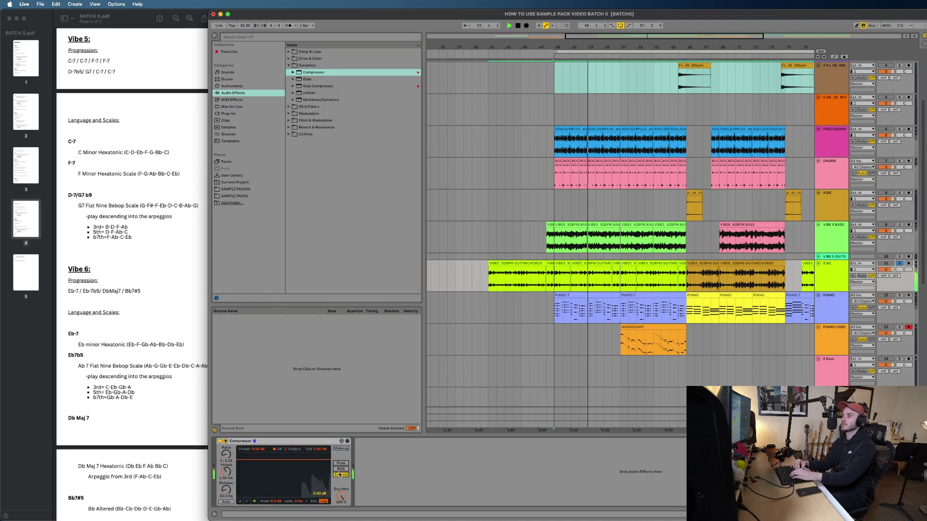
Step: Set the Compressor's threshold to about -17 dB and its output to about 4 dB in the meter view, and unsolo the track
left_click(241, 502)
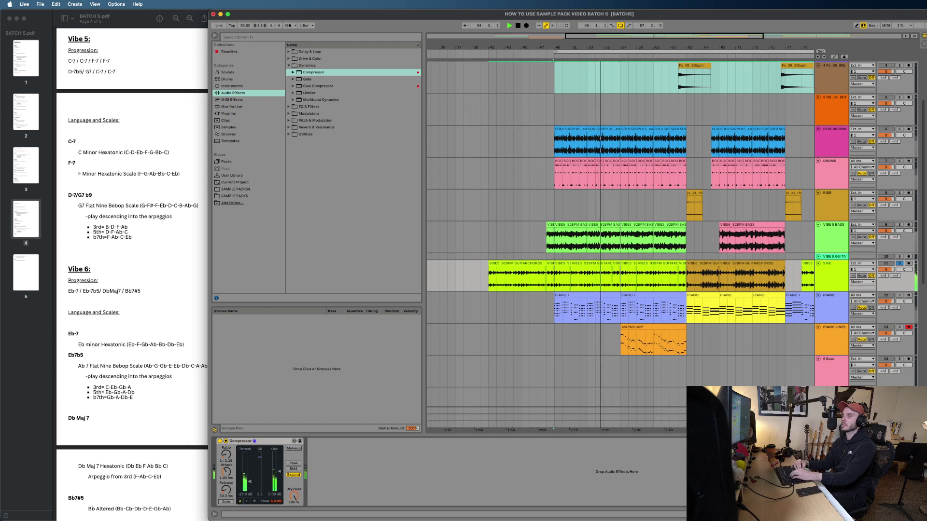
left_click_drag(249, 480, 281, 470)
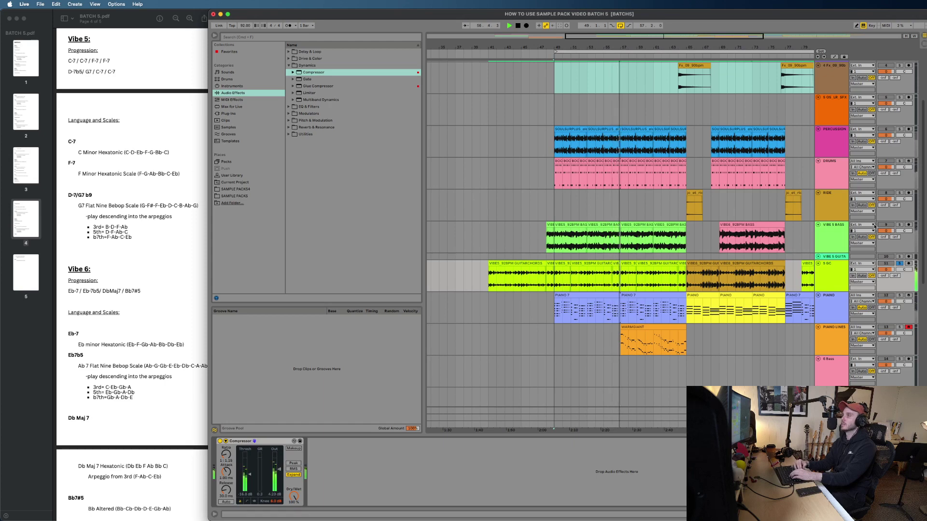
left_click(900, 264)
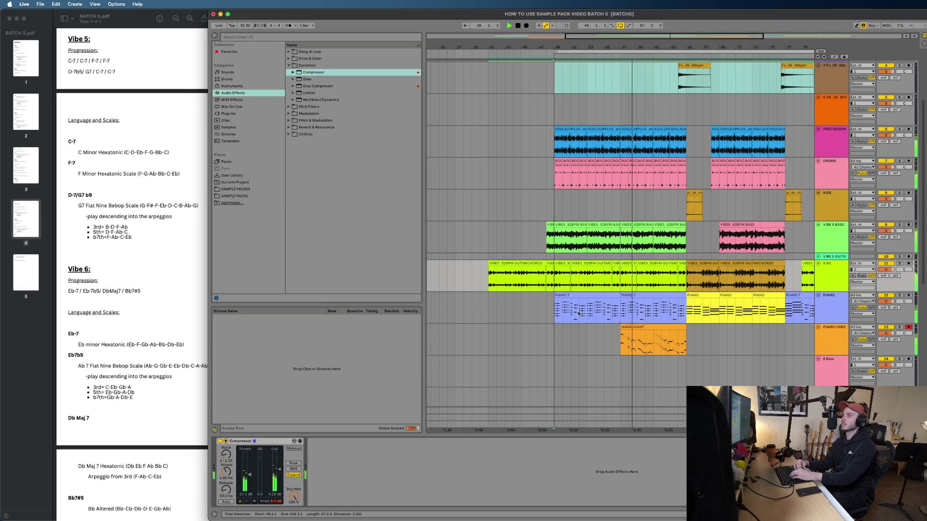
Step: Rename the Fx_08_90bpm track as FX1 and the effects track below it as FX2
scroll(579, 313, "down", 4)
scroll(578, 314, "right", 3)
scroll(578, 314, "down", 2)
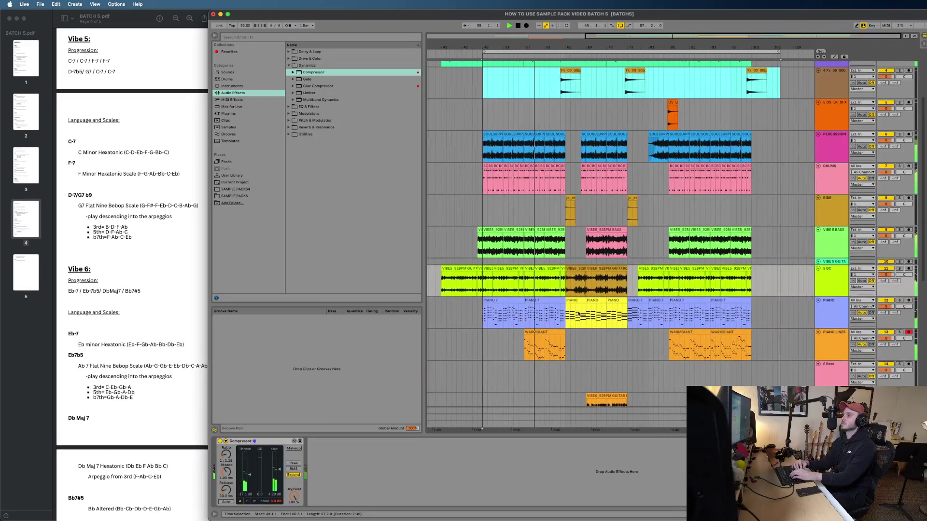
left_click(668, 213)
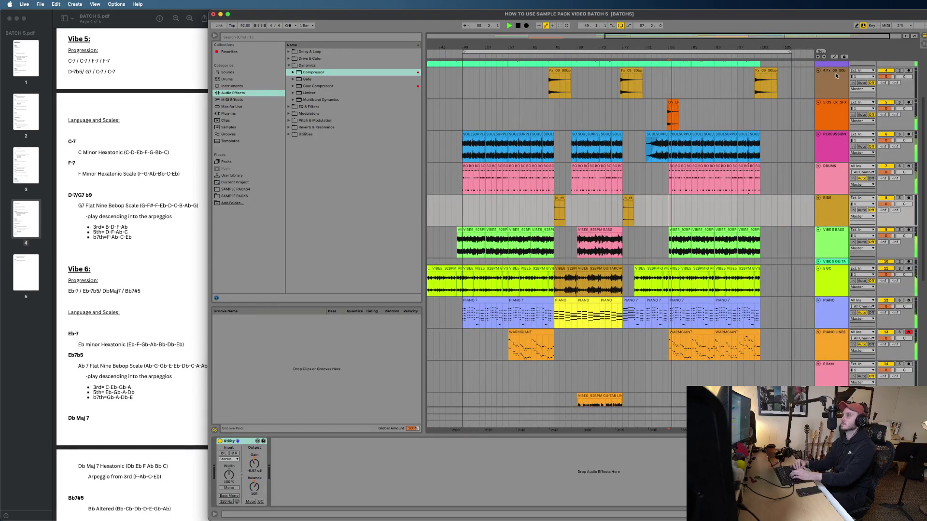
left_click(832, 88)
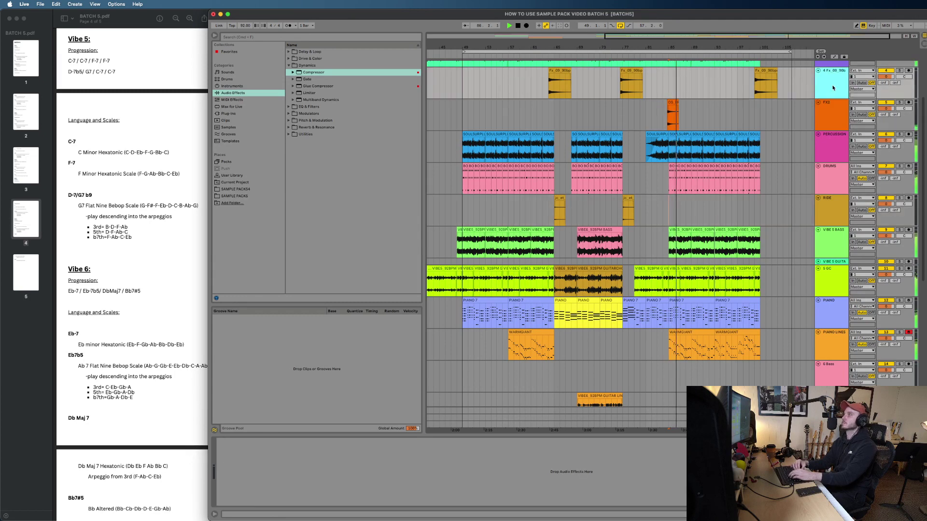
key("super+r")
type("F")
key("Return")
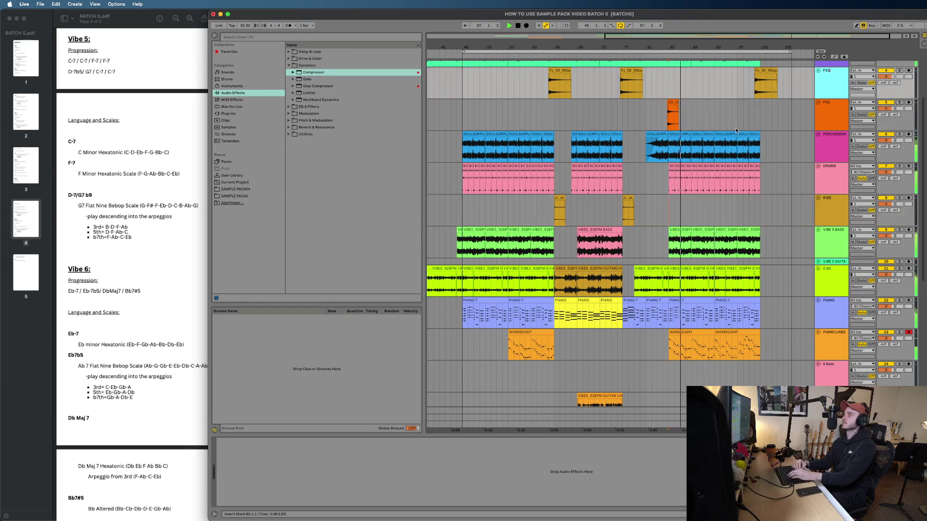
Step: Add EQ Eight to the FX2 track and sweep band 1 upward as a low cut while replaying from bar 85
left_click(839, 106)
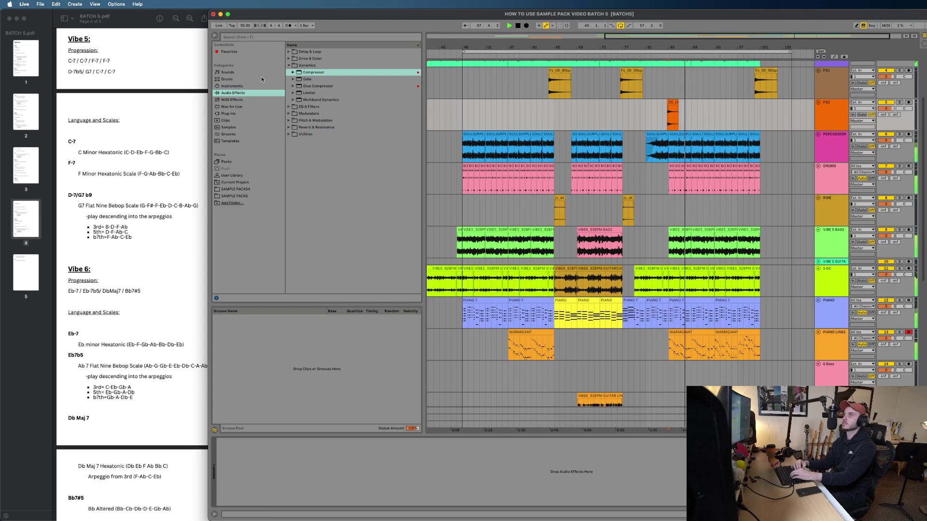
left_click(246, 94)
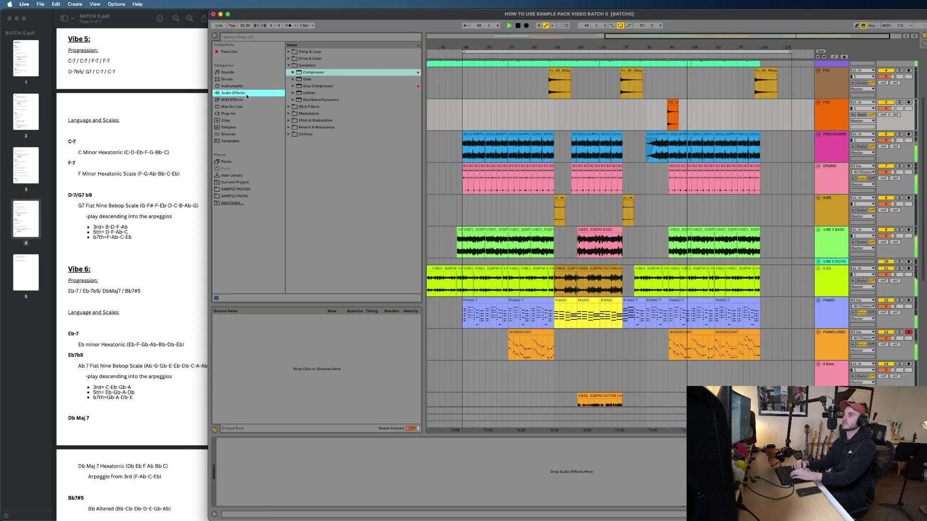
left_click(288, 107)
double_click(309, 93)
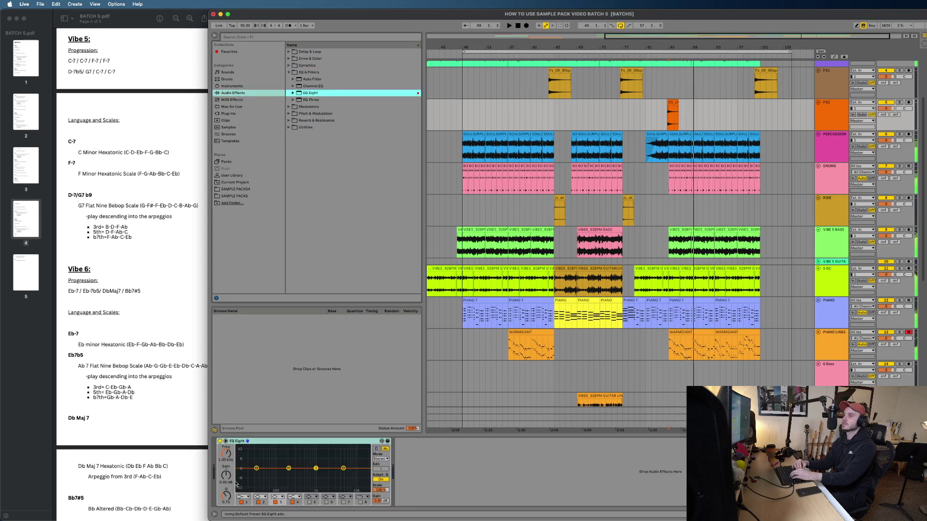
key("space")
key("space")
left_click(243, 496)
left_click(244, 459)
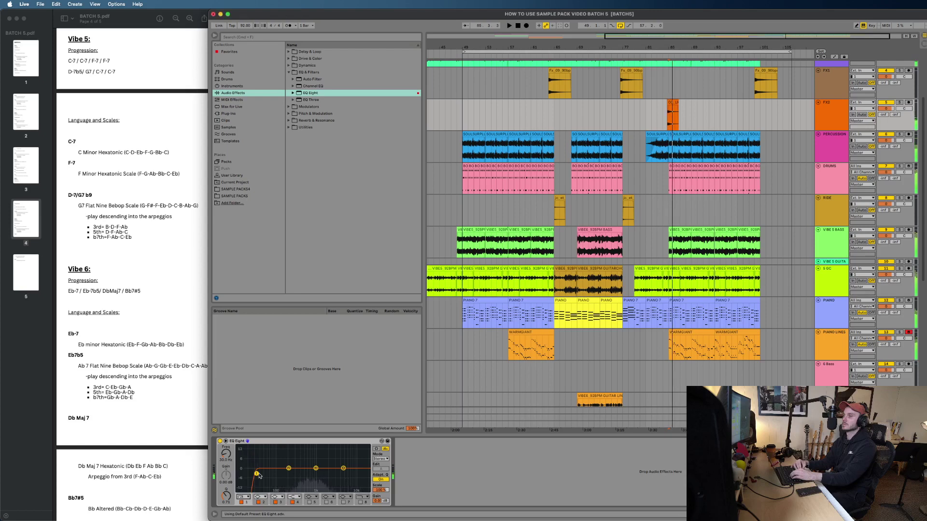
key("space")
left_click_drag(257, 474, 295, 491)
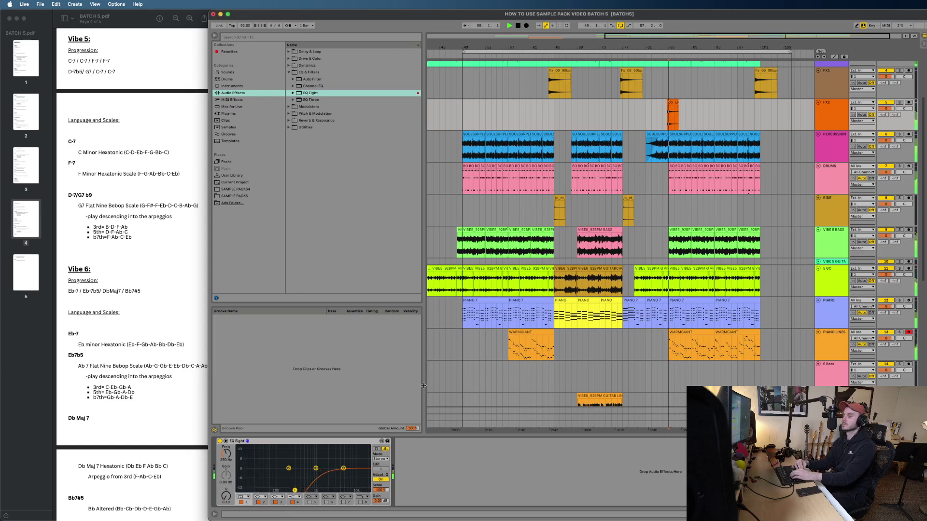
Step: Hide the browser and play the arrangement from bar 41, where the guitar chords return
left_click(213, 36)
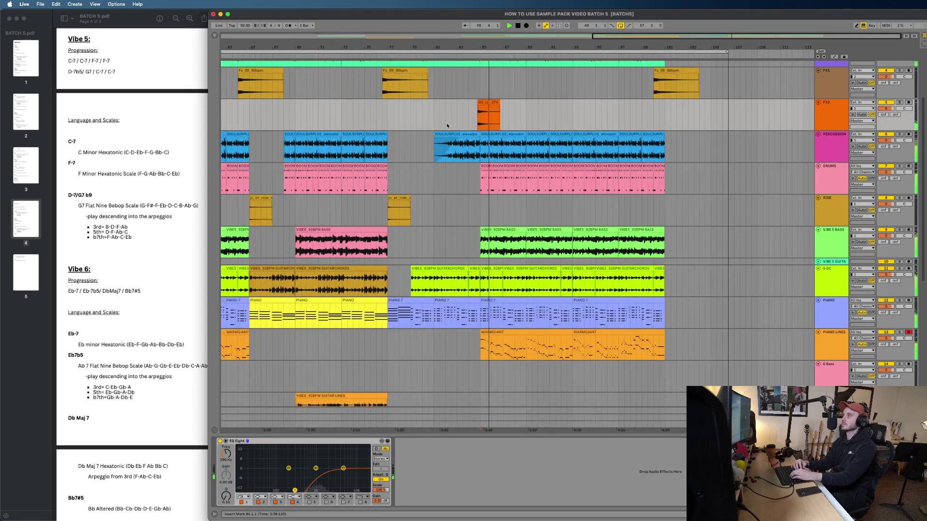
scroll(501, 231, "down", 5)
scroll(501, 231, "up", 5)
scroll(501, 231, "left", 5)
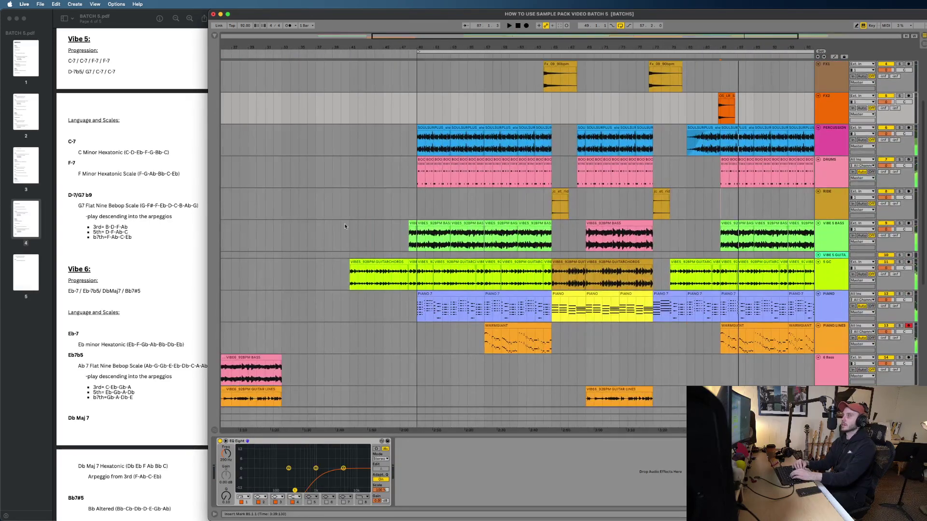
left_click(346, 226)
key("space")
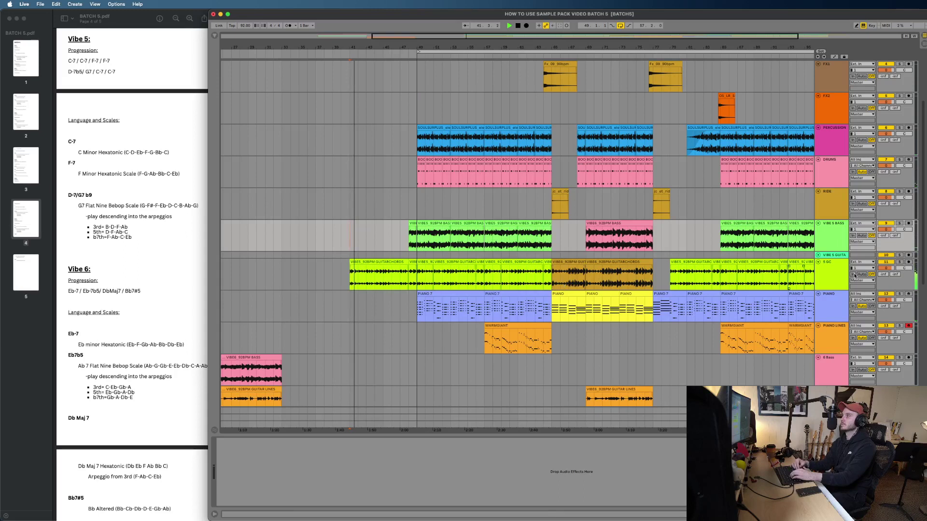
Step: Rename the 5 GC track as GUITAR CHORDS
left_click(838, 275)
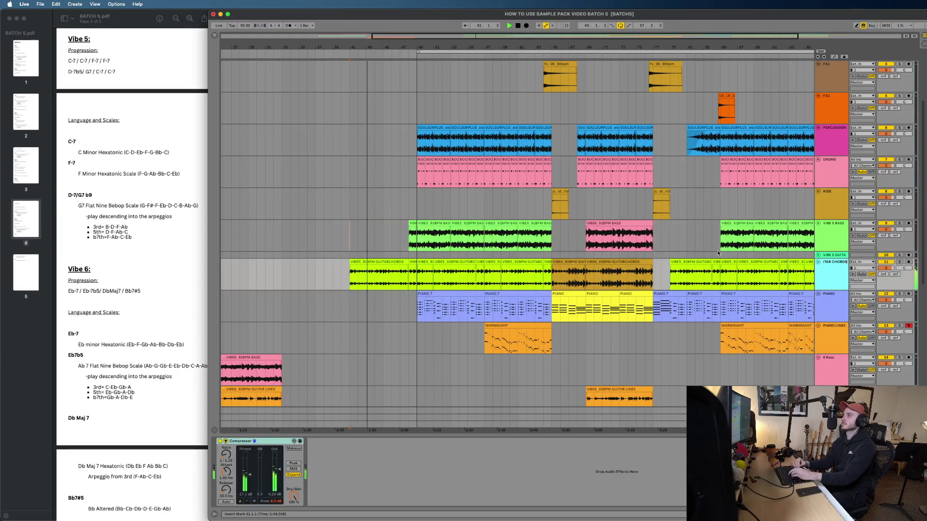
left_click(684, 243)
Step: Try to paste a copy of the four-bar PERCUSSION clip at bar 48 and undo the paste
scroll(684, 243, "left", 3)
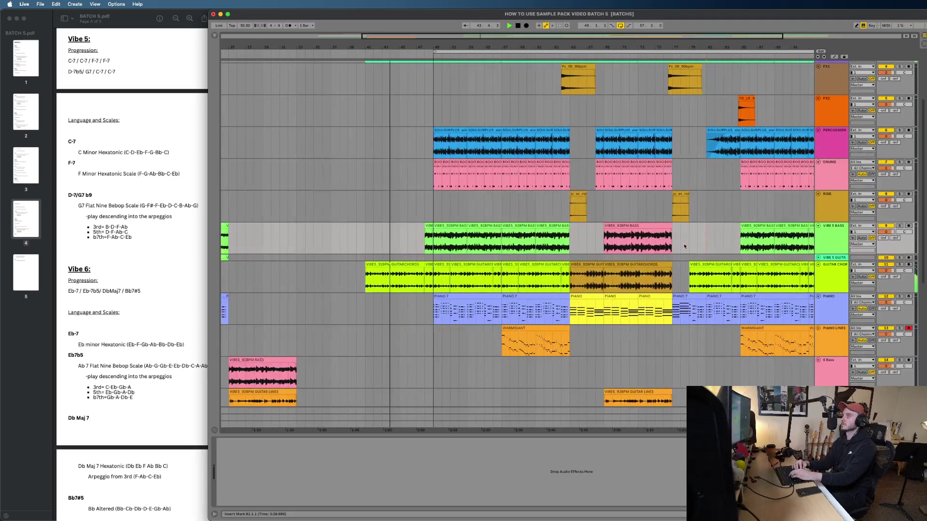
scroll(684, 247, "down", 3)
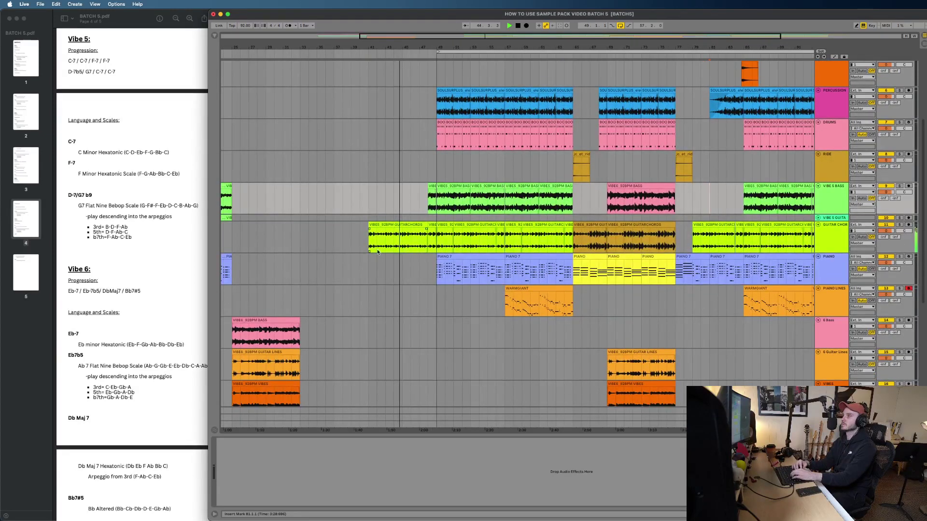
scroll(377, 252, "up", 4)
scroll(462, 239, "down", 1)
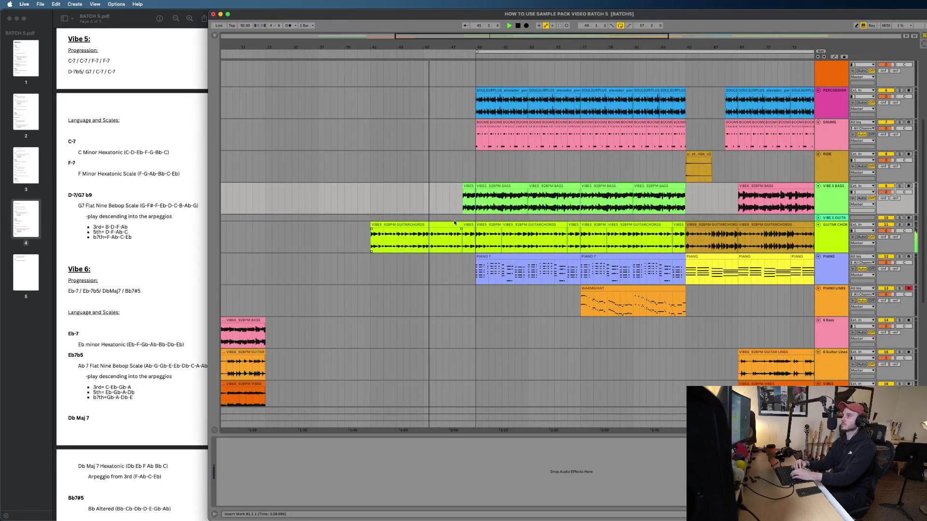
scroll(455, 222, "up", 2)
scroll(382, 241, "up", 2)
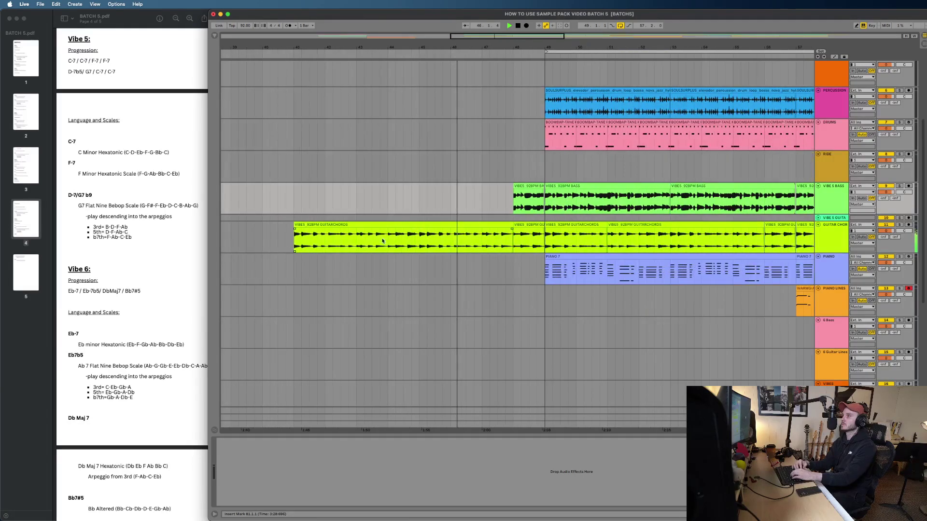
scroll(382, 241, "down", 1)
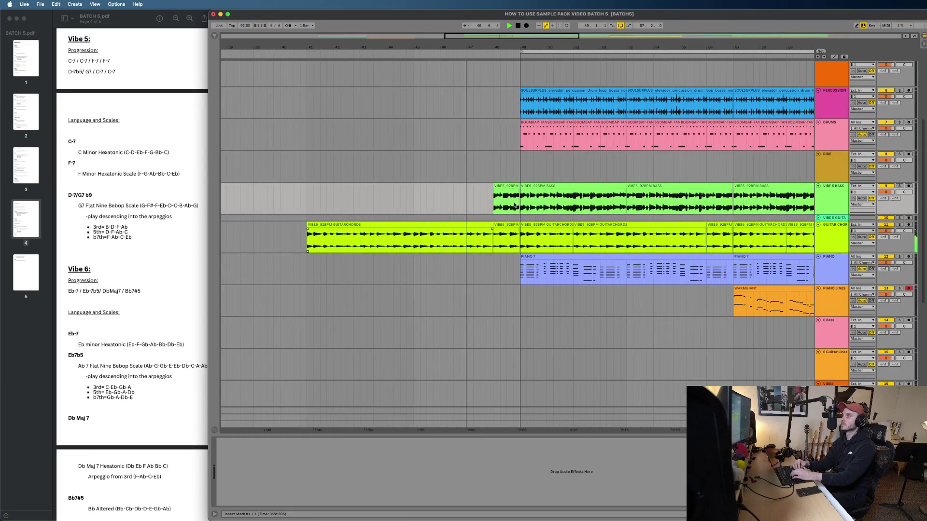
scroll(514, 205, "up", 5)
left_click(535, 224)
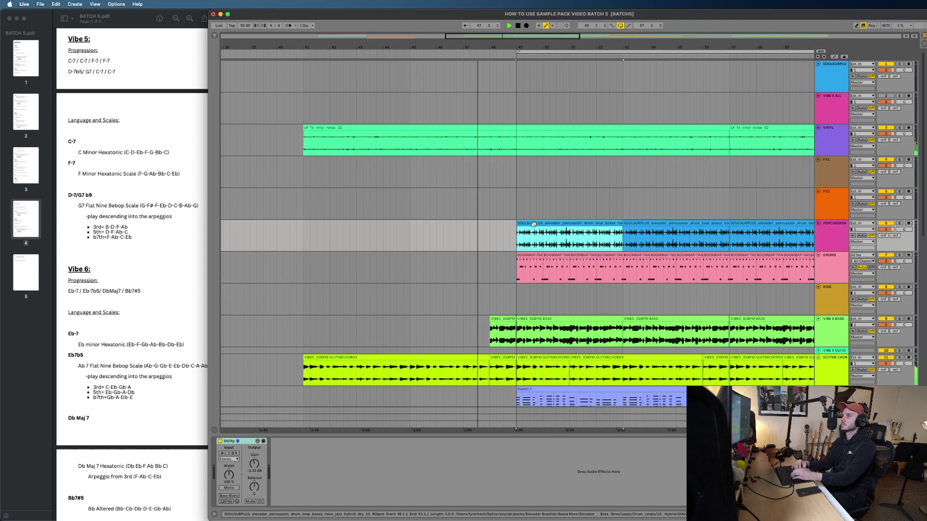
left_click(495, 232)
key("cmd+v")
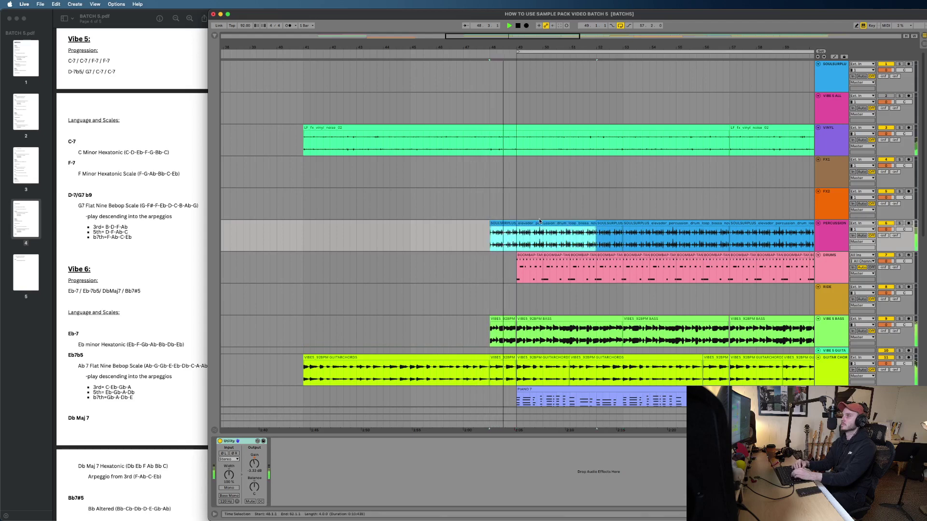
key("super+z")
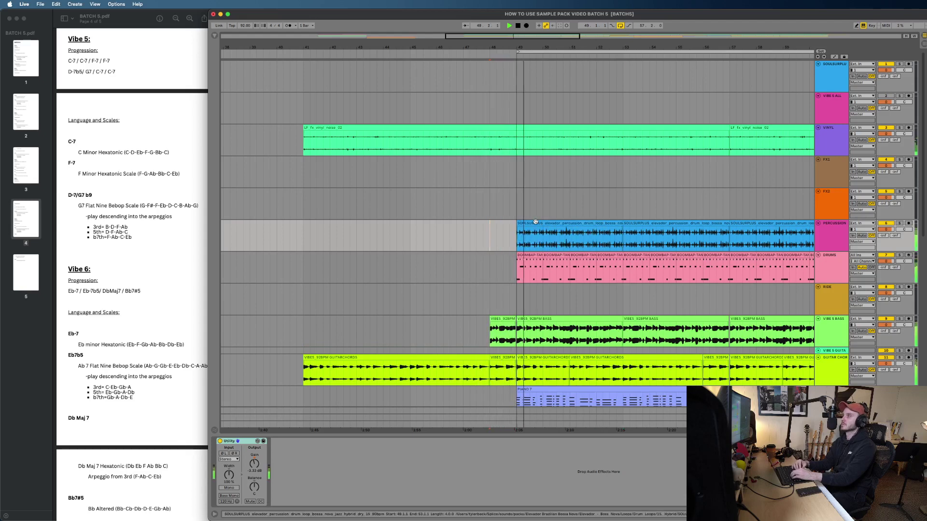
Step: Split off bar 52 of the PERCUSSION clip and paste a copy of that one-bar slice at bar 48 as a lead-in
left_click_drag(597, 238, 611, 239)
key("super+e")
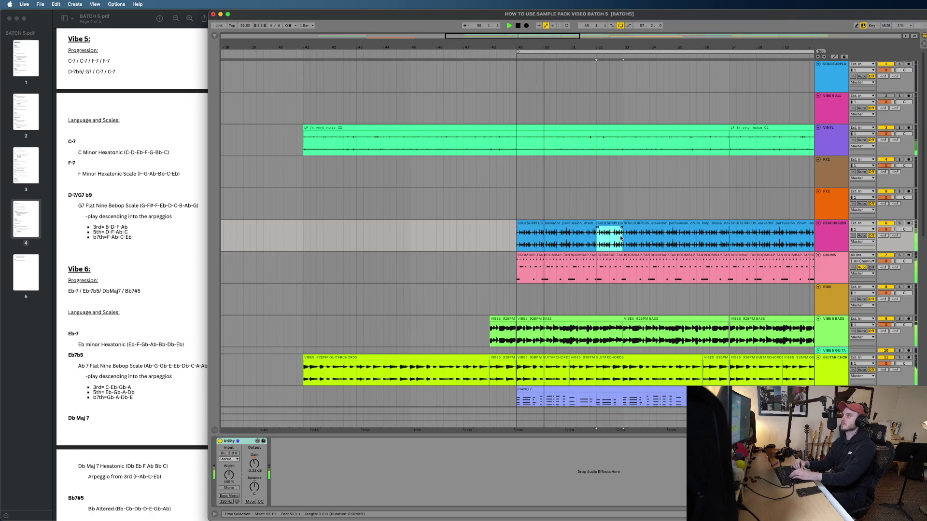
left_click(491, 240)
key("super+v")
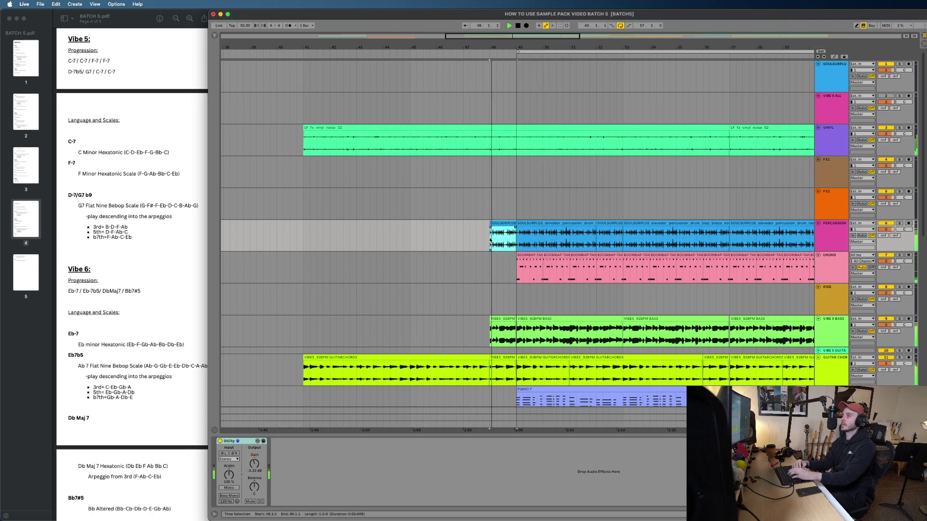
Step: Copy the RIDE clip from bar 65 to bar 49 and play the transition from just before it
key("minus")
scroll(700, 206, "right", 4)
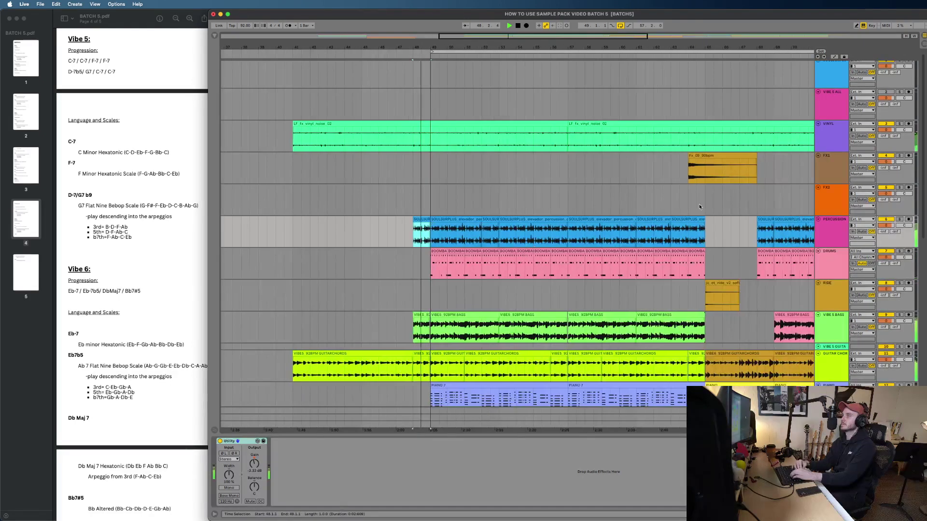
left_click(722, 283)
key("super+c")
left_click(432, 291)
key("super+v")
left_click(398, 298)
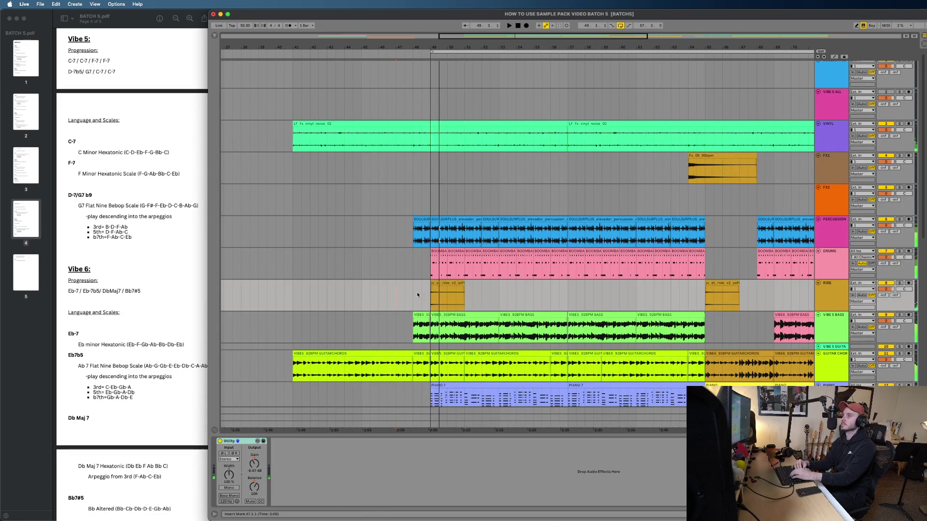
key("space")
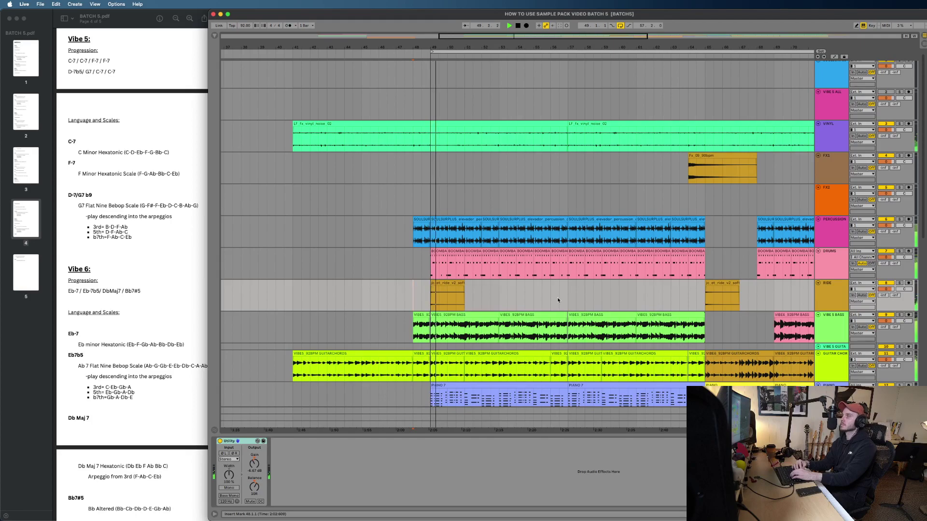
Step: Extend the start of the arrangement loop back to bar 41, where the guitar chords come in
scroll(558, 300, "down", 3)
scroll(557, 300, "down", 5)
scroll(558, 301, "down", 1)
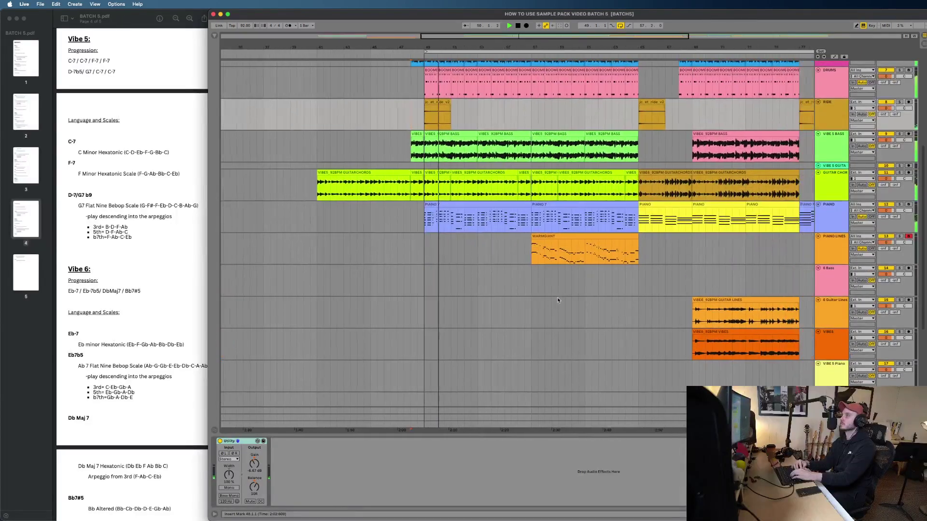
scroll(557, 299, "down", 6)
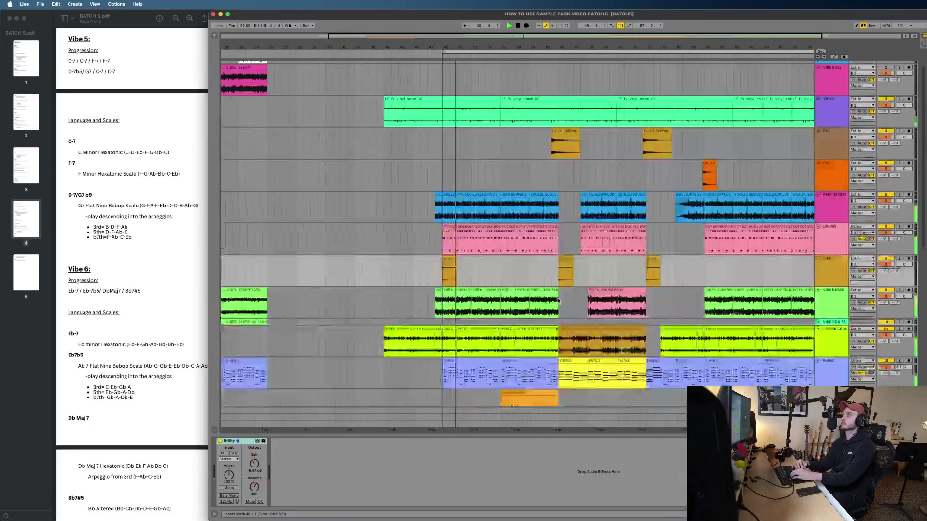
scroll(557, 300, "up", 4)
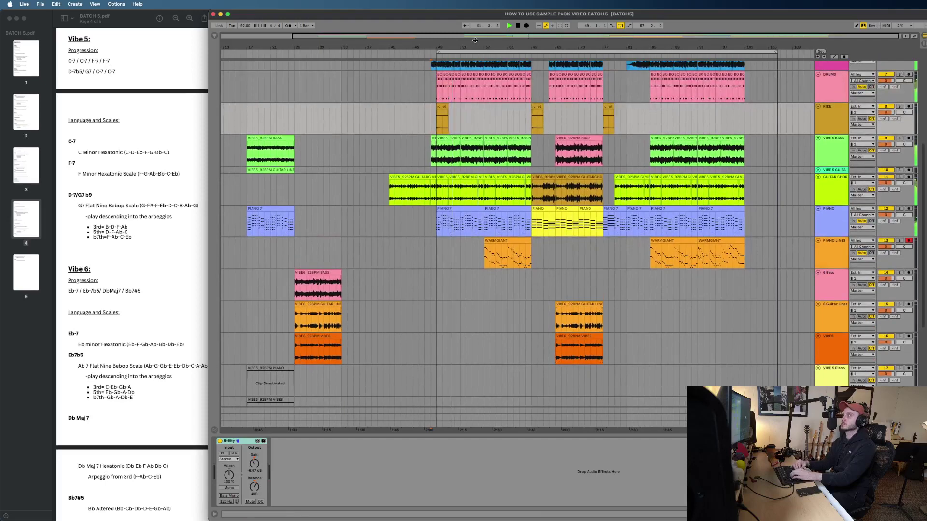
left_click_drag(438, 51, 381, 60)
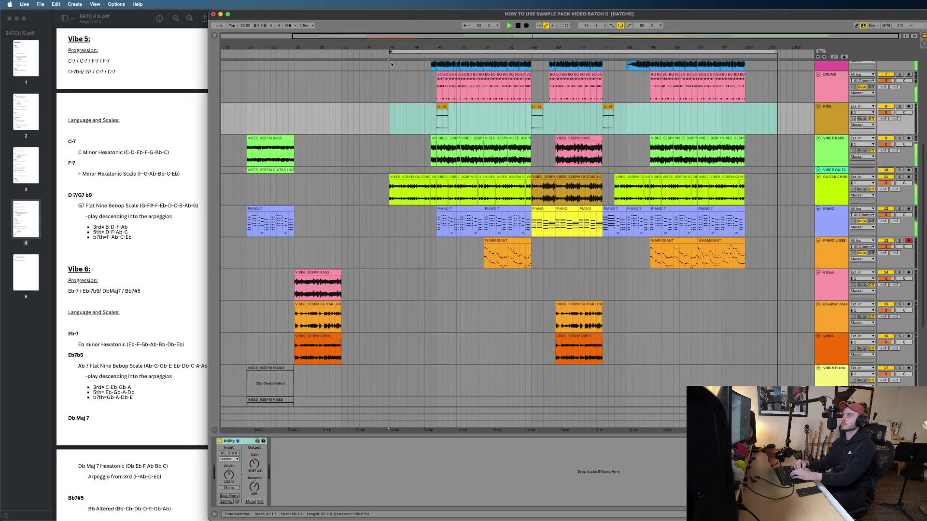
Step: Lengthen the last vinyl noise clip on the VINYL track and set the loop end to bar 107
scroll(465, 127, "up", 6)
scroll(573, 125, "down", 1)
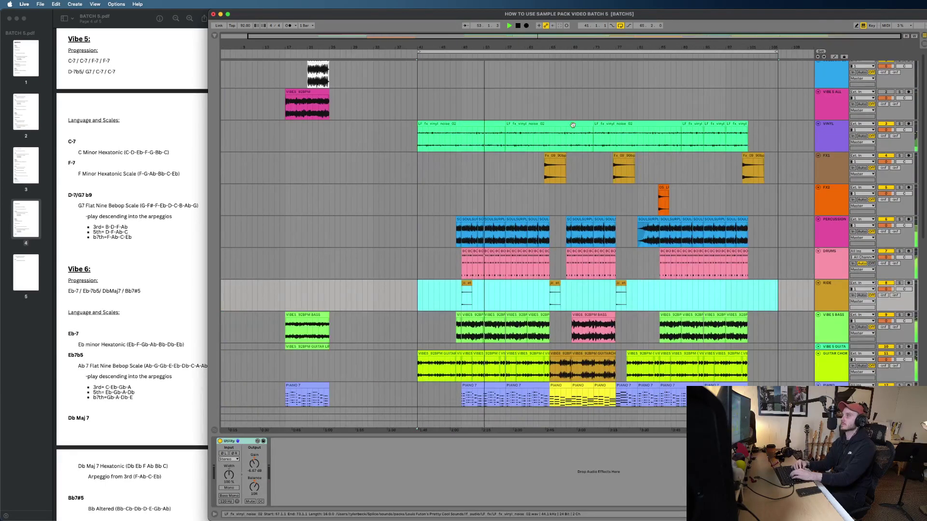
left_click(743, 124)
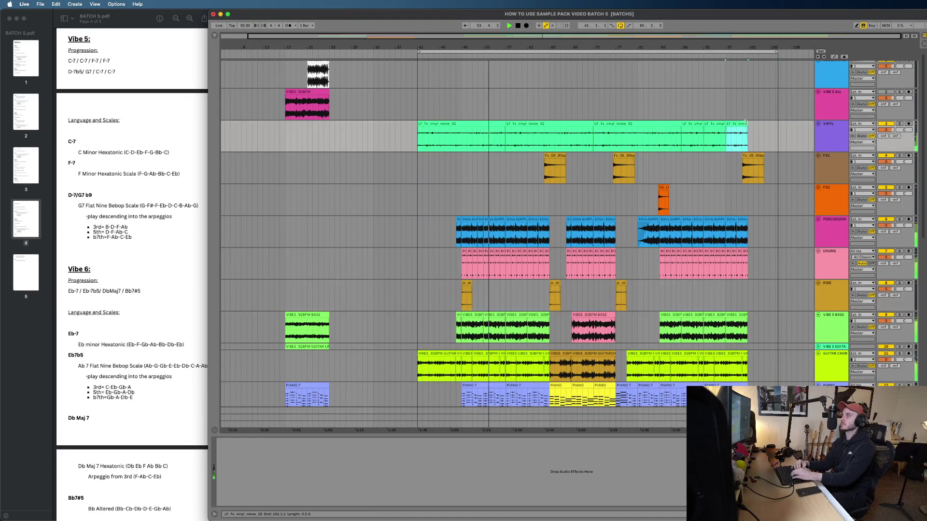
left_click_drag(746, 123, 780, 123)
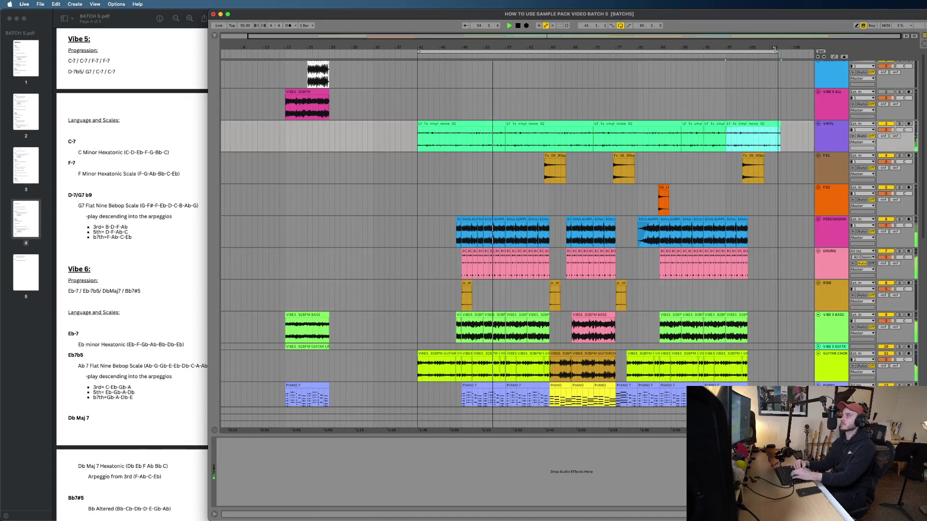
left_click_drag(774, 49, 778, 49)
Step: Review the clips on all tracks from bar 41 to the final section during playback, including the FX2 clip
key("plus")
scroll(732, 270, "down", 10)
scroll(732, 269, "right", 2)
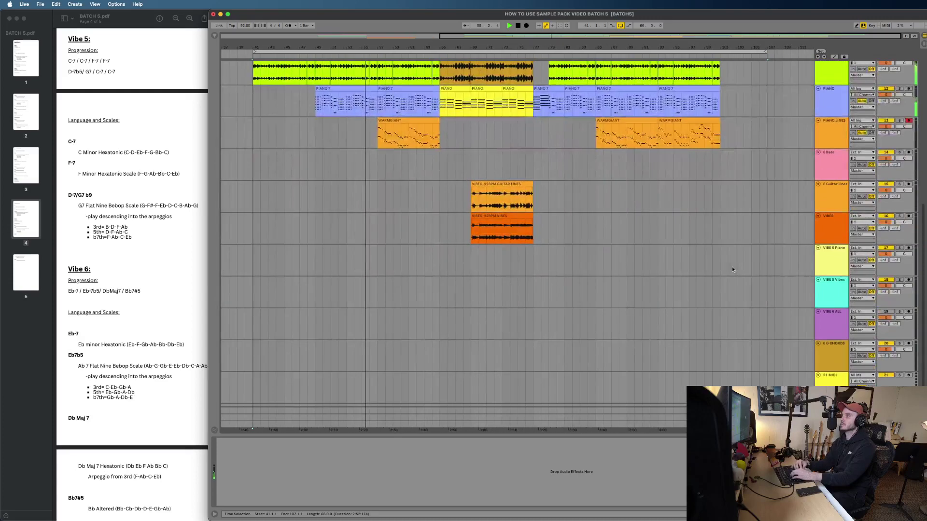
scroll(732, 269, "up", 4)
scroll(733, 270, "left", 2)
scroll(579, 265, "up", 6)
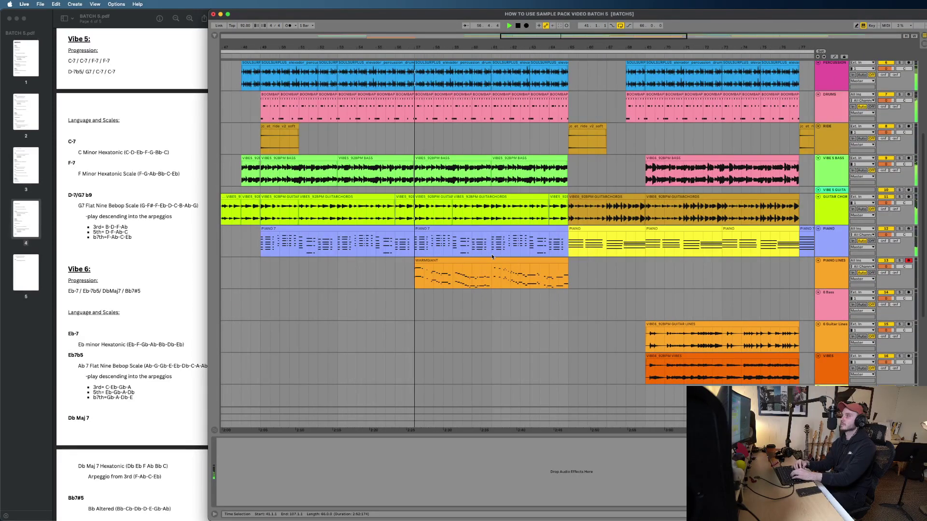
scroll(491, 254, "up", 2)
scroll(492, 256, "down", 8)
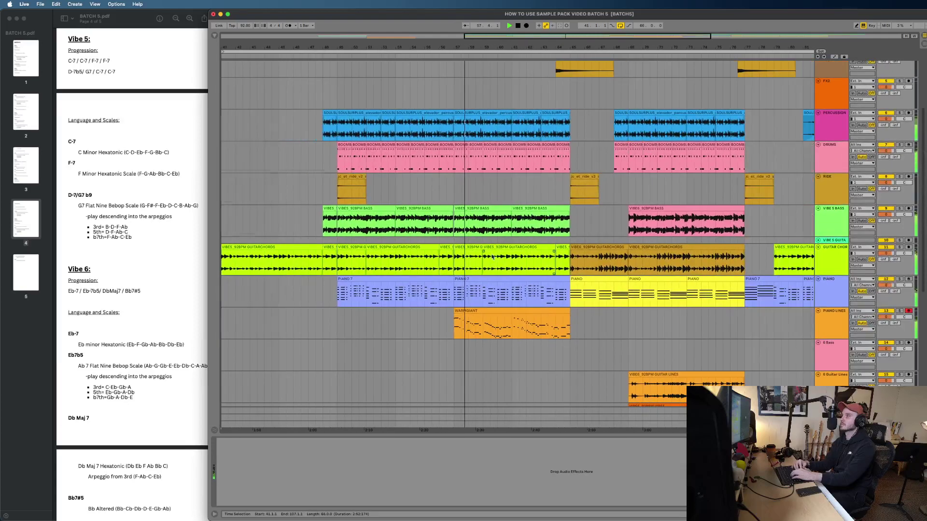
scroll(492, 257, "up", 6)
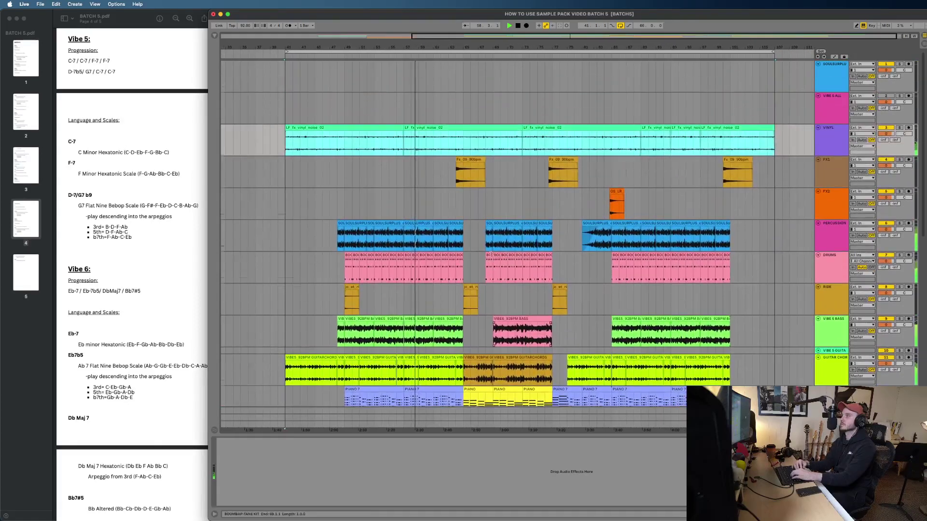
scroll(600, 236, "up", 4)
left_click(658, 192)
scroll(654, 193, "down", 8)
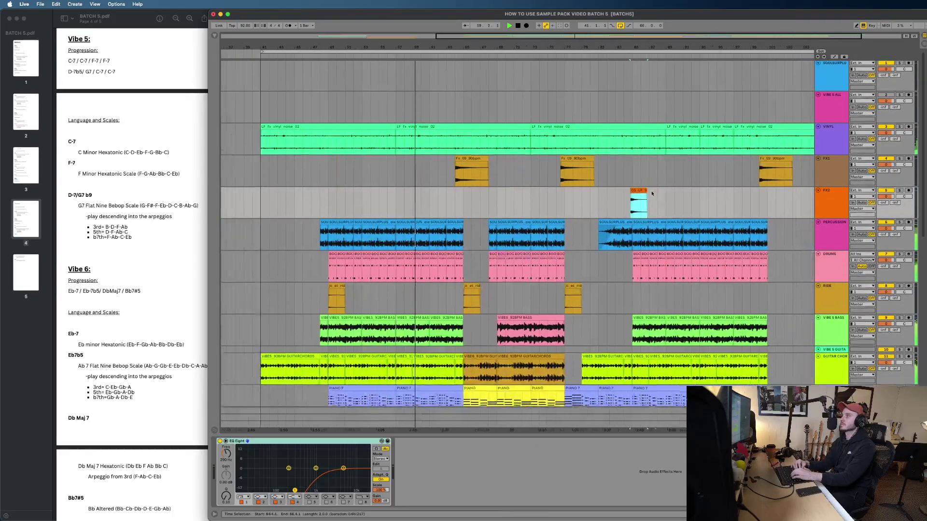
Step: Try to repeat the last eight bars of GUITAR CHORDS clips past bar 101, and delete the copies
scroll(652, 193, "up", 5)
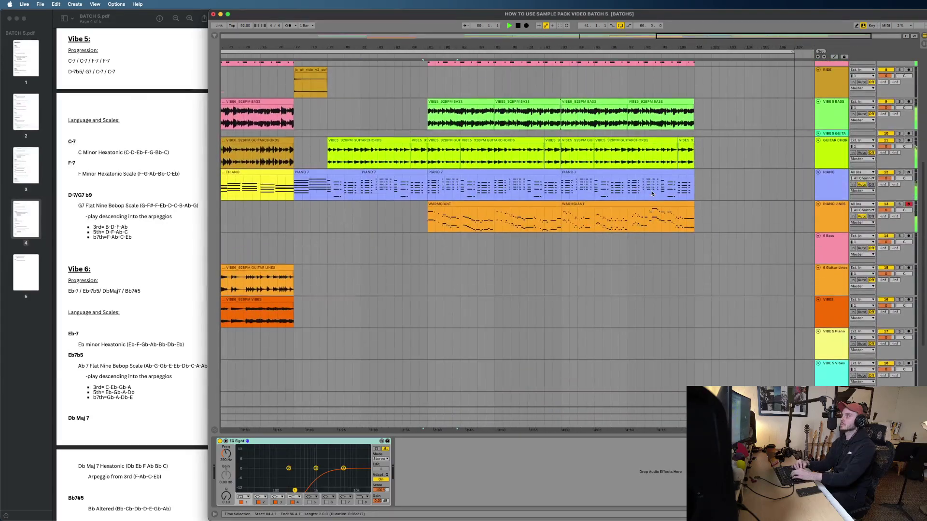
left_click(579, 141)
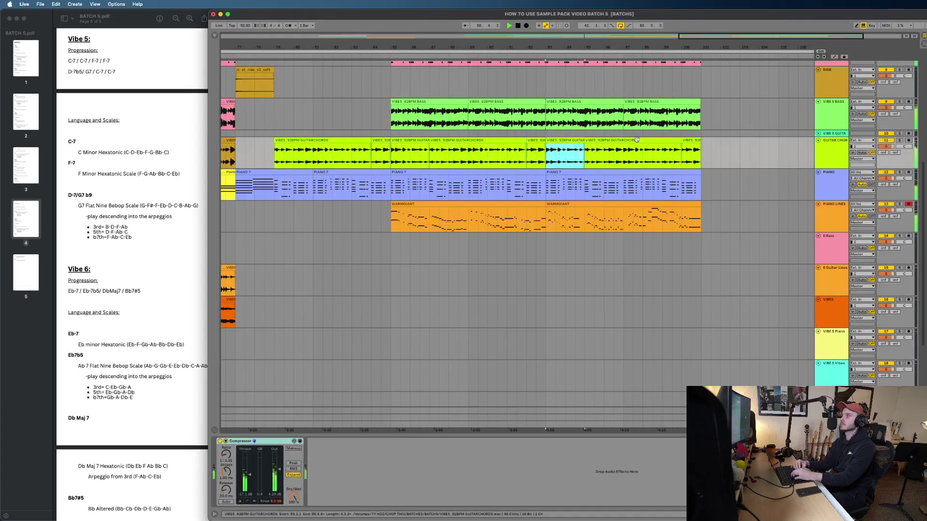
left_click(689, 139, "shift")
key("super+d")
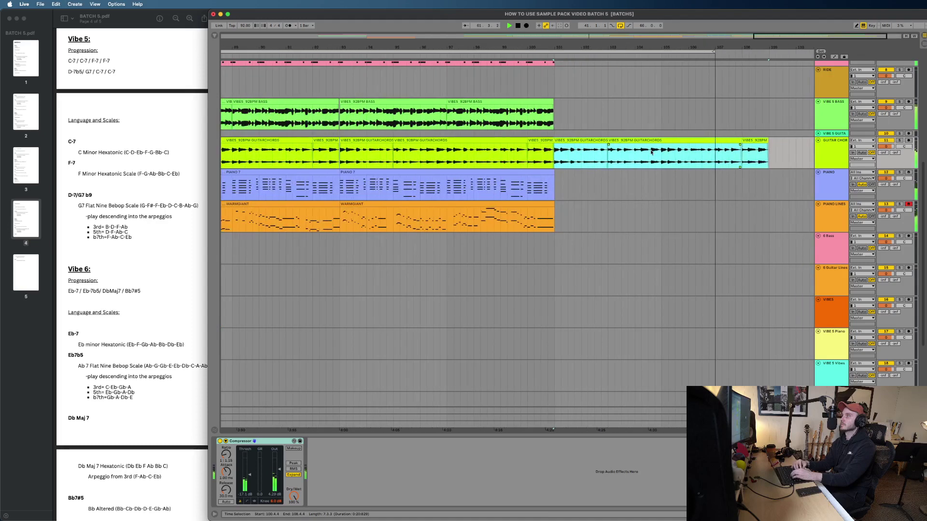
scroll(676, 170, "up", 2)
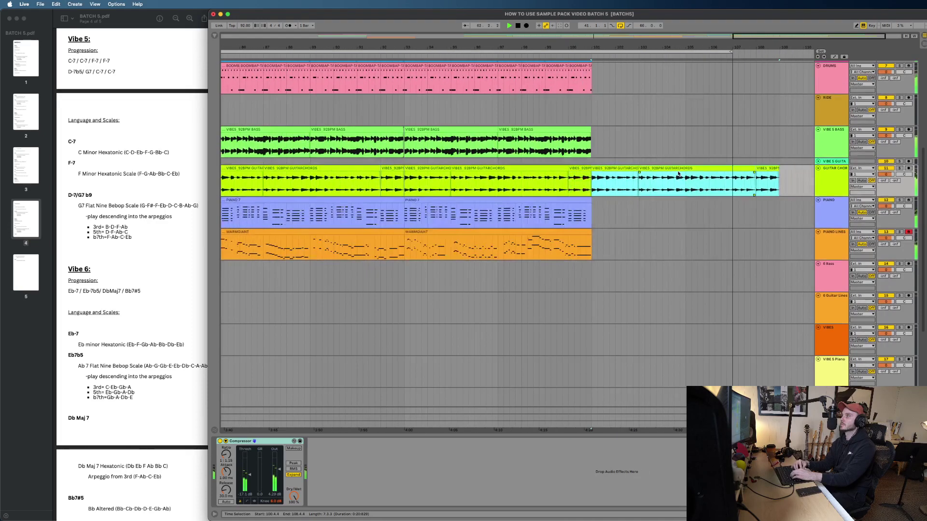
key("Delete")
Step: Duplicate the last PIANO 7 clip on the PIANO track so that the copy starts at bar 101
scroll(655, 179, "down", 3)
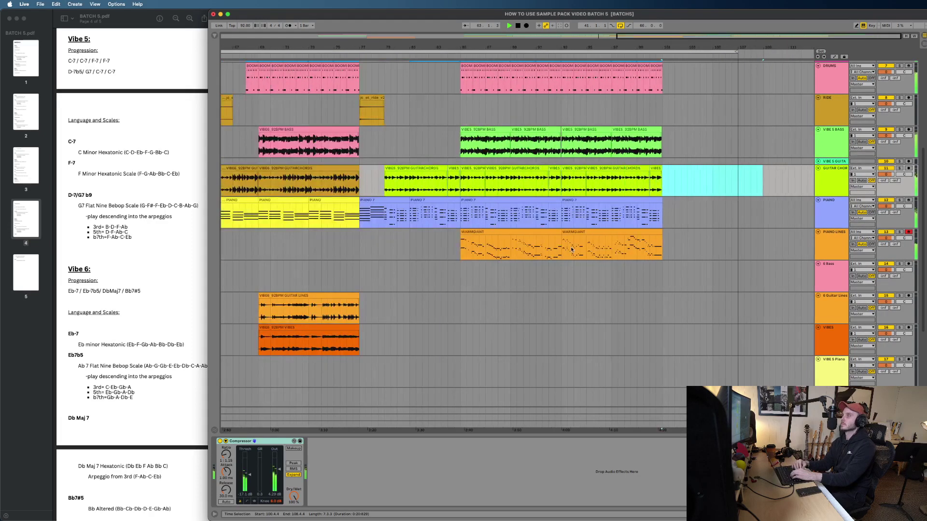
left_click(625, 201)
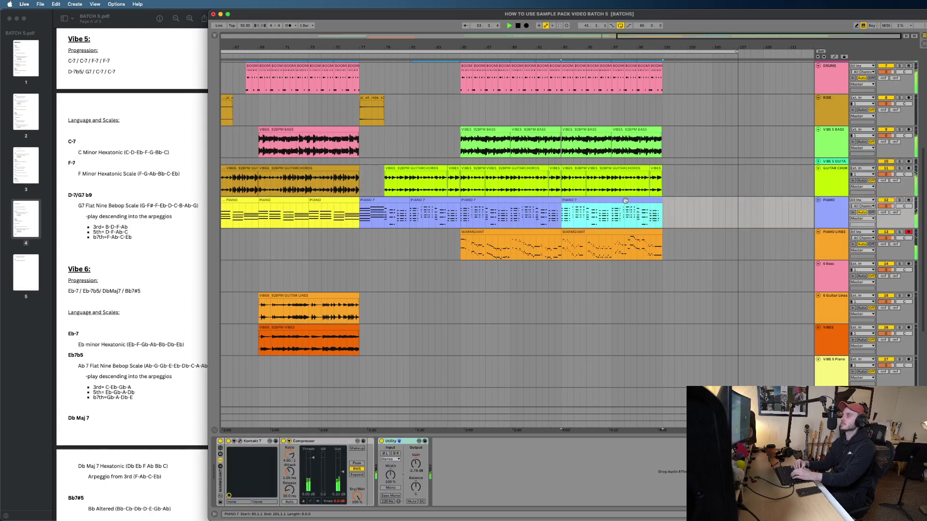
left_click(663, 210)
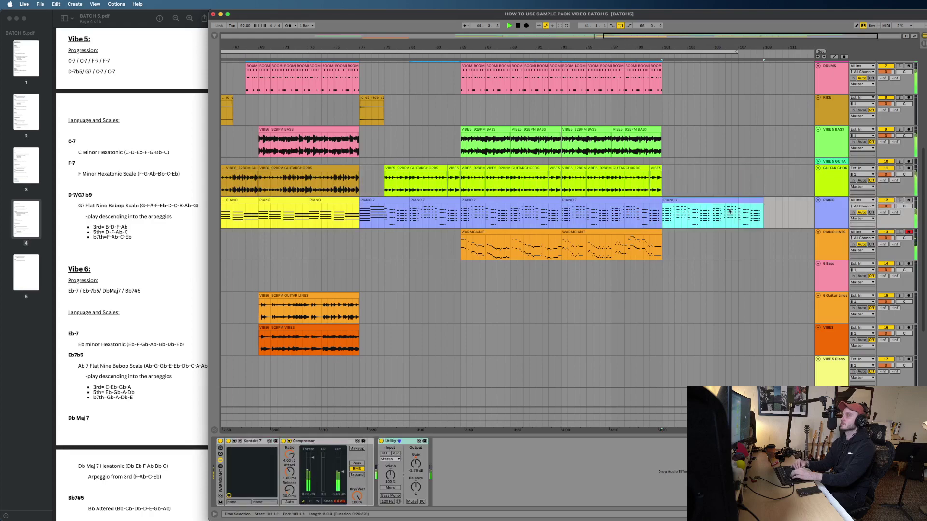
Step: Add a Utility effect to the FX1 track and lower its gain to about -7 dB
scroll(734, 189, "left", 5)
scroll(738, 168, "up", 5)
scroll(739, 168, "down", 5)
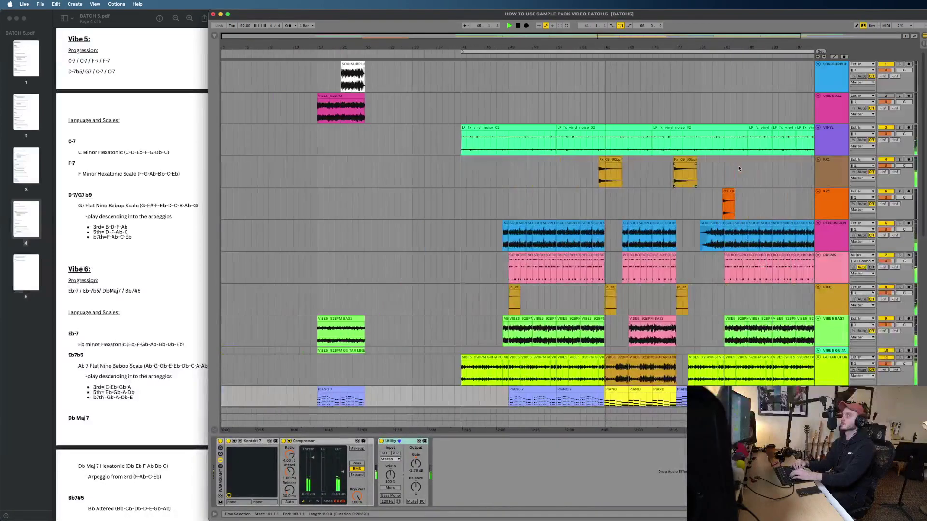
left_click(838, 169)
key("super+alt+b")
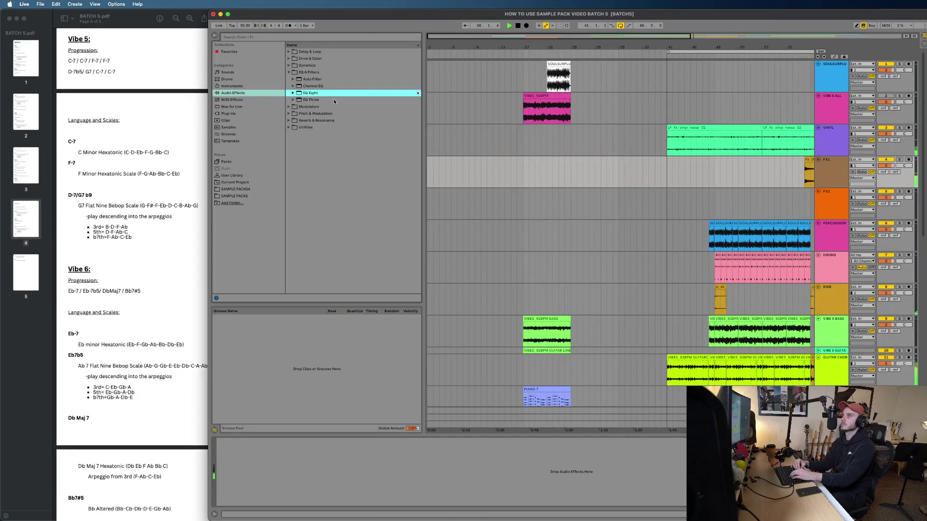
left_click(309, 127)
double_click(309, 142)
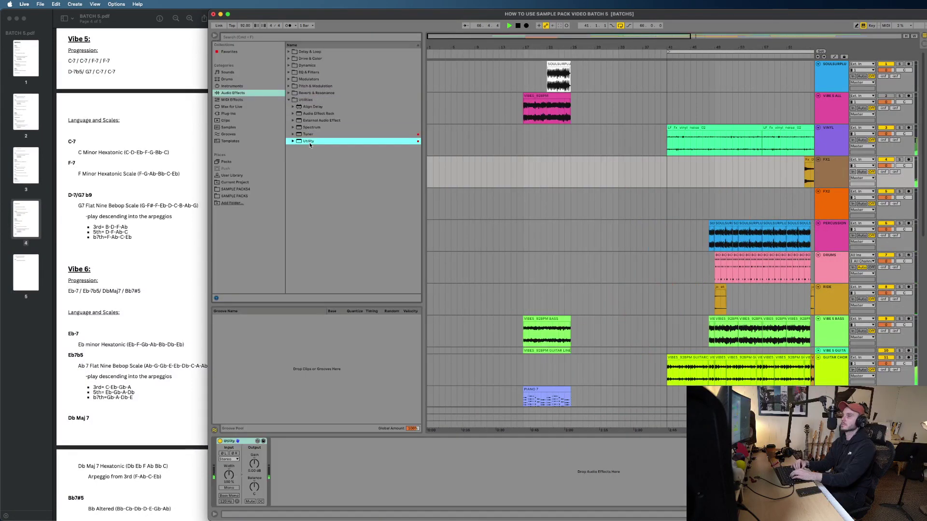
left_click_drag(259, 457, 258, 470)
Step: Play the transition from the first FX1 clip at bar 64, replay it from there, and hide the browser
scroll(555, 196, "right", 10)
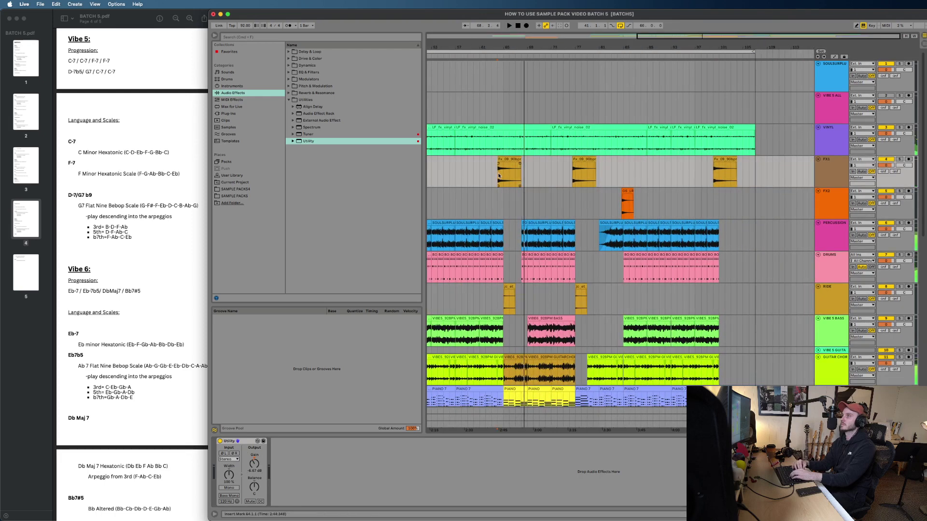
key("space")
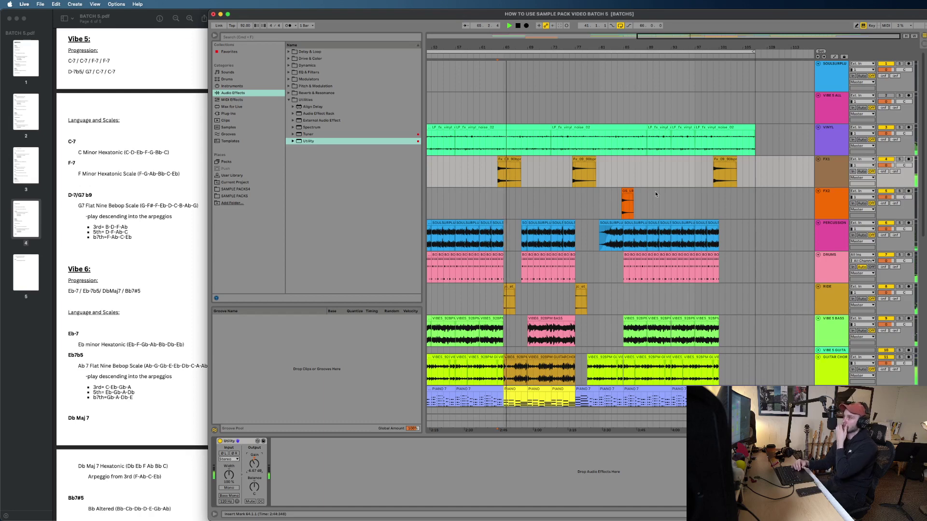
left_click(540, 171)
key("space")
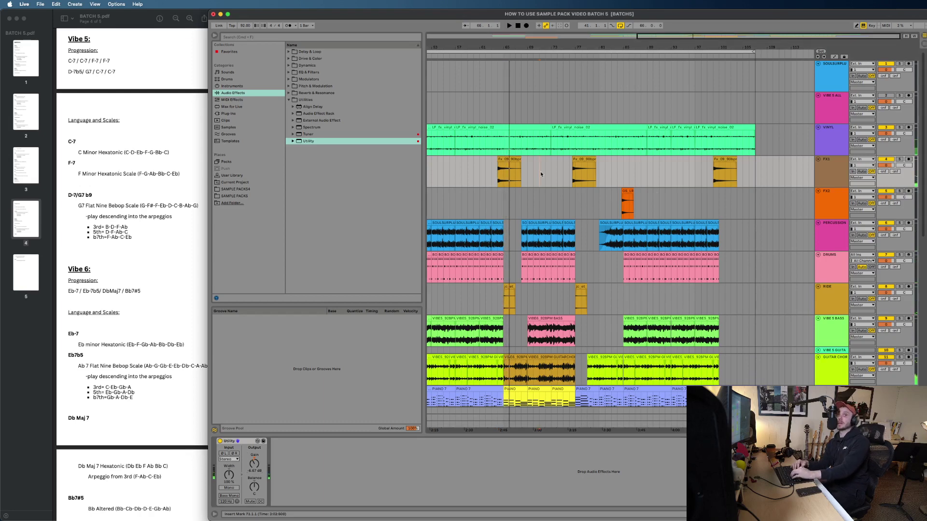
left_click(497, 174)
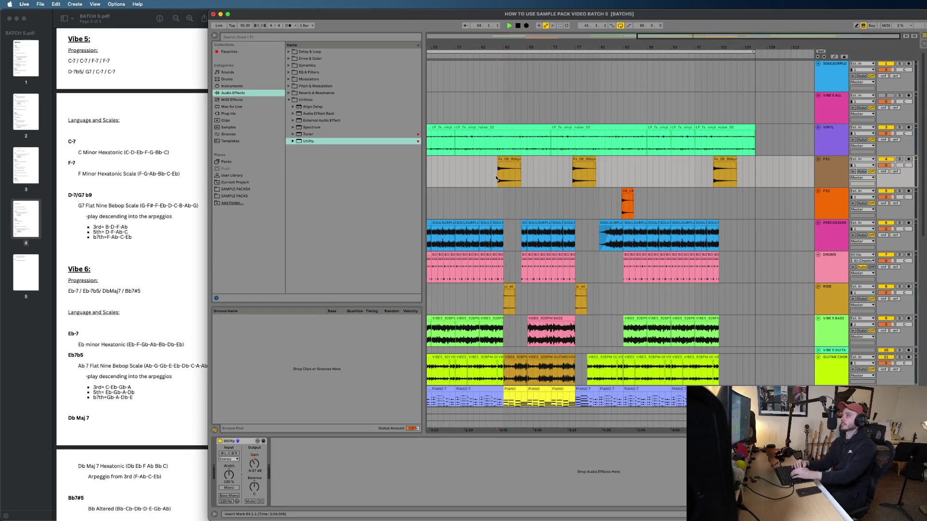
key("space")
key("super+alt+b")
scroll(416, 204, "down", 10)
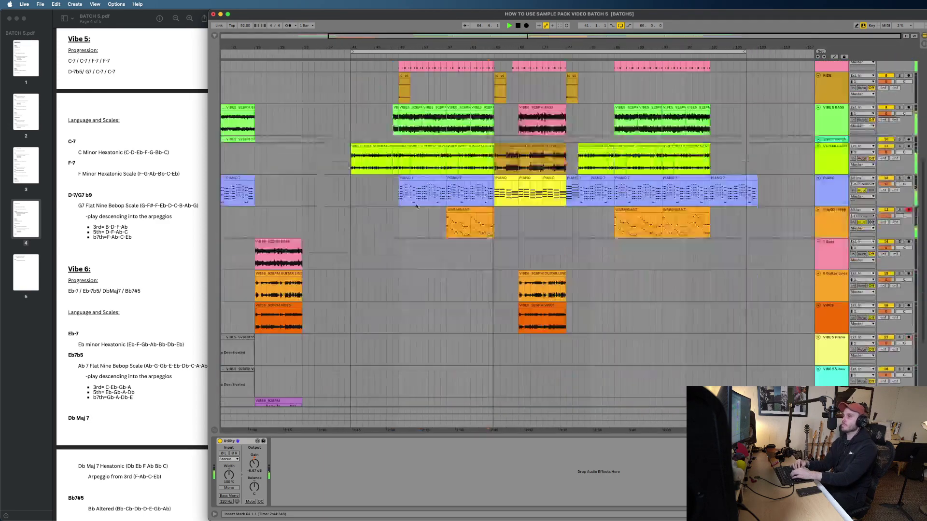
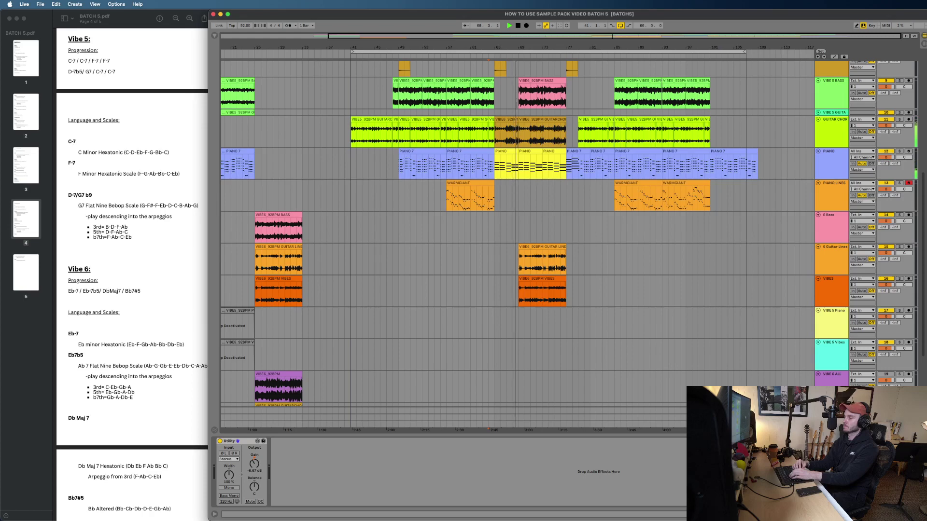
Step: Rename the 6 Guitar Lines track as GUITAR LINES and delete the 6 Bass track
left_click(517, 199)
scroll(518, 200, "up", 3)
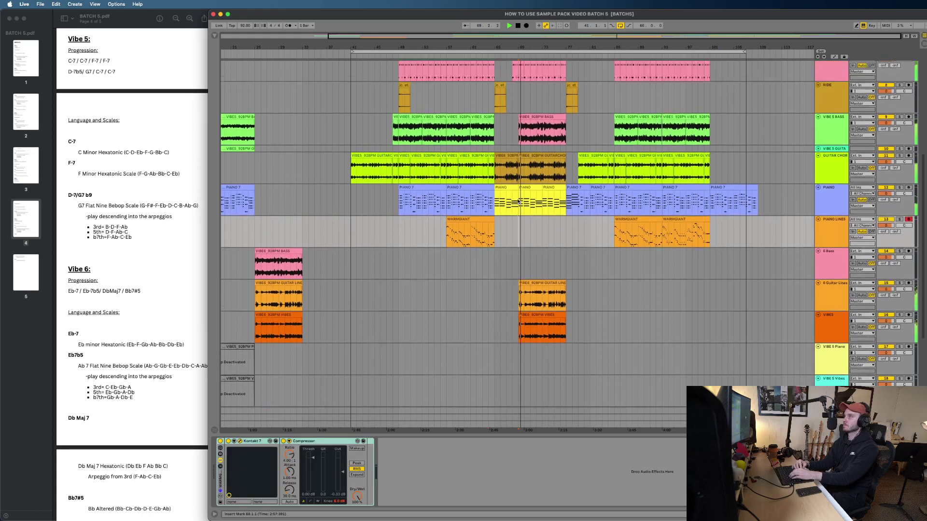
scroll(518, 201, "up", 5)
scroll(518, 202, "right", 3)
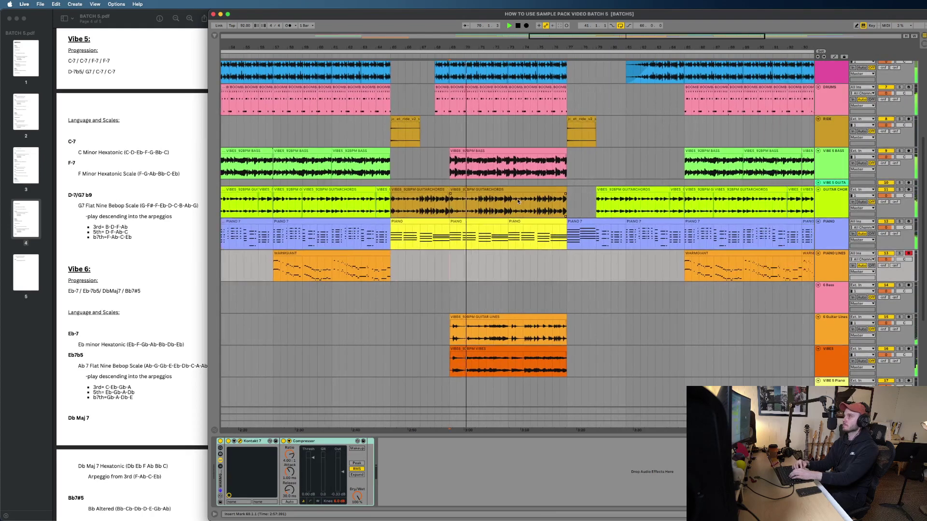
scroll(518, 201, "down", 2)
scroll(518, 201, "down", 2)
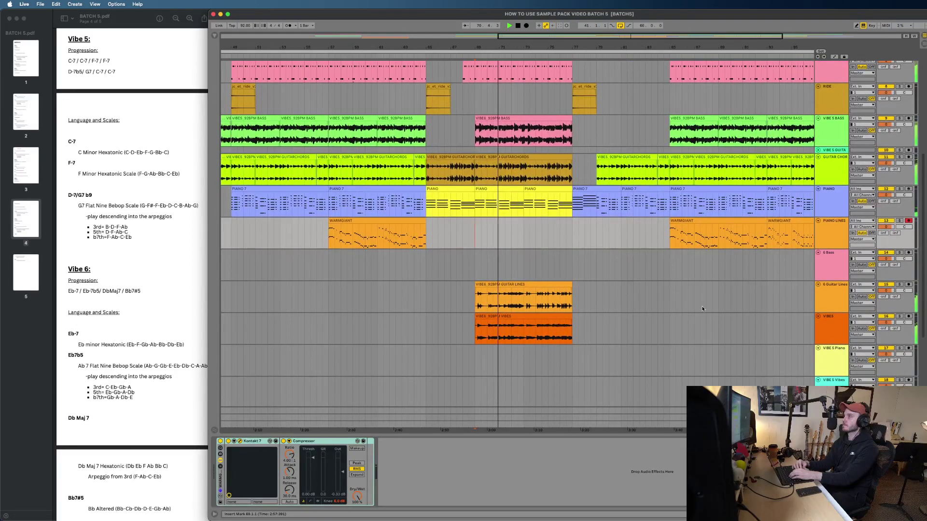
left_click(832, 285)
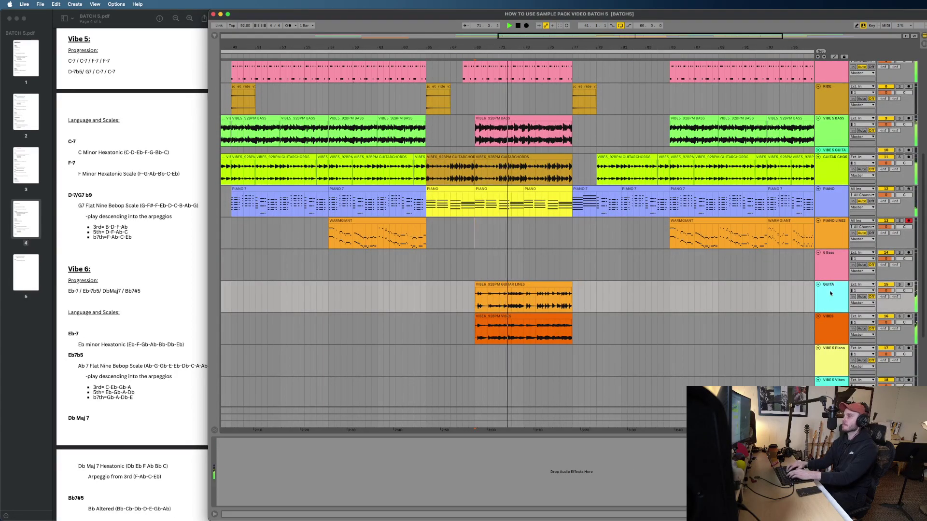
left_click(826, 261)
key("Delete")
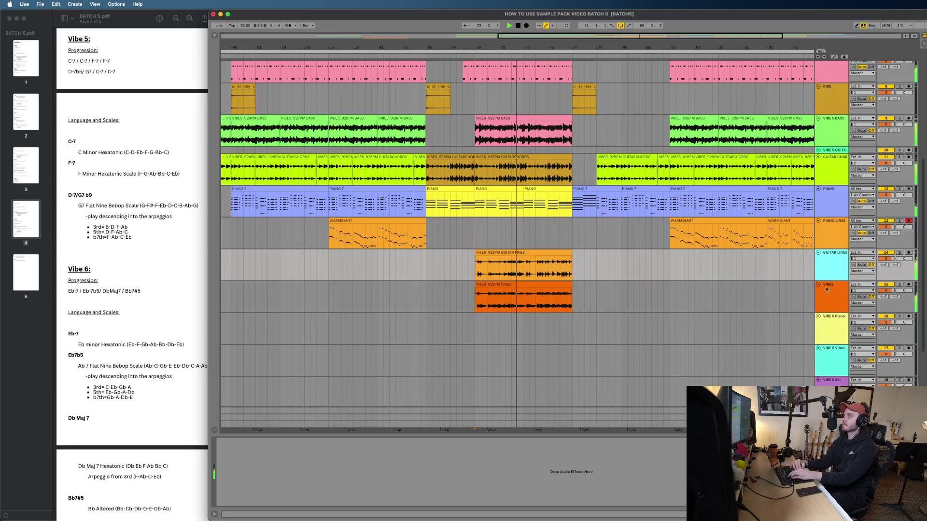
left_click(826, 297)
scroll(808, 299, "up", 2)
scroll(808, 299, "left", 2)
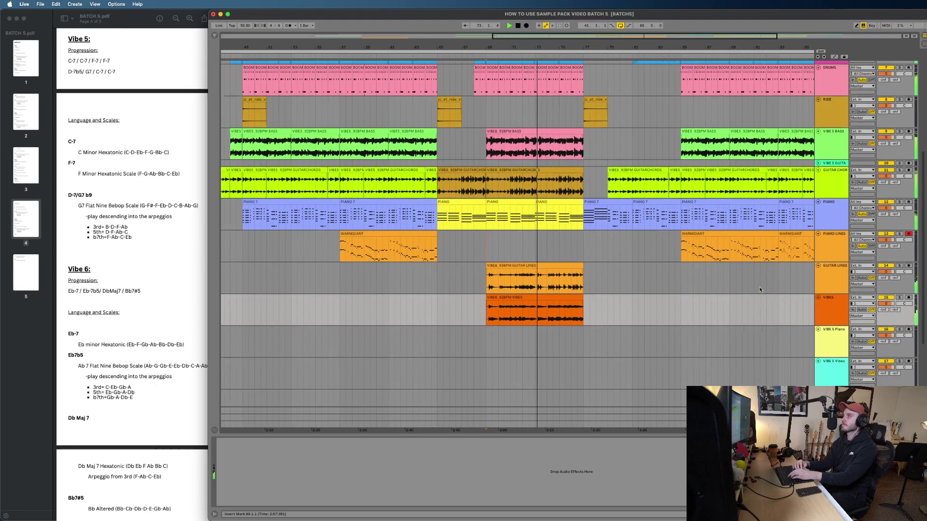
scroll(703, 305, "up", 2)
scroll(703, 304, "left", 2)
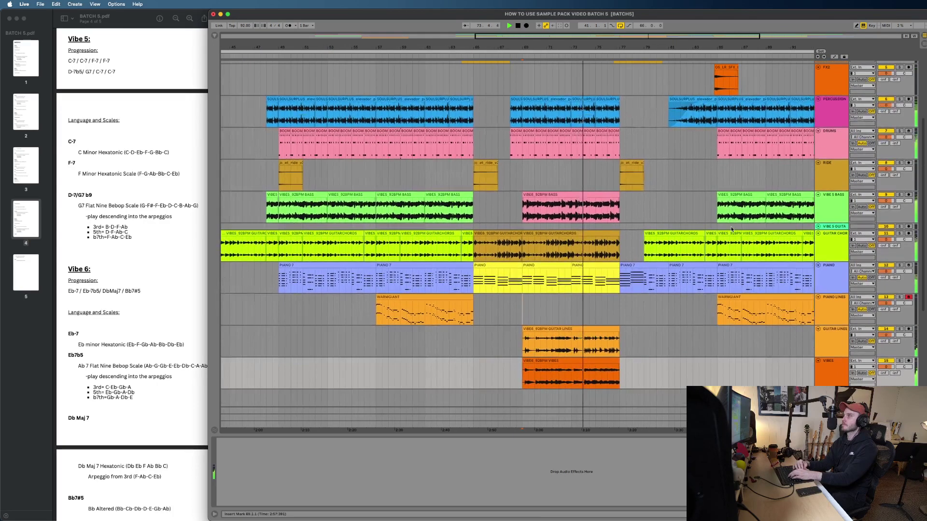
Step: Switch the Compressor on the guitar chords track to RMS mode
left_click(853, 244)
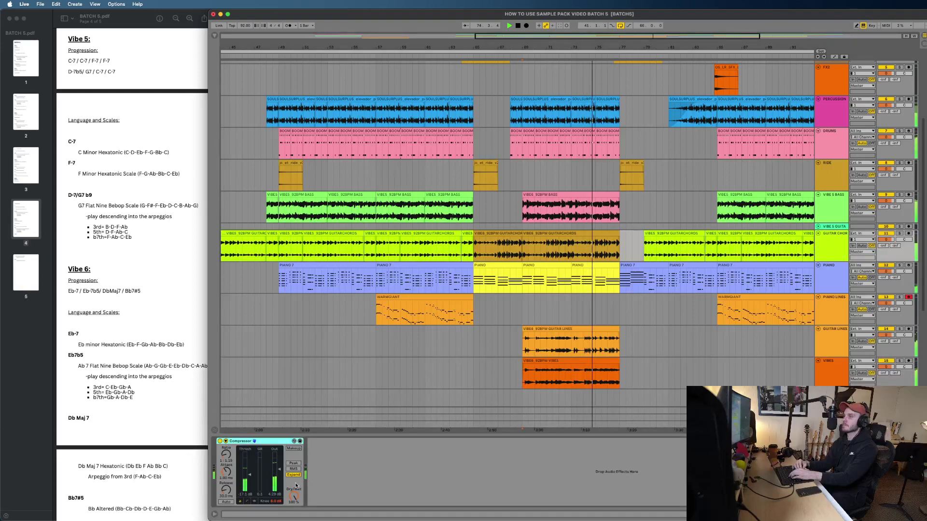
left_click(294, 468)
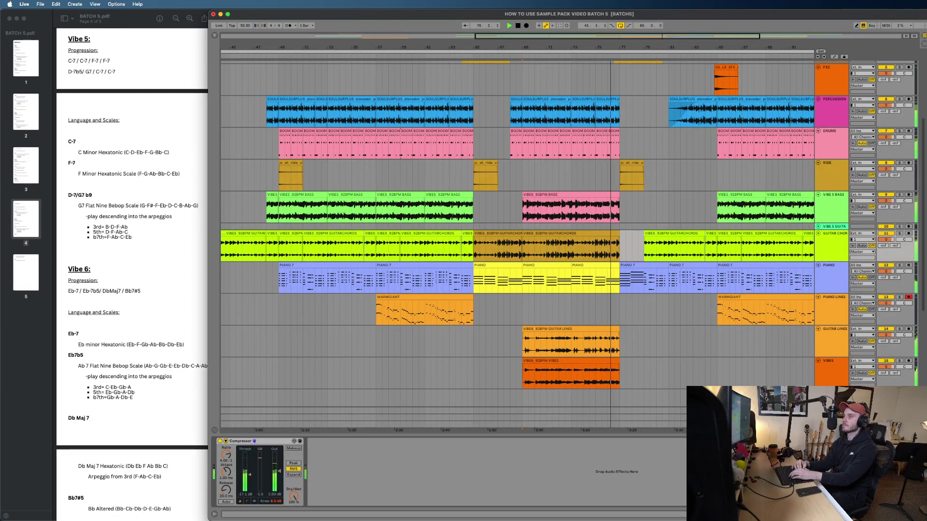
Step: Give the FX1 clip at bar 76 a fade-in and lower the FX1 track's Utility gain to about -13.3 dB
scroll(641, 225, "up", 8)
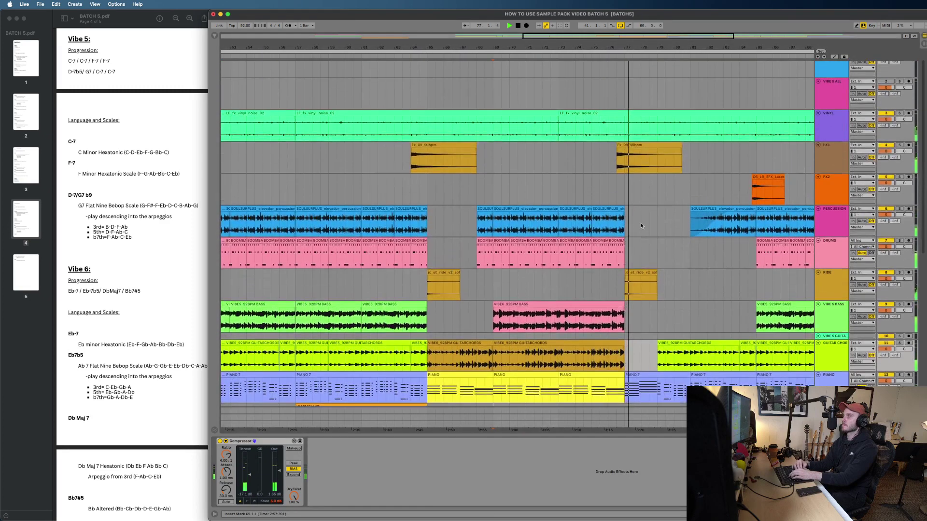
left_click(630, 146)
left_click_drag(629, 145, 630, 167)
key("space")
key("Delete")
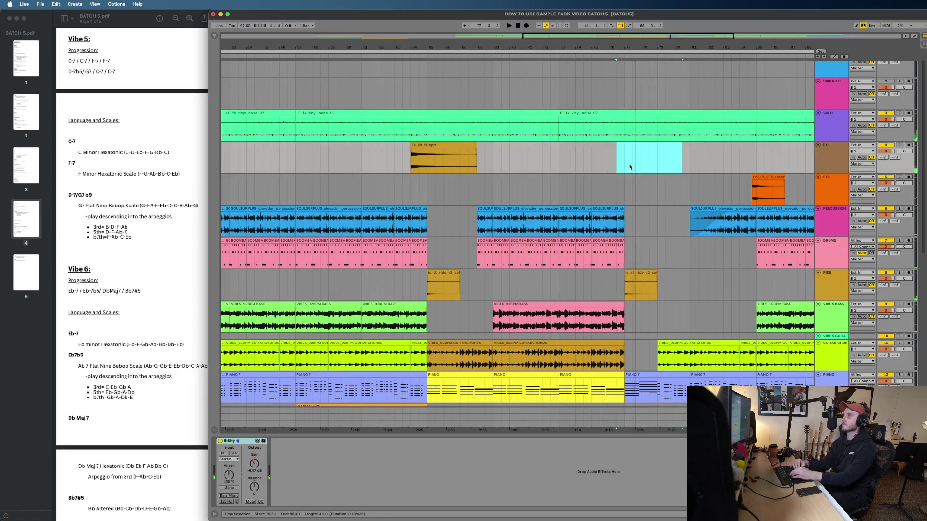
key("space")
scroll(630, 168, "up", 2)
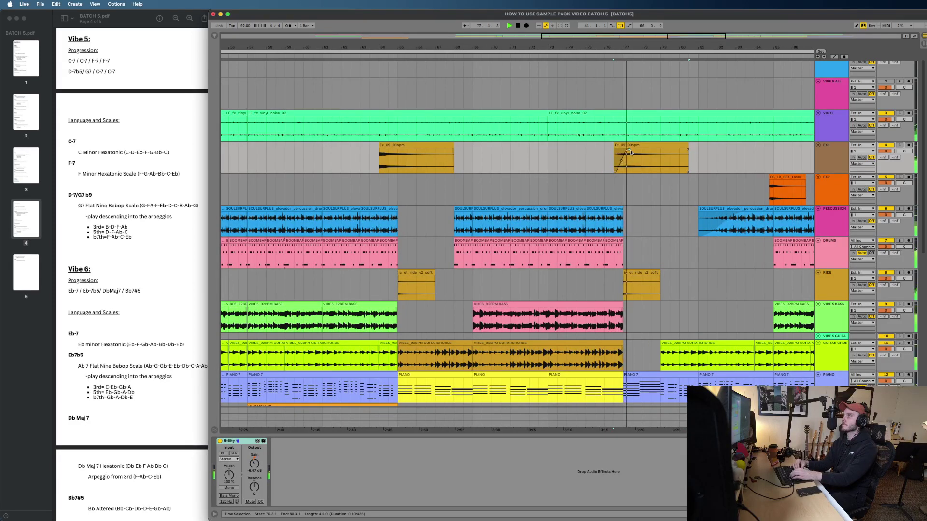
scroll(632, 152, "down", 2)
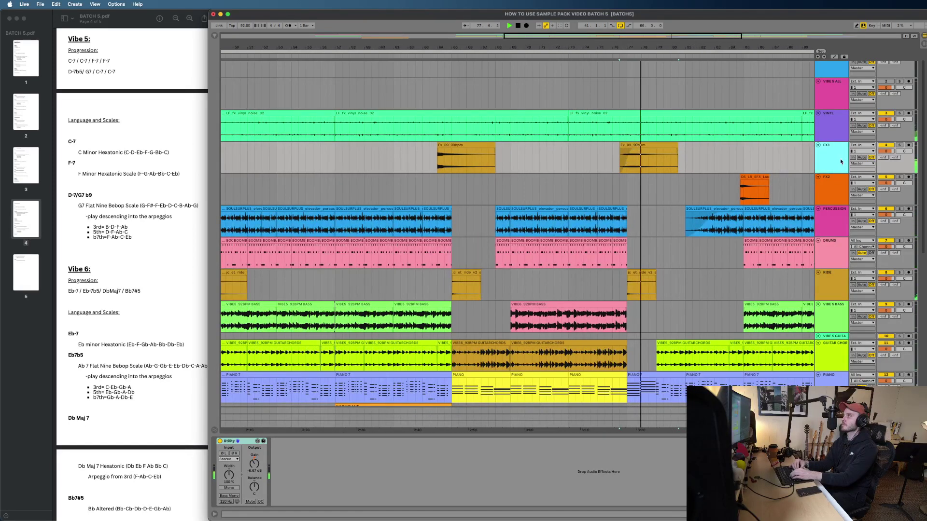
left_click_drag(250, 467, 251, 474)
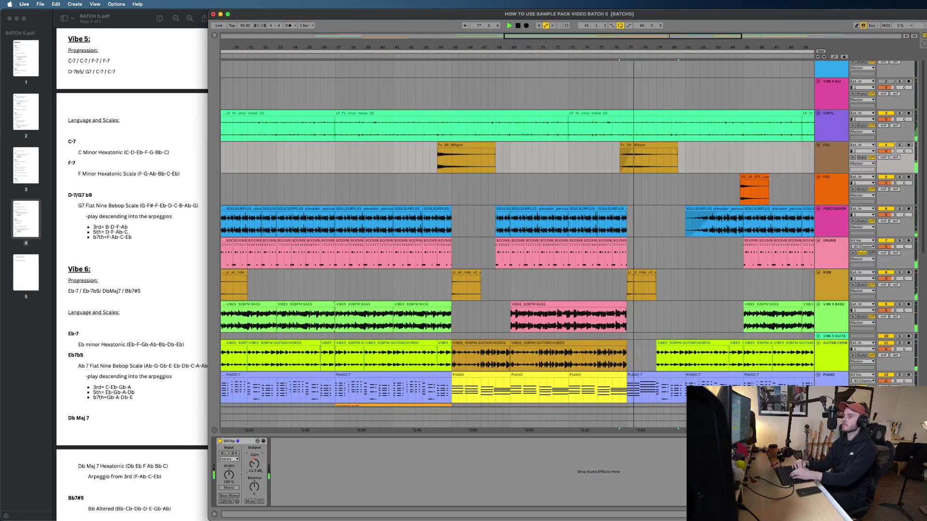
scroll(678, 178, "down", 1)
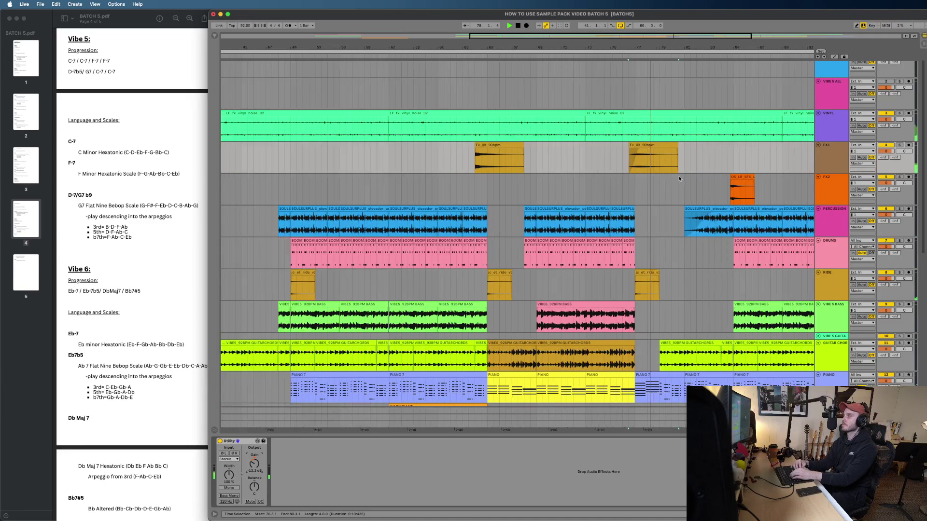
Step: Listen through the arrangement from about bar 78 while checking the clips on all tracks up to the ending
scroll(678, 178, "down", 8)
scroll(679, 178, "up", 4)
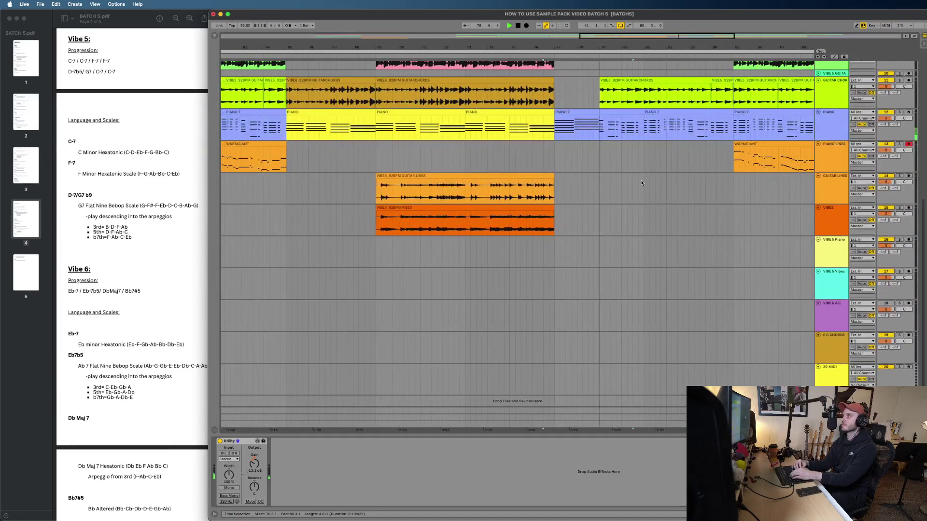
scroll(627, 173, "up", 3)
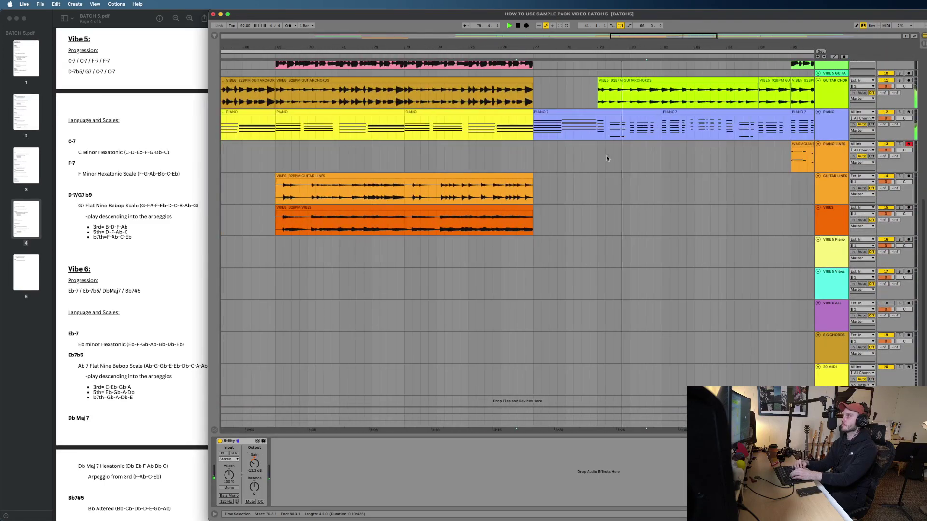
scroll(607, 158, "down", 3)
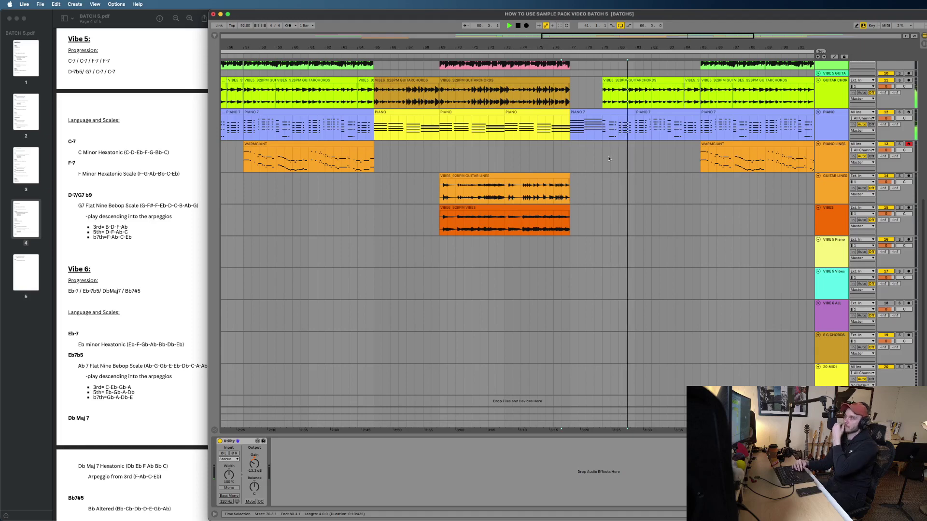
scroll(609, 158, "up", 3)
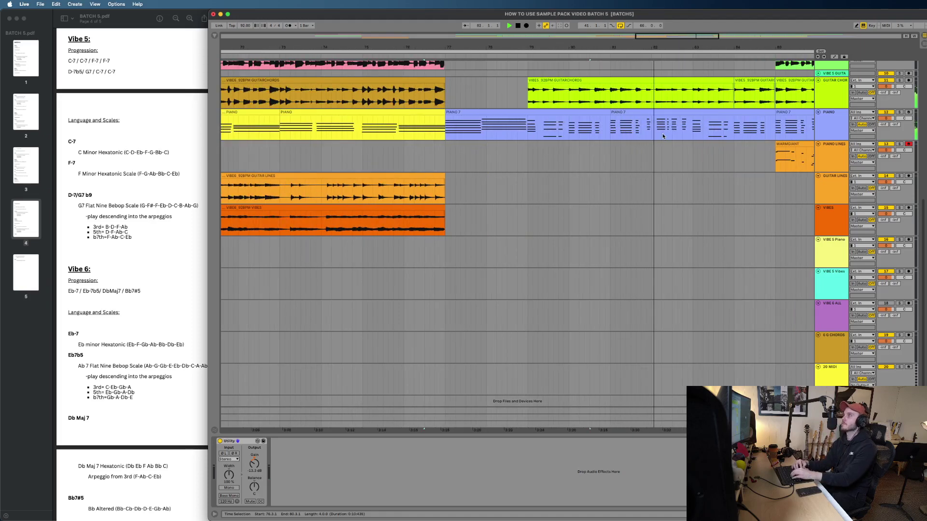
scroll(663, 137, "down", 4)
scroll(663, 137, "up", 7)
scroll(663, 137, "right", 3)
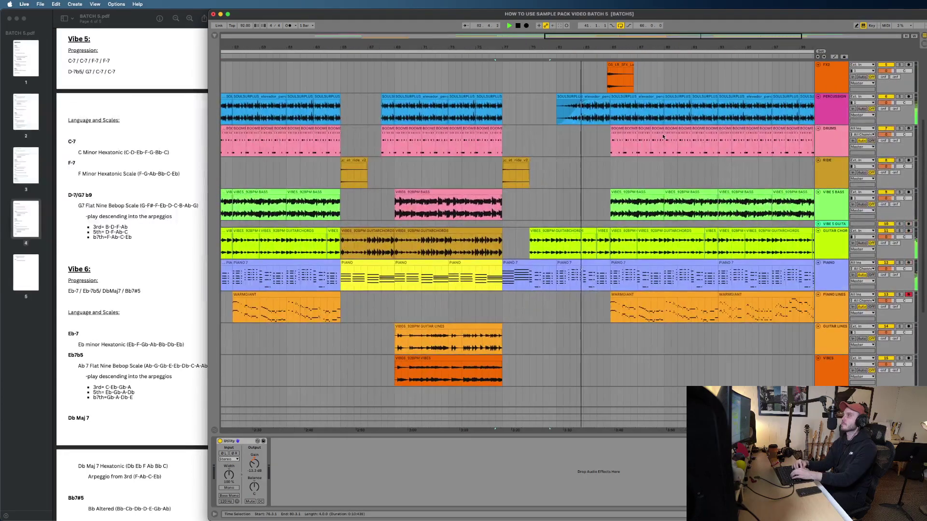
scroll(662, 134, "up", 3)
scroll(662, 135, "down", 2)
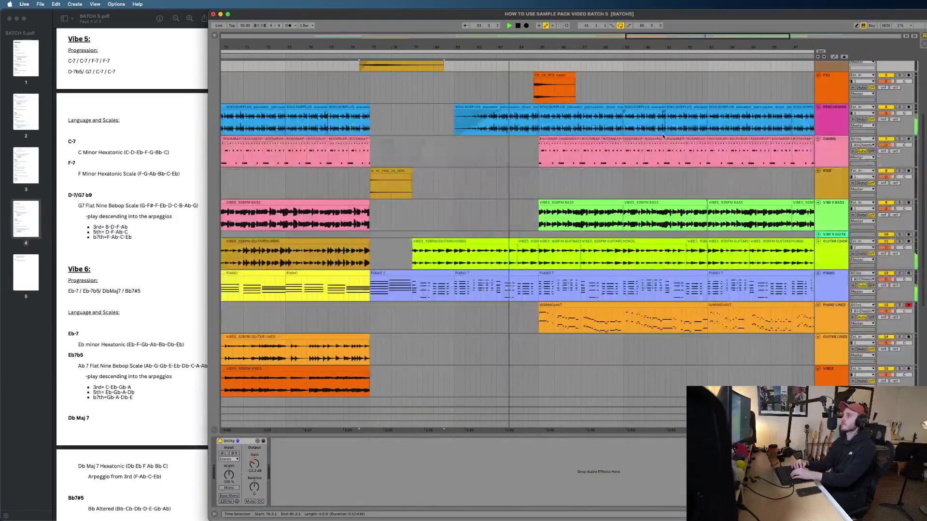
scroll(663, 136, "down", 3)
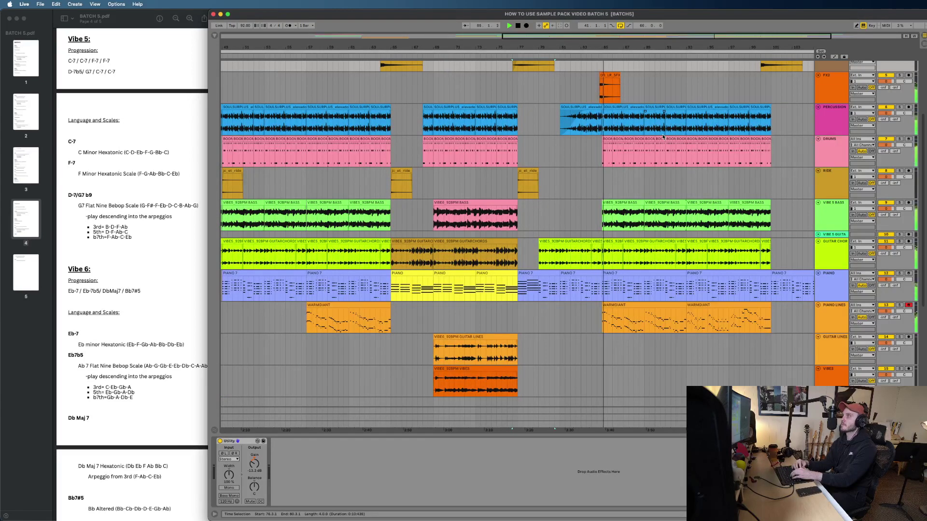
scroll(663, 136, "down", 1)
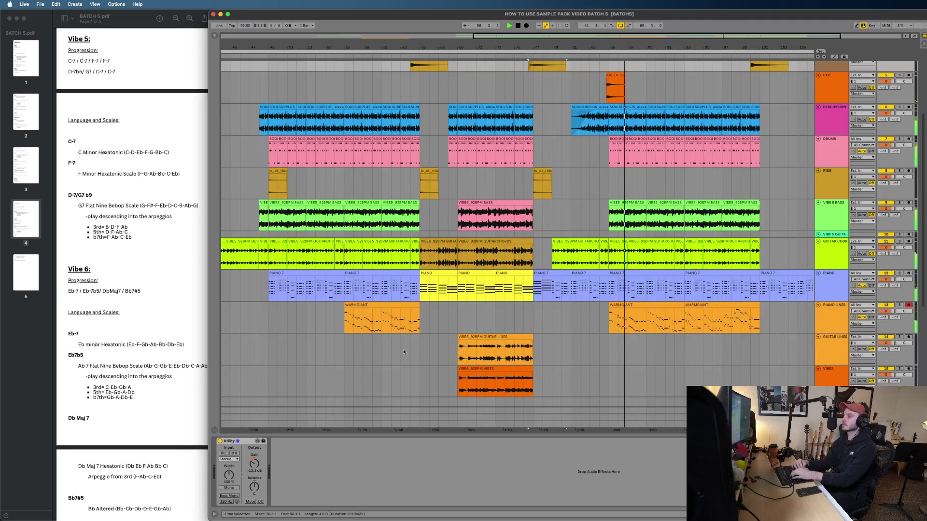
scroll(550, 197, "down", 3)
scroll(550, 197, "up", 8)
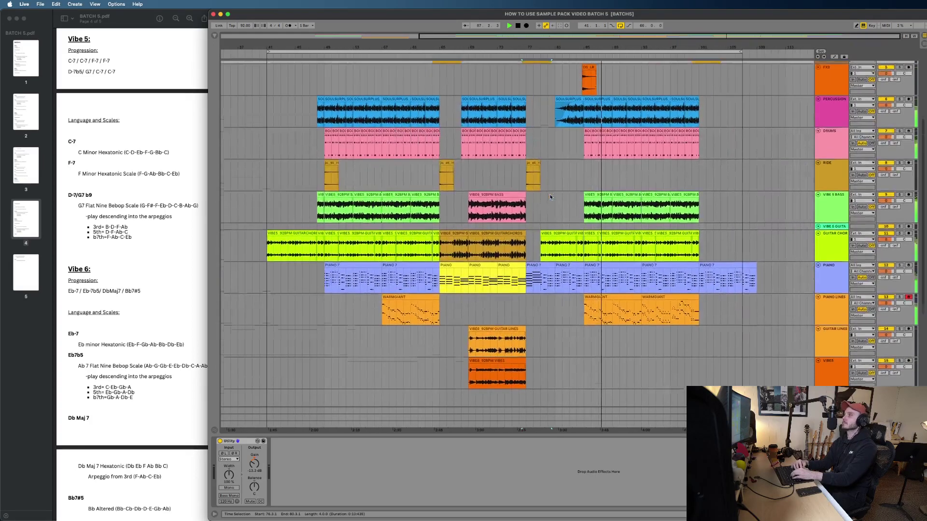
scroll(671, 205, "down", 2)
scroll(671, 206, "down", 6)
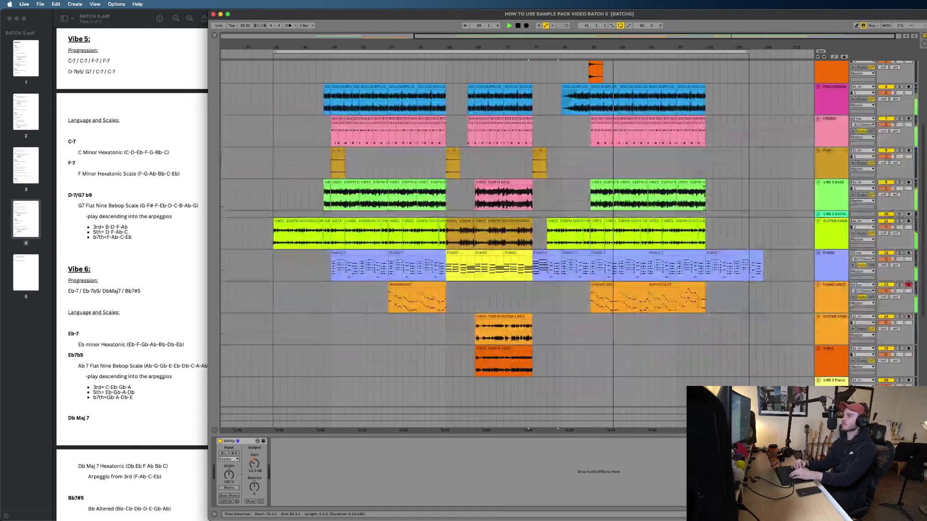
scroll(709, 233, "up", 5)
Step: Play the ending from bar 100 and copy the RIDE clip at bar 77 to bar 101
left_click(691, 236)
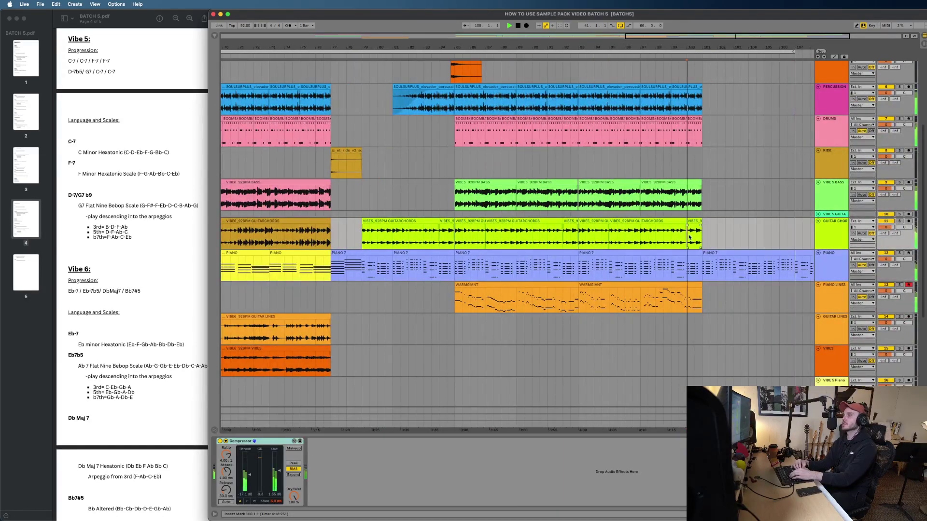
scroll(695, 238, "up", 5)
scroll(695, 236, "up", 8)
scroll(695, 237, "down", 6)
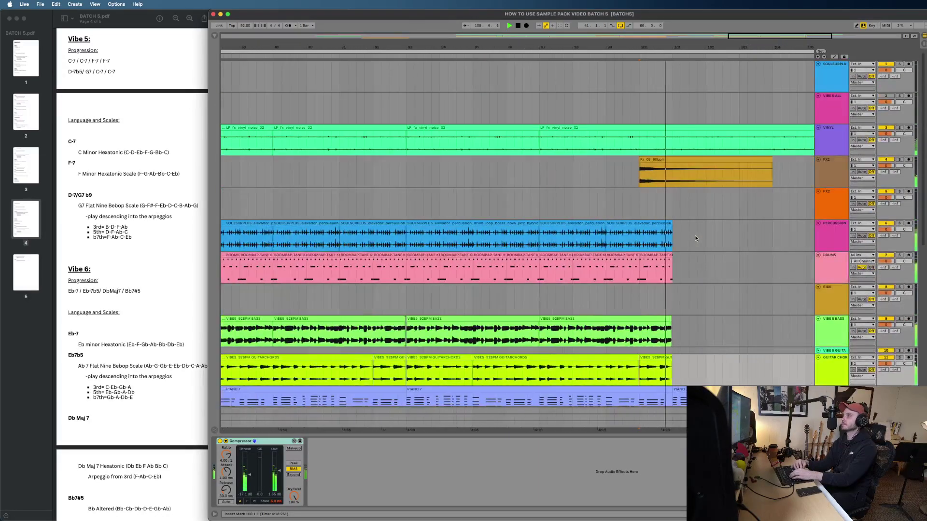
key("space")
left_click(399, 287)
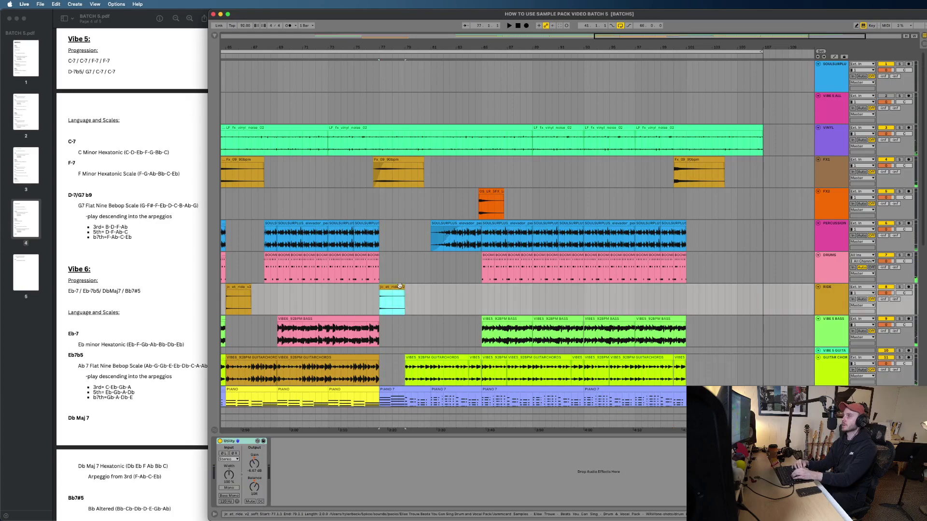
left_click(687, 298)
key("super+v")
key("space")
scroll(689, 299, "down", 5)
scroll(690, 302, "up", 3)
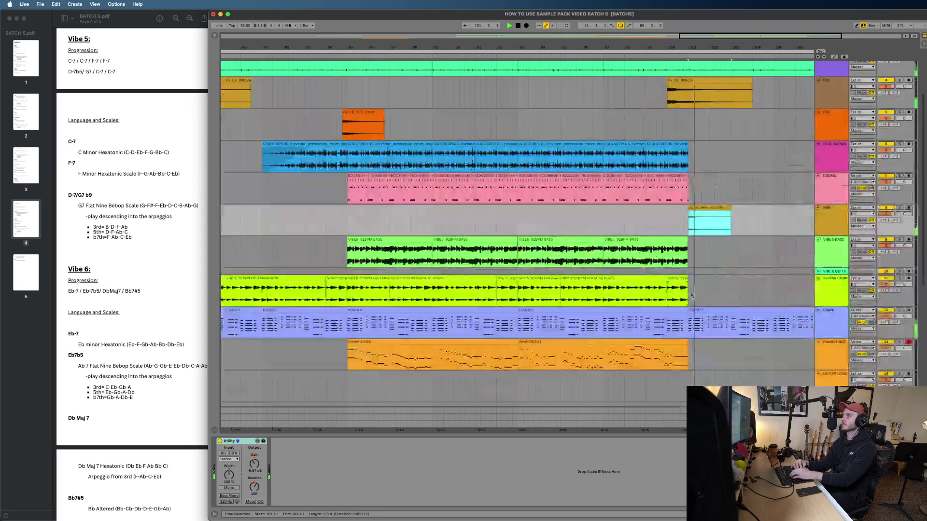
Step: Split the last PIANO 7 clip at bar 105 and delete the part from there on
scroll(710, 319, "up", 3)
scroll(710, 319, "right", 2)
left_click(723, 285)
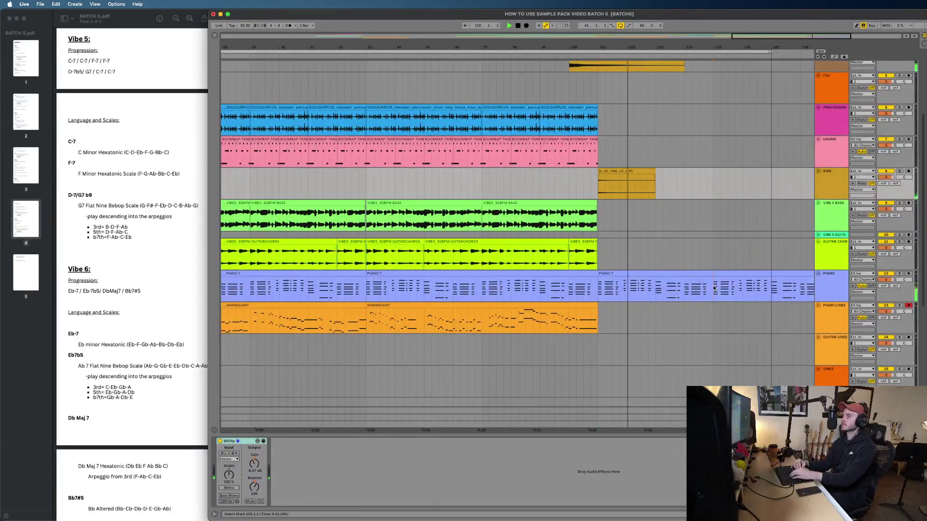
scroll(723, 275, "right", 1)
scroll(723, 275, "up", 1)
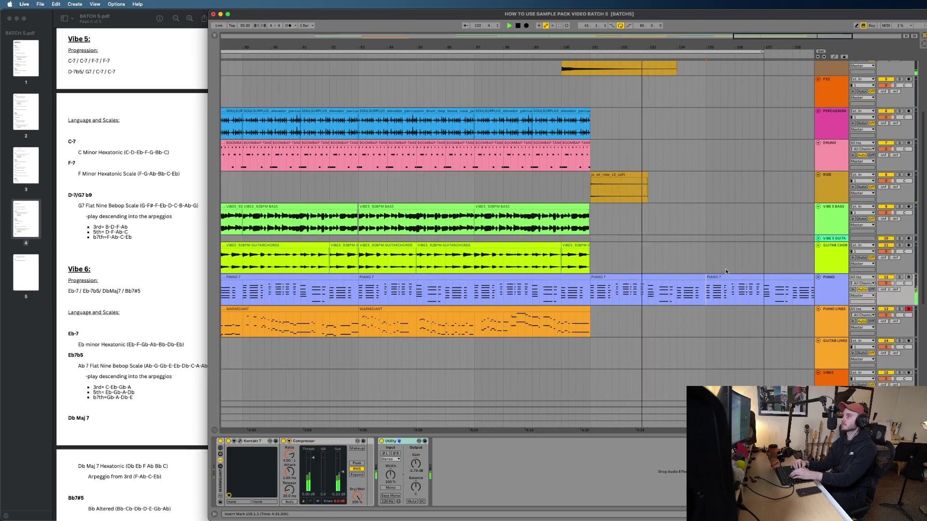
left_click(722, 272)
left_click(723, 273)
key("Delete")
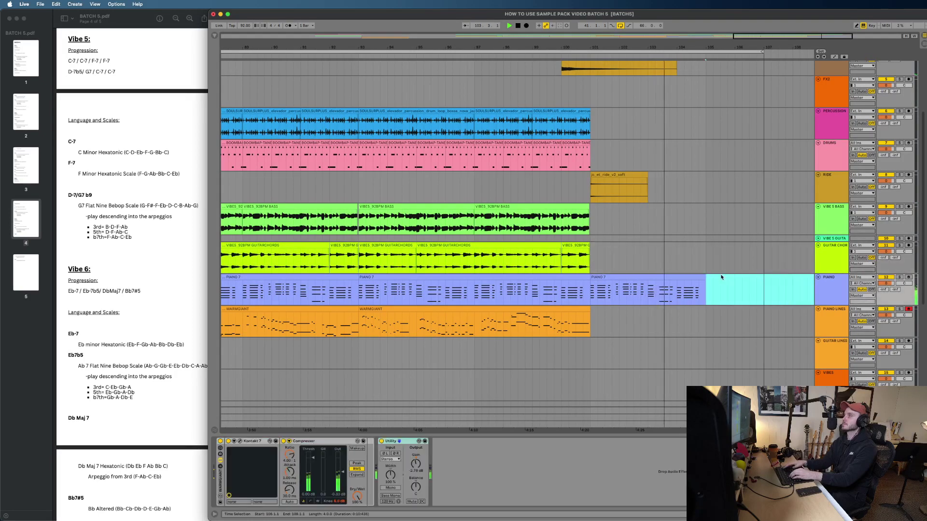
Step: In the PIANO 7 clip at bar 101, delete the last two chords of its fourth bar and extend the remaining chord to the clip's end
double_click(698, 276)
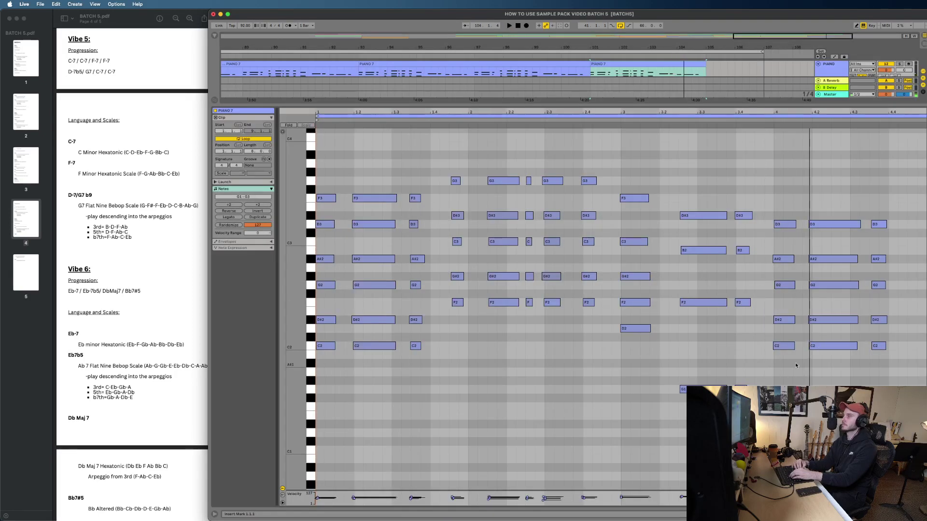
left_click_drag(793, 366, 886, 202)
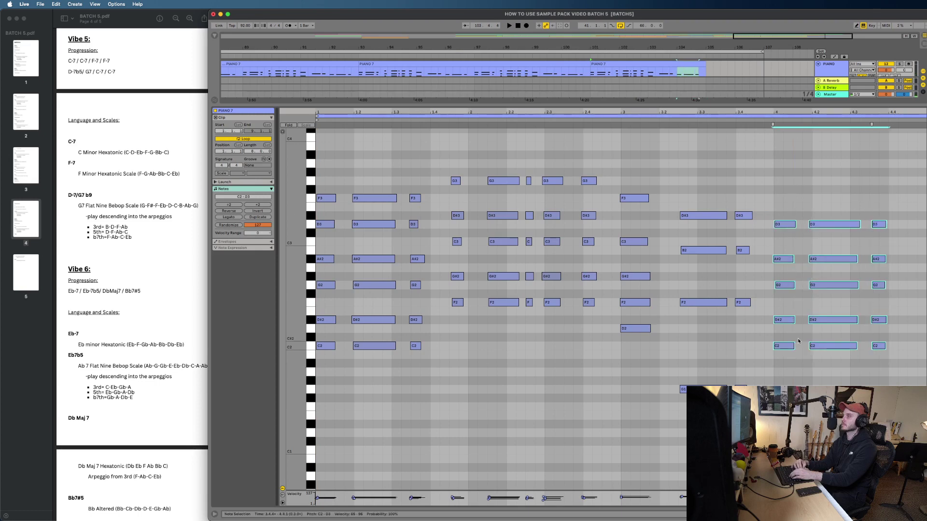
left_click_drag(793, 346, 890, 346)
left_click_drag(851, 374, 892, 215)
key("Delete")
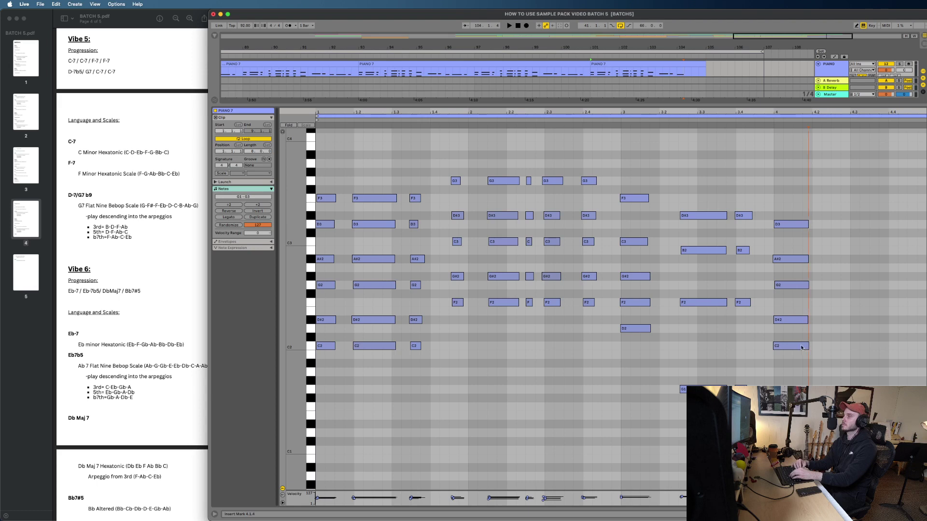
left_click_drag(812, 366, 798, 351)
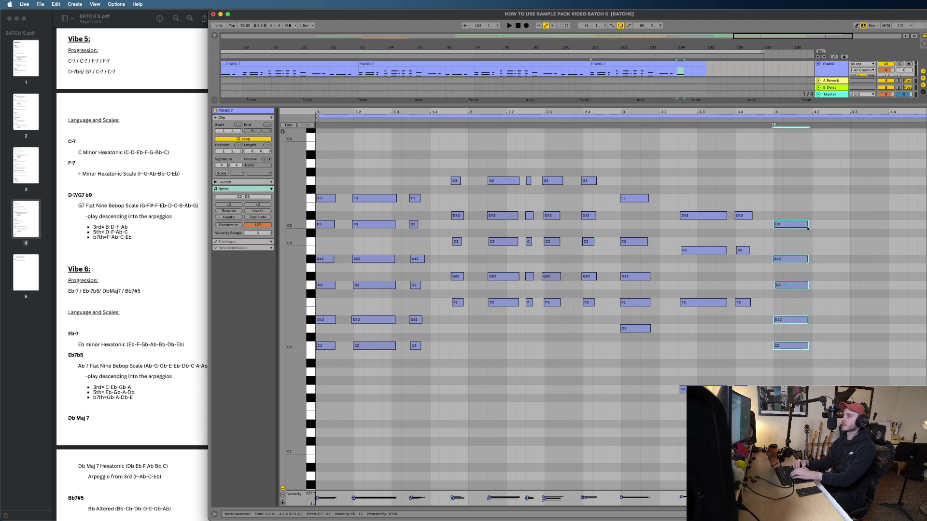
left_click_drag(810, 226, 920, 228)
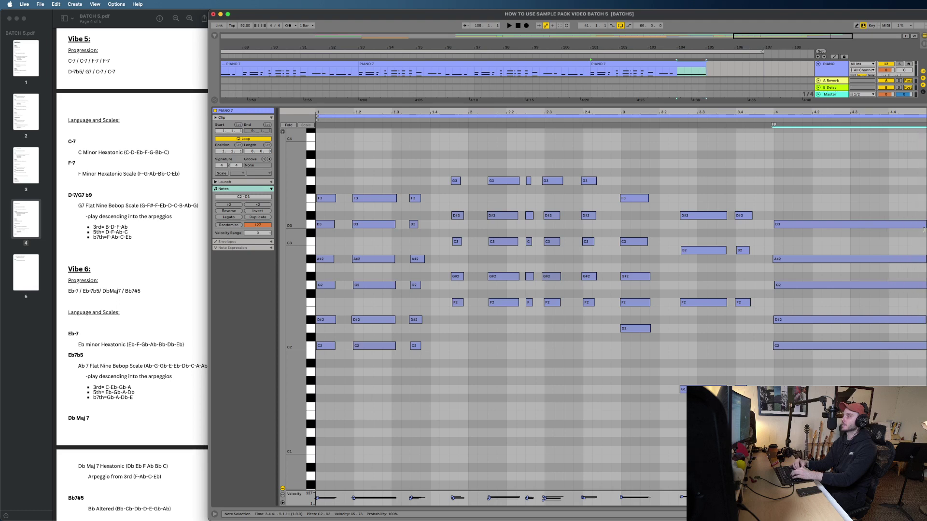
Step: Duplicate the final chord's top D3 note and transpose the copy up three semitones to F3
left_click(886, 225)
key("super+c")
key("super+v")
key("Up")
key("Up")
key("Up")
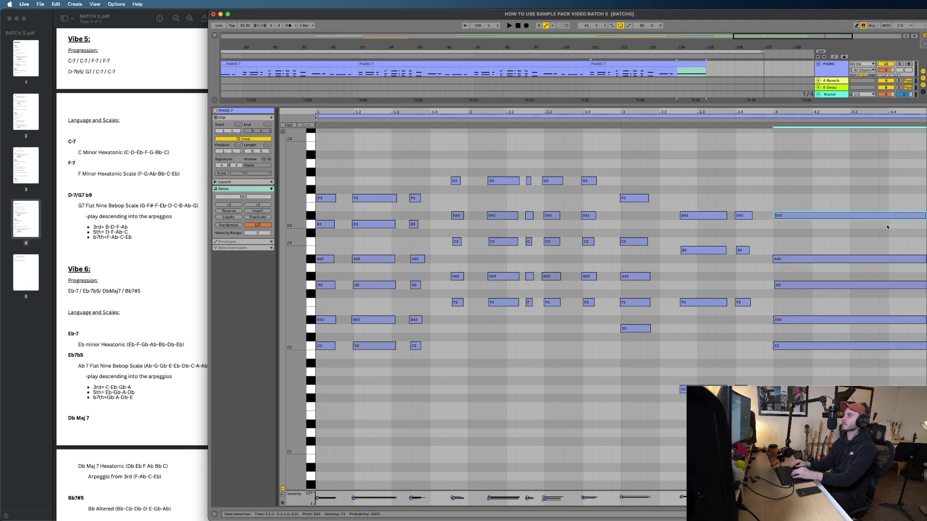
left_click(887, 227)
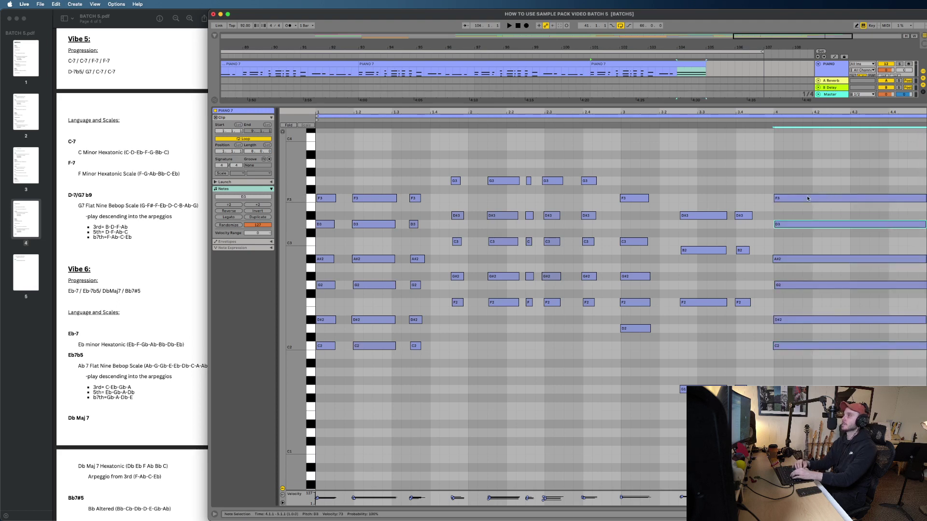
Step: Shift the final chord's F3 note about an eighth note later and play the chord from bar 104
left_click_drag(808, 198, 825, 200)
scroll(826, 200, "up", 3)
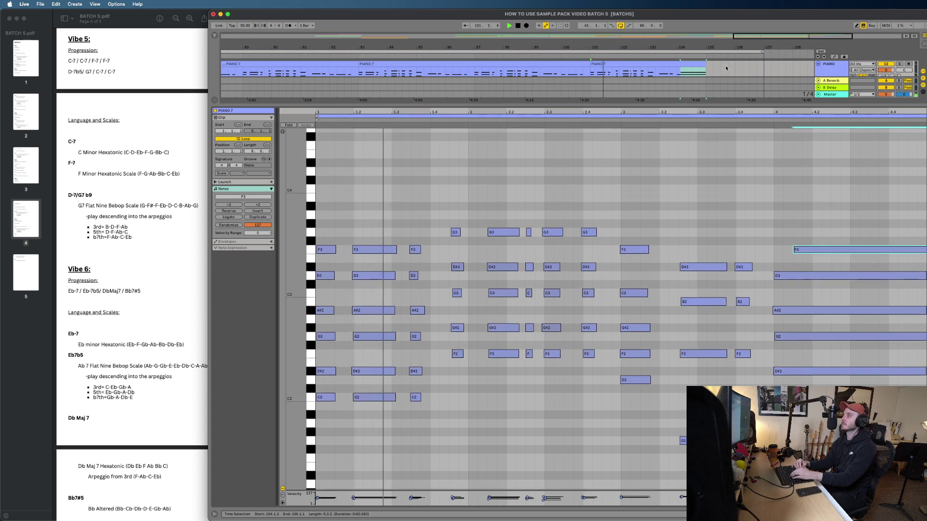
left_click(677, 72)
key("space")
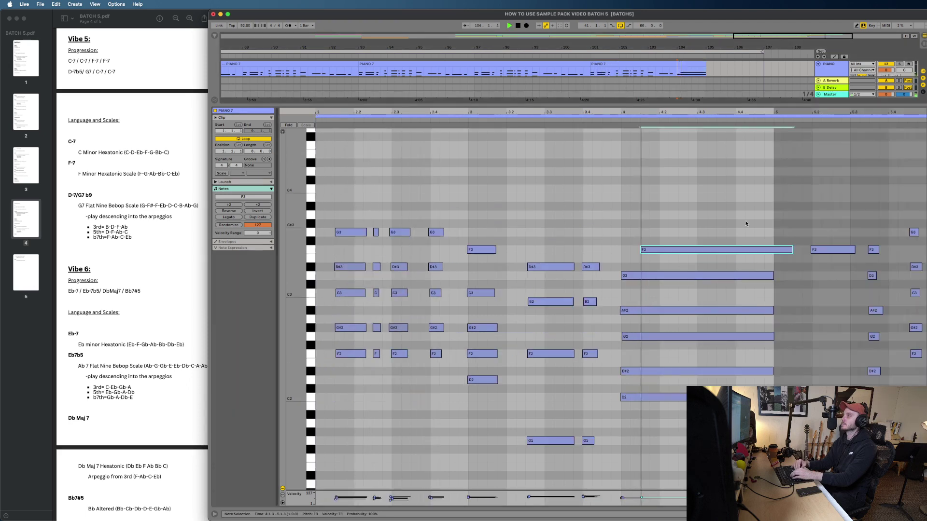
key("space")
left_click(696, 248)
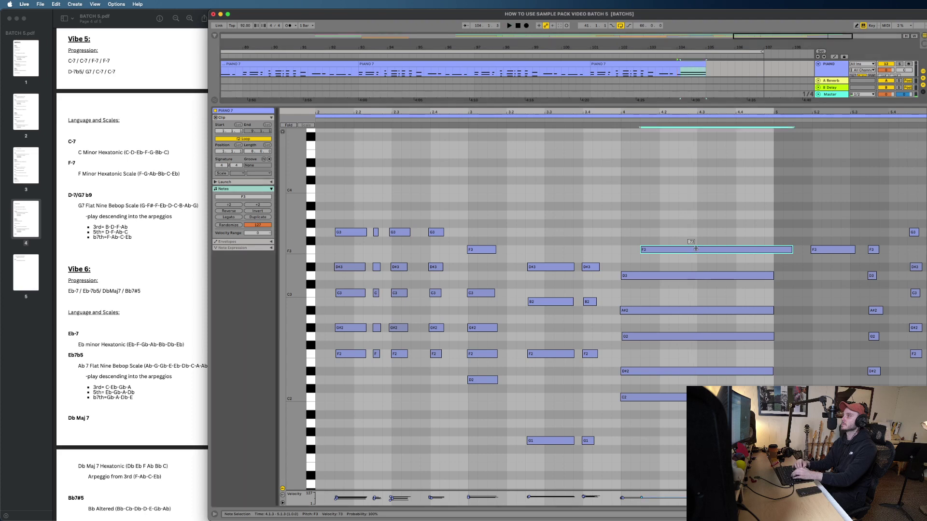
Step: Duplicate the final chord's F3 note five semitones up to A#3, shift the copy an eighth note later and play the chord
key("Up")
key("Up")
key("Up")
key("Up")
key("Up")
key("super+v")
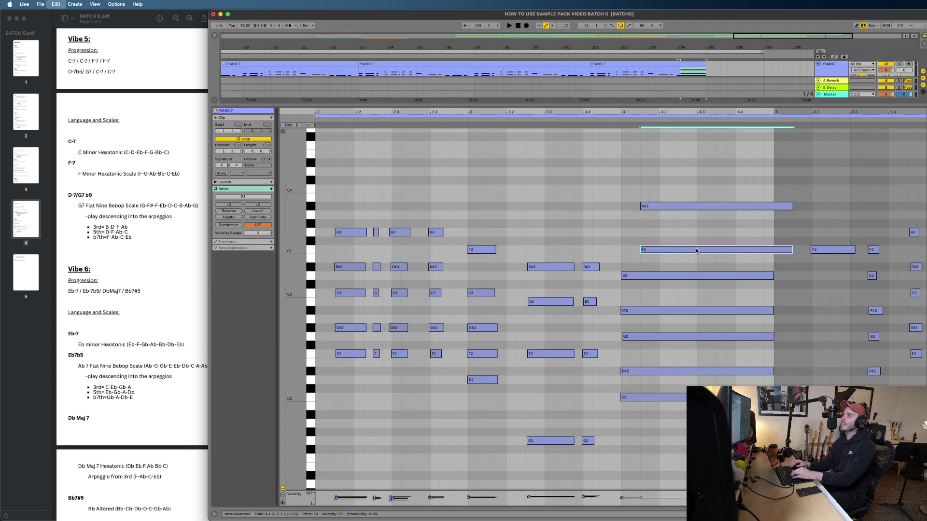
left_click_drag(670, 207, 688, 207)
key("space")
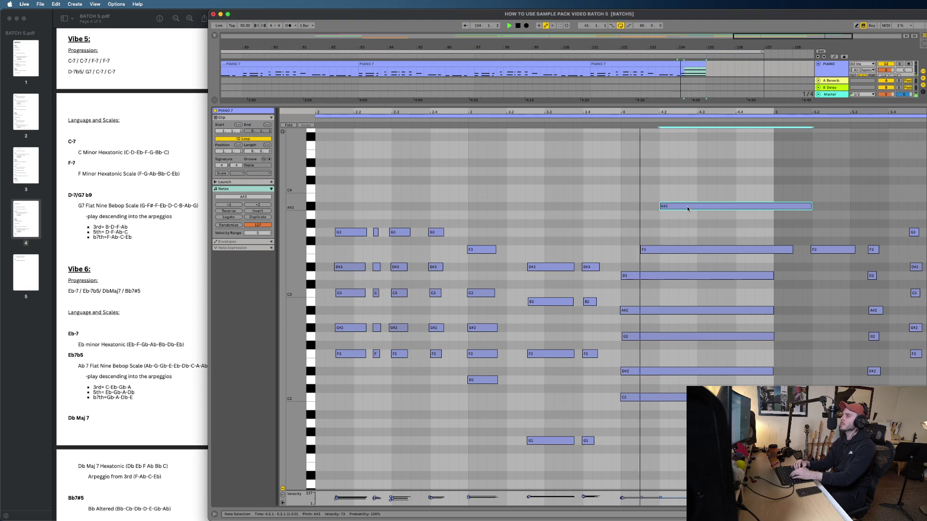
left_click_drag(688, 206, 688, 224)
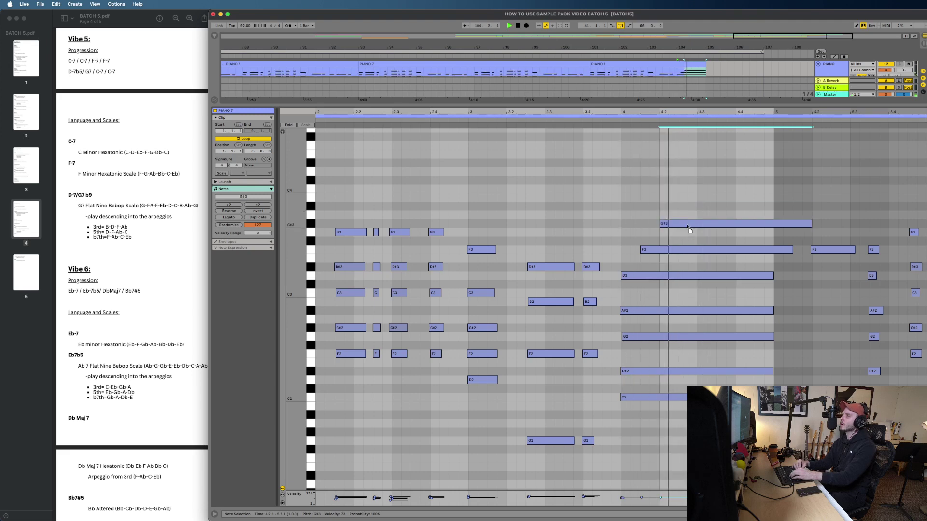
left_click_drag(687, 225, 689, 208)
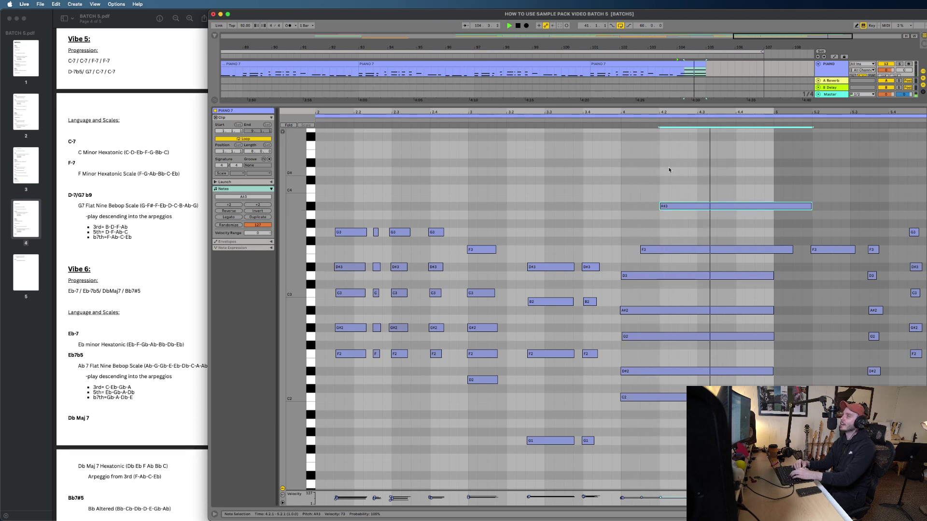
Step: Draw a D4 note about one bar long above the final chord, starting at the third beat of bar 4, and play it
key("b")
key("space")
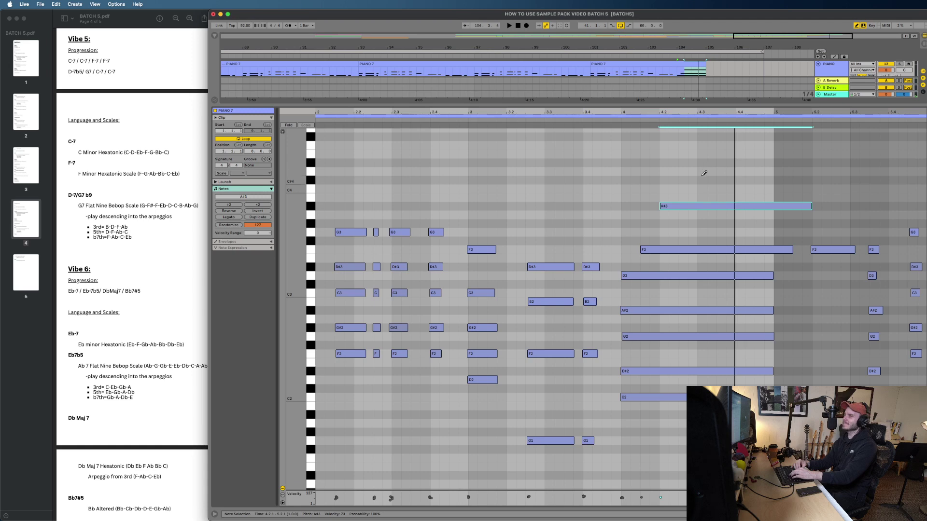
left_click(702, 172)
left_click_drag(705, 171, 843, 172)
key("space")
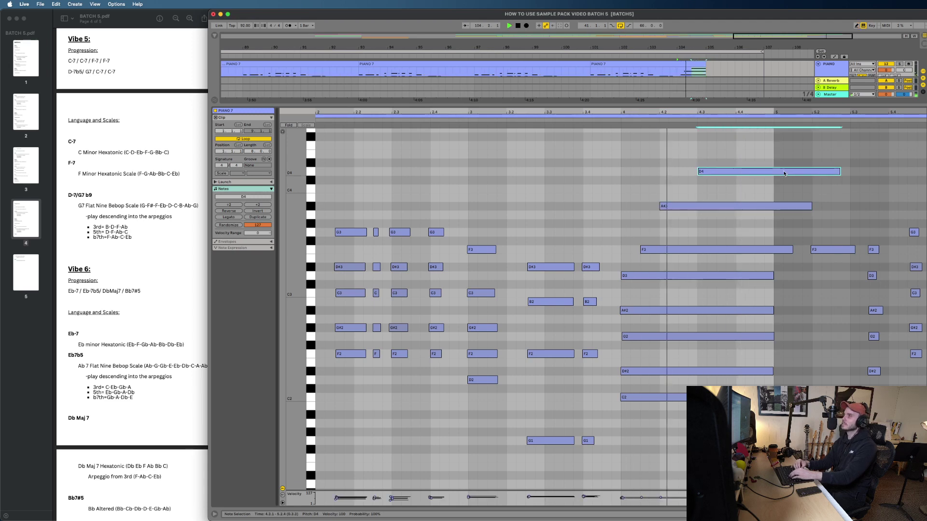
Step: Move the D4 note an eighth note earlier, lower its velocity to 67 and play the chord
scroll(783, 174, "up", 1)
left_click_drag(739, 188, 723, 187)
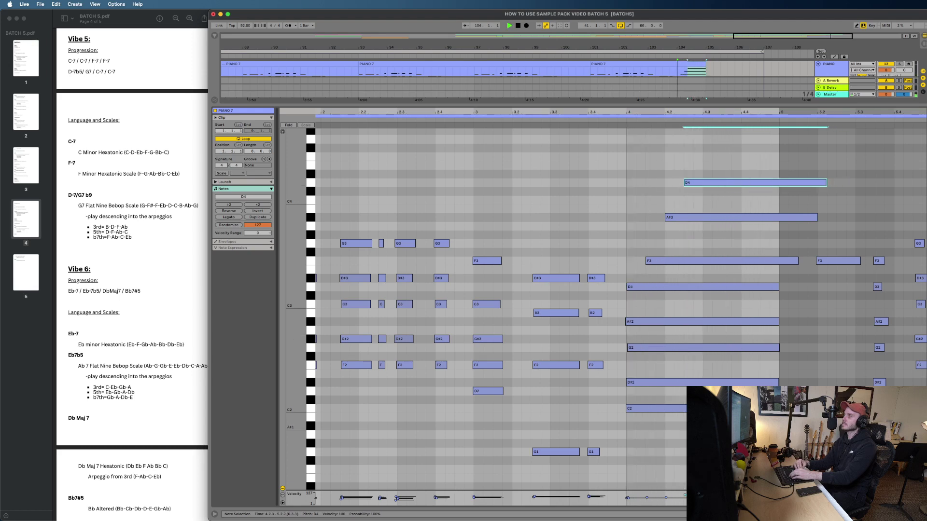
left_click_drag(684, 496, 685, 498)
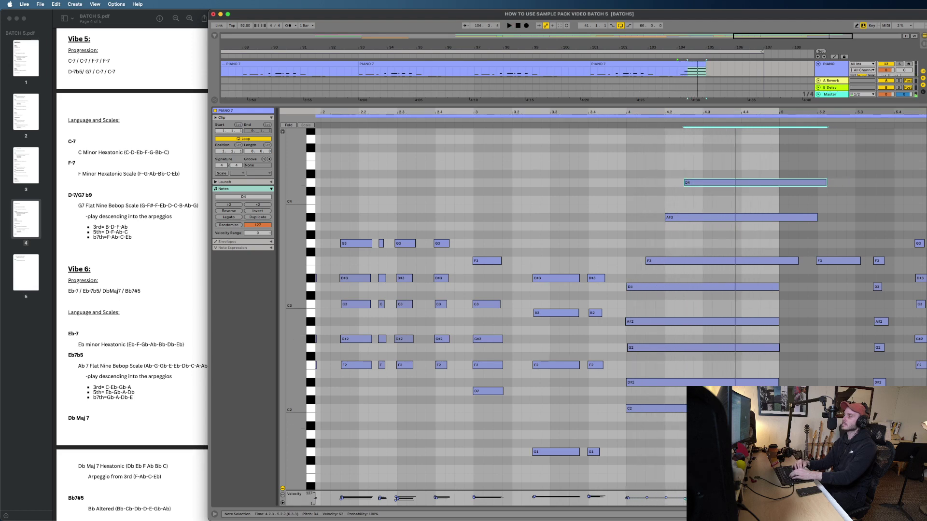
key("space")
Step: Extend the last PIANO 7 clip to about the middle of bar 108 and delete the repeated notes after its final chord
key("super+alt+l")
scroll(716, 354, "up", 3)
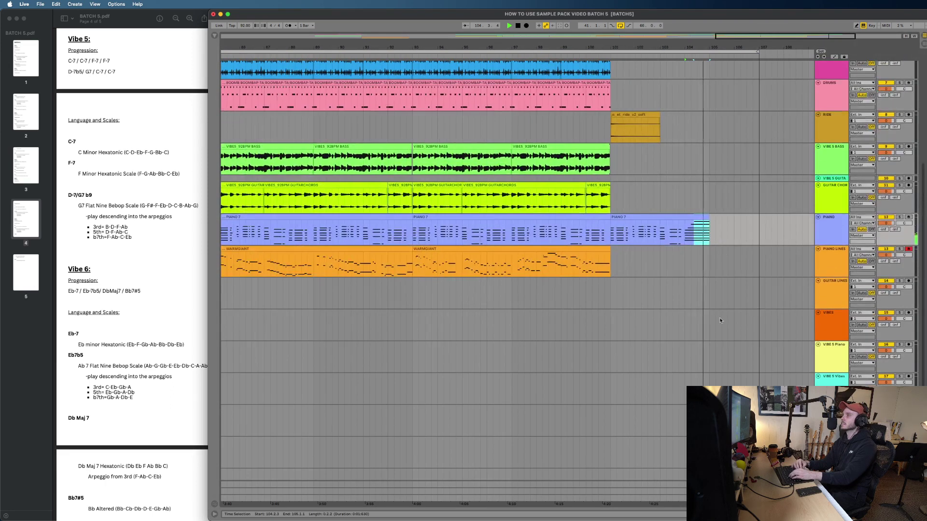
left_click(700, 217)
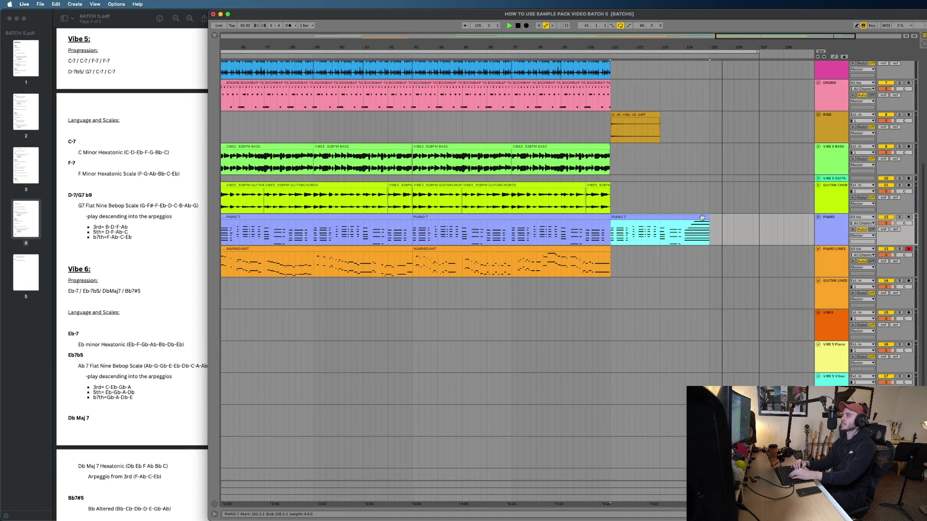
left_click_drag(707, 217, 794, 220)
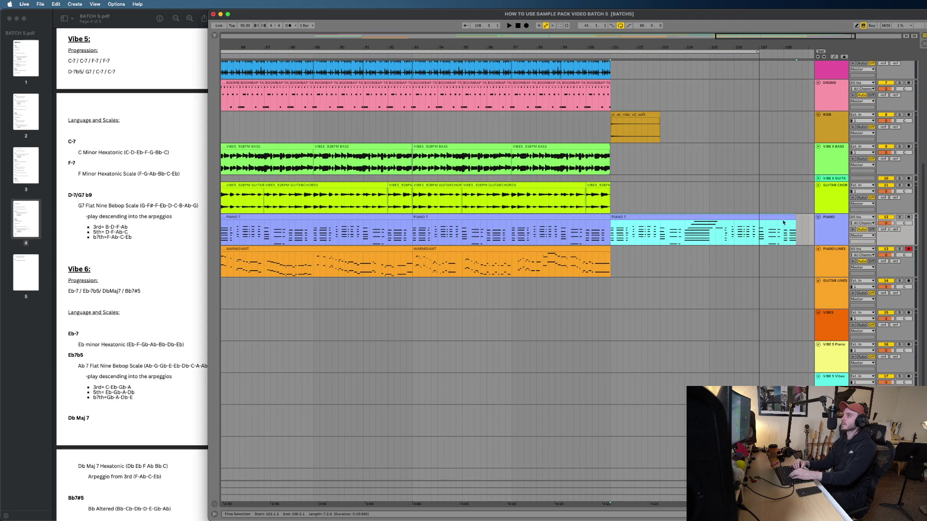
double_click(783, 223)
left_click_drag(680, 204, 906, 464)
key("Delete")
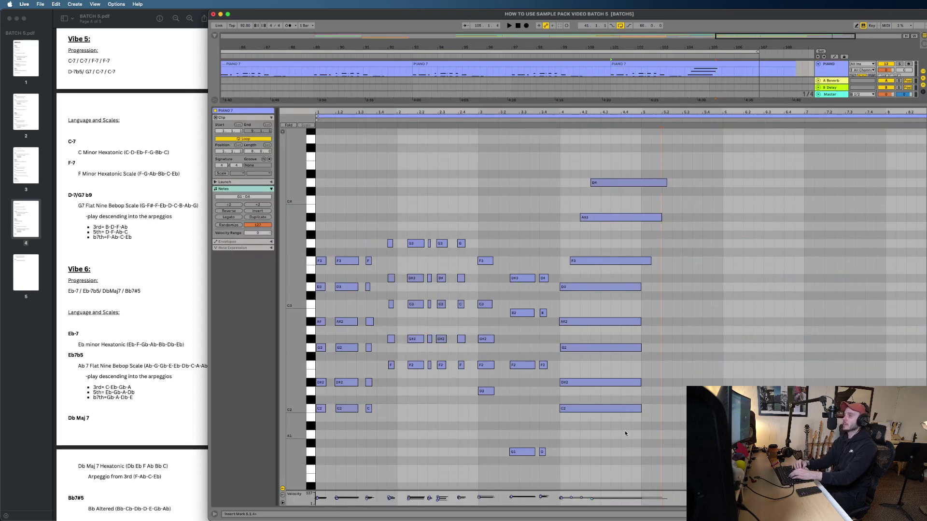
Step: Lengthen all notes of the final chord together until the top D4 ends at bar 107, and play from bar 104
left_click_drag(625, 432, 703, 193)
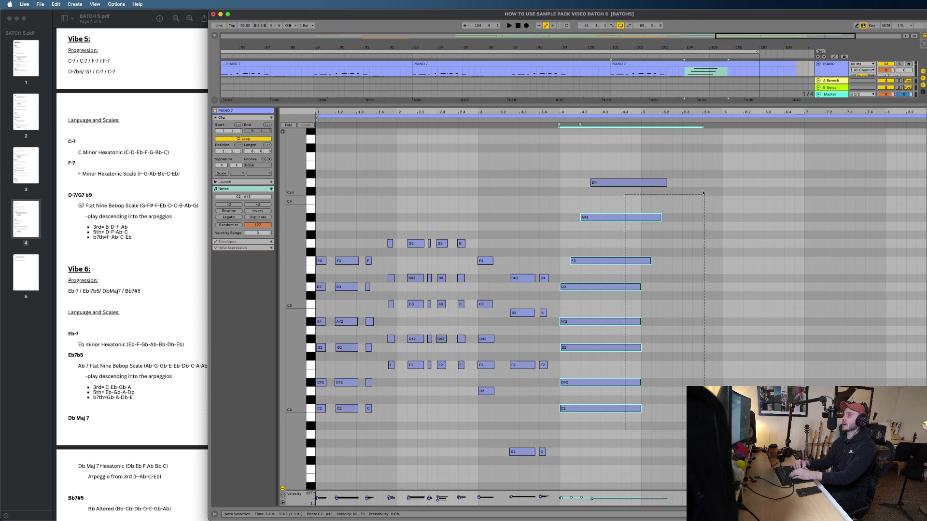
left_click(665, 185)
left_click_drag(650, 178, 605, 444)
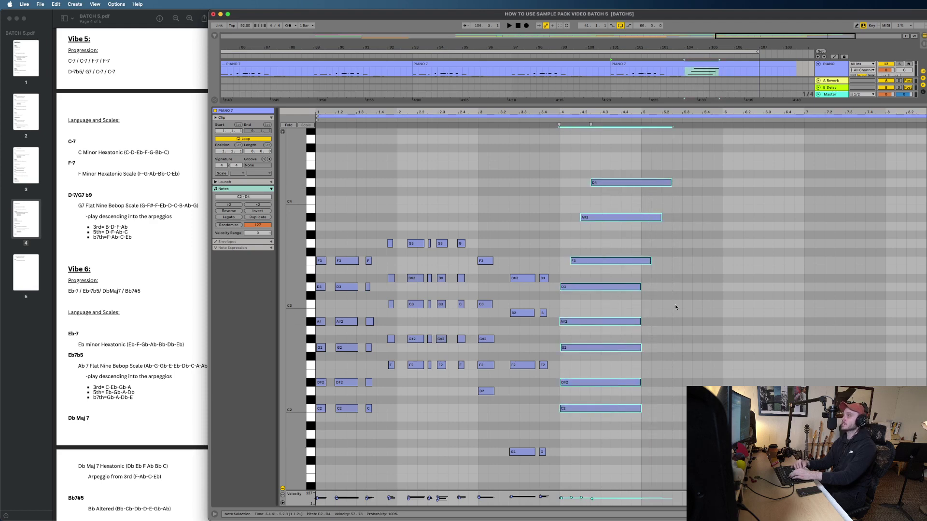
left_click_drag(669, 182, 802, 183)
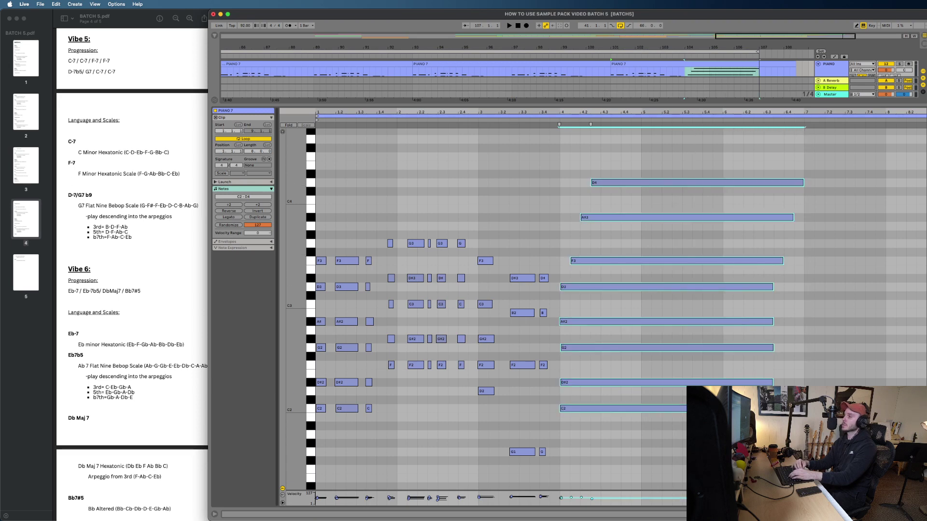
key("super+alt+l")
left_click(684, 197)
key("space")
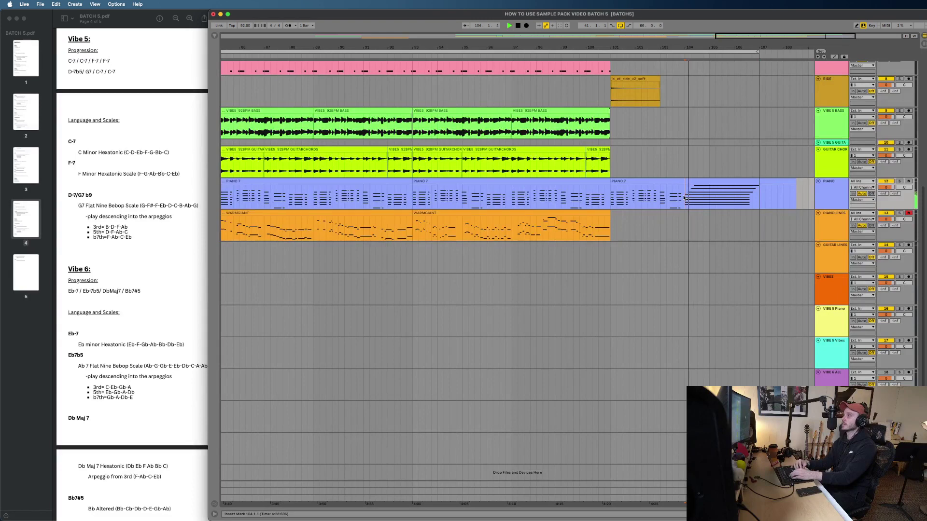
Step: Split the last PIANO 7 clip at bar 107 and delete the empty part after it
scroll(683, 197, "up", 3)
scroll(683, 198, "down", 3)
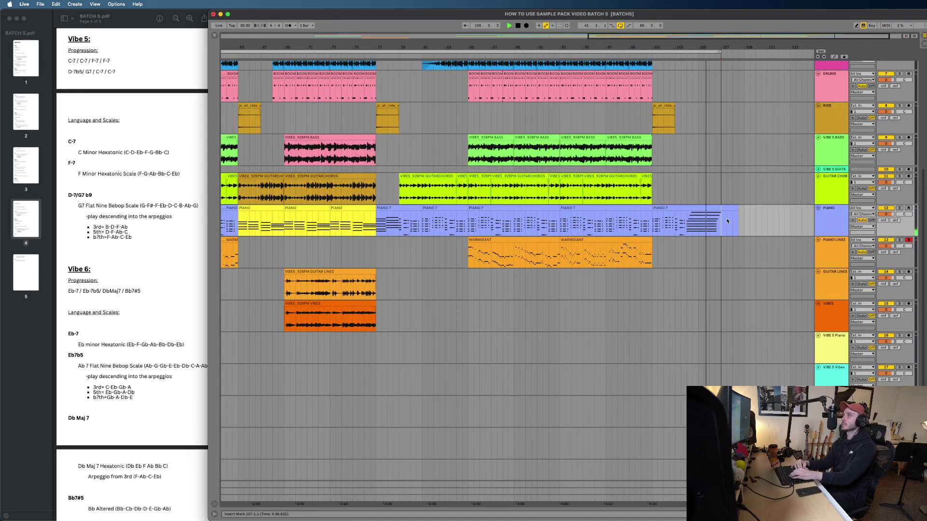
key("super+e")
scroll(729, 210, "up", 2)
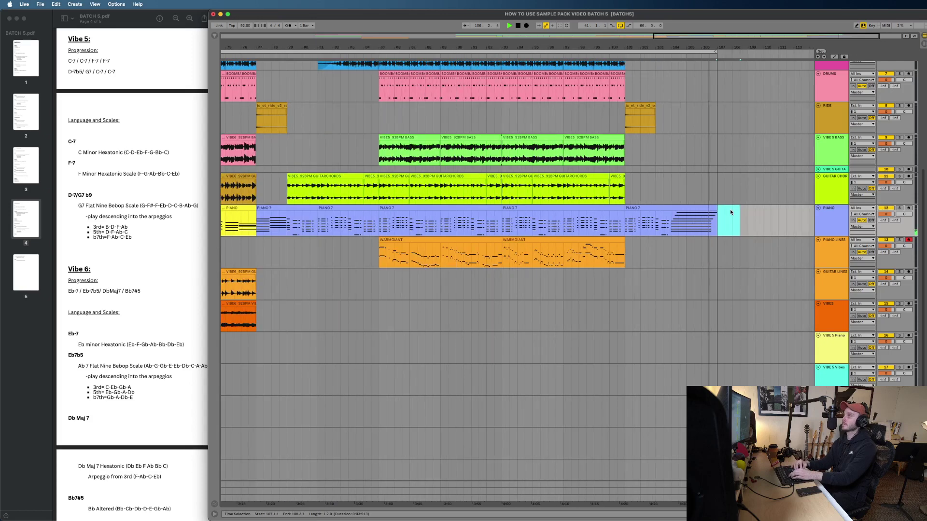
key("space")
Step: Automate the PIANO track's Utility gain to fade out under the final chord down to bar 107, and play the ending
double_click(821, 220)
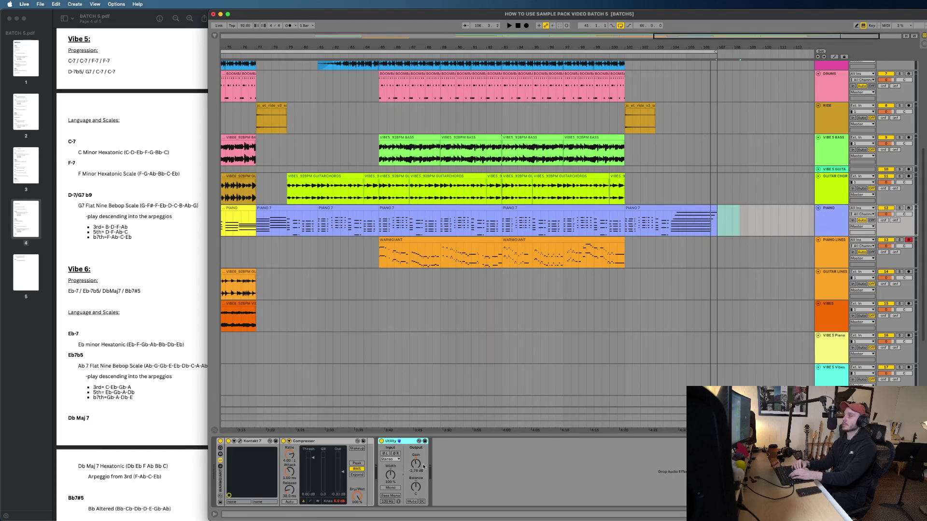
left_click(834, 57)
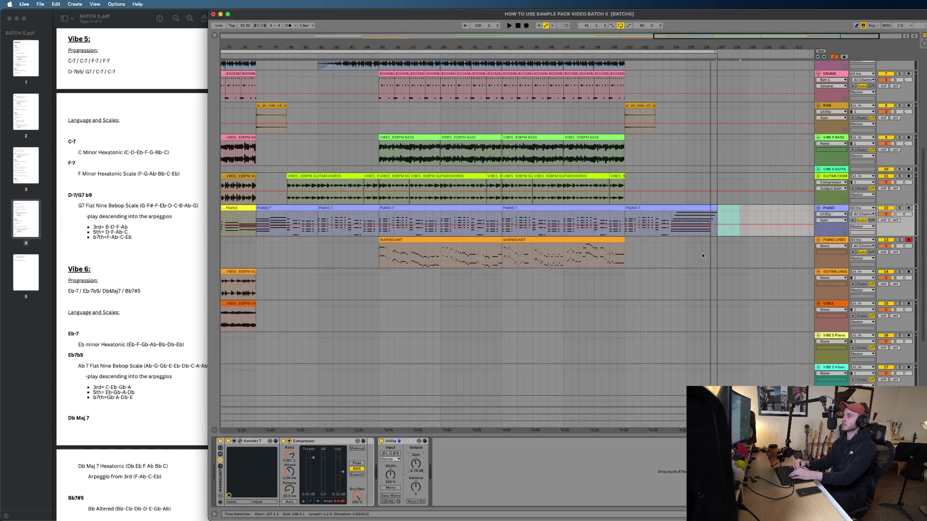
left_click(707, 225)
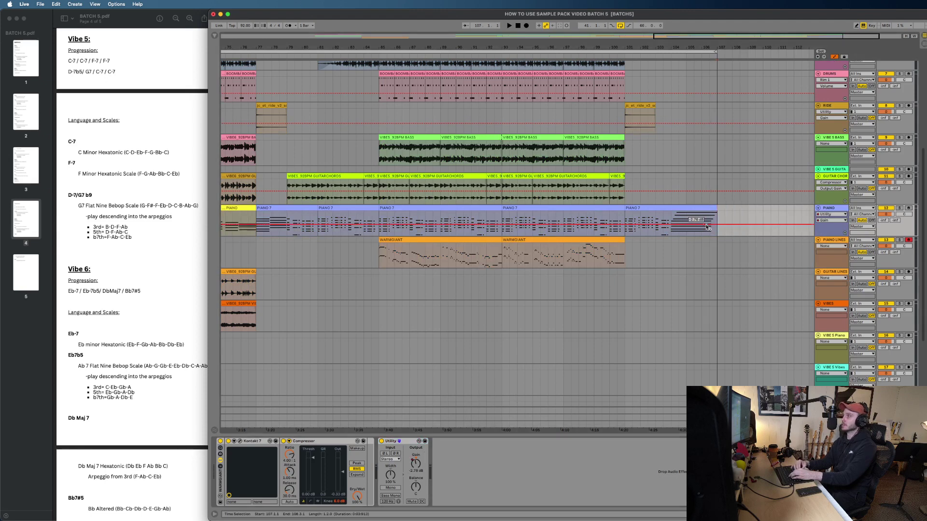
left_click(663, 231)
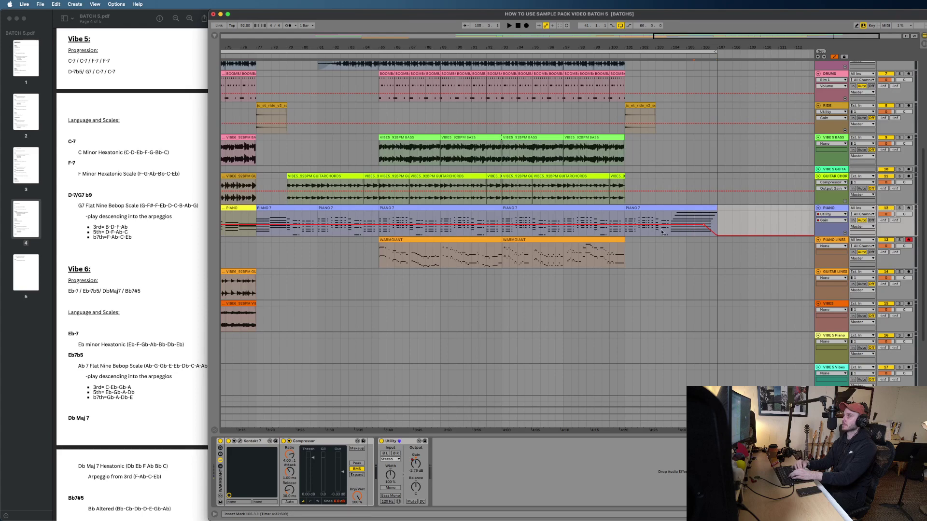
key("space")
scroll(709, 234, "up", 5)
scroll(710, 236, "up", 3)
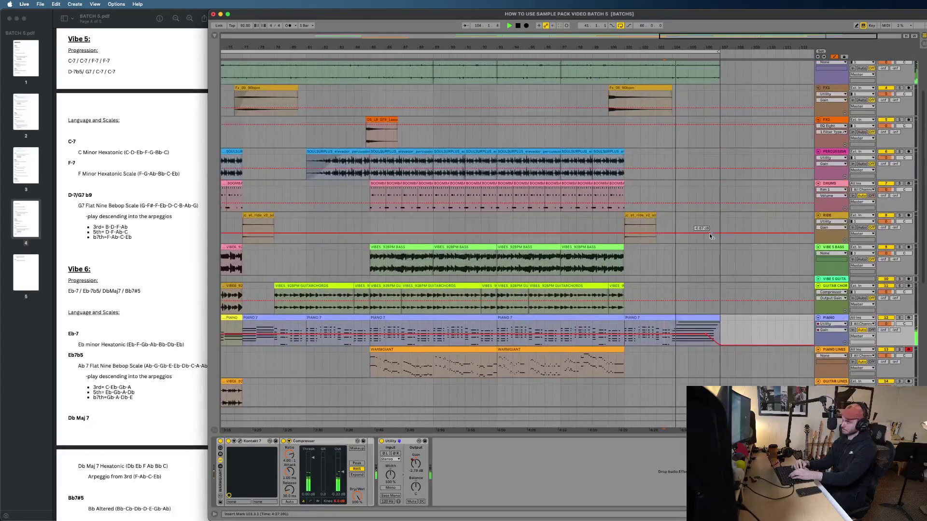
scroll(710, 235, "down", 6)
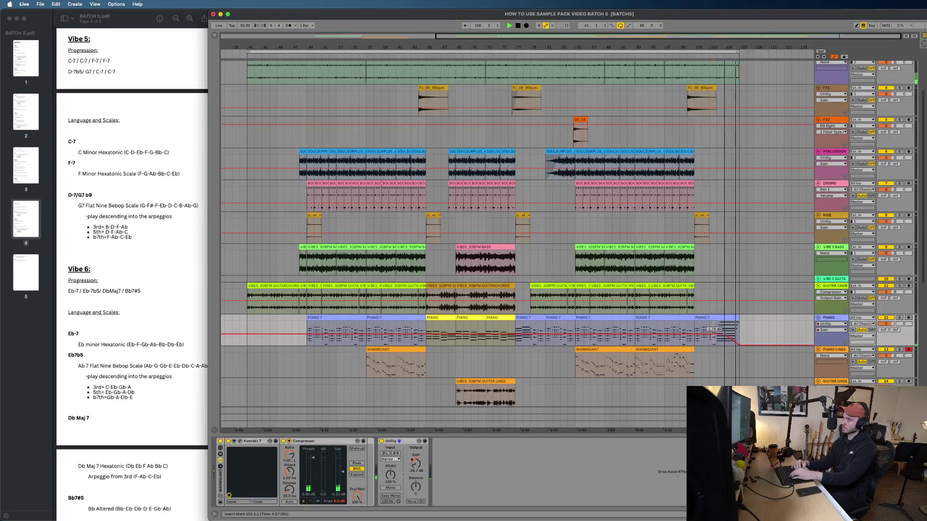
Step: Hide the automation and add a fade-out of a little over one bar to the end of the last vinyl noise clip
scroll(743, 258, "up", 3)
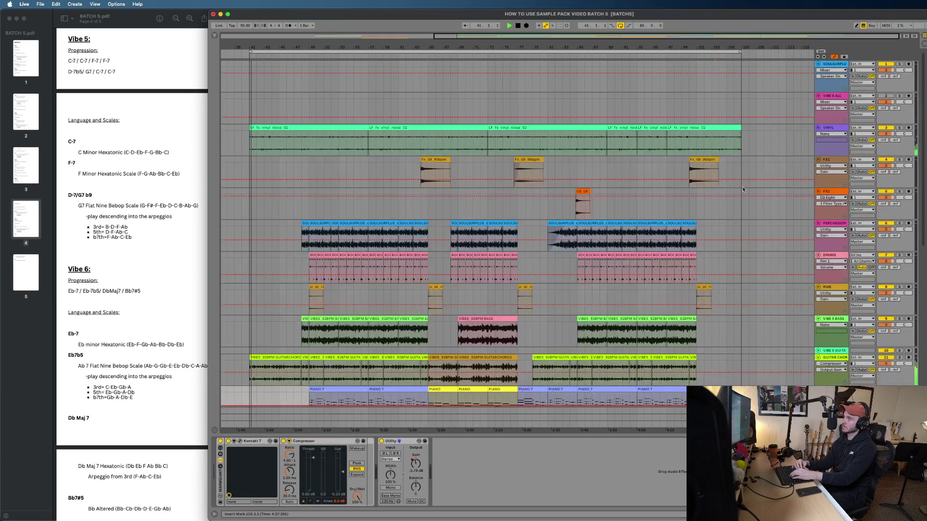
scroll(744, 119, "up", 5)
left_click(731, 140)
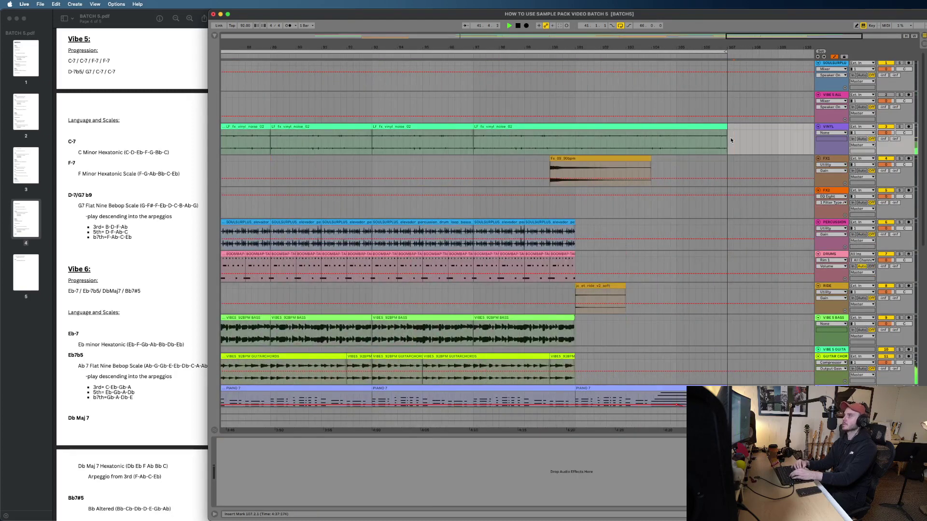
left_click(835, 56)
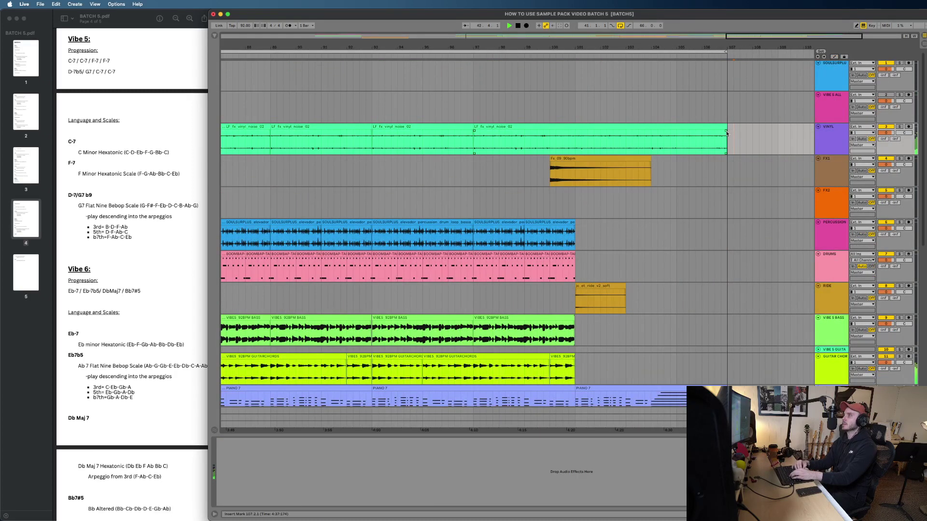
left_click_drag(726, 131, 692, 135)
Step: Review the whole arrangement across all tracks while it plays back from bar 41 towards the outro
scroll(693, 136, "down", 3)
scroll(694, 136, "left", 4)
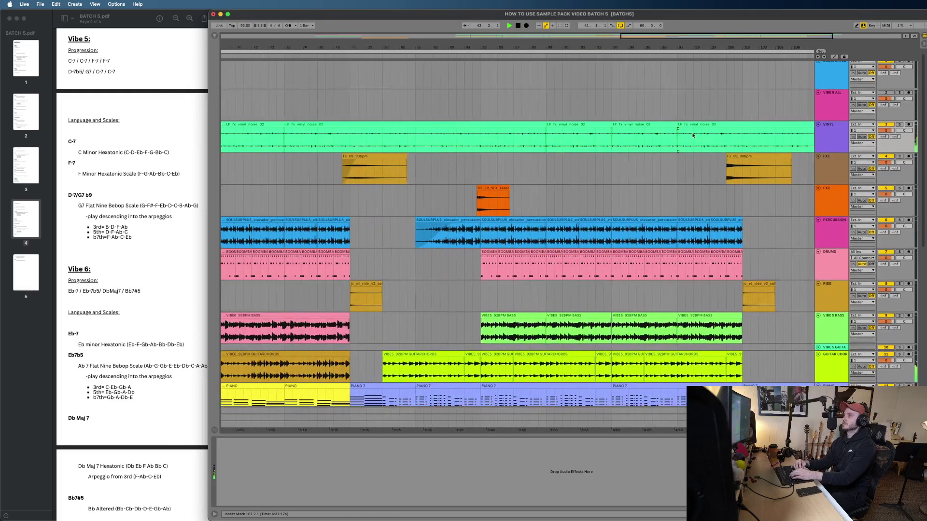
scroll(692, 136, "down", 5)
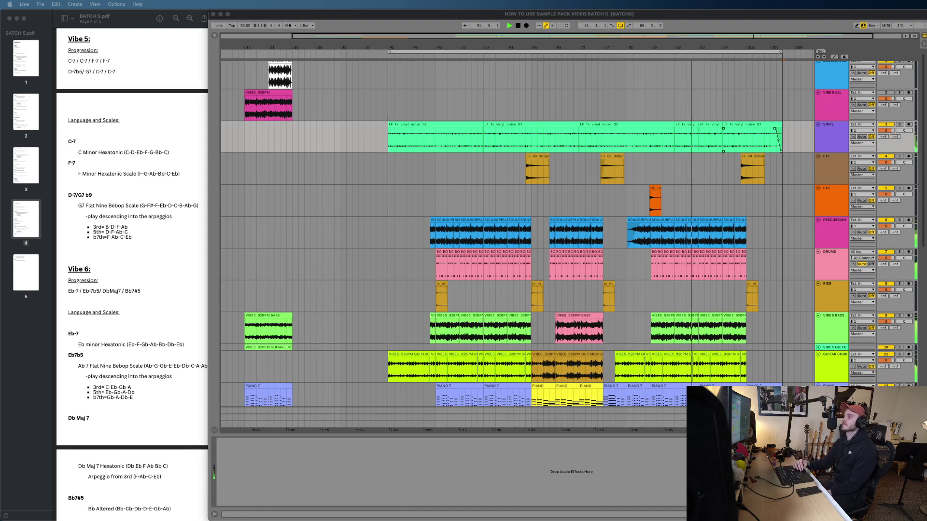
scroll(647, 277, "down", 8)
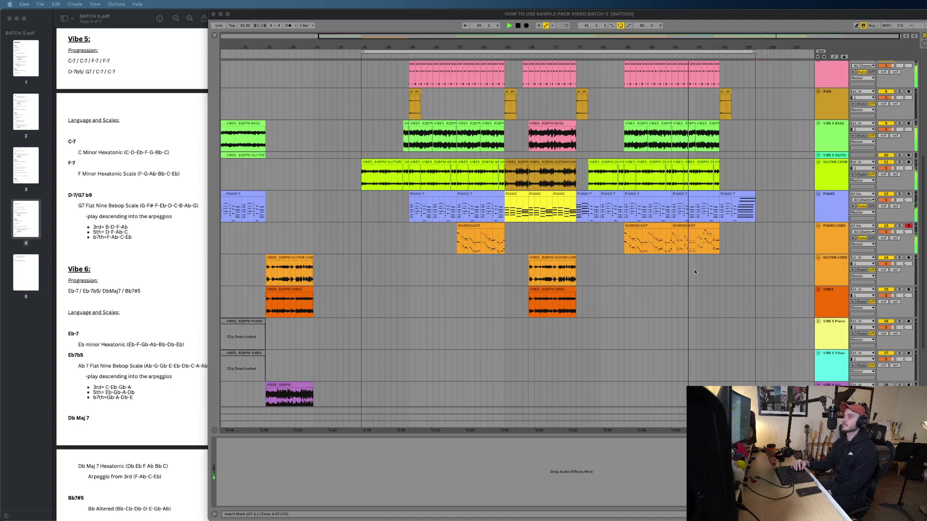
left_click(695, 272)
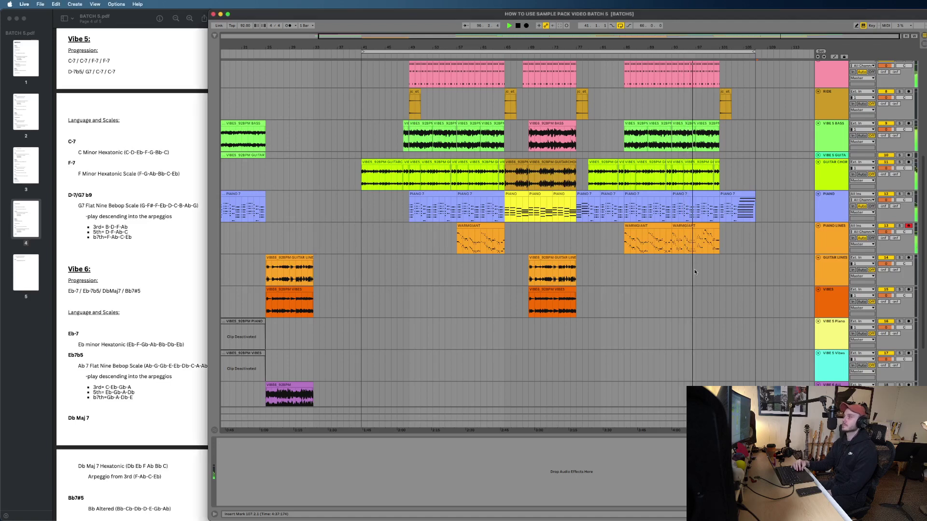
scroll(696, 272, "up", 10)
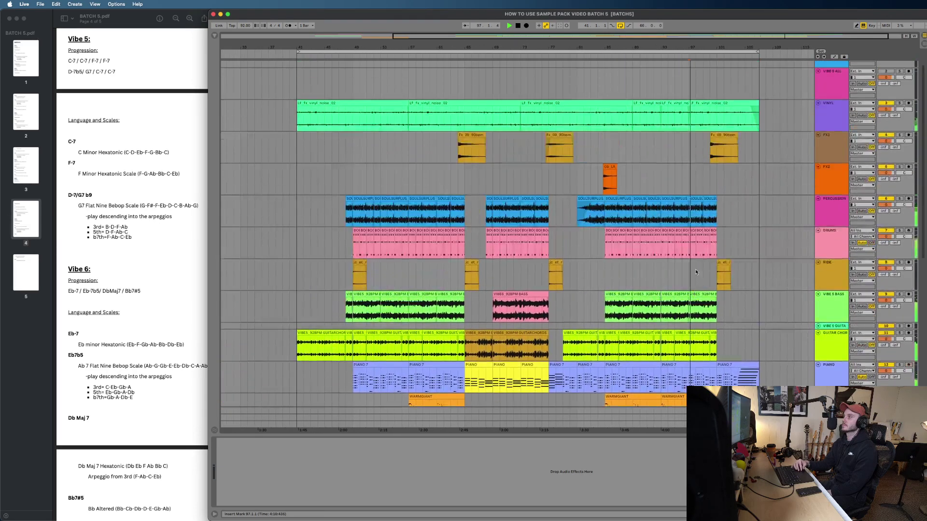
scroll(696, 273, "down", 10)
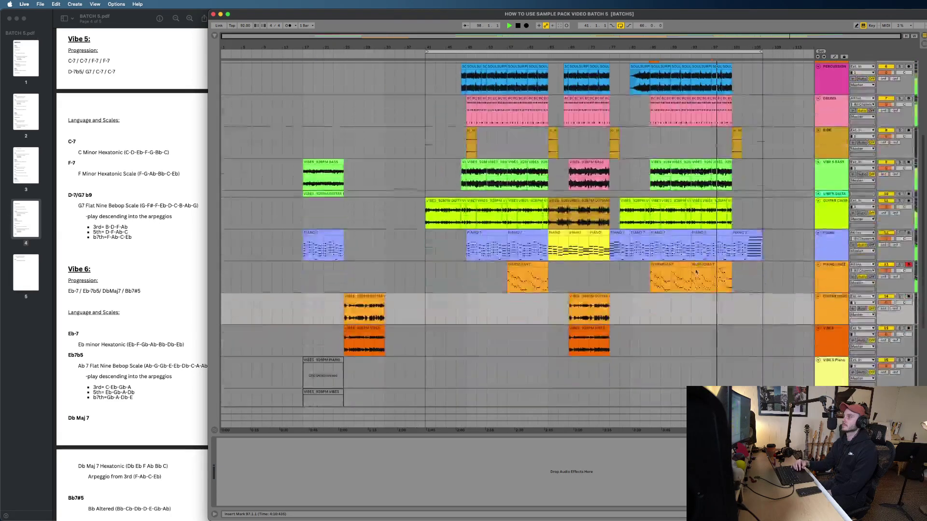
scroll(696, 273, "up", 5)
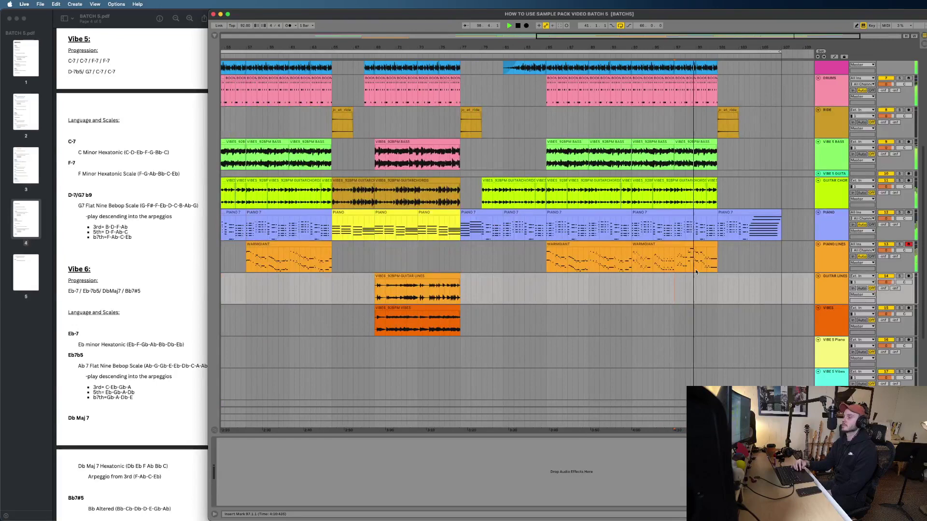
scroll(696, 273, "up", 2)
scroll(695, 273, "up", 5)
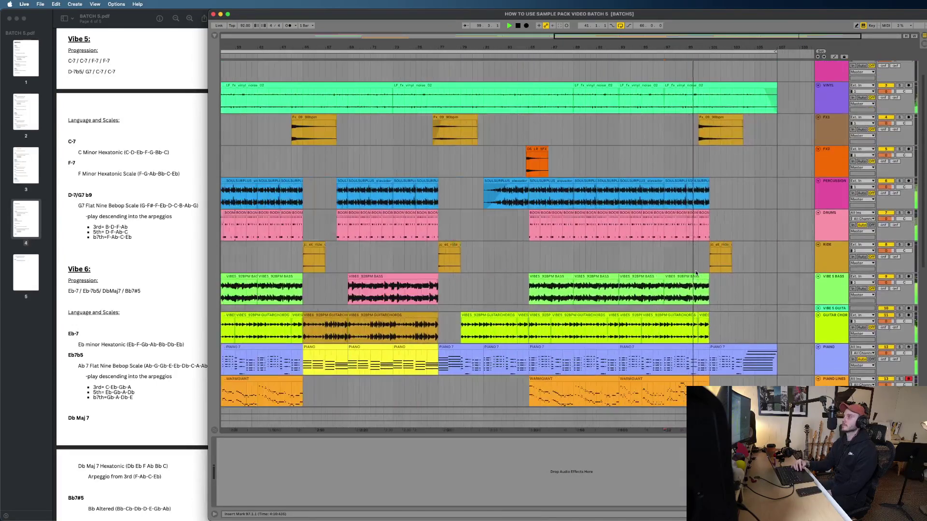
Step: Review the outro across all tracks as it plays through to the end of the arrangement at bar 107
scroll(695, 273, "up", 2)
scroll(695, 273, "down", 3)
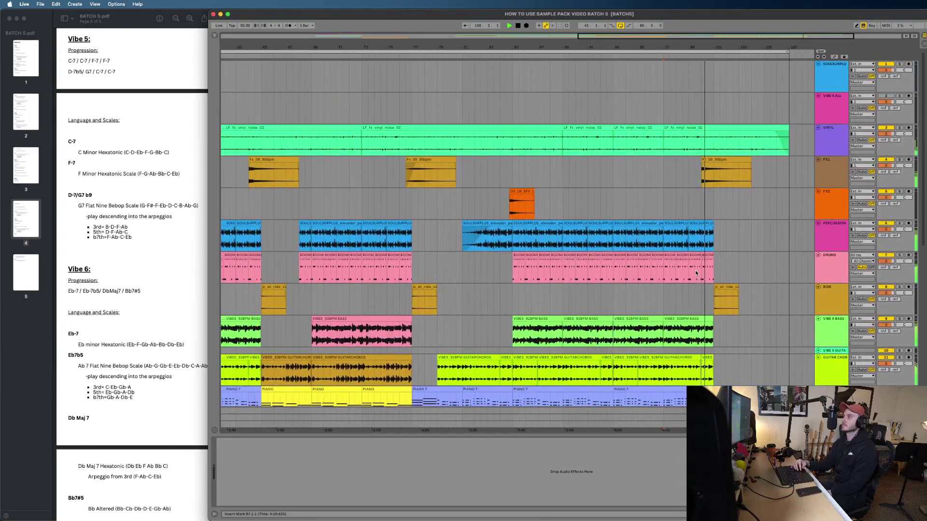
scroll(697, 272, "left", 2)
scroll(696, 273, "down", 5)
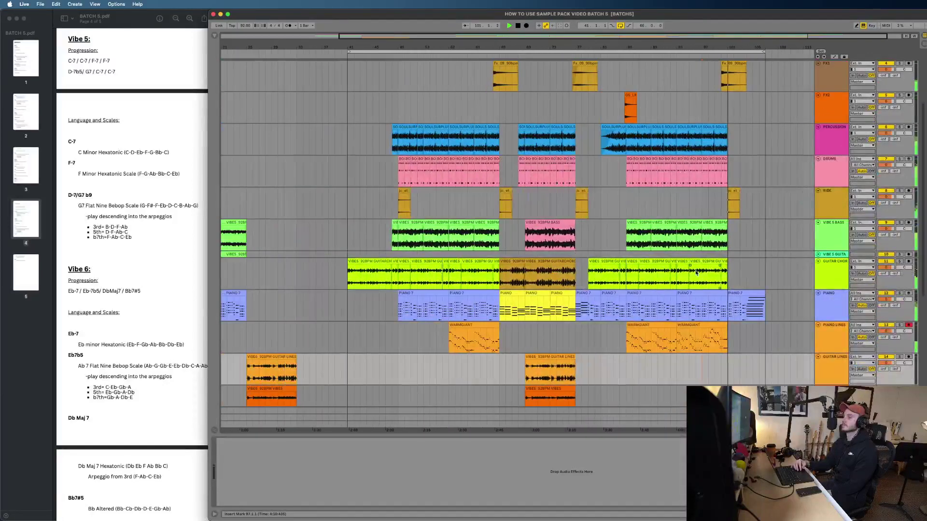
scroll(696, 273, "up", 2)
scroll(696, 273, "up", 1)
scroll(695, 272, "right", 1)
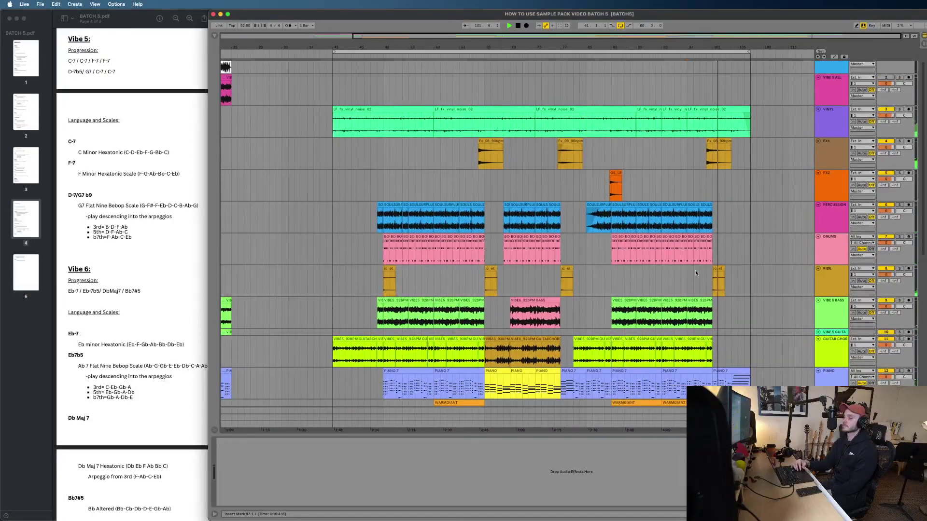
scroll(695, 272, "down", 3)
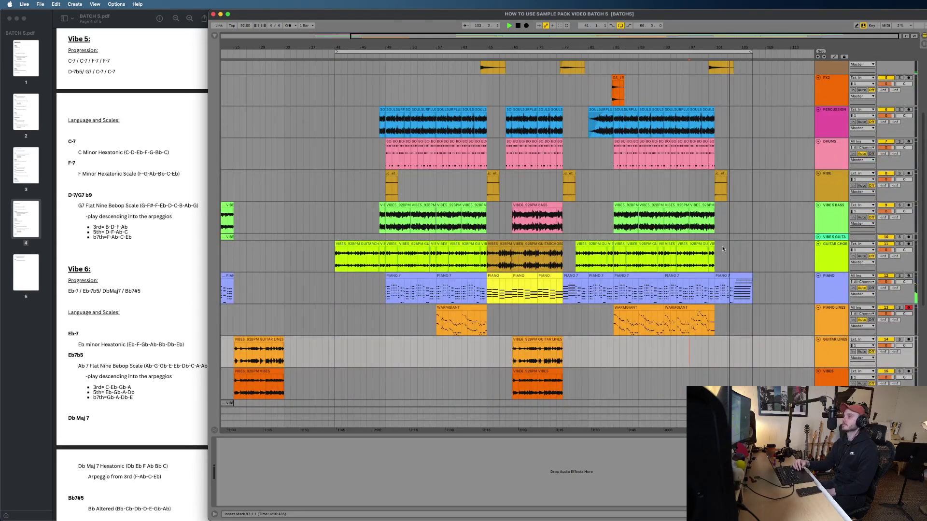
scroll(722, 249, "up", 5)
scroll(722, 249, "down", 2)
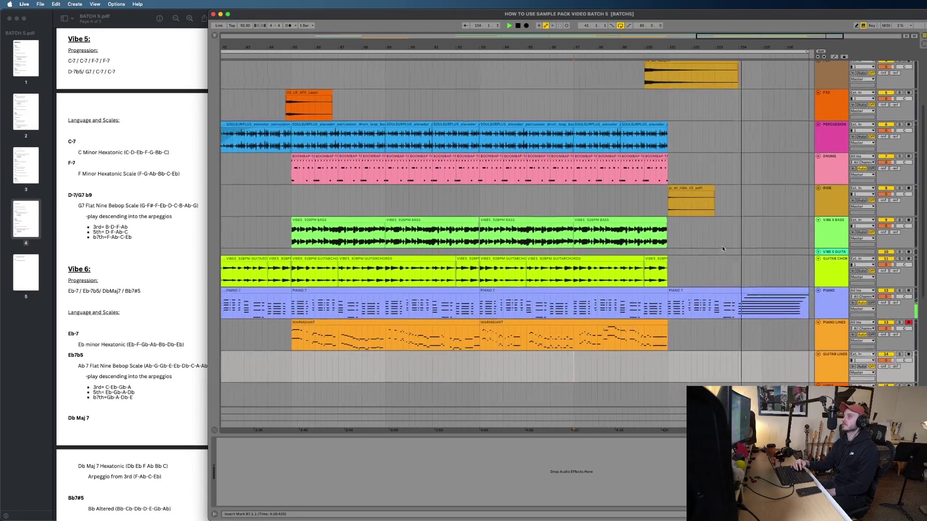
scroll(723, 250, "up", 5)
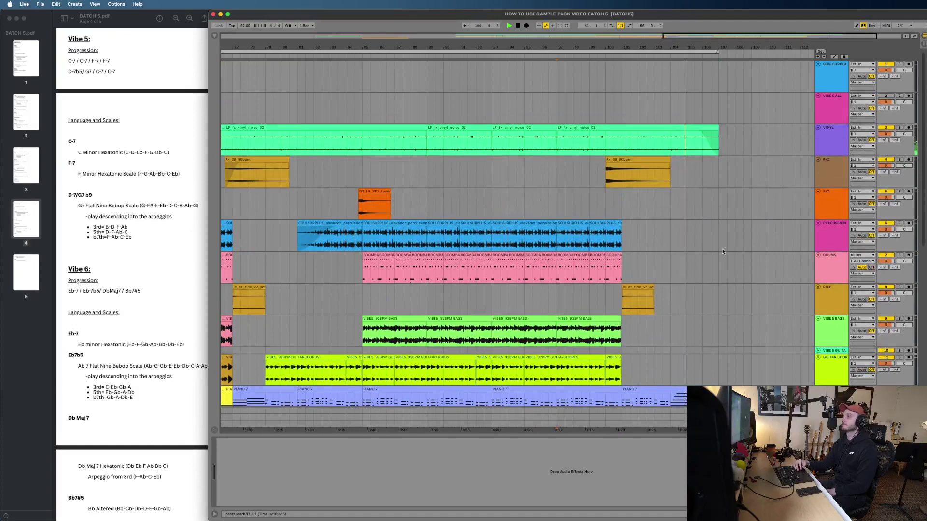
scroll(722, 251, "down", 4)
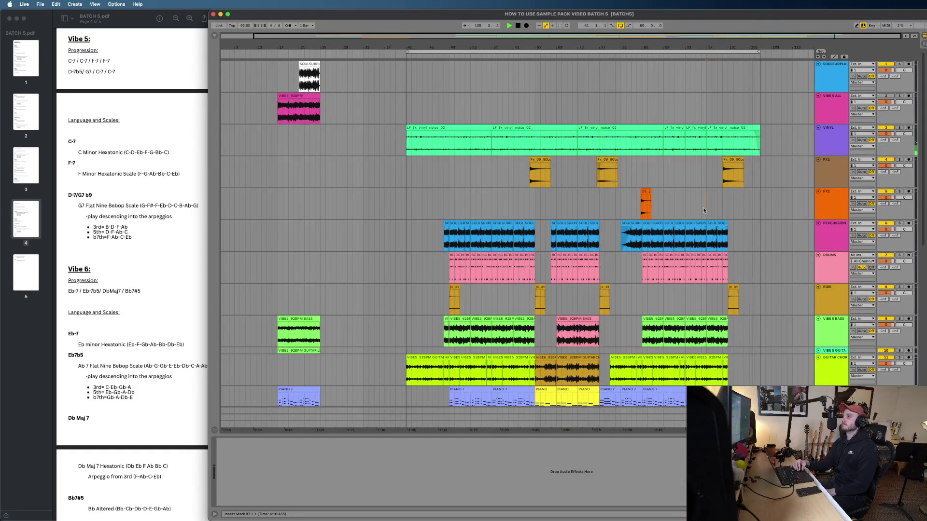
left_click(703, 209)
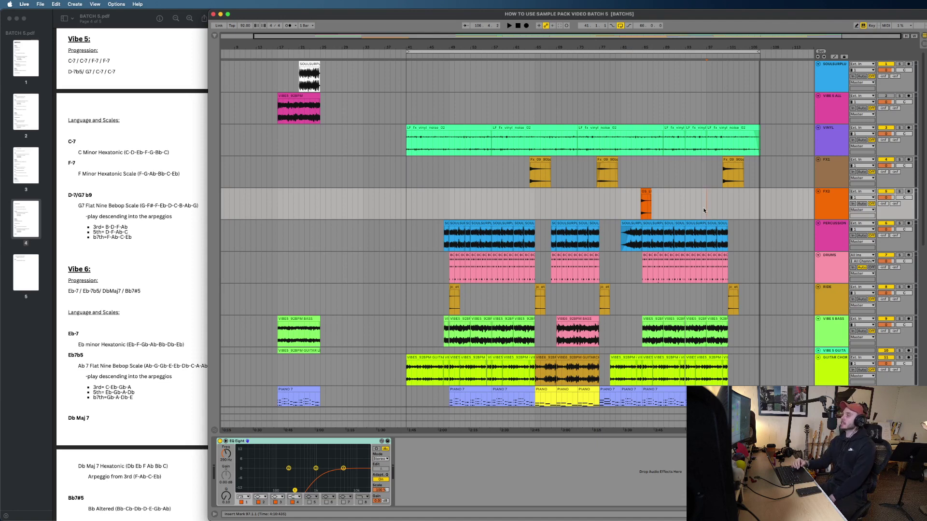
Step: Examine the arrangement's clip layout from the percussion down to the vibes track, including the transition around bars 77 to 85
scroll(704, 211, "down", 5)
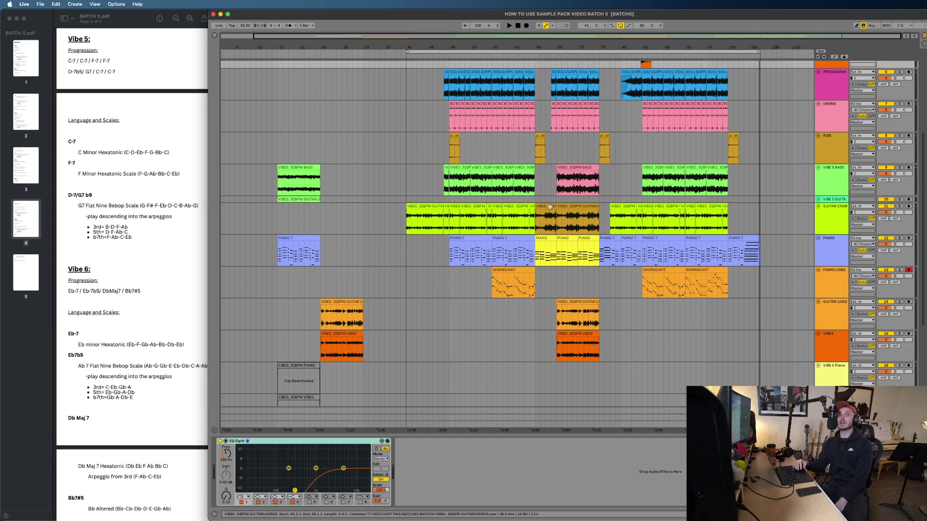
scroll(542, 234, "up", 4)
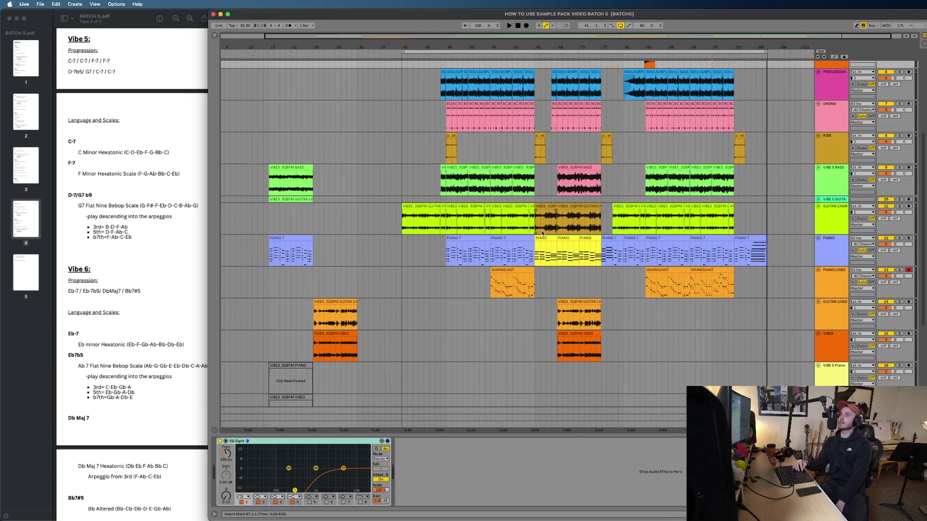
scroll(542, 233, "down", 5)
scroll(542, 233, "up", 5)
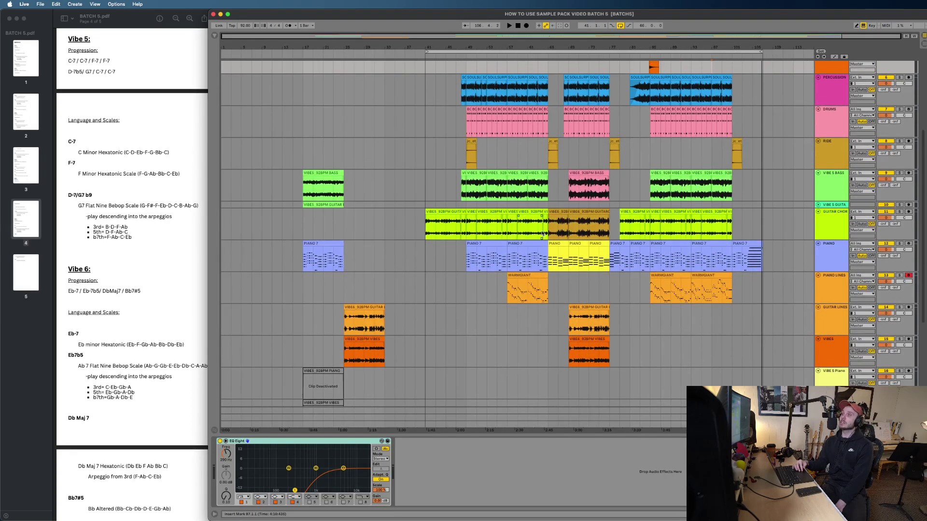
scroll(541, 233, "up", 2)
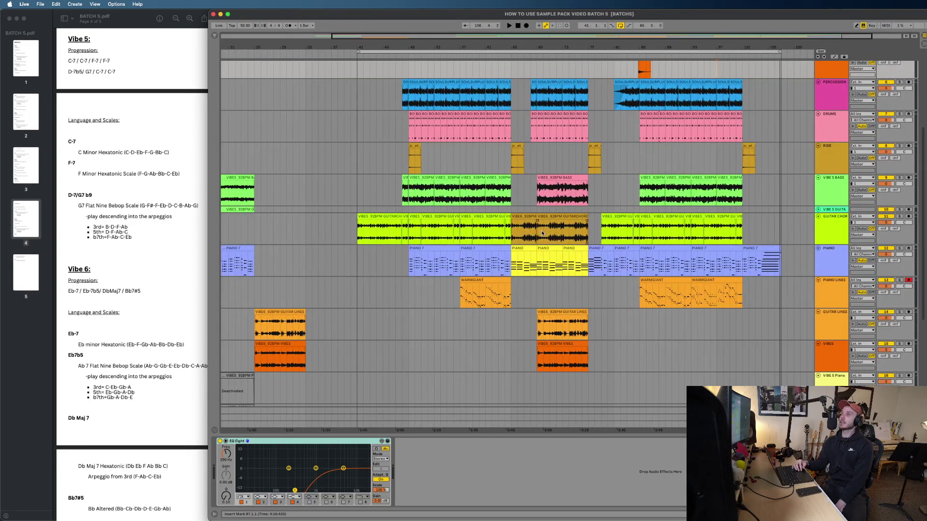
scroll(542, 233, "up", 2)
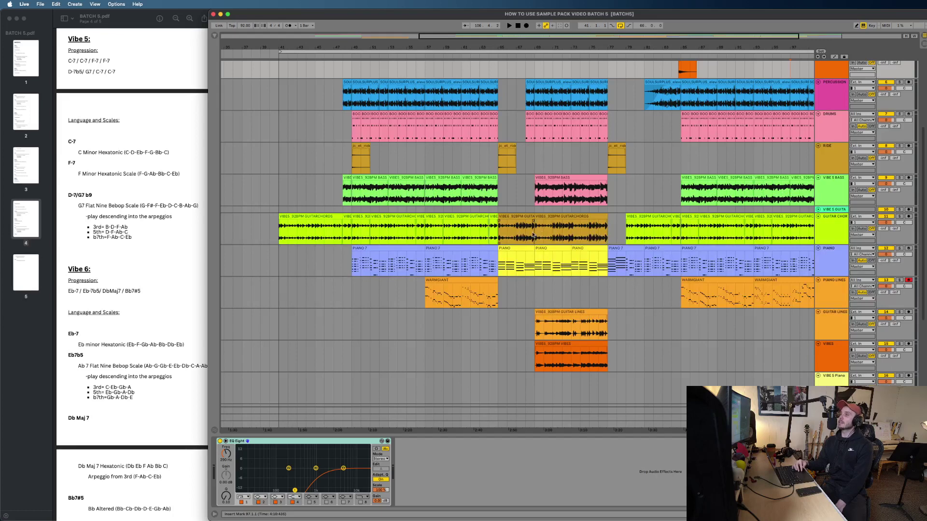
scroll(533, 236, "up", 2)
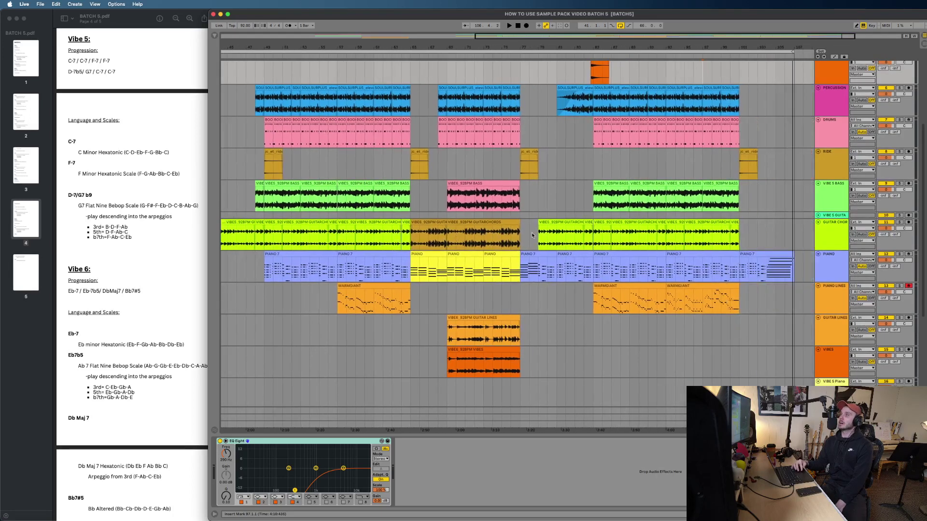
scroll(568, 271, "up", 3)
scroll(568, 271, "up", 1)
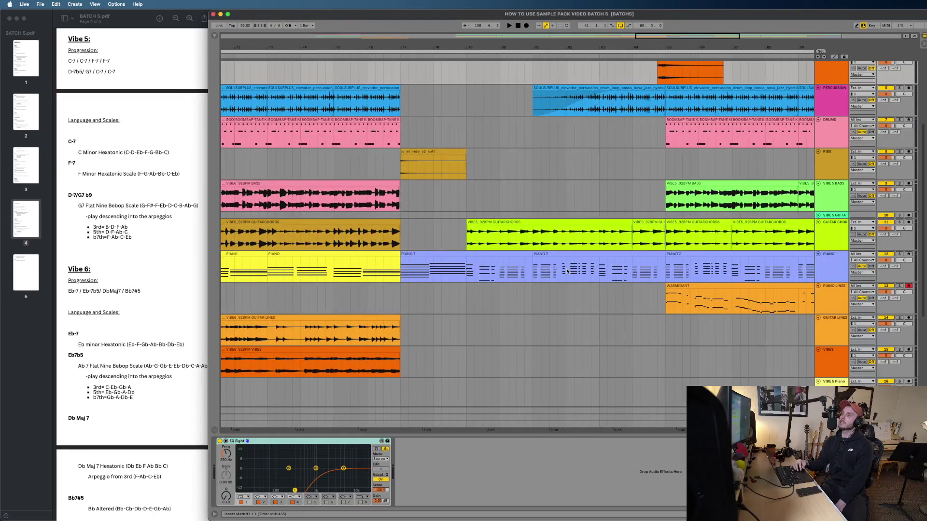
Step: Play a short passage from the PIANO 7 clip at bar 81, and stop playback
left_click(549, 254)
key("space")
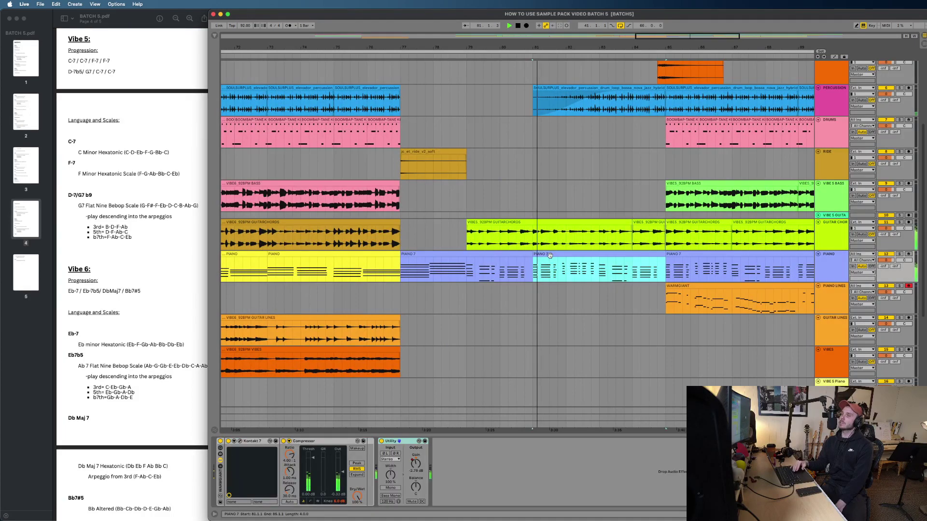
key("space")
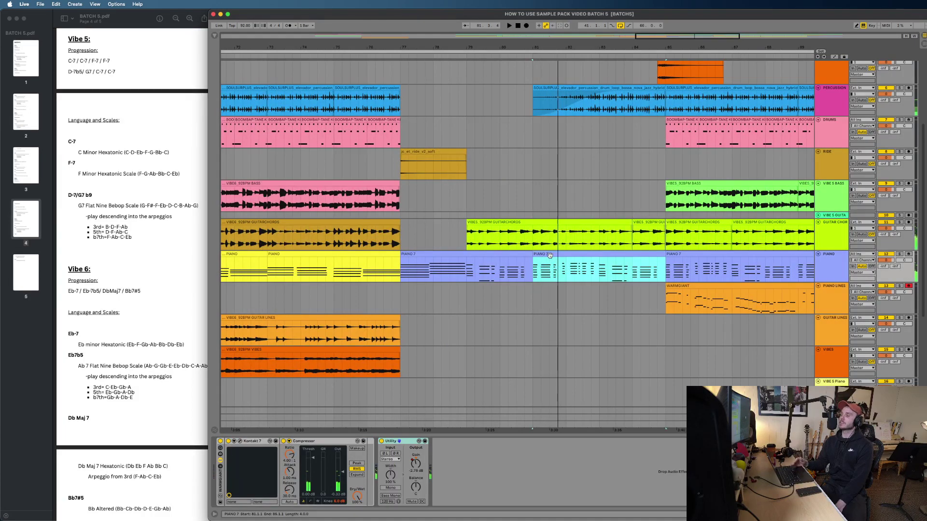
Step: Select the last PIANO 7 clip at bar 101 and inspect the outro around it
scroll(549, 255, "down", 4)
scroll(550, 255, "right", 5)
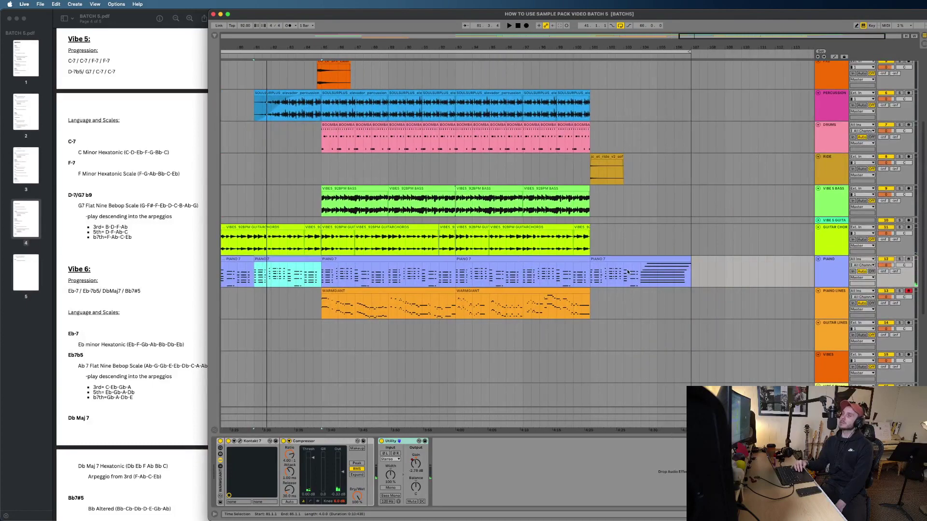
left_click(597, 259)
scroll(583, 264, "up", 3)
scroll(582, 263, "down", 3)
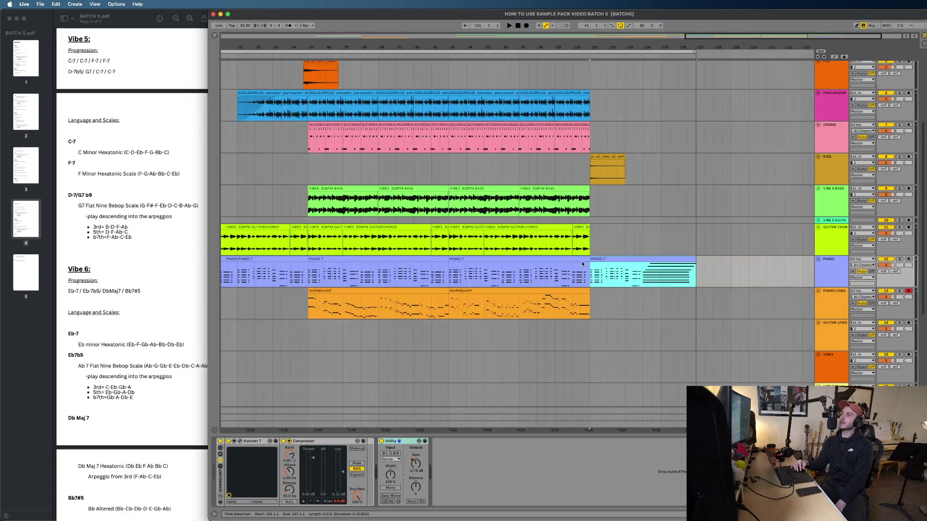
Step: Select the whole looped range from bar 41 to bar 107 across all tracks
scroll(557, 270, "up", 1)
scroll(556, 270, "up", 3)
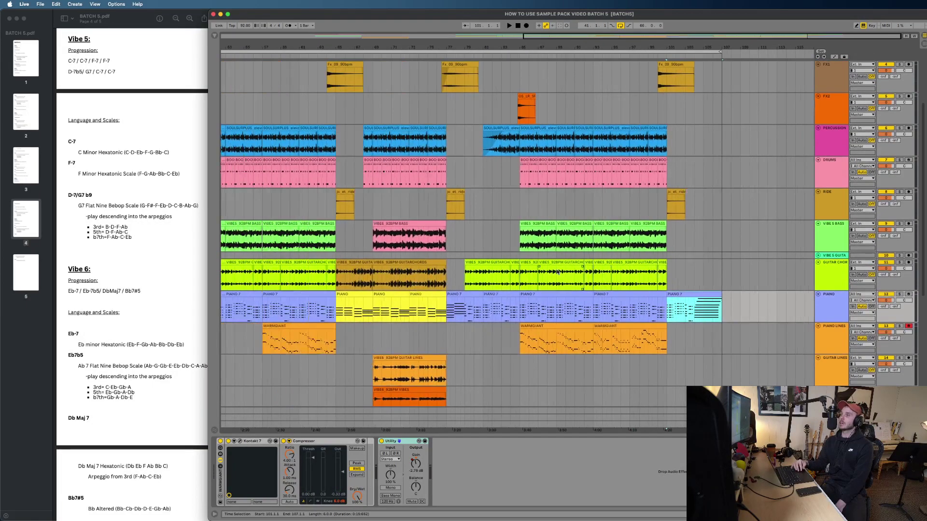
scroll(557, 272, "up", 3)
scroll(557, 272, "down", 3)
scroll(557, 272, "down", 1)
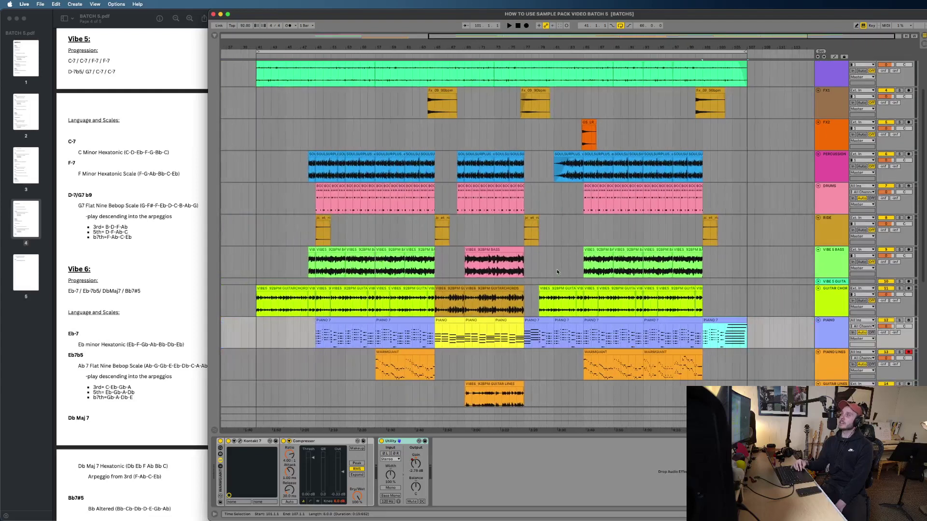
scroll(551, 267, "up", 1)
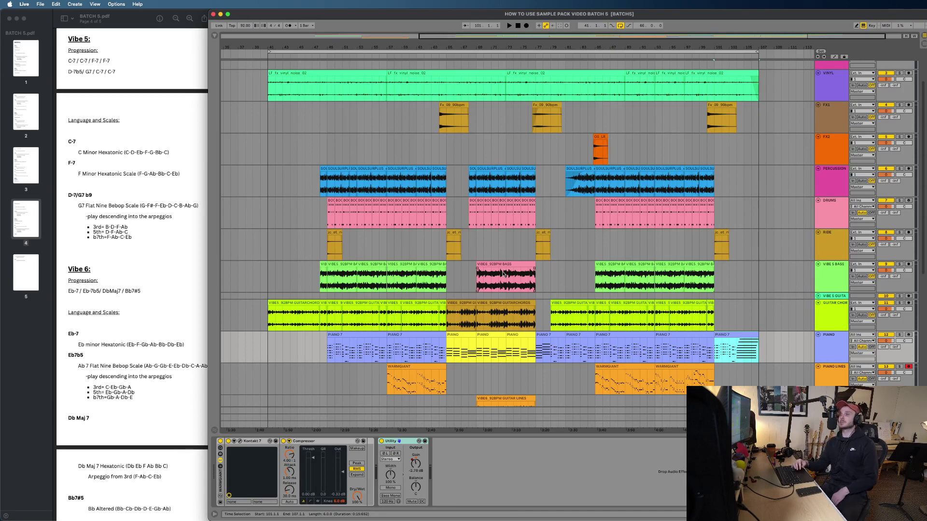
scroll(503, 275, "down", 1)
scroll(502, 276, "left", 1)
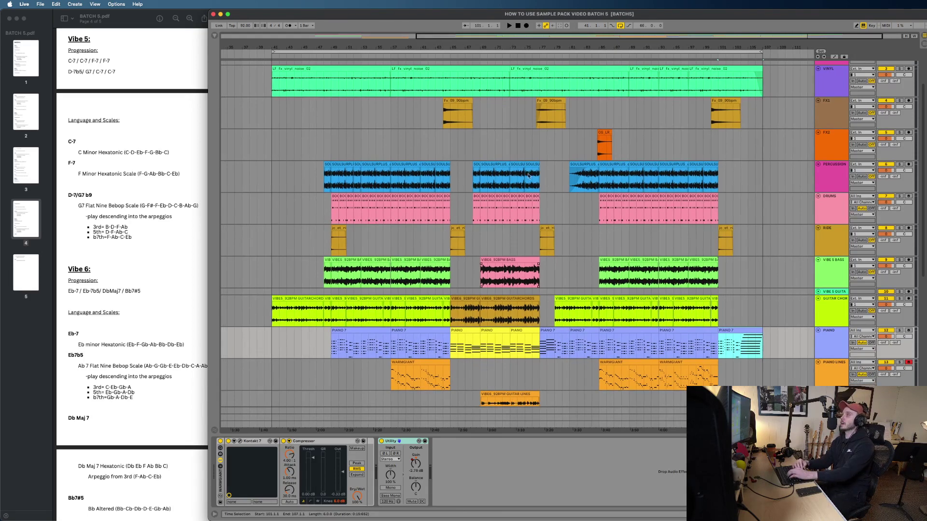
left_click(580, 52)
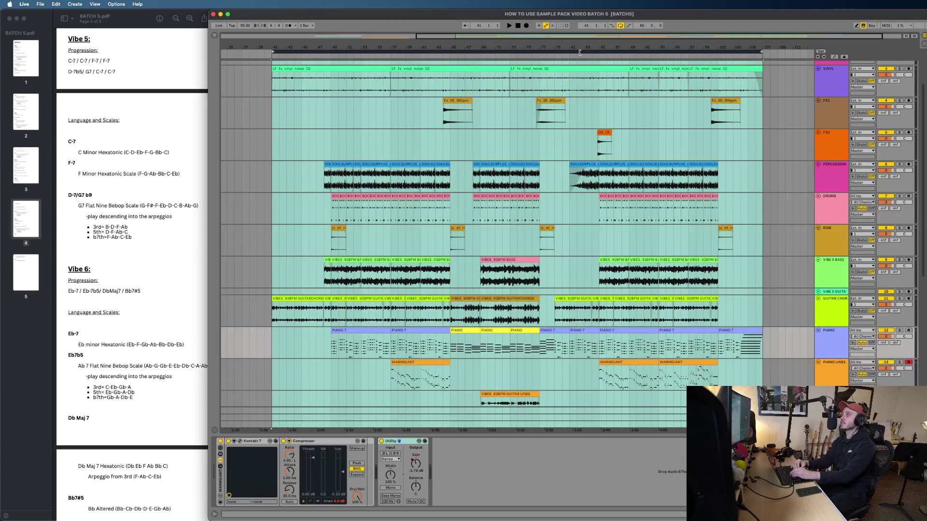